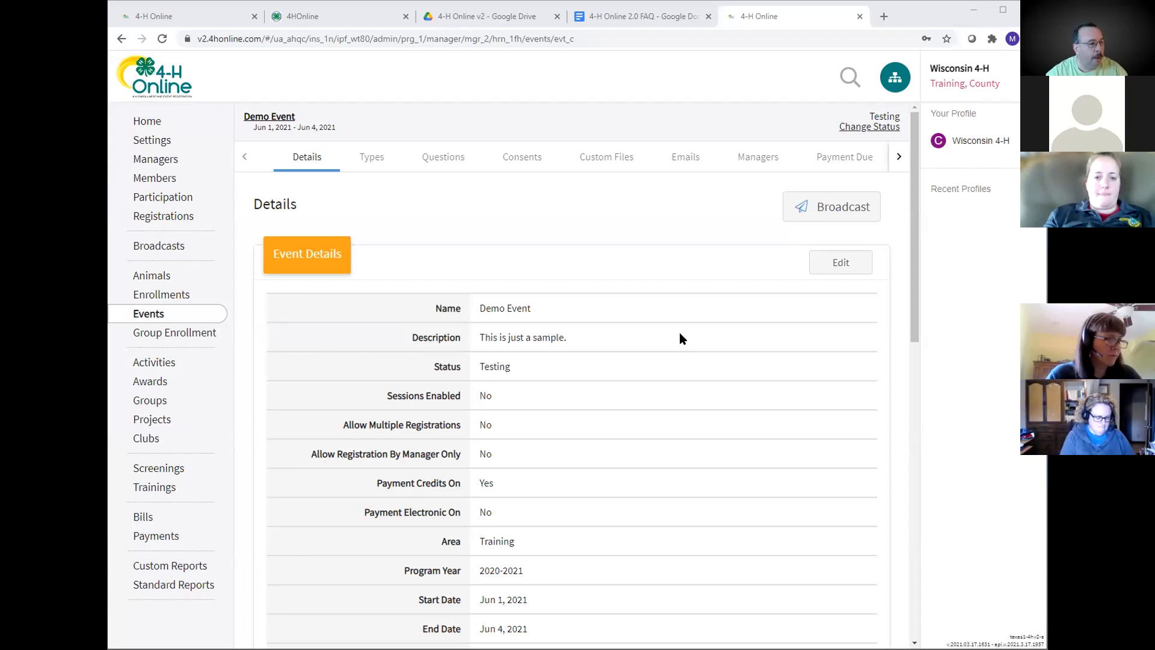
Open the events list, look through the 2020-2021 events, and filter it to the County Area hierarchy level.
click(149, 317)
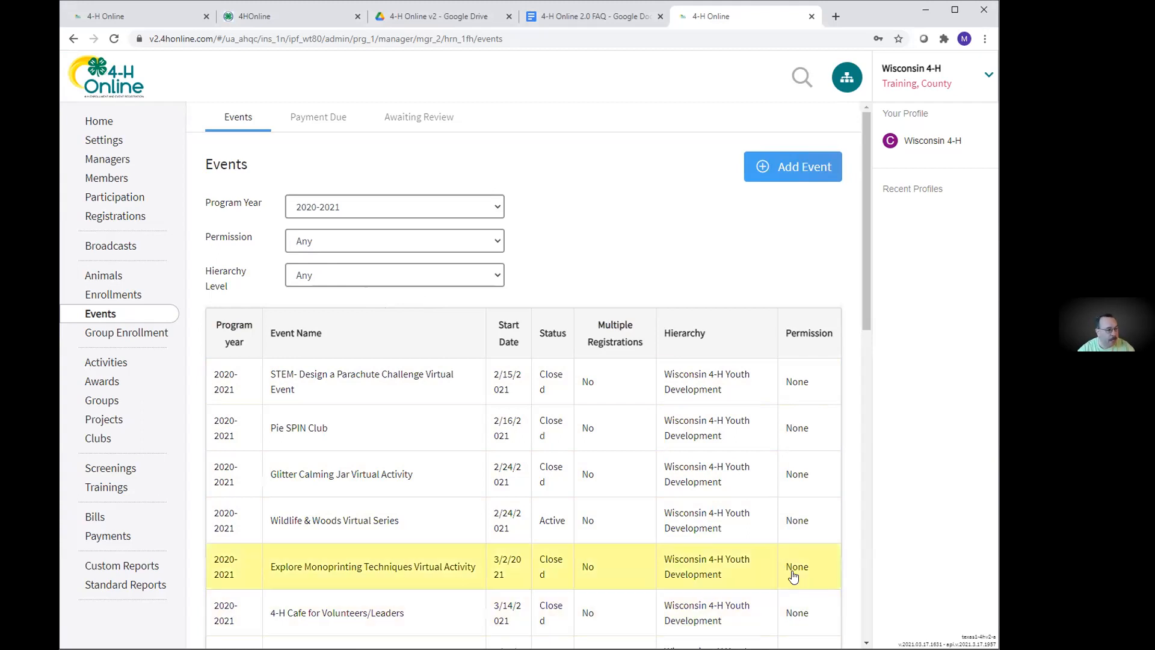
scroll(749, 552, down, 4)
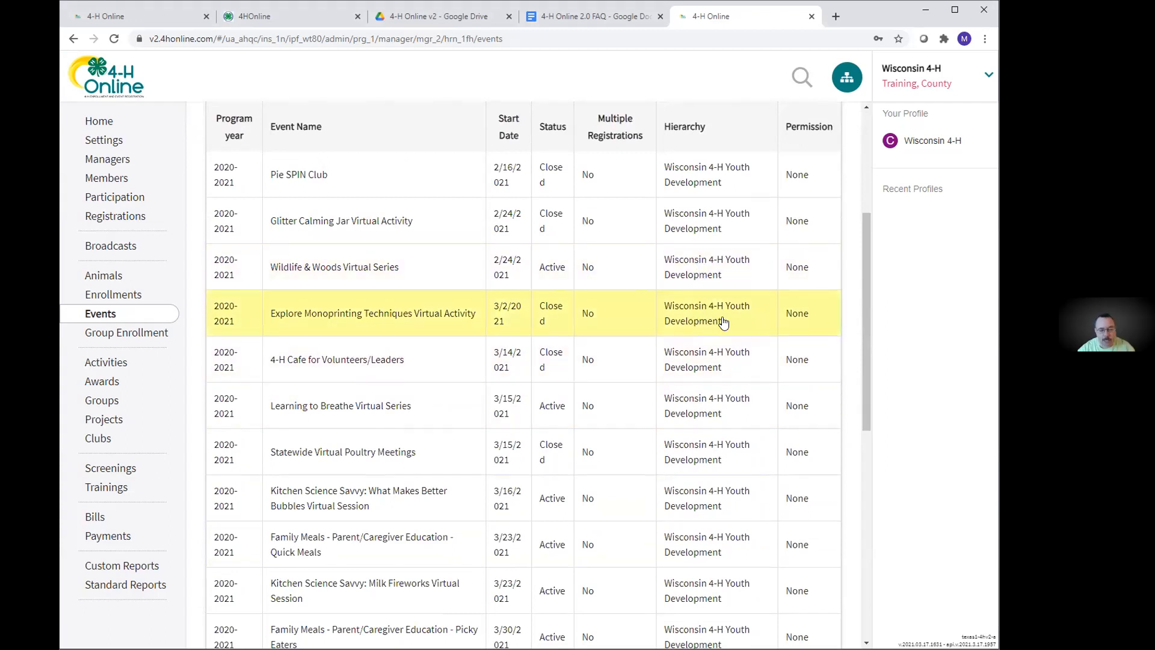
scroll(724, 323, down, 5)
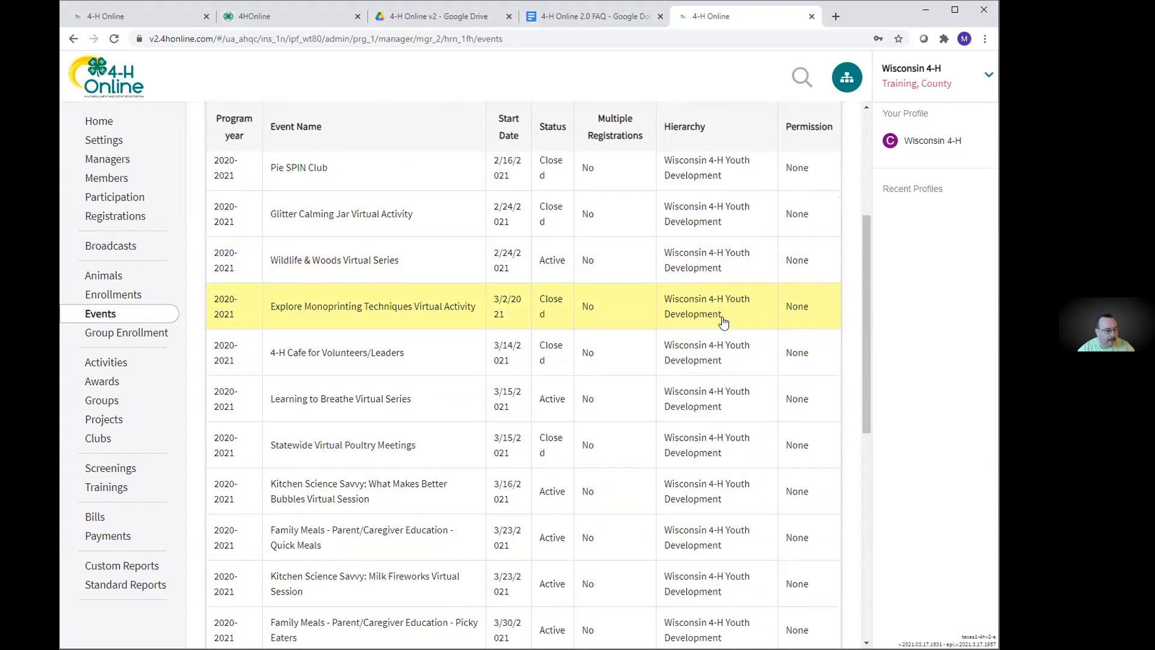
scroll(724, 324, down, 4)
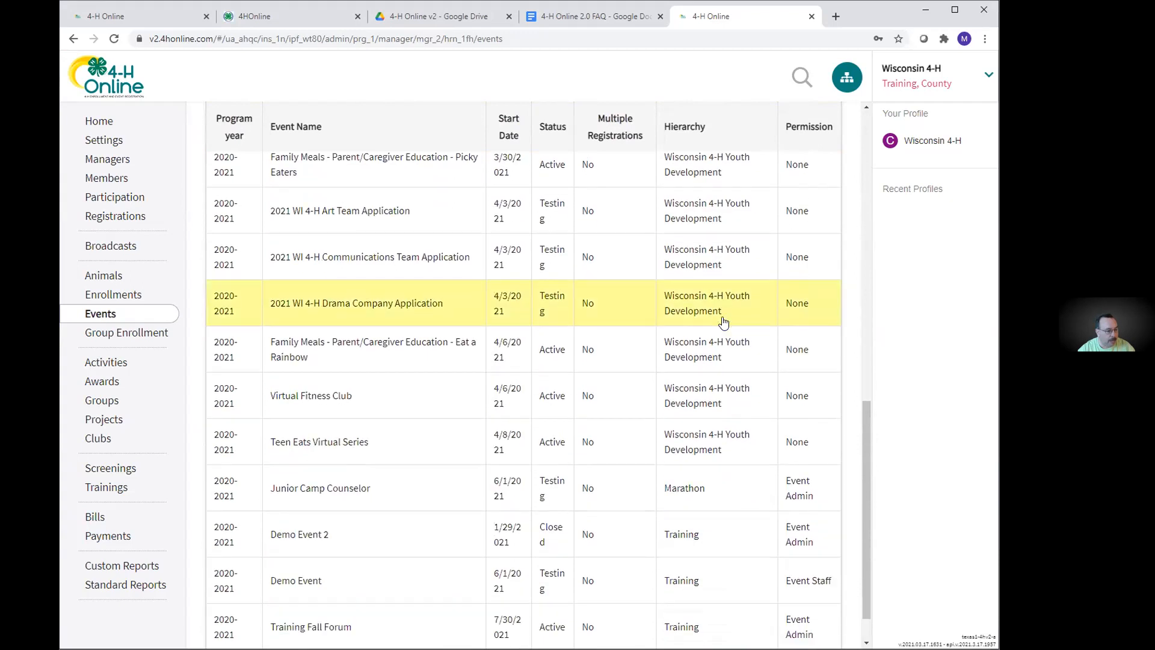
scroll(725, 519, up, 9)
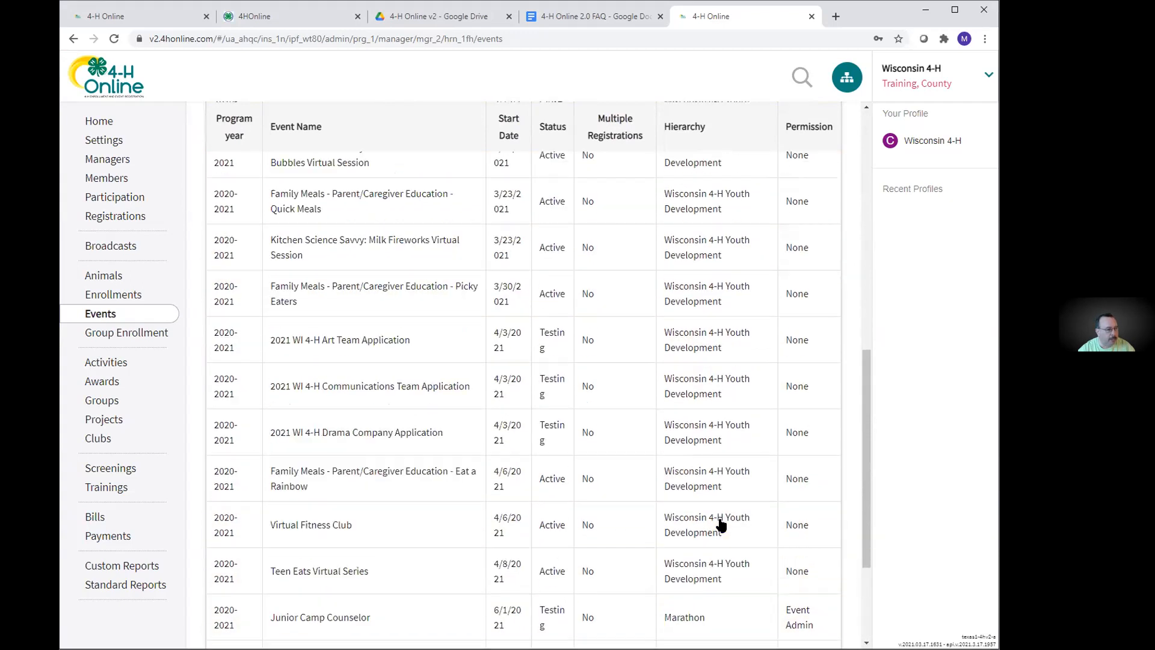
scroll(722, 526, up, 3)
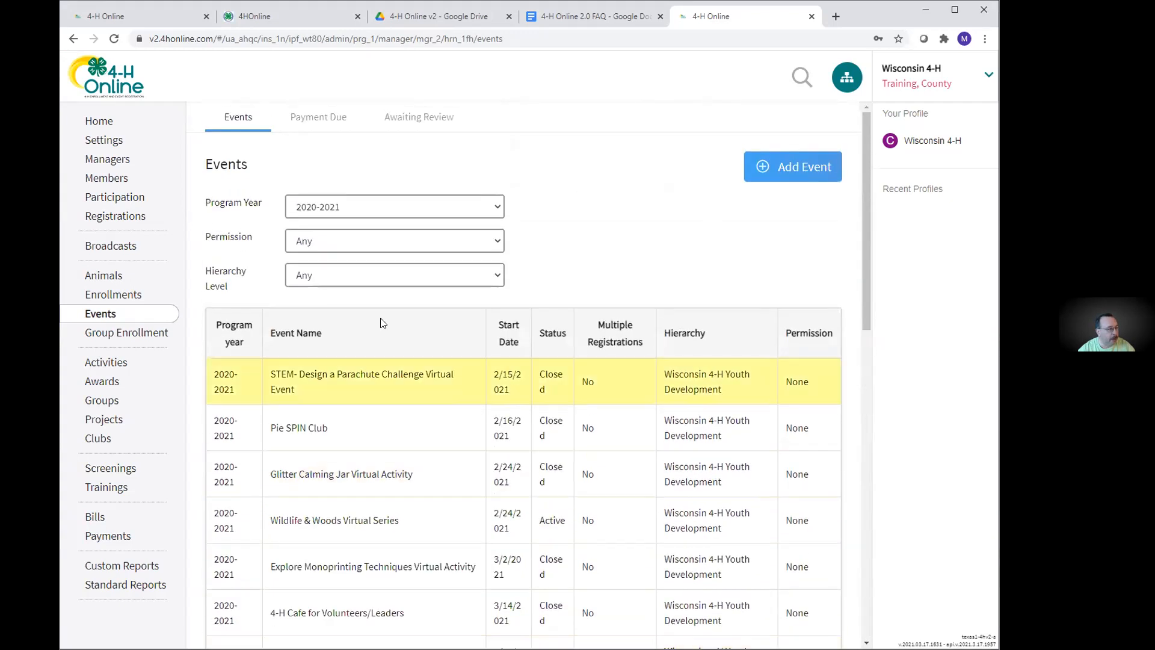
click(343, 282)
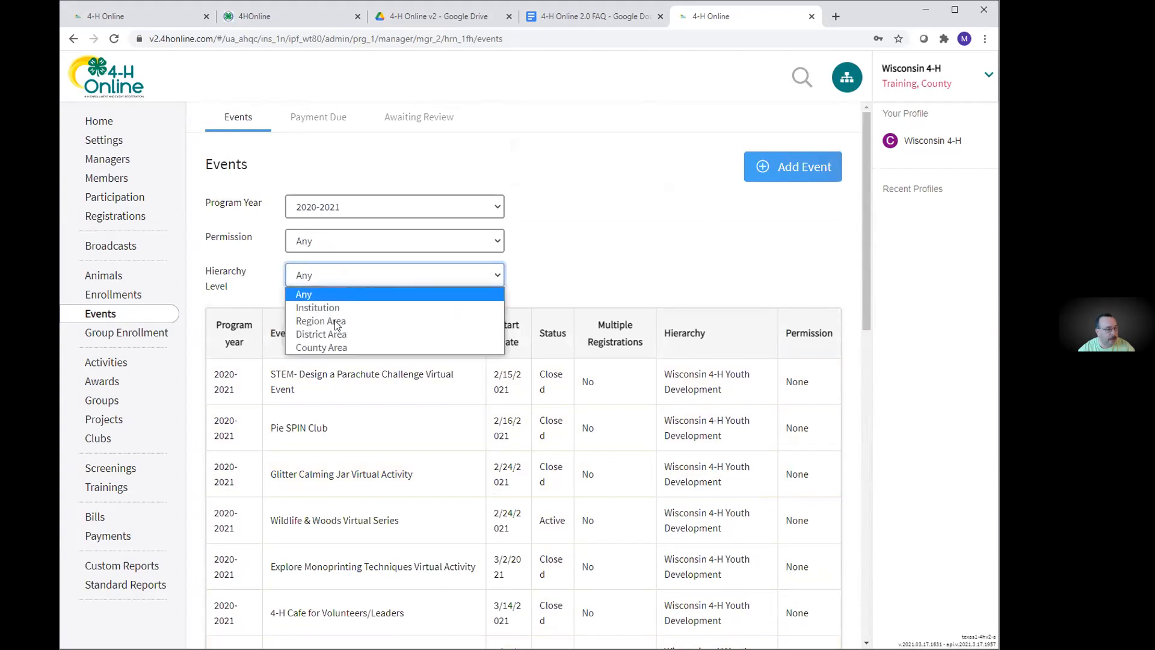
click(341, 348)
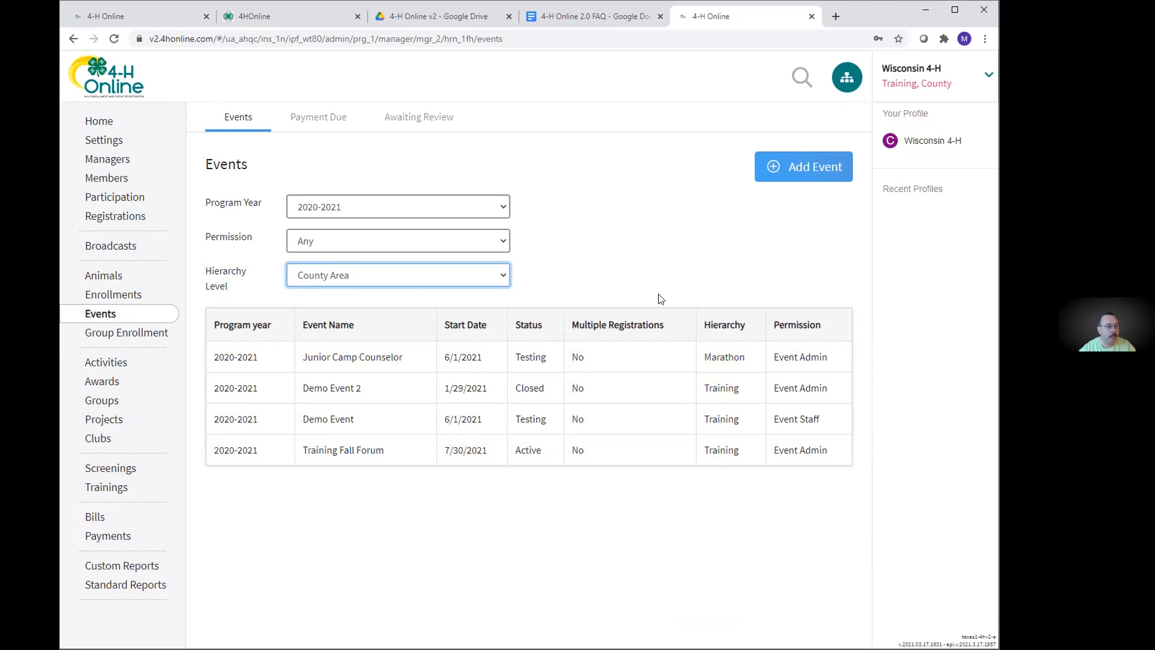
Start a new event named "Fantastic Event" with the description "Best event EVER!".
click(804, 167)
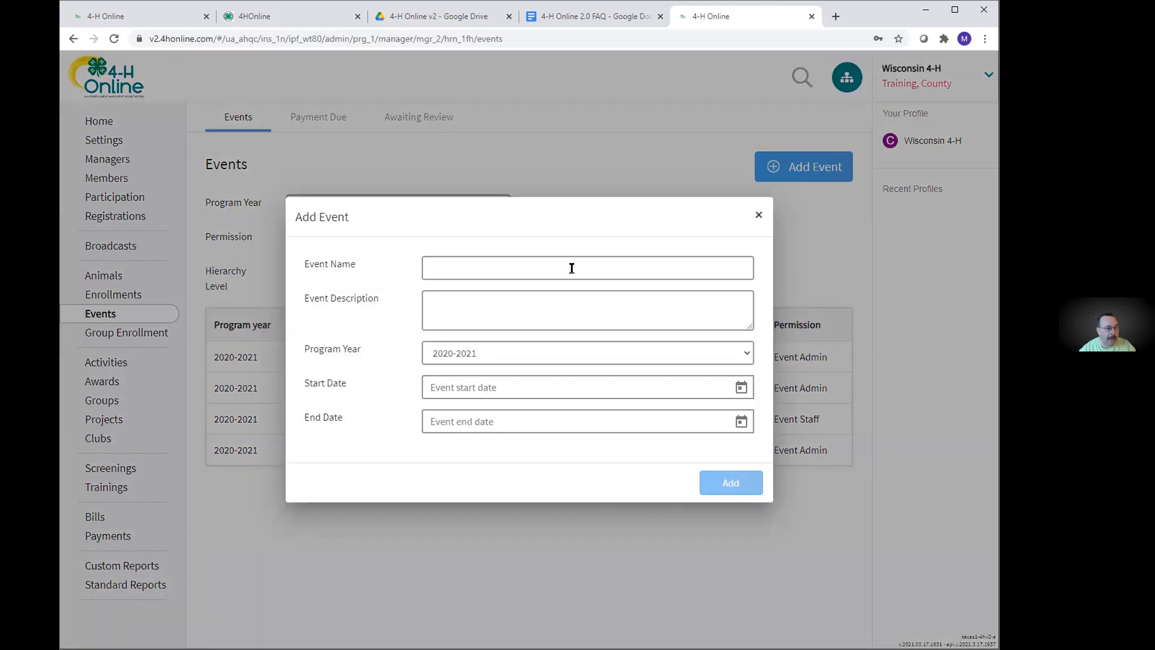
click(572, 267)
text(F)
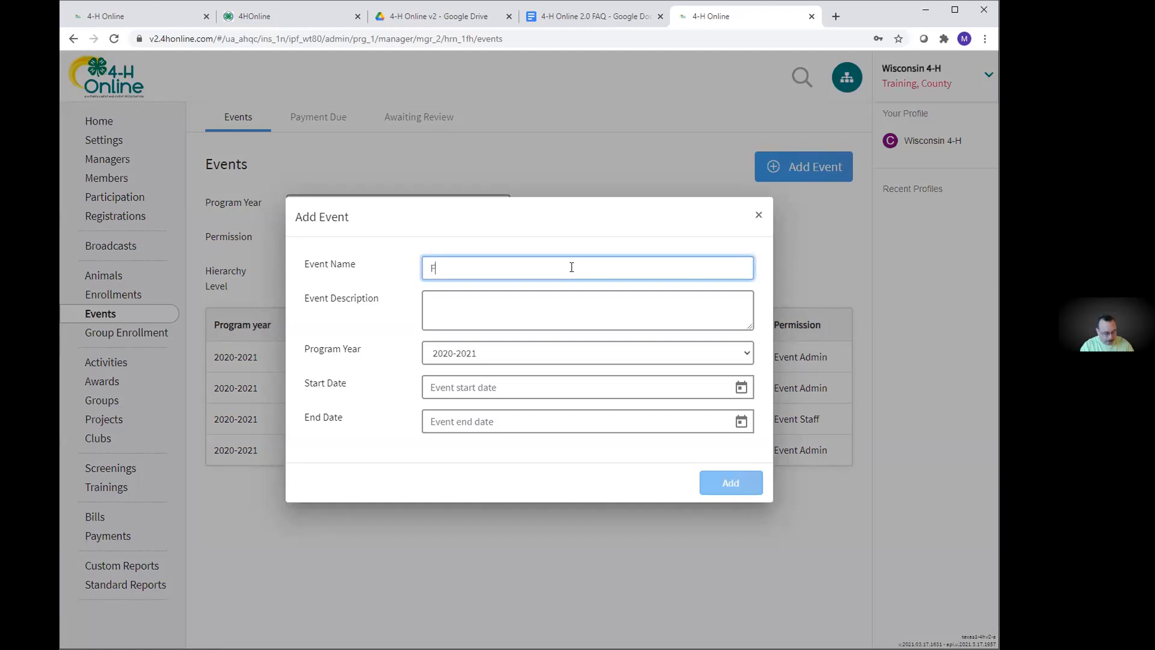
text(antastic Event)
click(555, 300)
text(Best e)
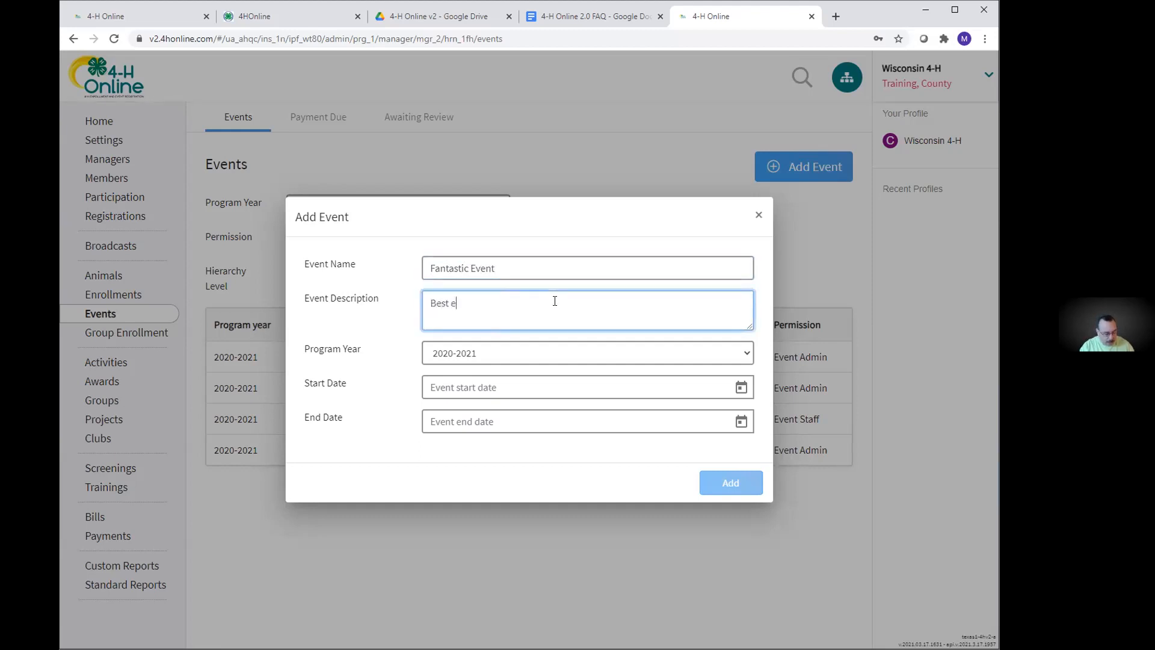
text(vent EVER!)
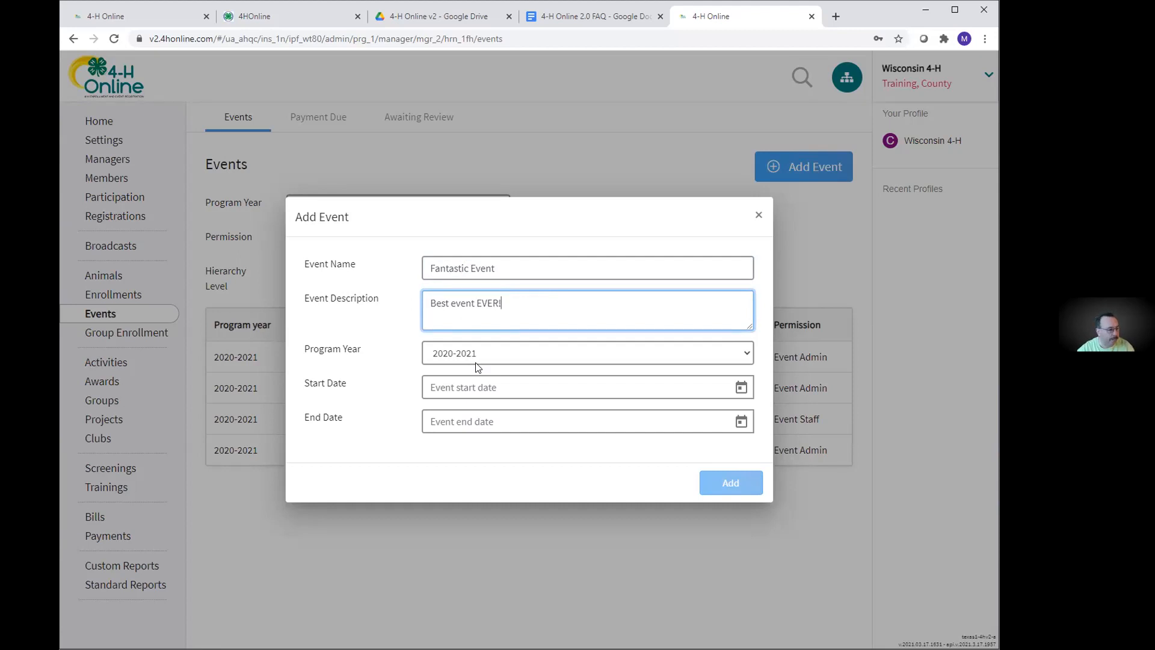
Set the event's start date to 5/1/2021 and end date to 5/2/2021, and add the event.
click(736, 390)
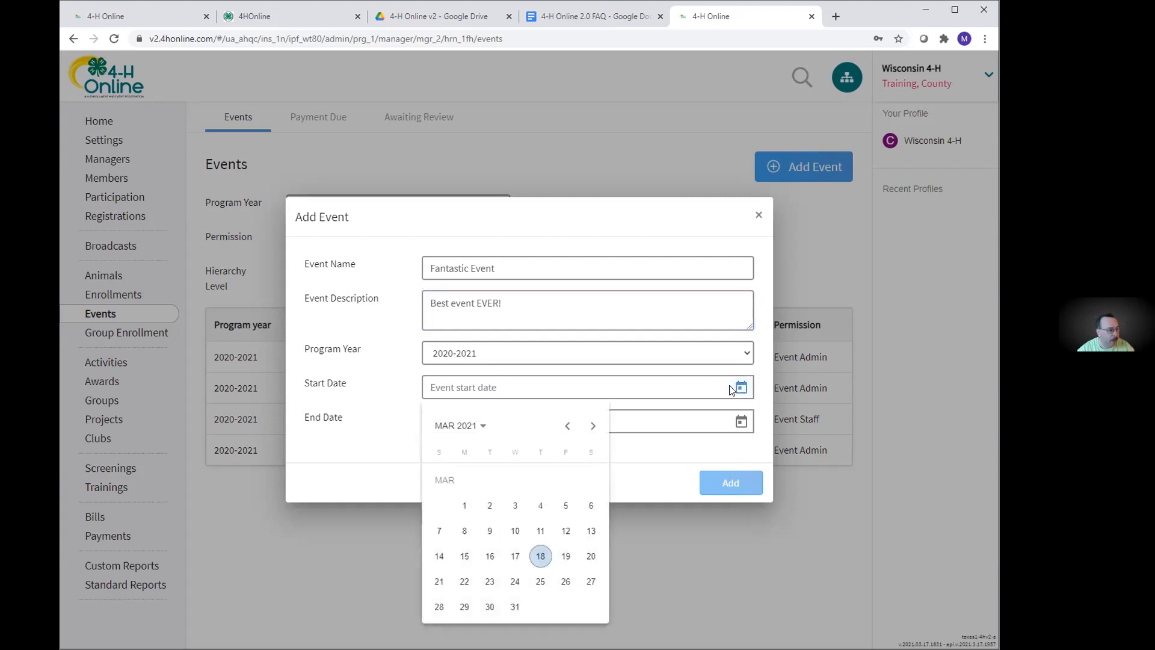
click(594, 427)
click(594, 427)
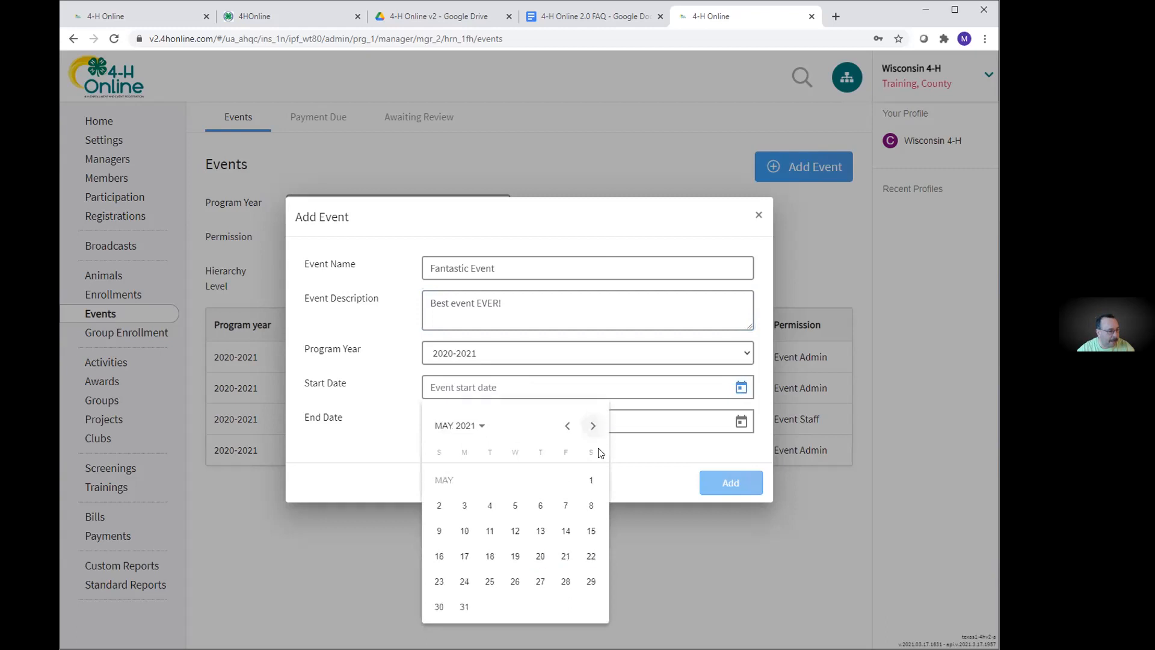
click(592, 482)
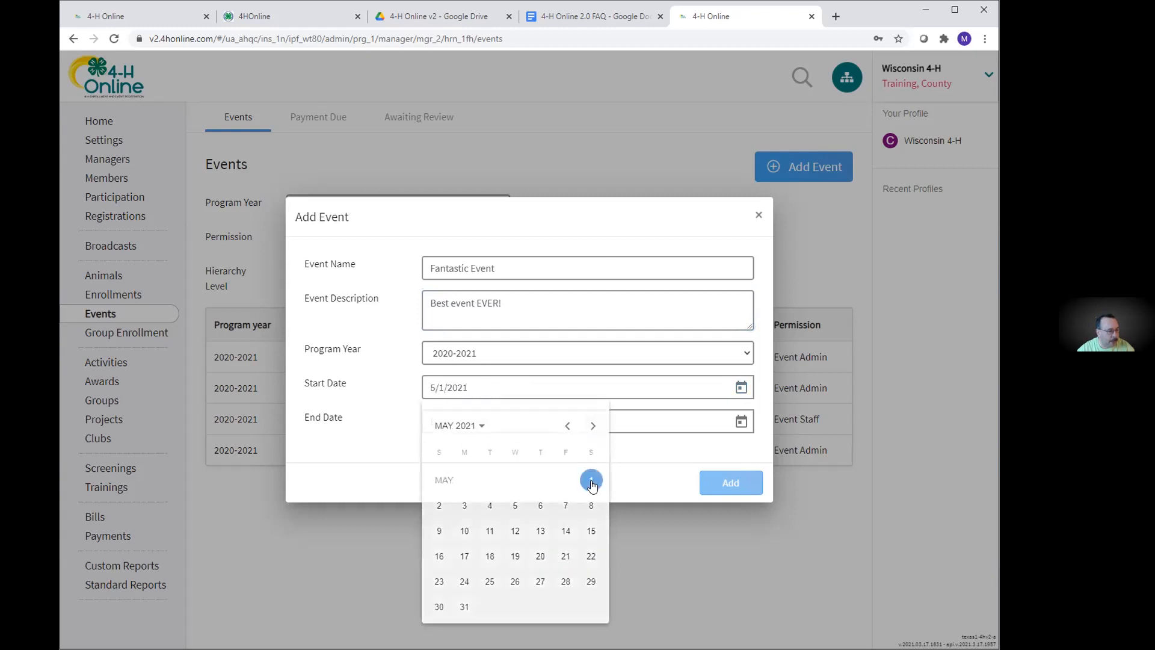
click(740, 421)
click(591, 213)
click(591, 214)
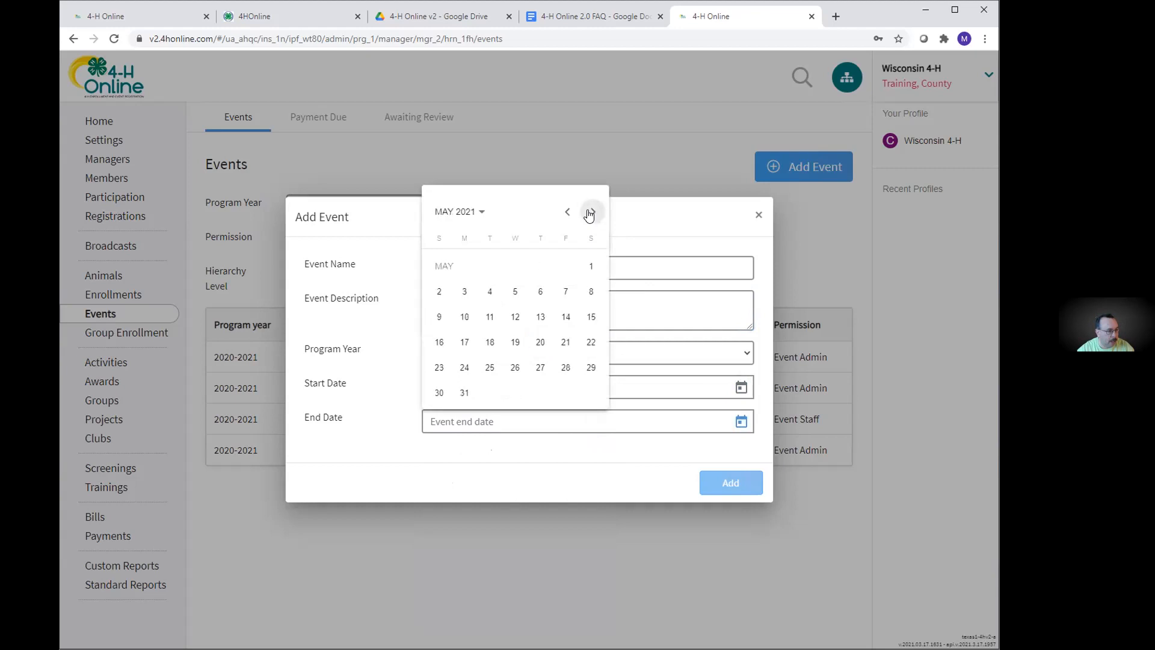
click(440, 292)
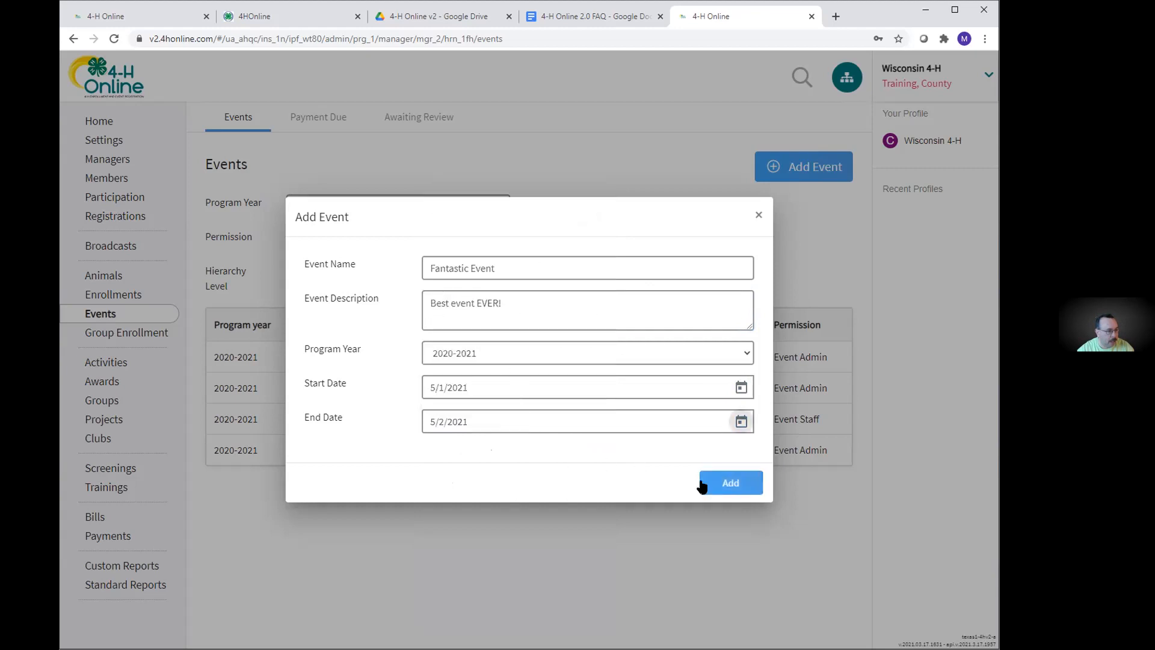
click(726, 480)
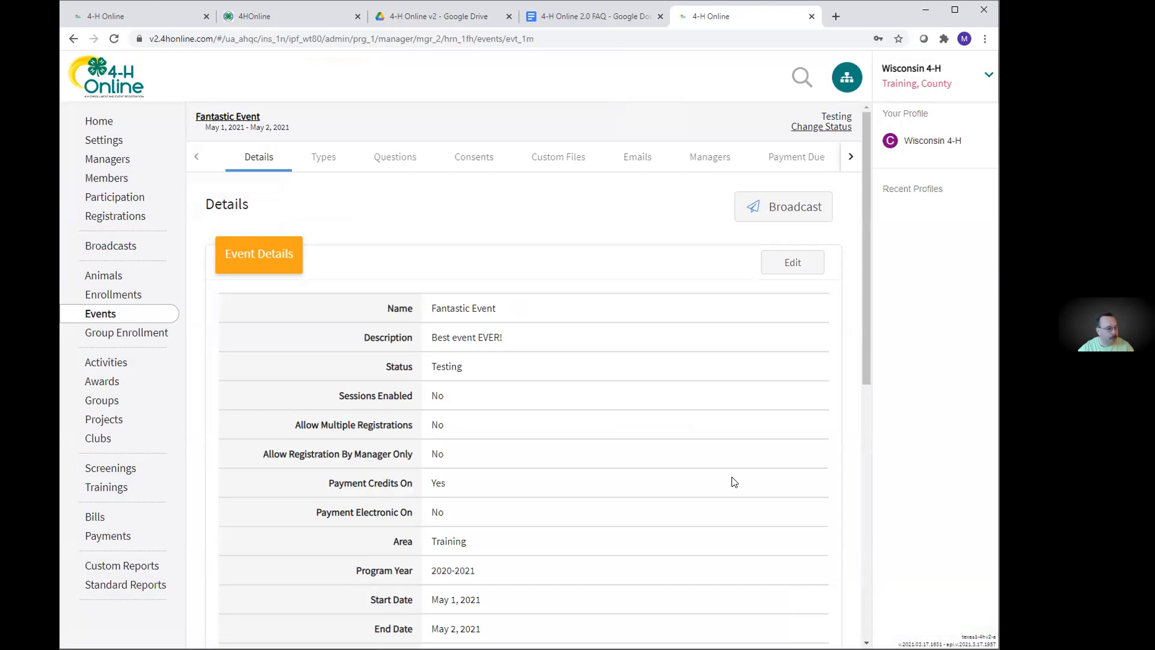
Review the new event's details and its editable registration, payment, approval and date options, and save them as they are.
scroll(715, 468, down, 1)
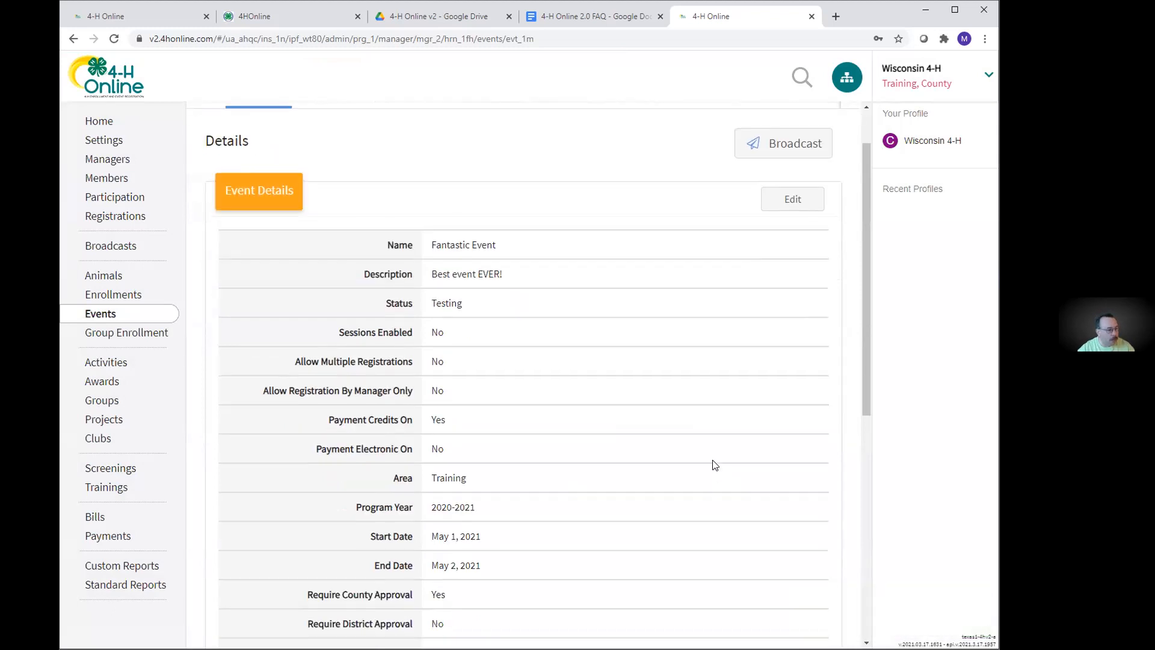
scroll(645, 373, down, 2)
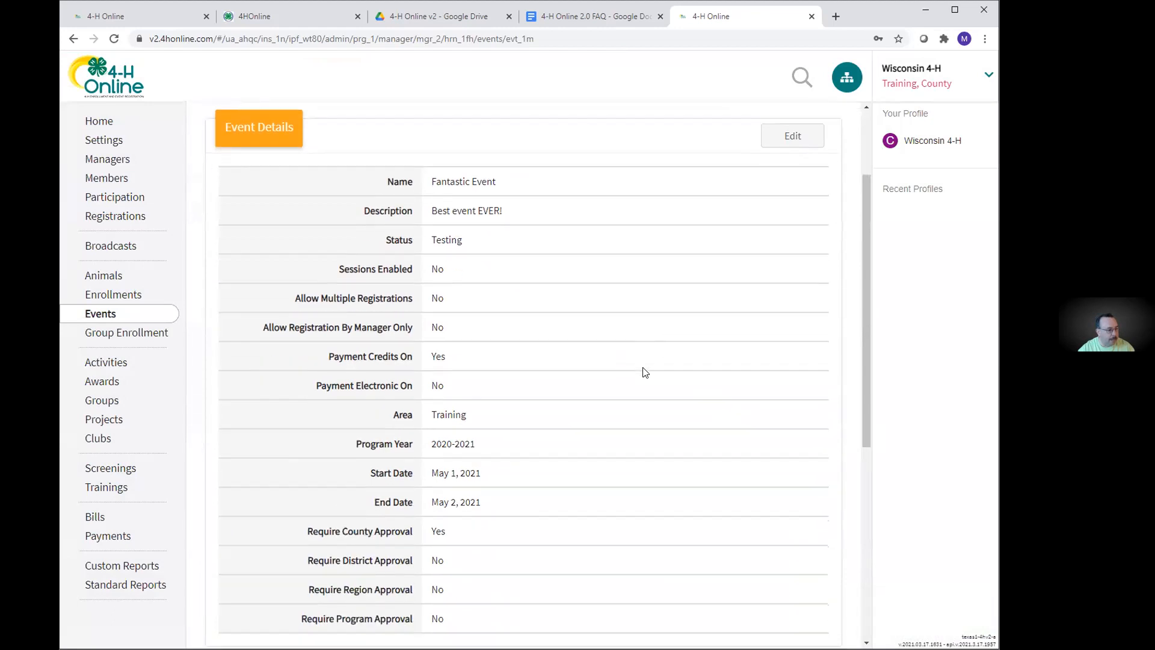
scroll(645, 373, down, 1)
scroll(645, 374, up, 2)
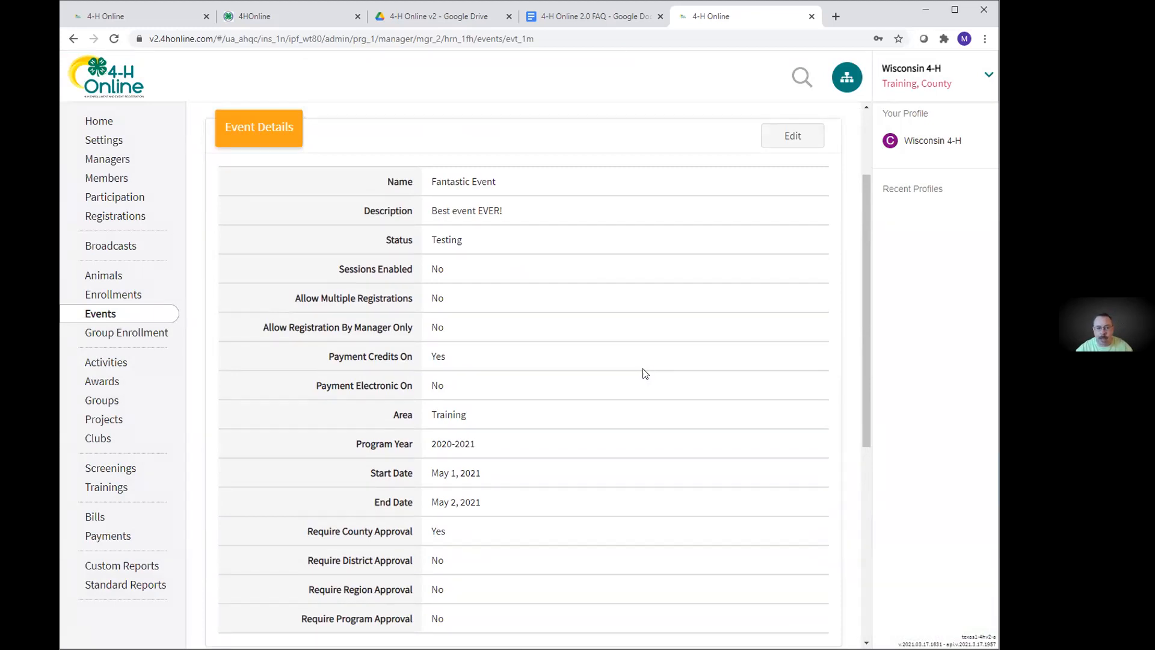
click(792, 142)
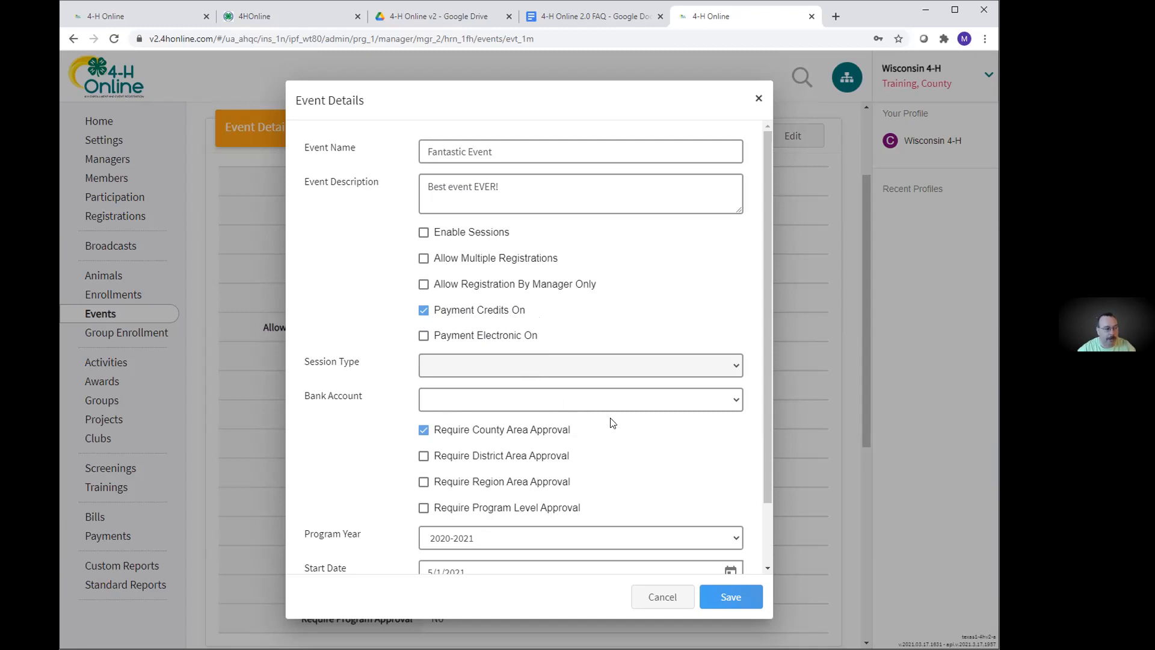
drag(767, 402, 765, 487)
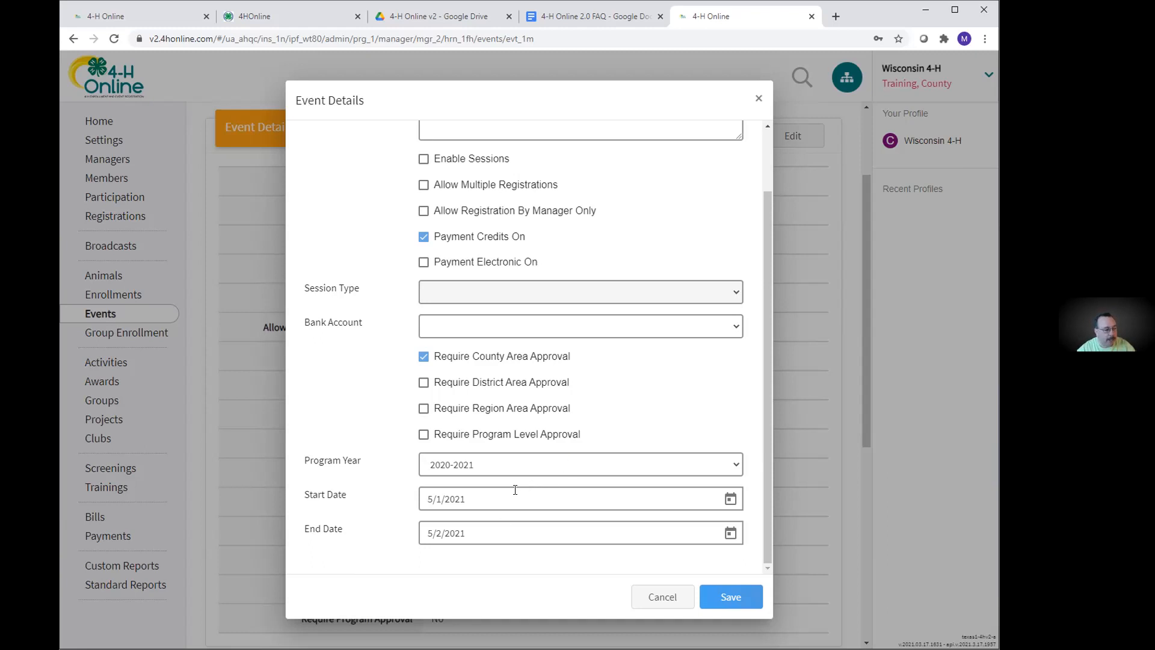
click(730, 598)
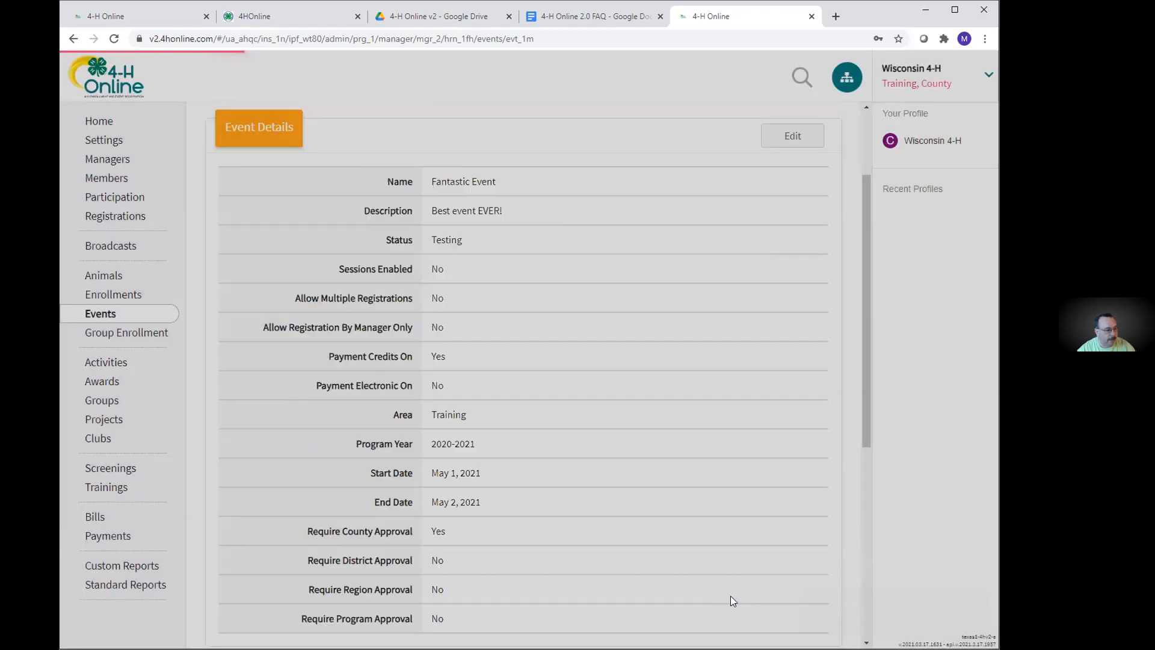
Add Bayfield, Brown, Buffalo and Burnett to the counties the event is shared with.
scroll(666, 420, down, 4)
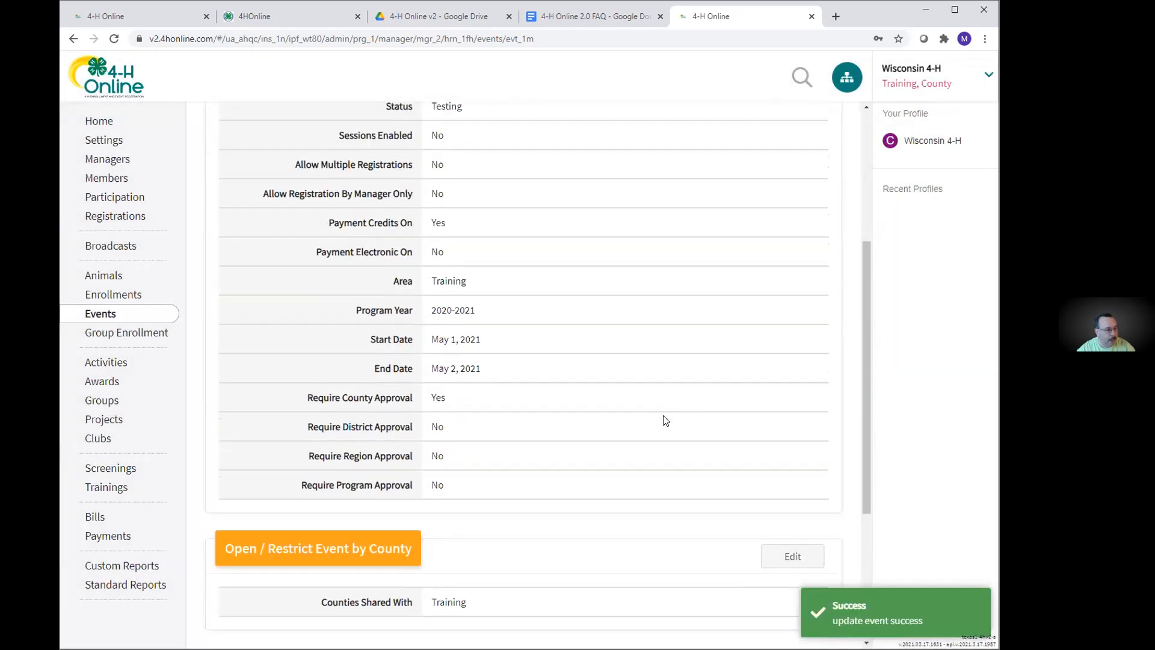
scroll(666, 420, down, 1)
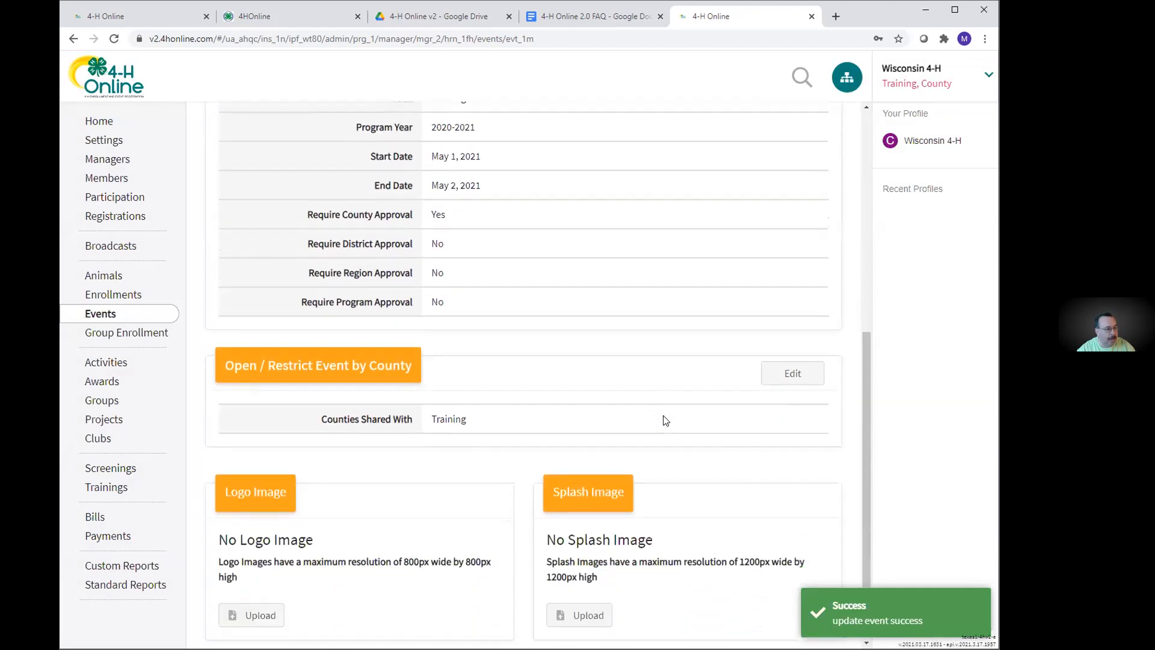
scroll(665, 420, down, 1)
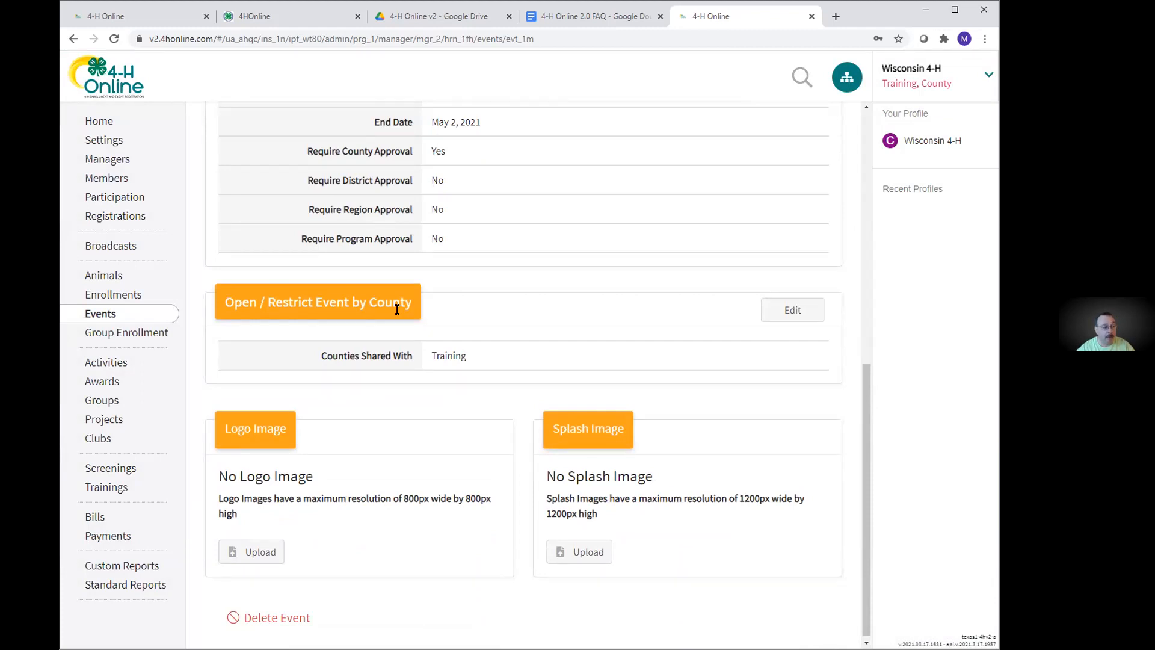
click(793, 317)
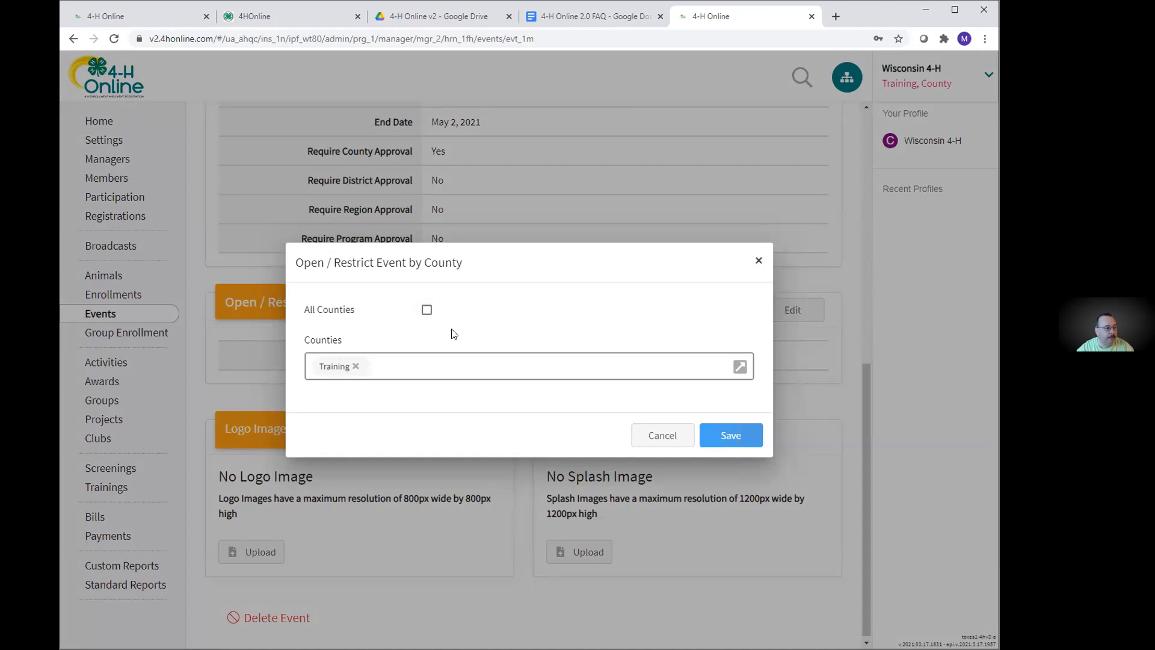
click(740, 368)
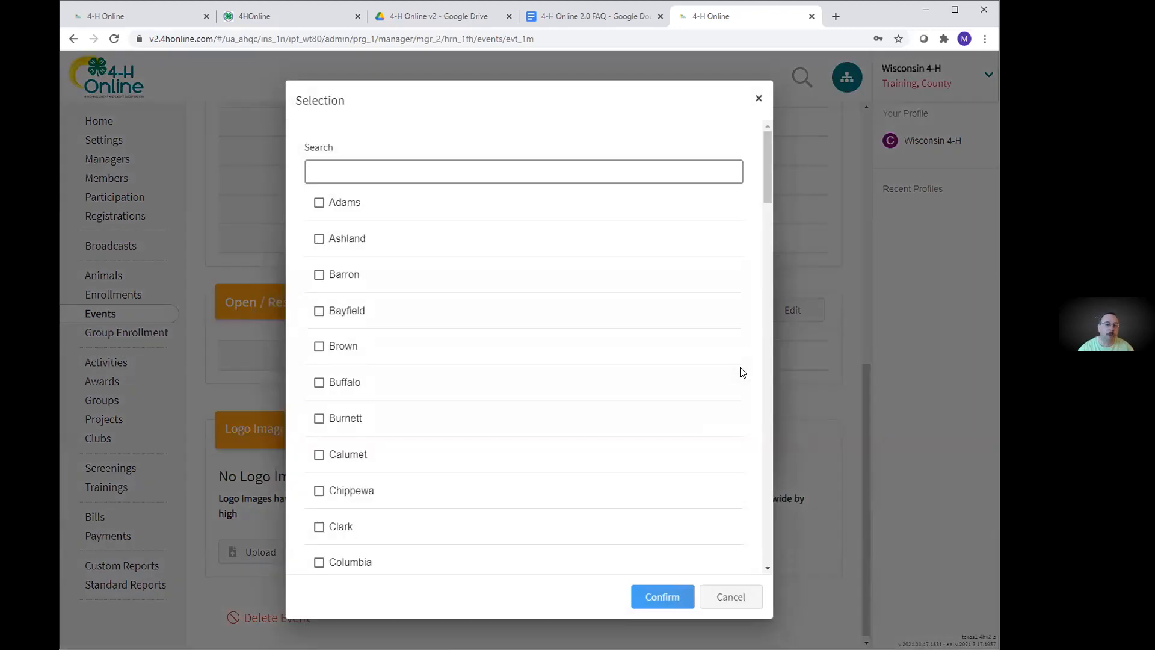
click(333, 311)
click(331, 351)
click(339, 390)
click(339, 425)
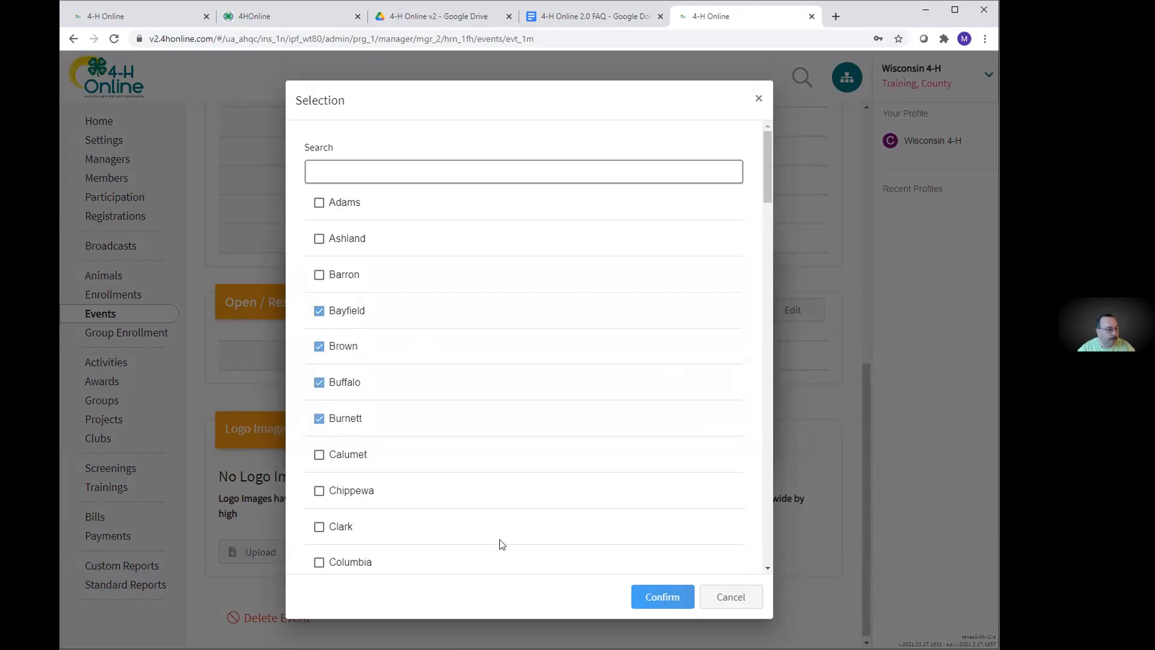
click(665, 596)
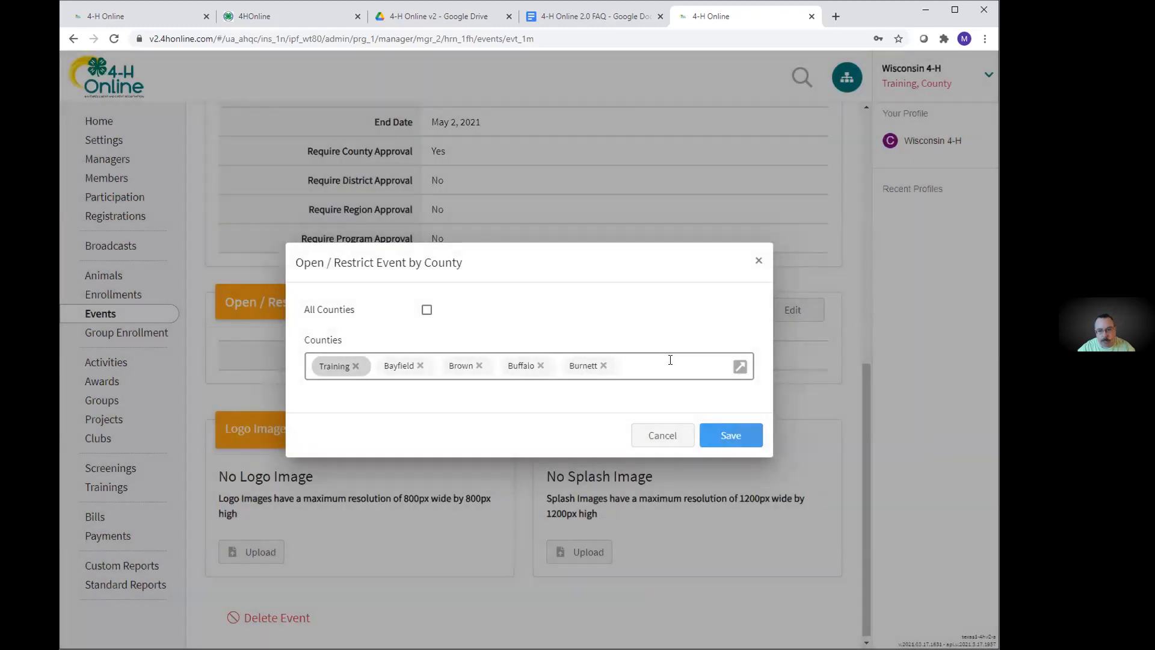
Remove Bayfield, Brown, Buffalo and Burnett from the event's shared counties, keep only Training, and save the restriction.
click(420, 365)
click(415, 365)
click(415, 365)
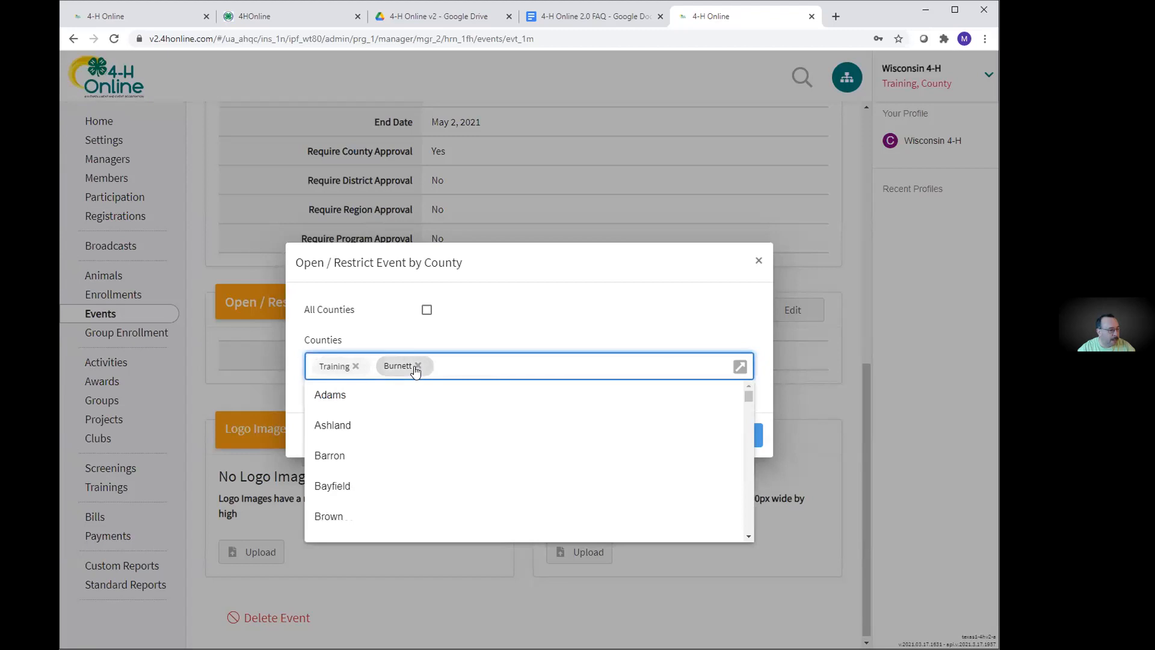
click(415, 365)
click(603, 310)
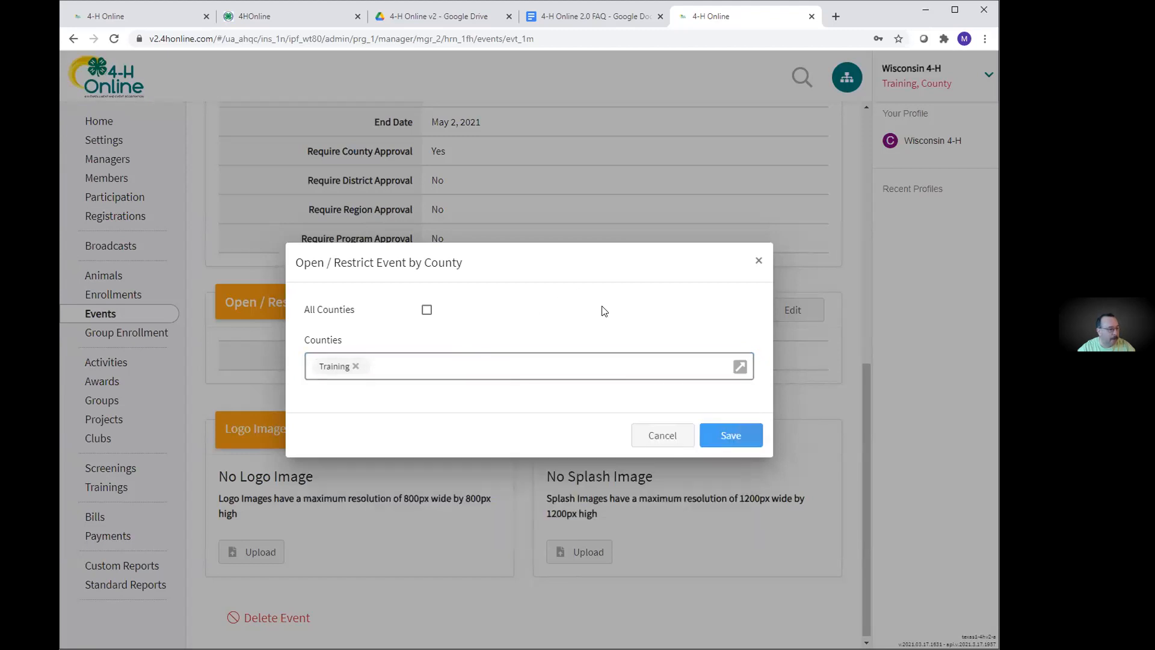
click(728, 436)
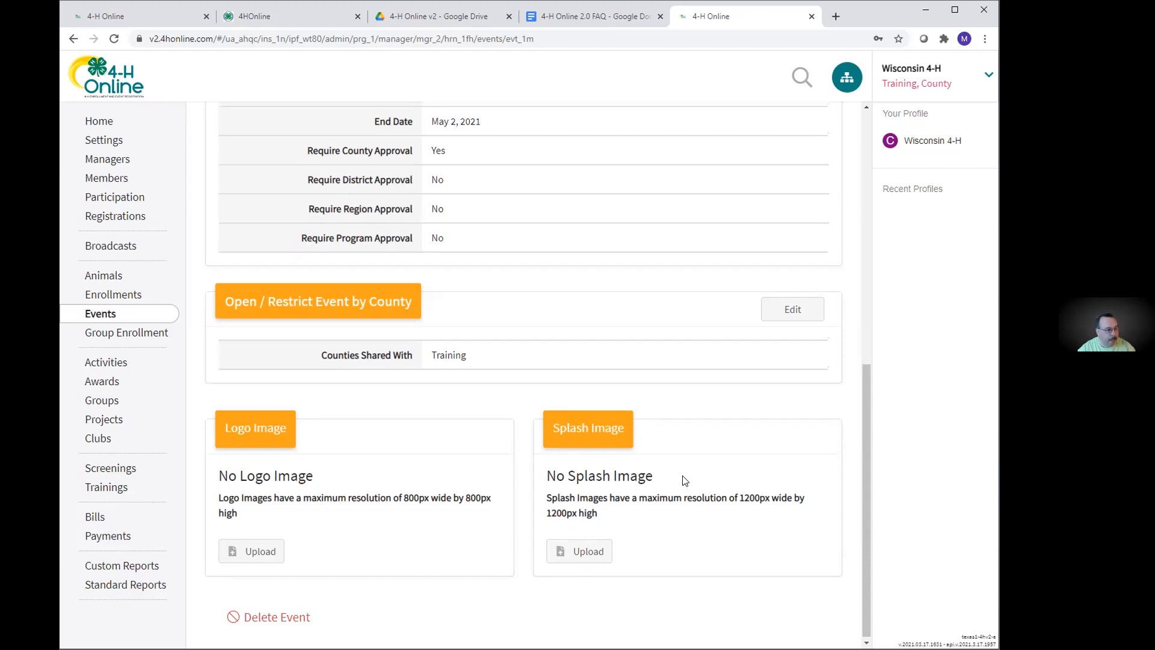
scroll(684, 480, up, 8)
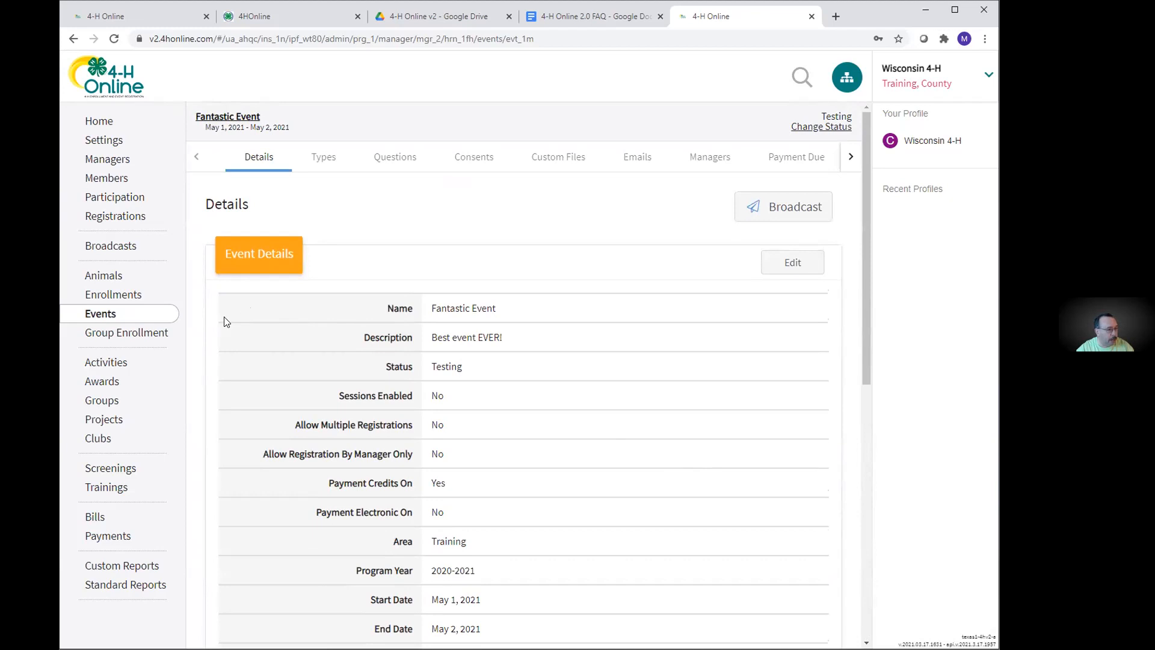
Open Demo Event from the events list and review its details, shared counties, logo image and splash image.
click(107, 319)
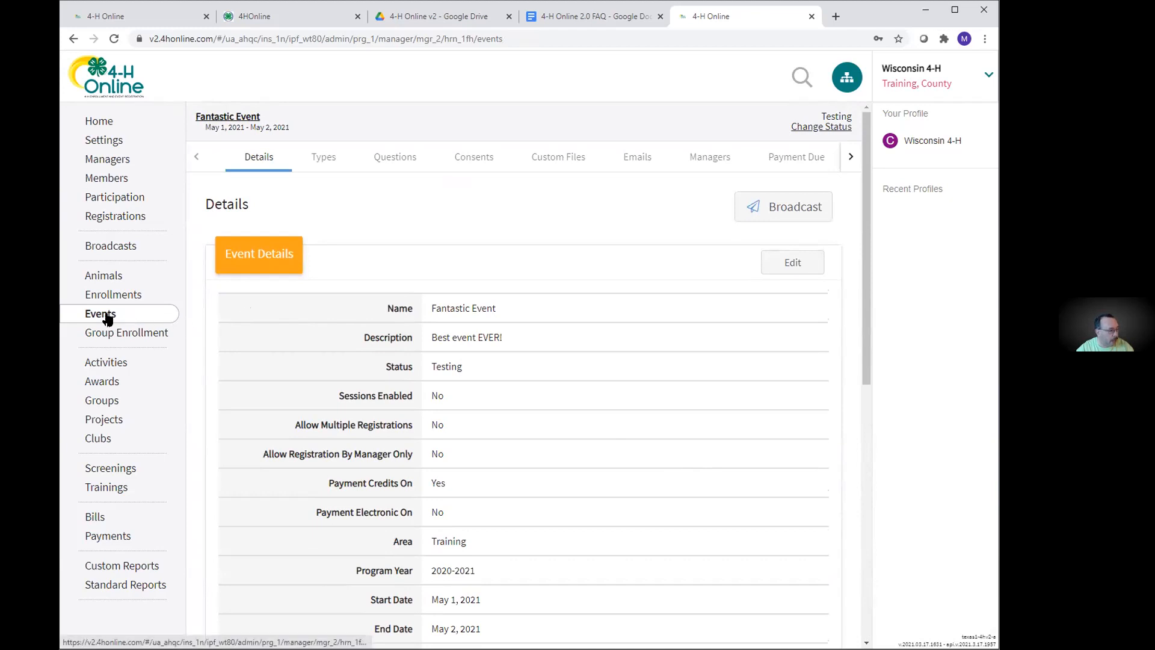
scroll(340, 367, down, 3)
scroll(340, 368, down, 10)
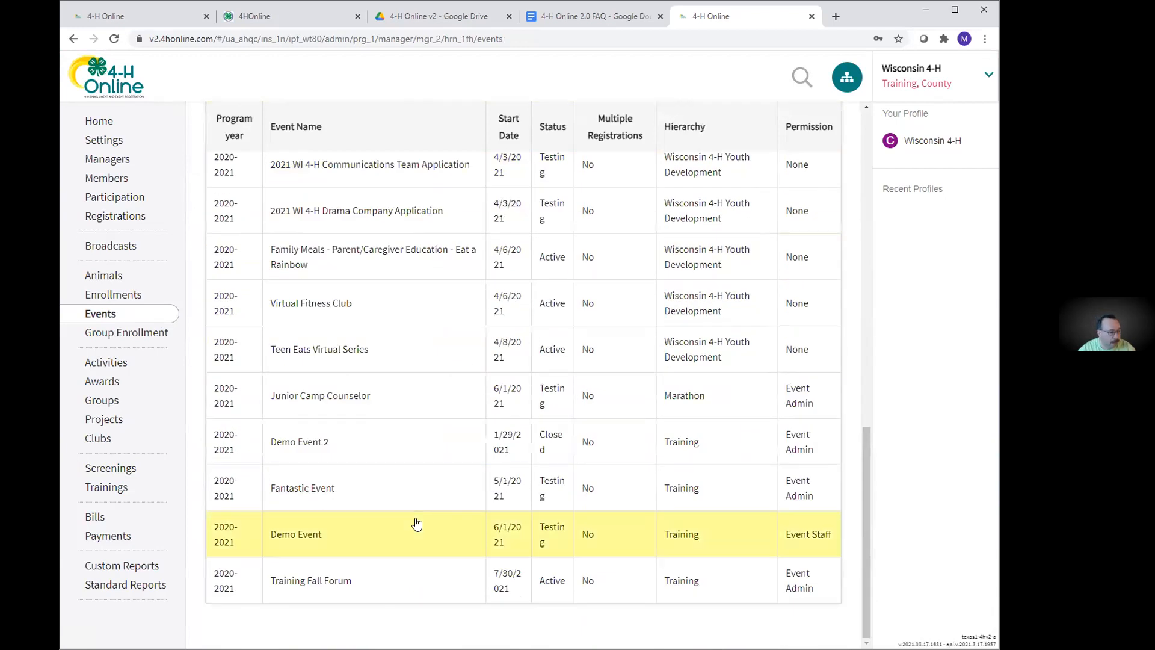
click(425, 539)
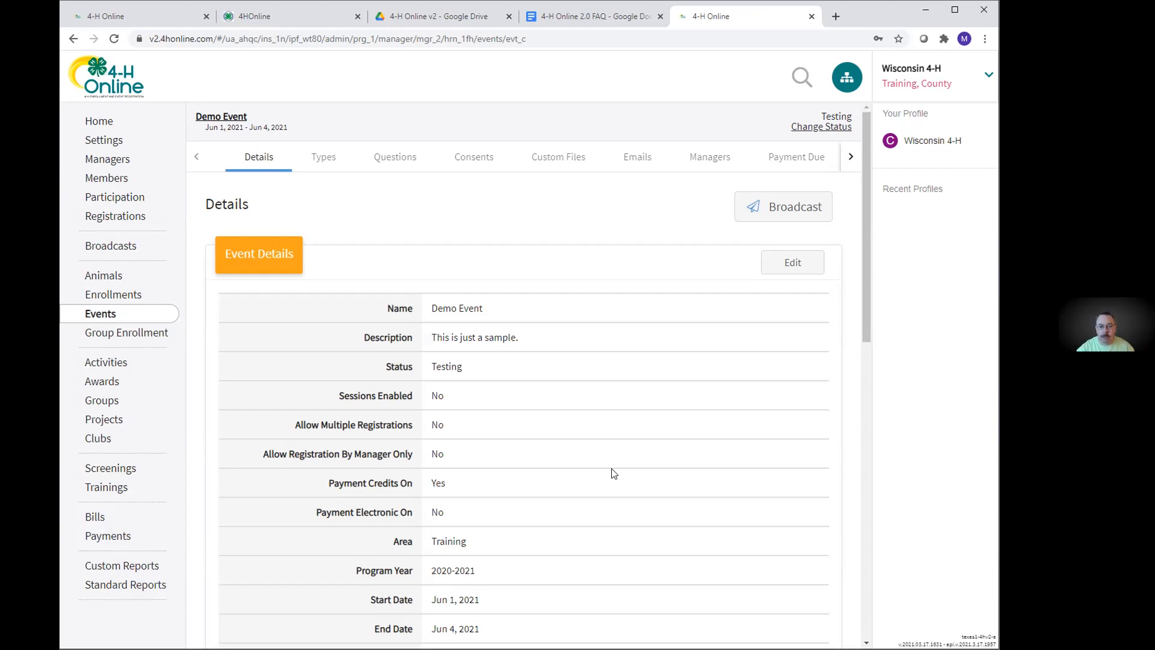
drag(863, 308, 757, 589)
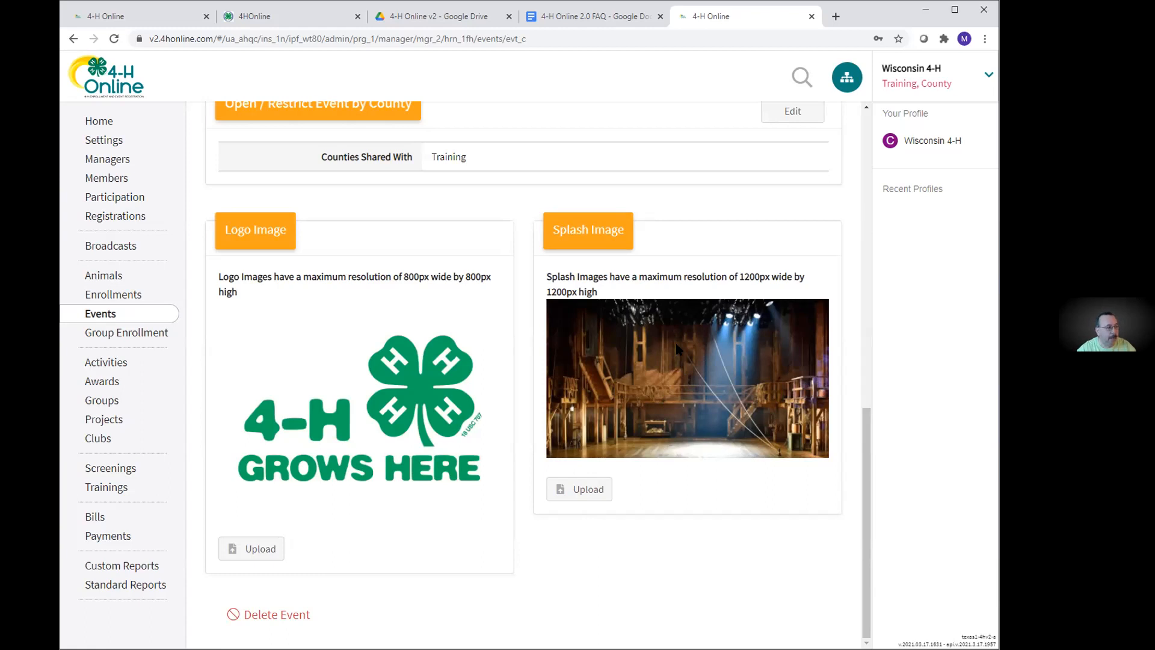
scroll(675, 352, up, 10)
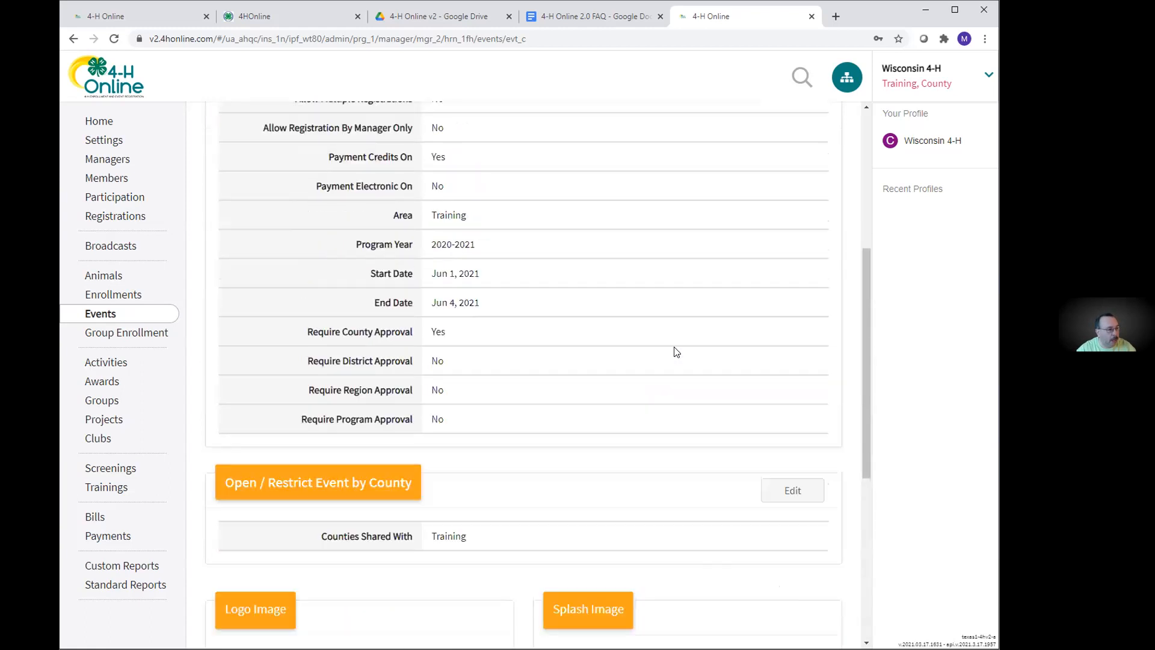
scroll(675, 352, up, 1)
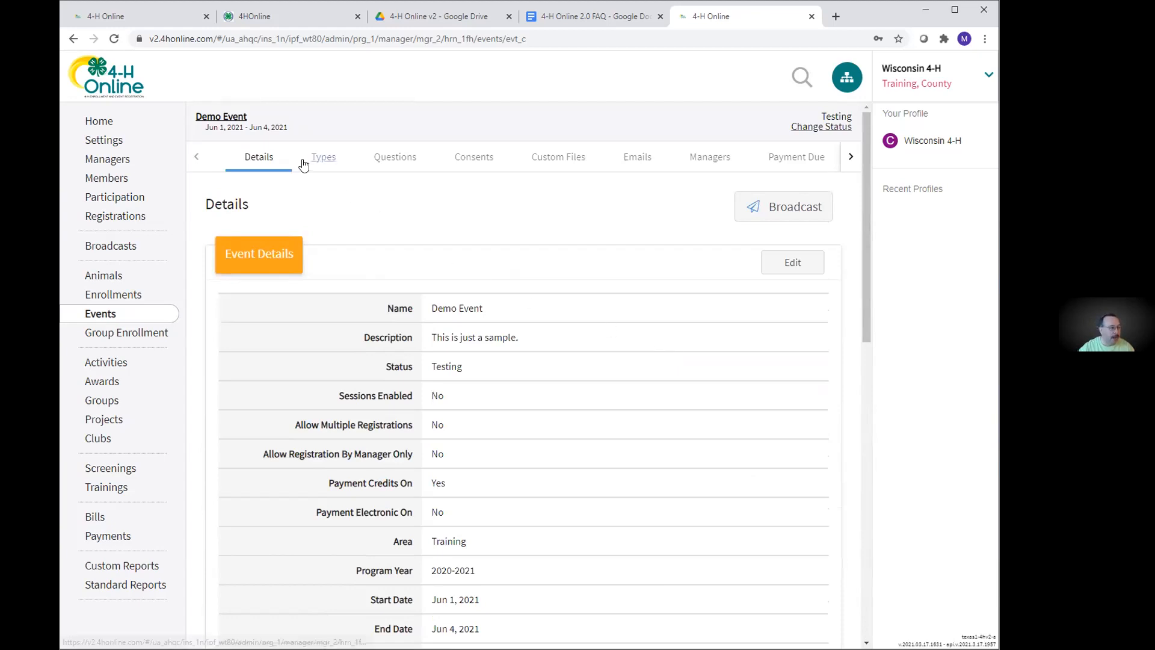
Open the Youth Members registration type and review its registration details, fee, dates and early registration options without changing them.
click(325, 161)
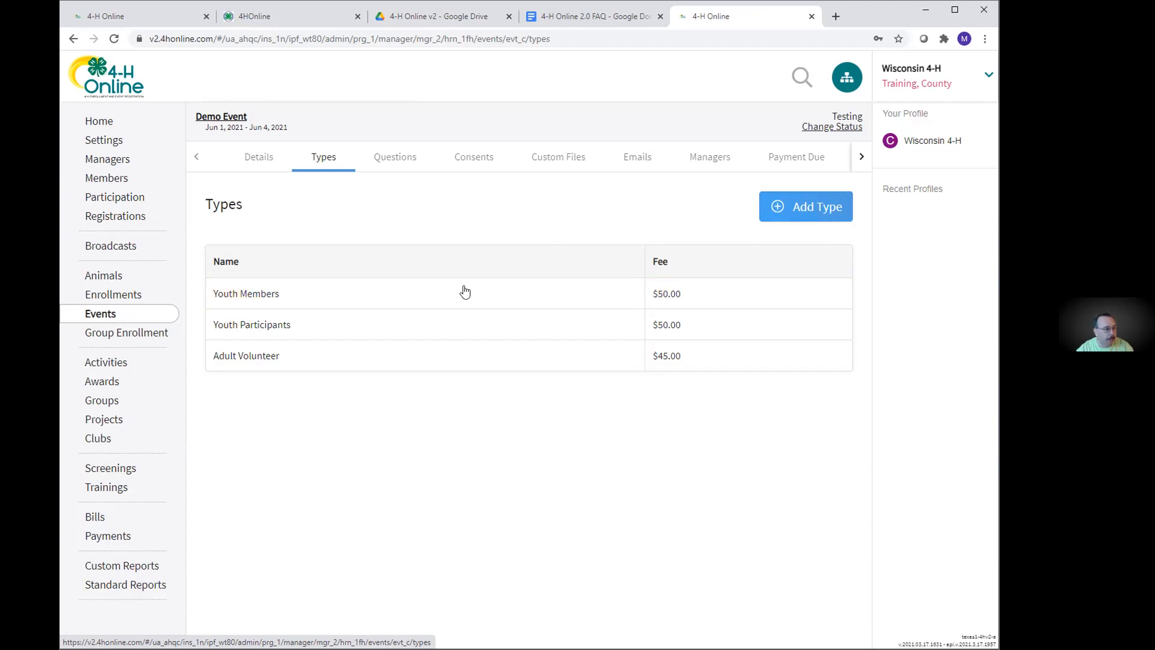
click(400, 293)
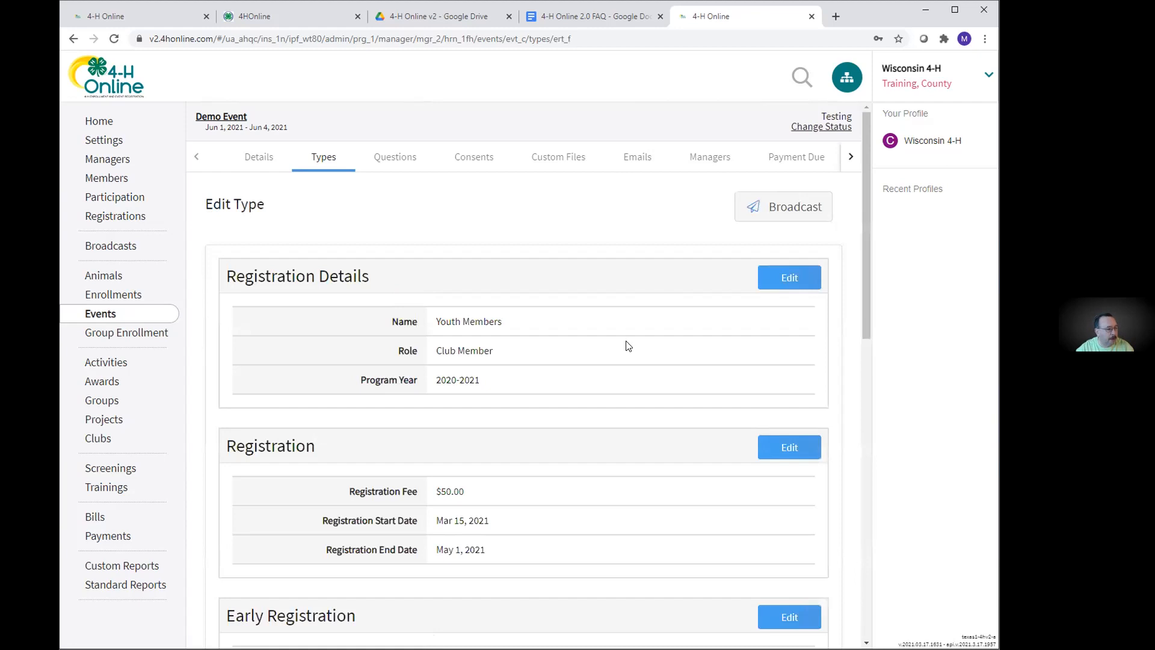
scroll(629, 343, down, 1)
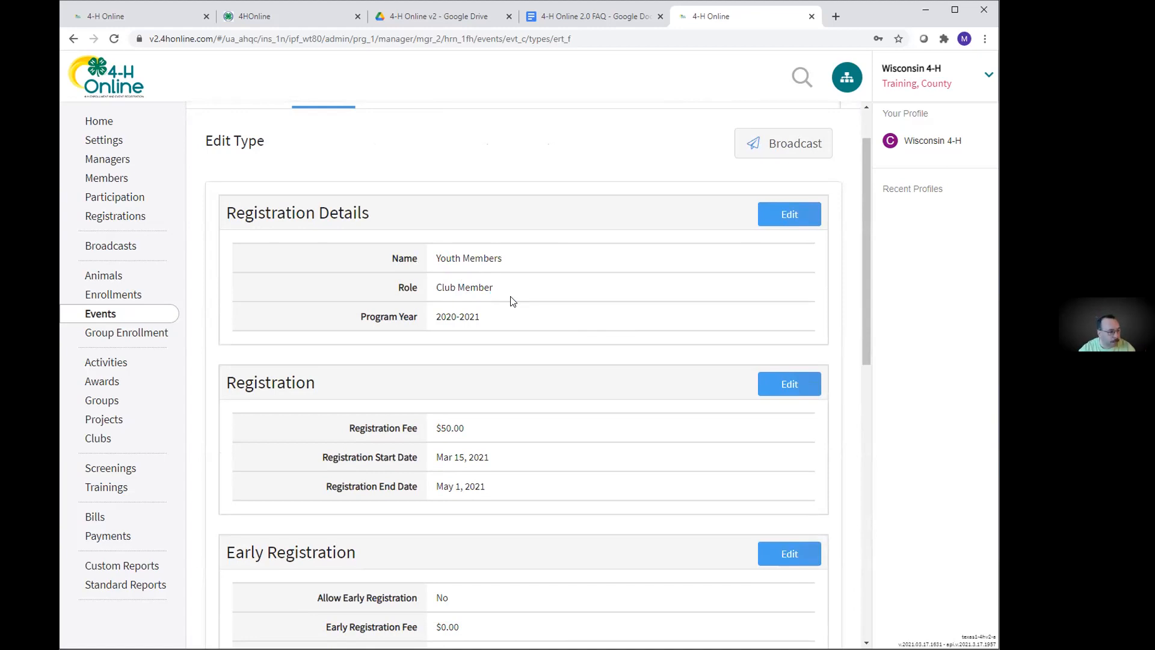
scroll(513, 301, down, 2)
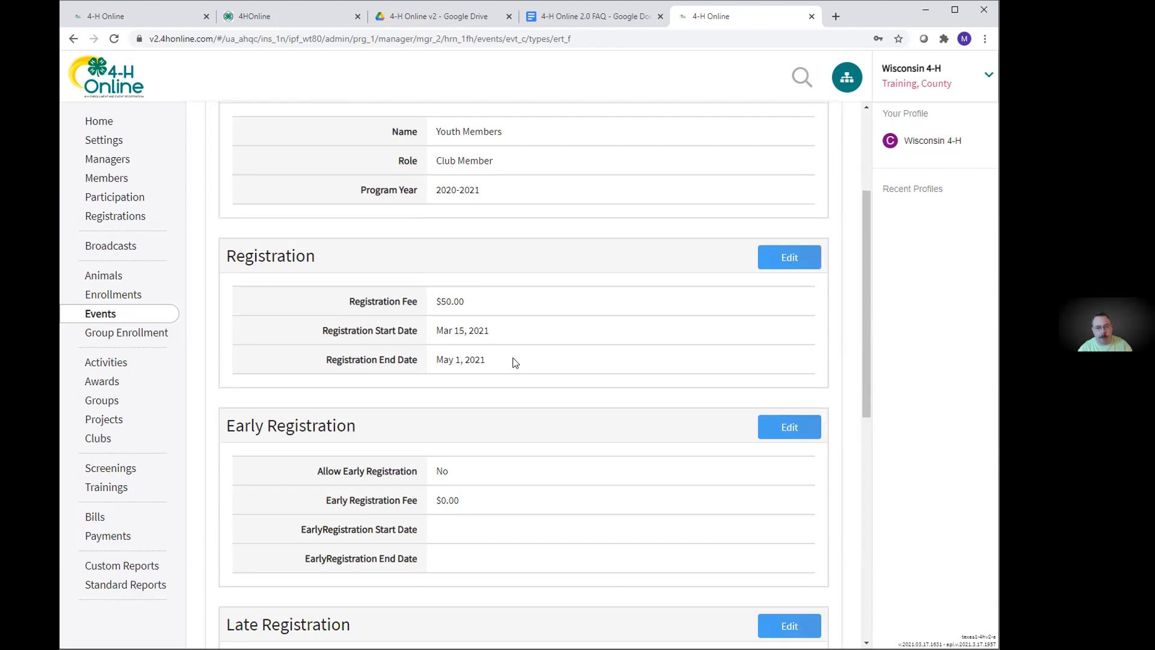
scroll(537, 351, down, 2)
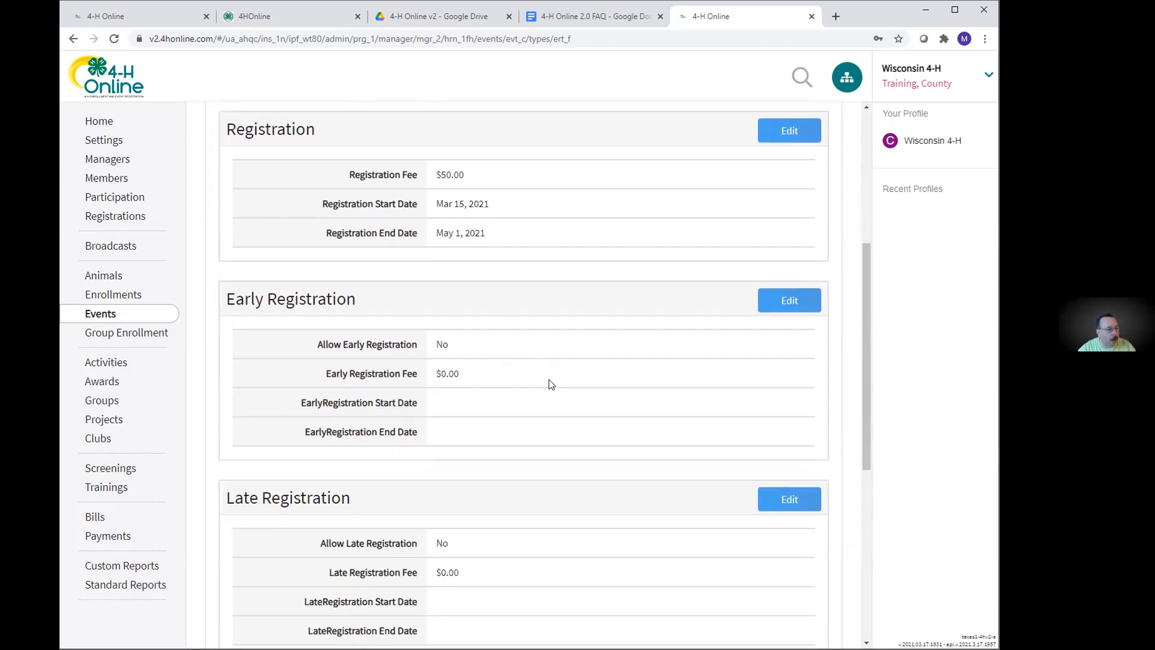
scroll(552, 389, down, 2)
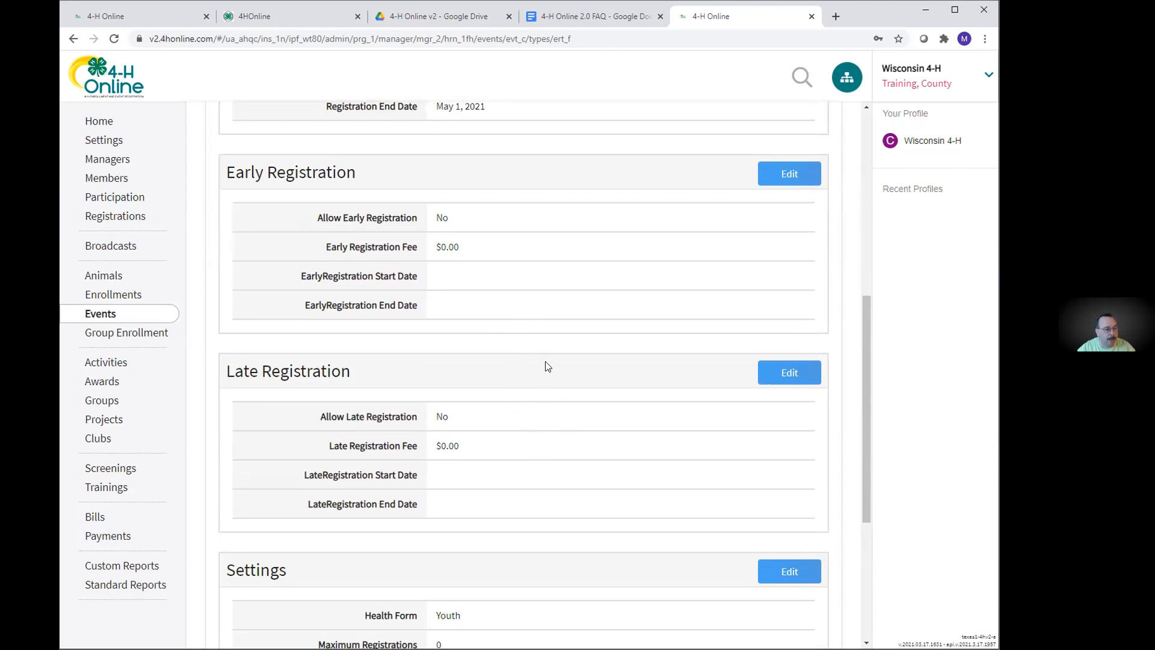
click(789, 176)
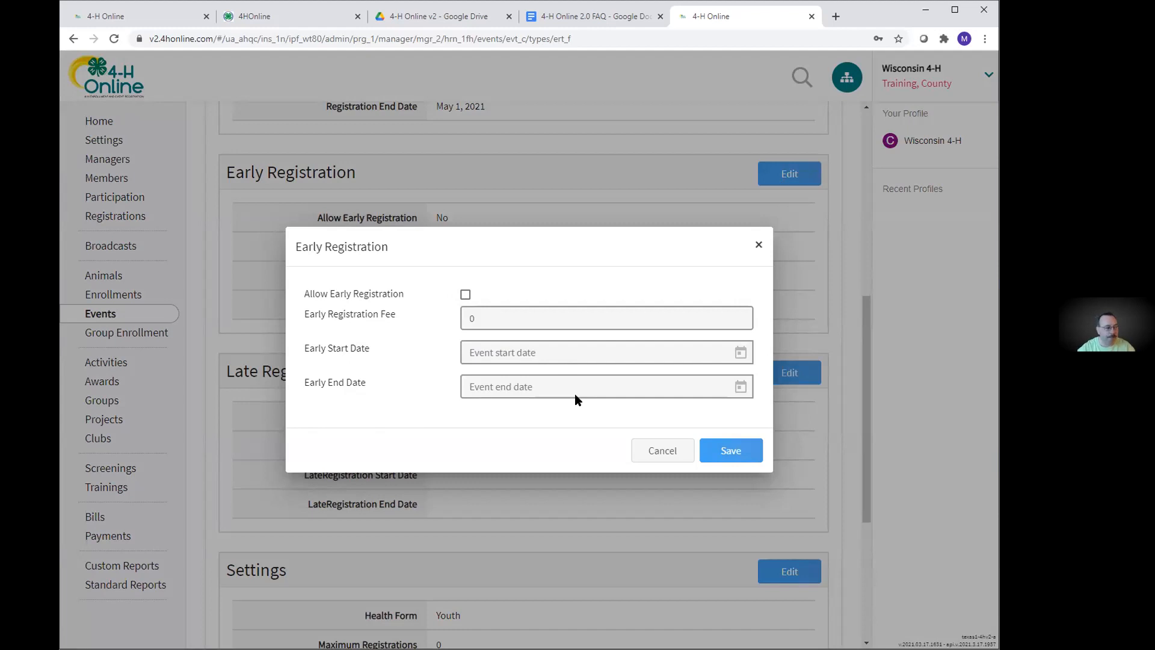
click(656, 451)
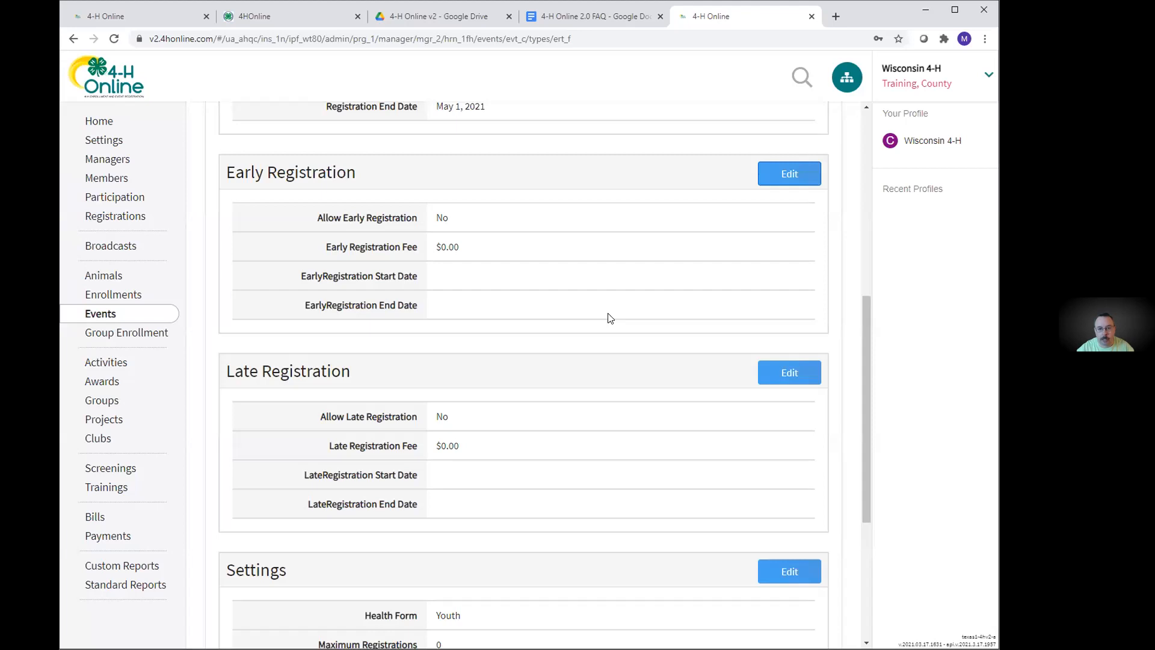
Open the Youth Members type's registration settings for editing and choose Youth as the health form.
scroll(606, 323, down, 4)
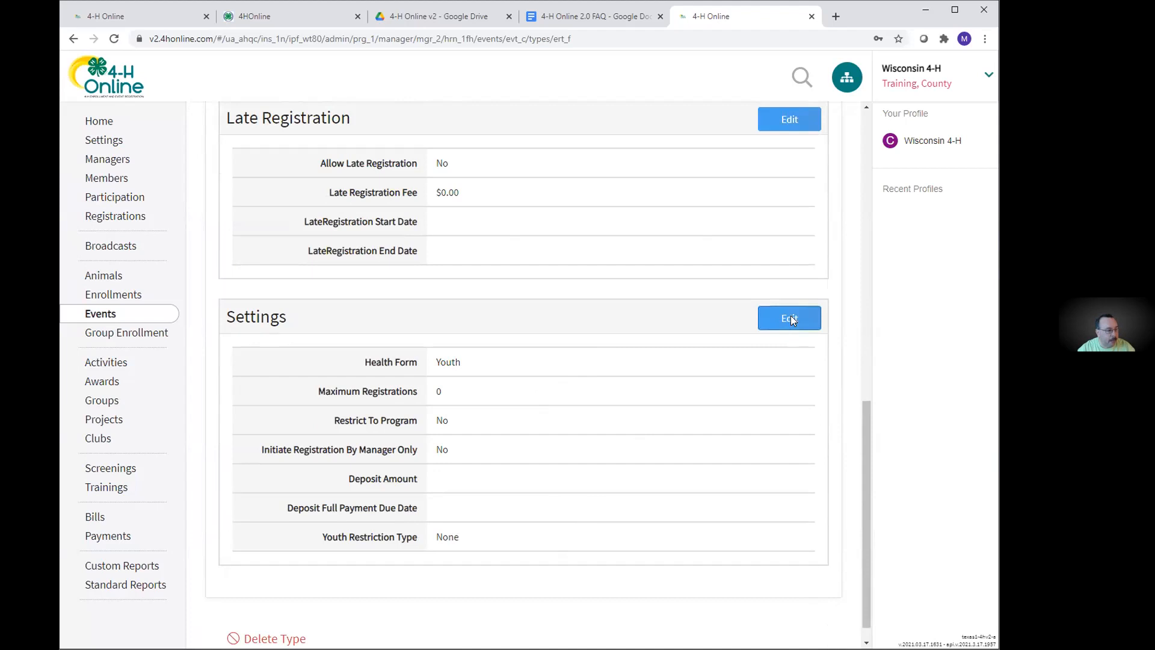
click(747, 336)
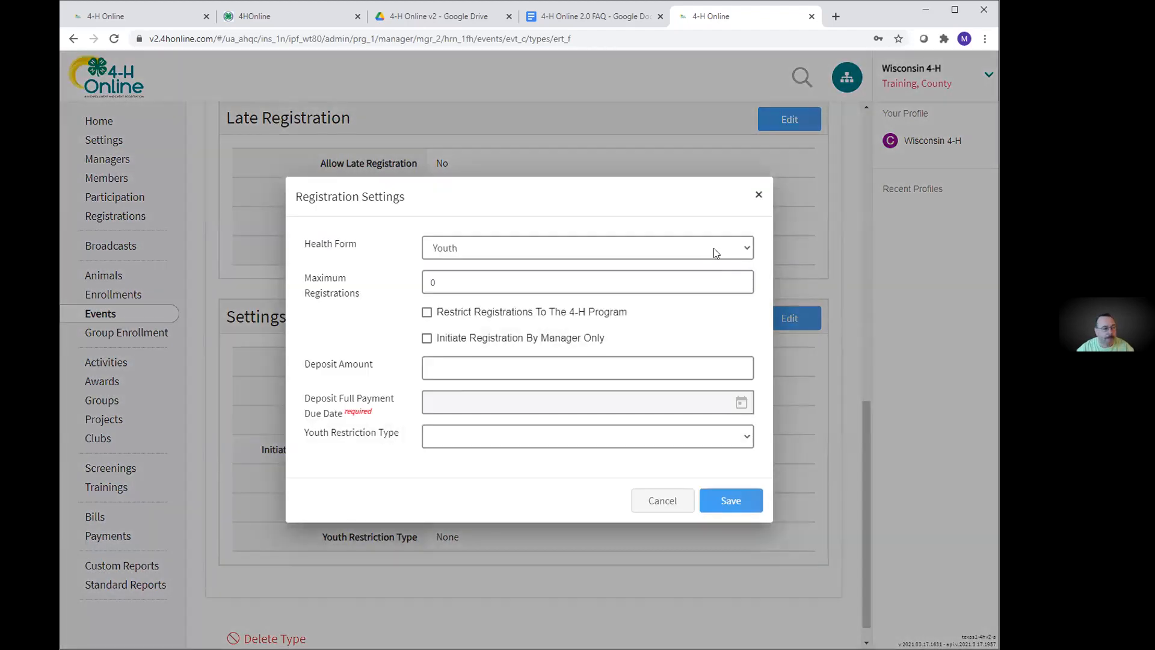
click(714, 248)
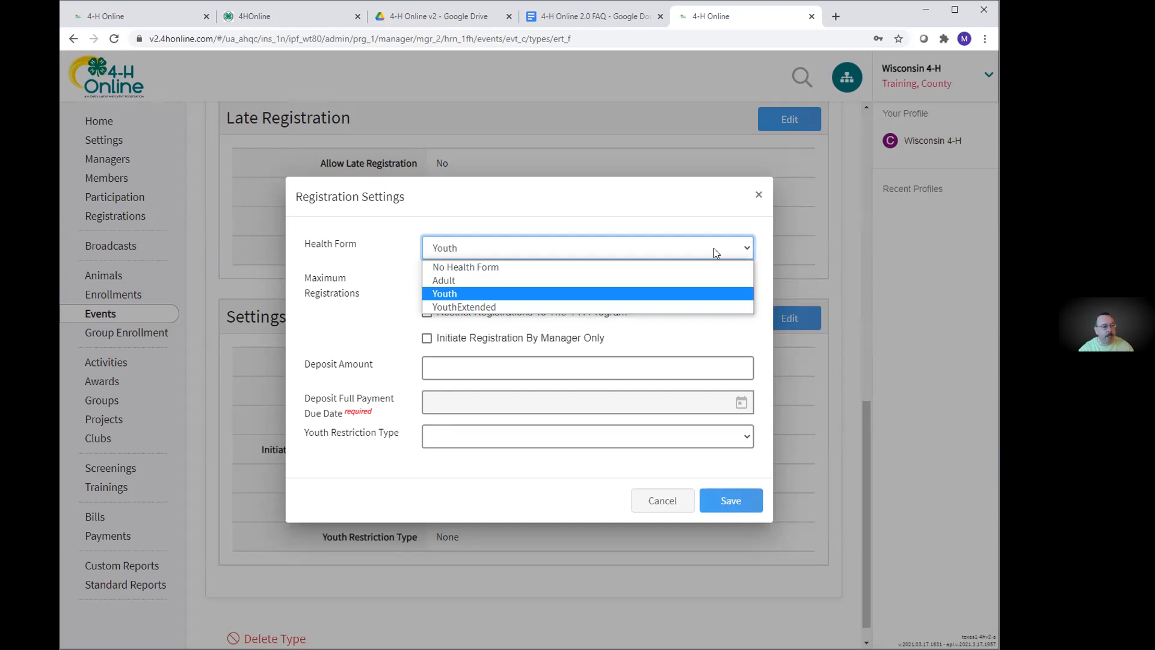
click(537, 268)
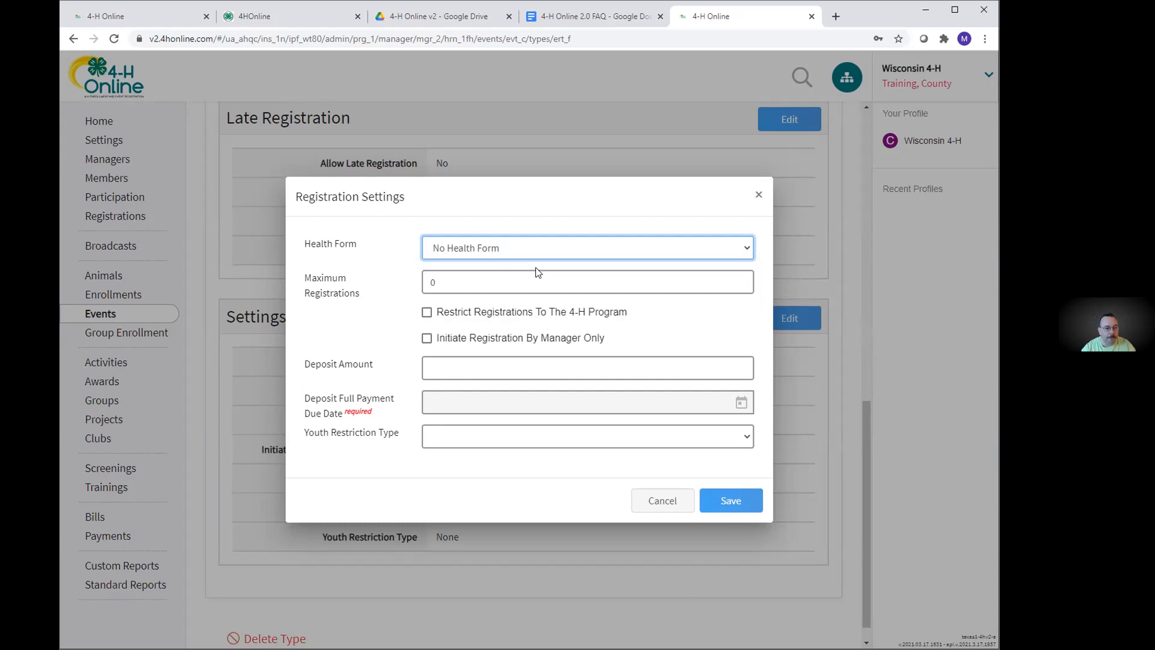
click(534, 250)
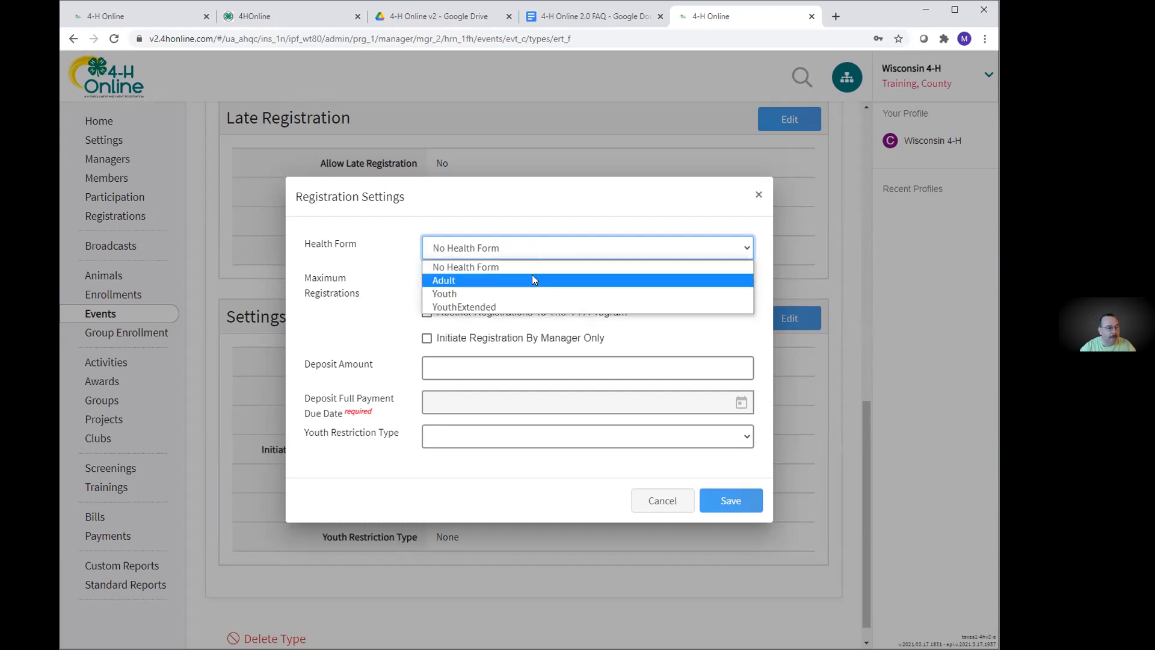
click(537, 293)
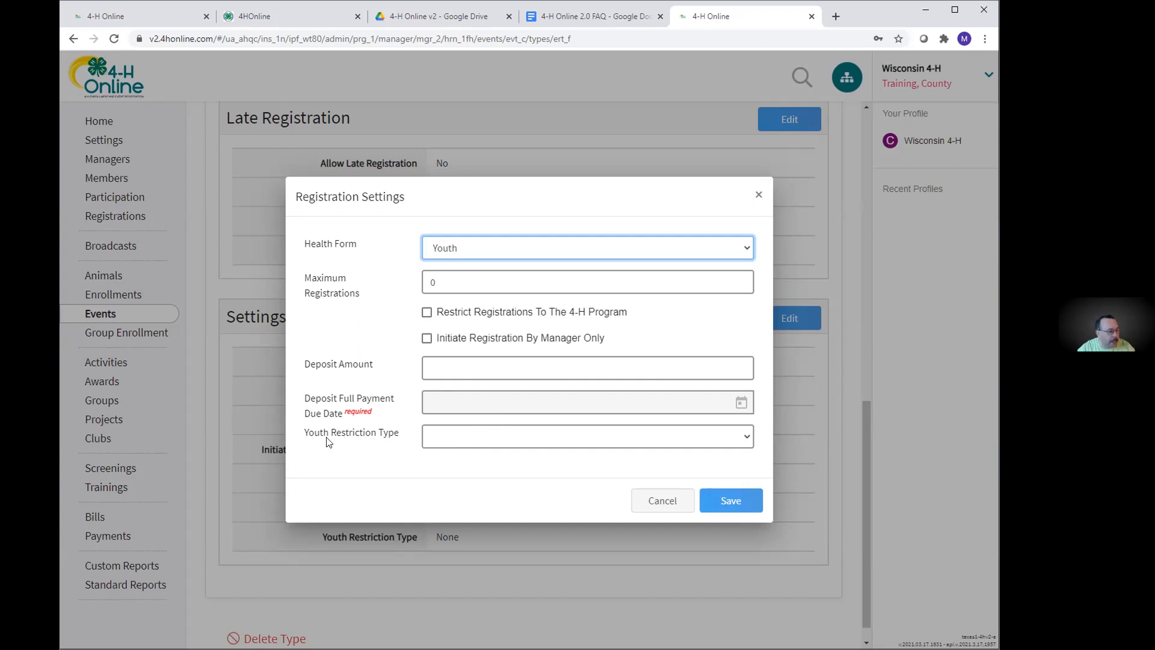
Set the youth restriction type to Age Grade, allow grades 7, 8, 9, 10, 11 and 12, and save the registration settings.
click(501, 444)
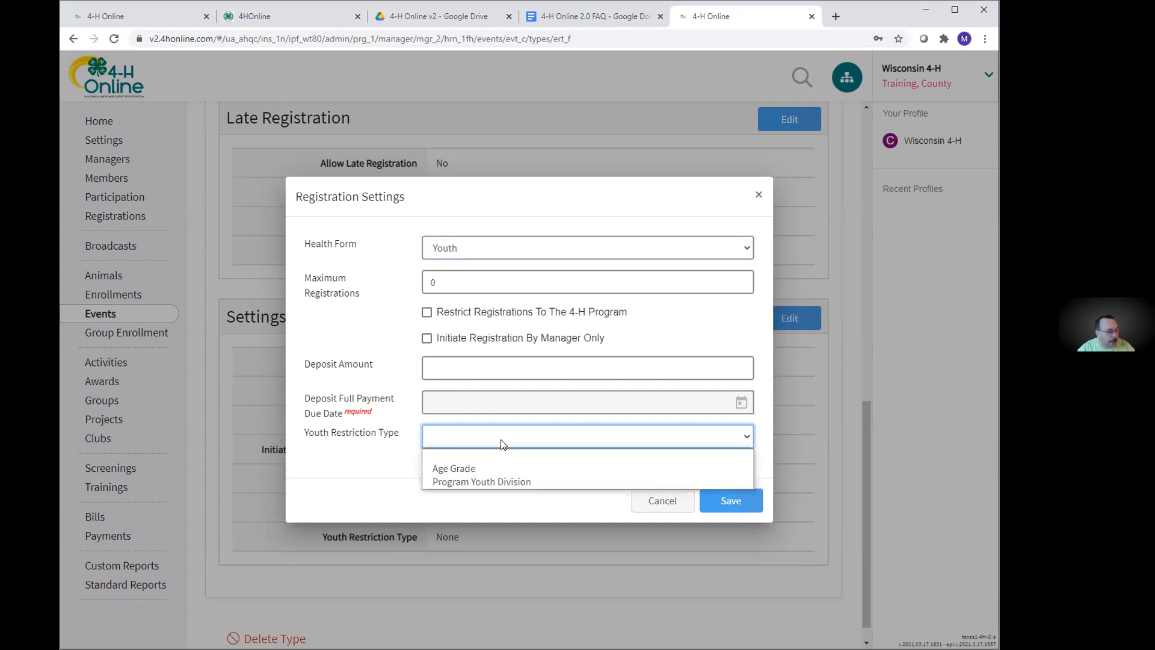
click(509, 470)
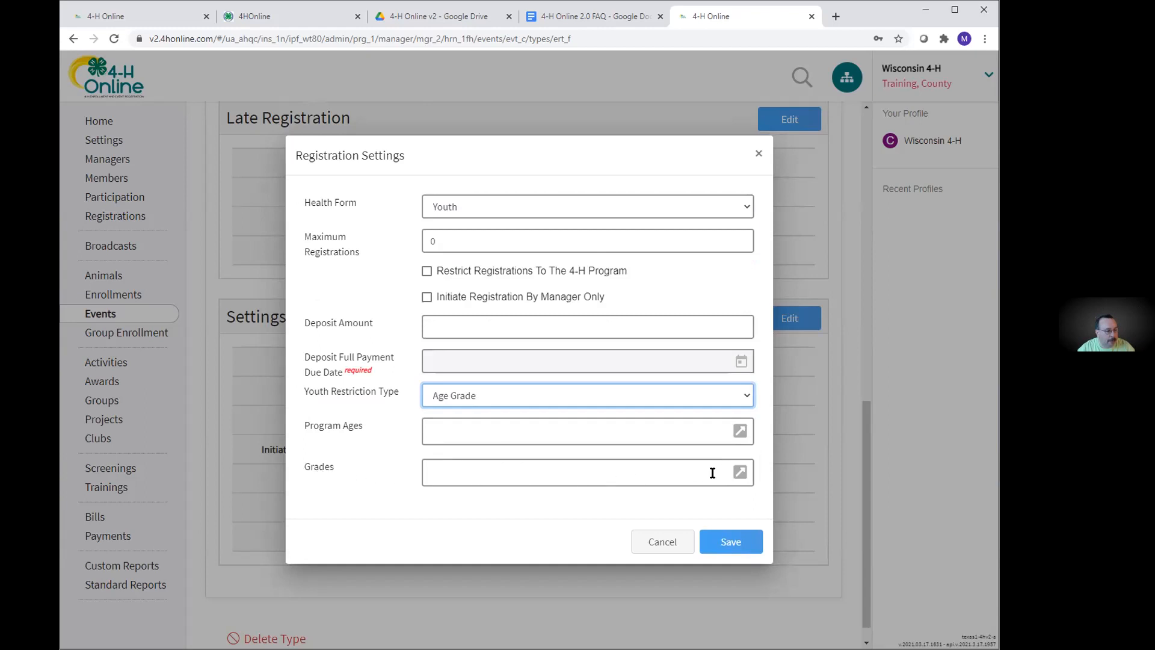
click(740, 475)
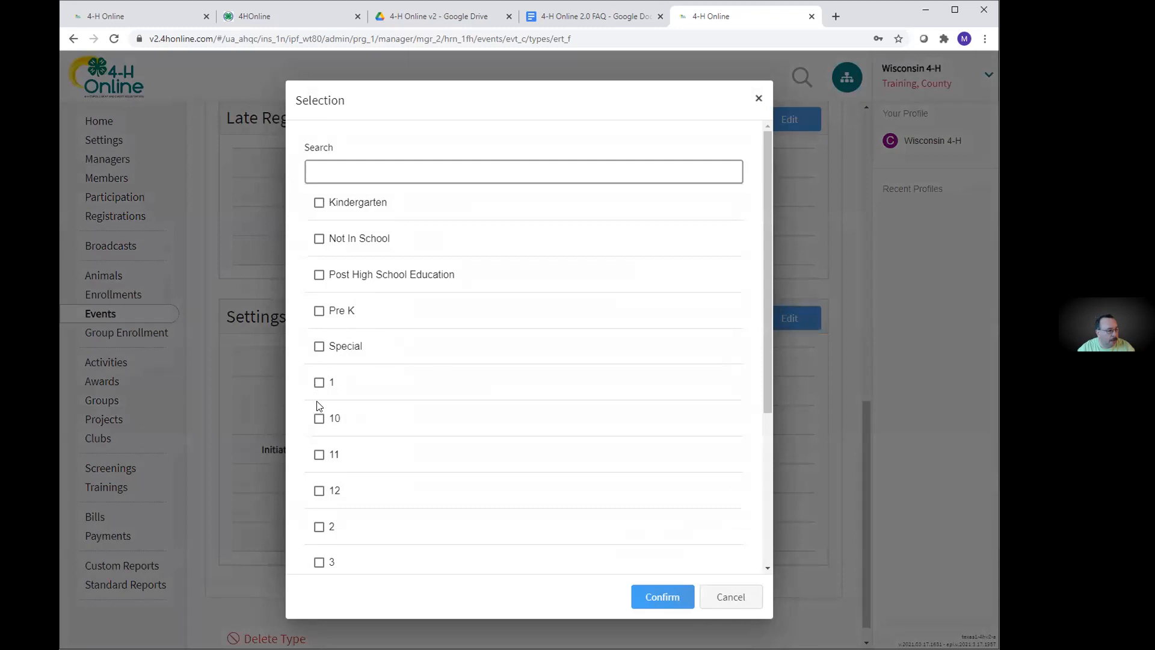
click(319, 418)
click(319, 455)
click(319, 491)
scroll(493, 467, down, 1)
scroll(492, 468, down, 3)
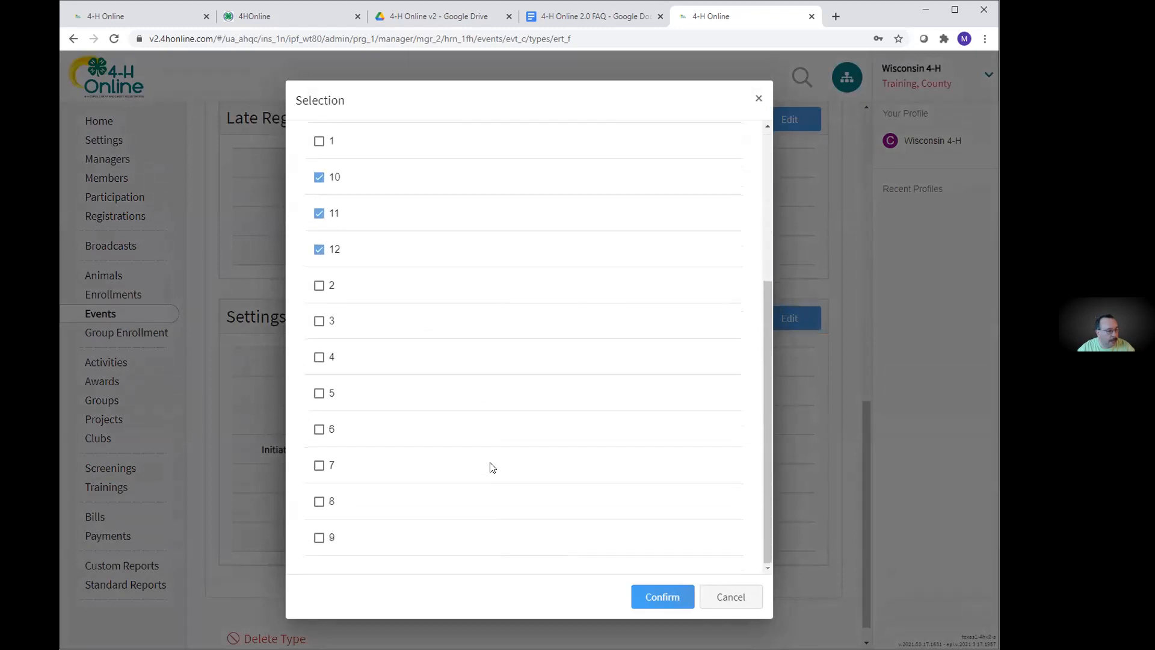
click(319, 466)
click(319, 502)
click(319, 538)
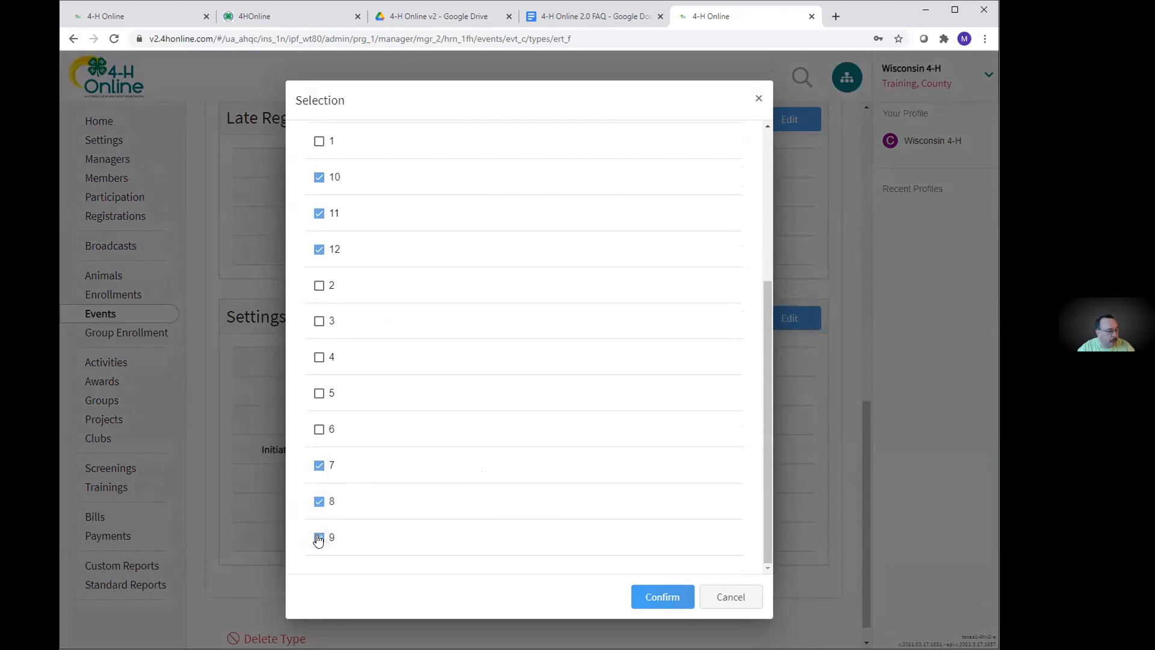
click(655, 596)
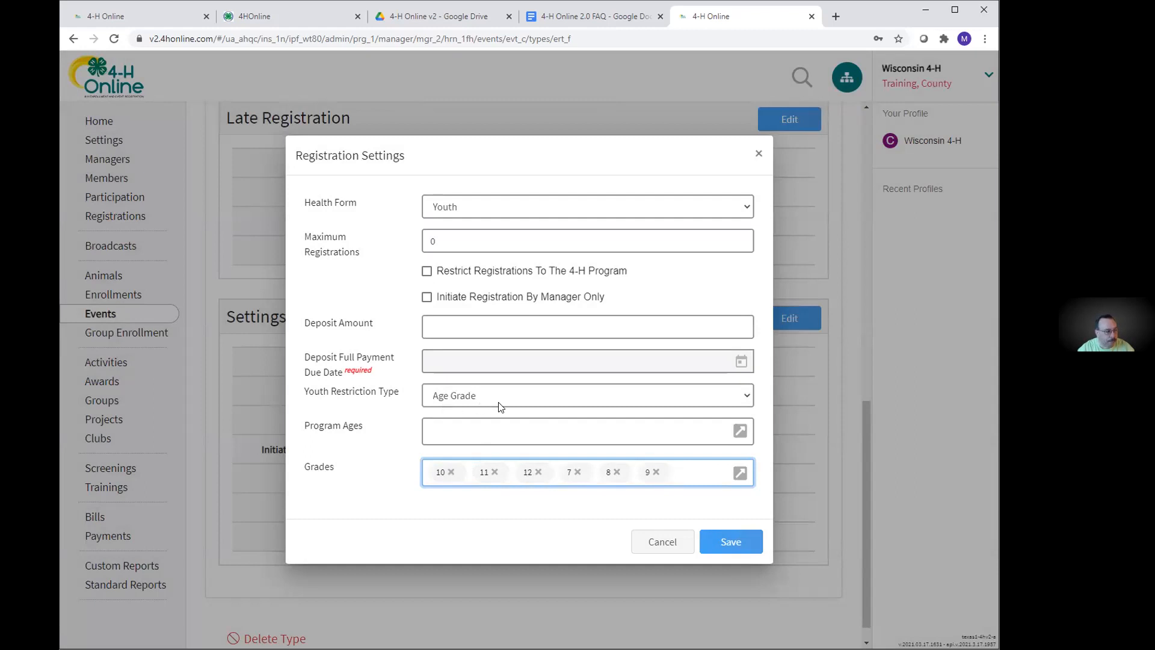
click(729, 542)
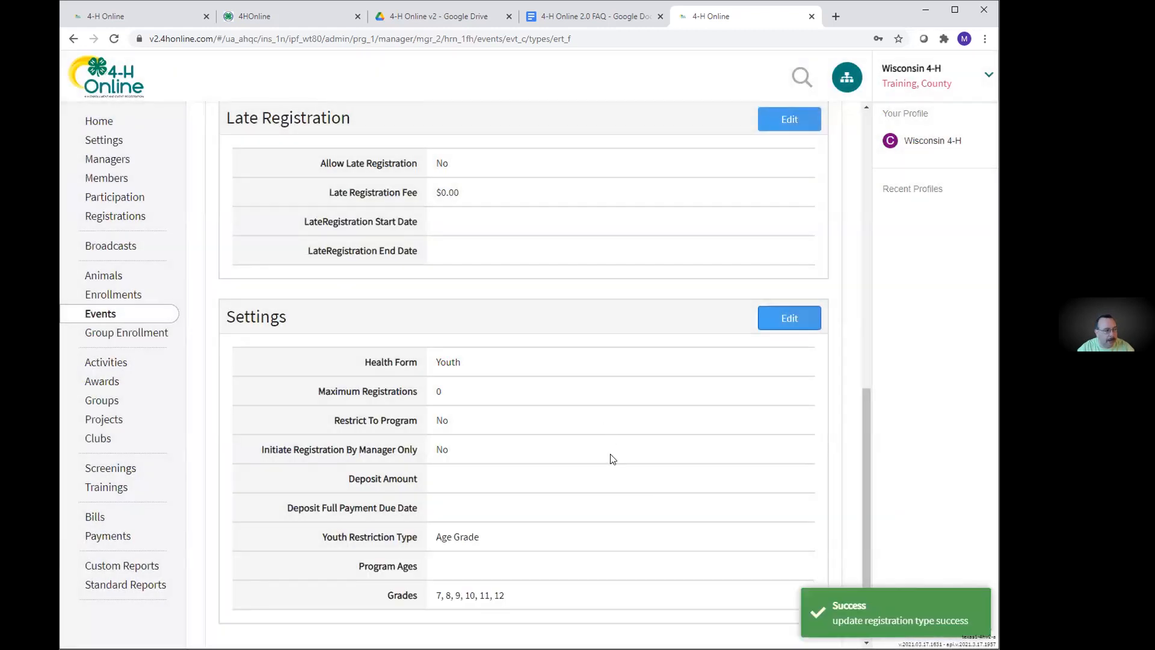
Review the Adult Volunteer registration type and its editable registration settings without changing them, and return to the event's types.
scroll(611, 456, up, 8)
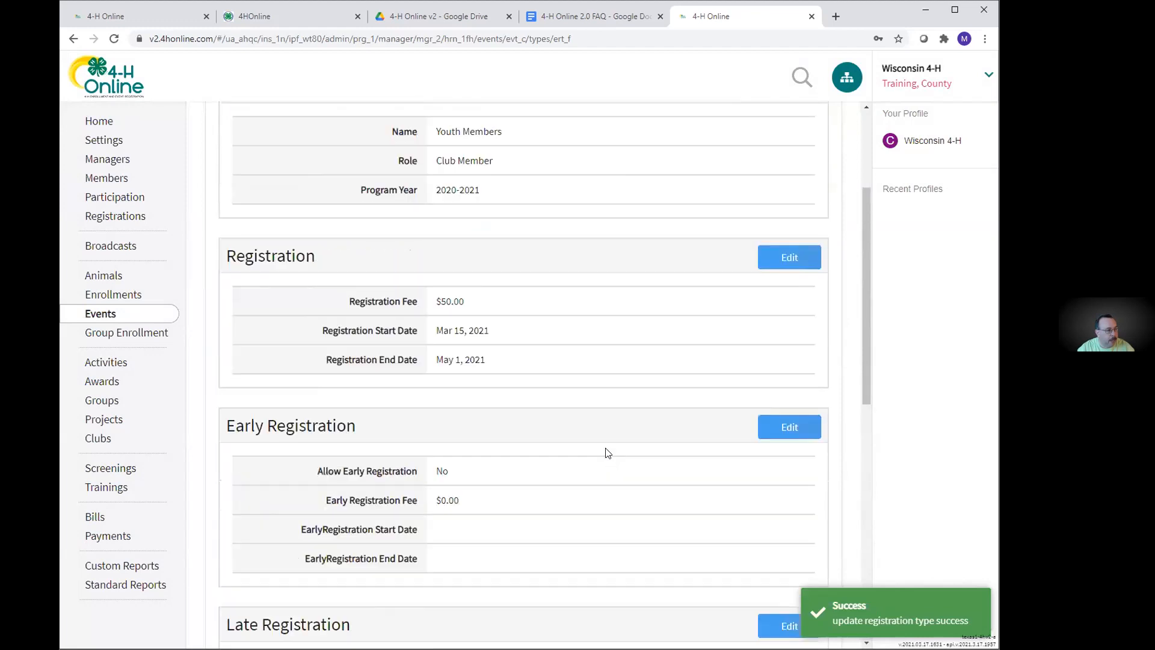
scroll(607, 452, up, 5)
click(322, 156)
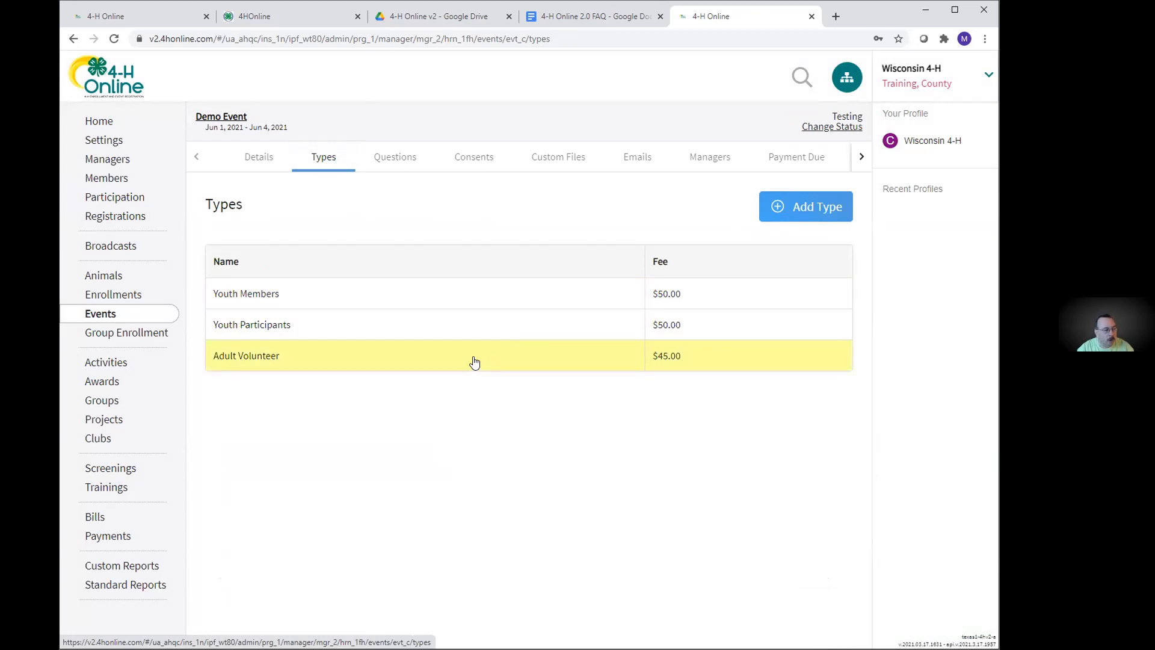
click(475, 361)
scroll(580, 443, down, 8)
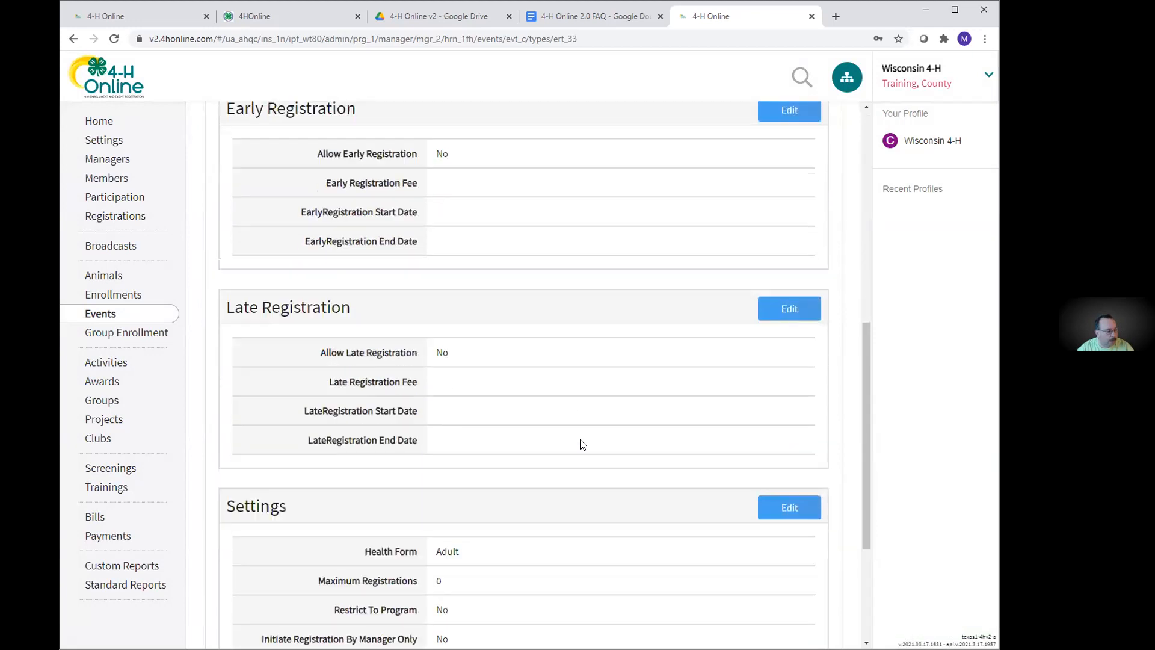
scroll(582, 445, down, 3)
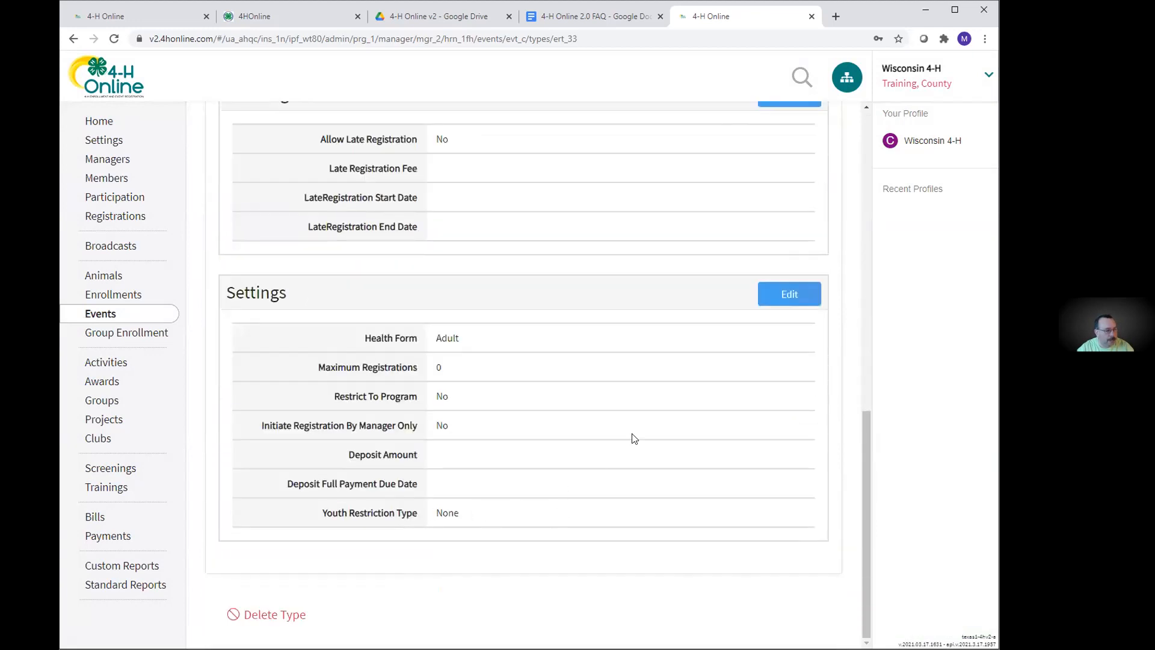
click(789, 295)
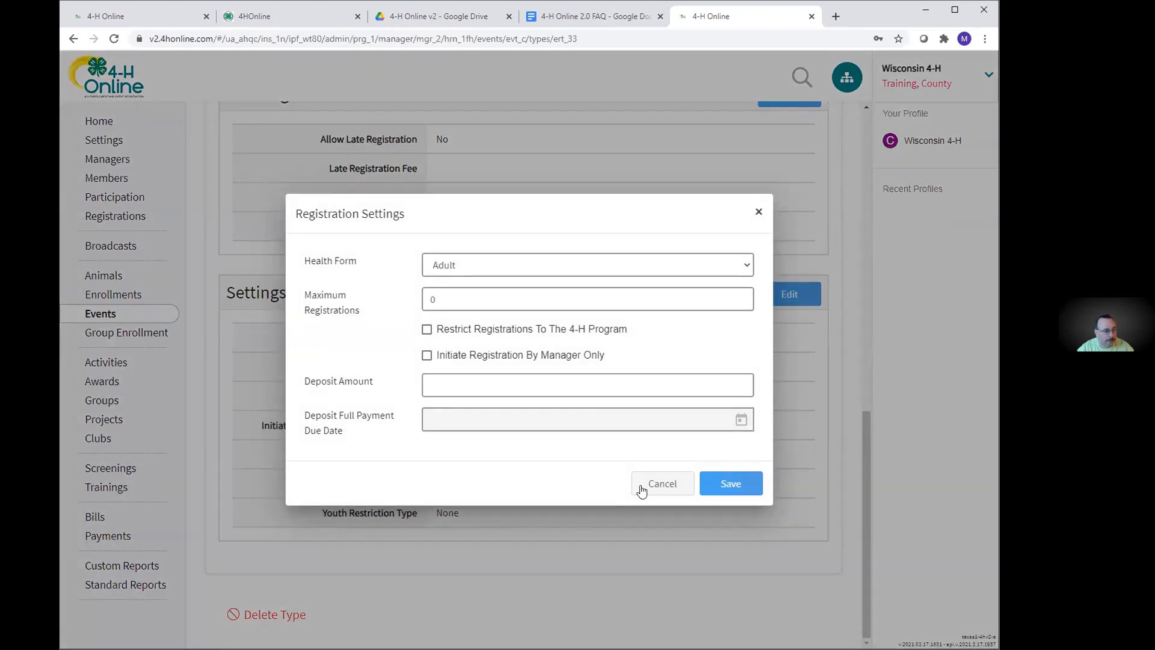
click(653, 488)
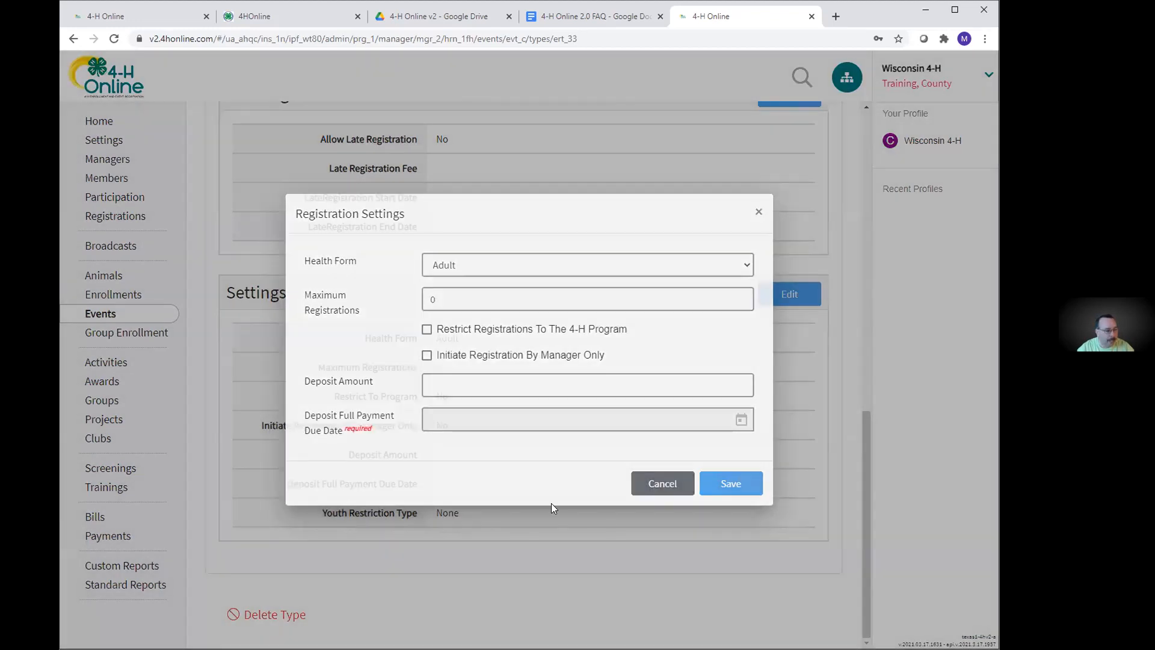
scroll(553, 501, up, 1)
scroll(555, 499, up, 10)
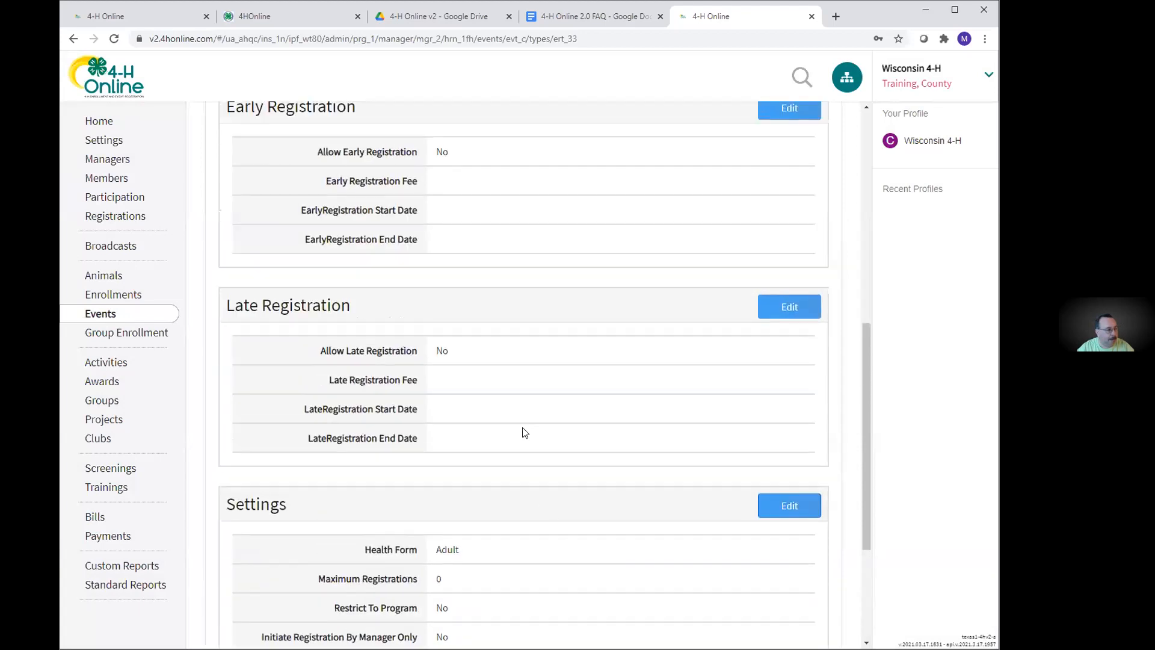
click(322, 161)
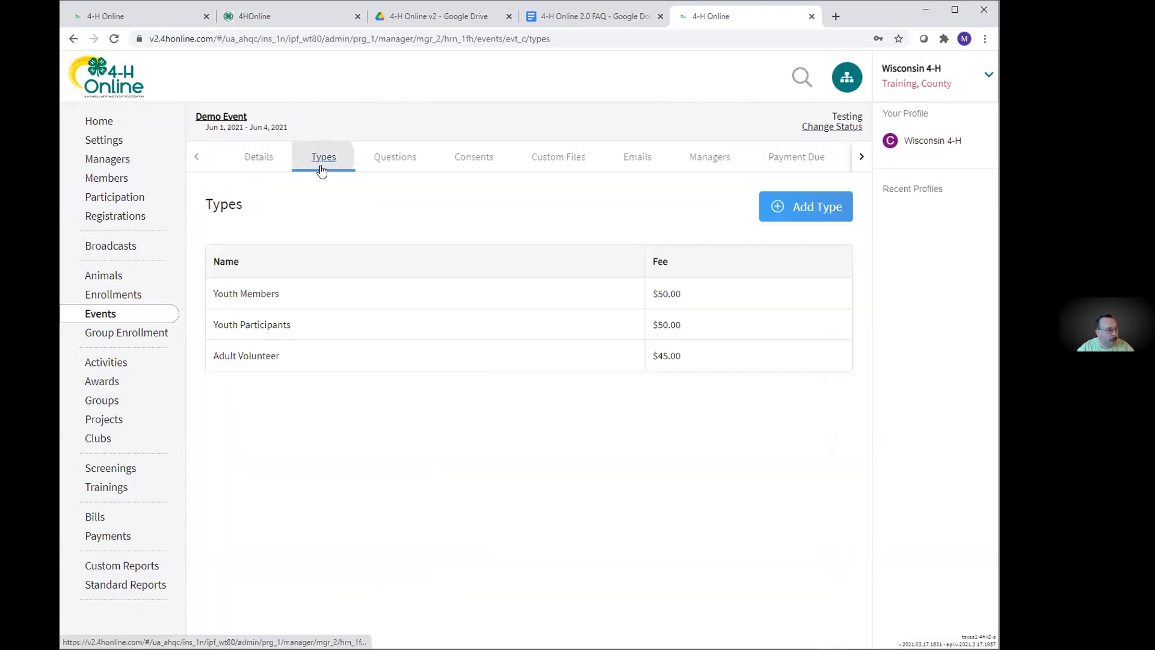
Open the Youth Participants registration type to review its details, and return to the event's types.
click(367, 331)
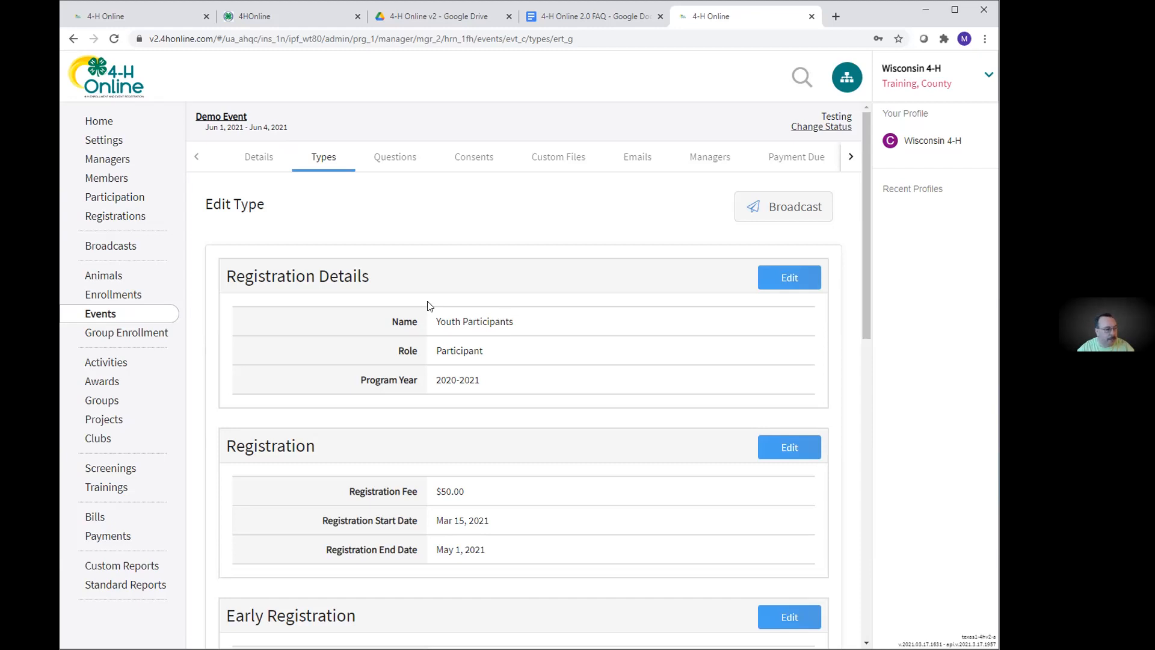
click(314, 159)
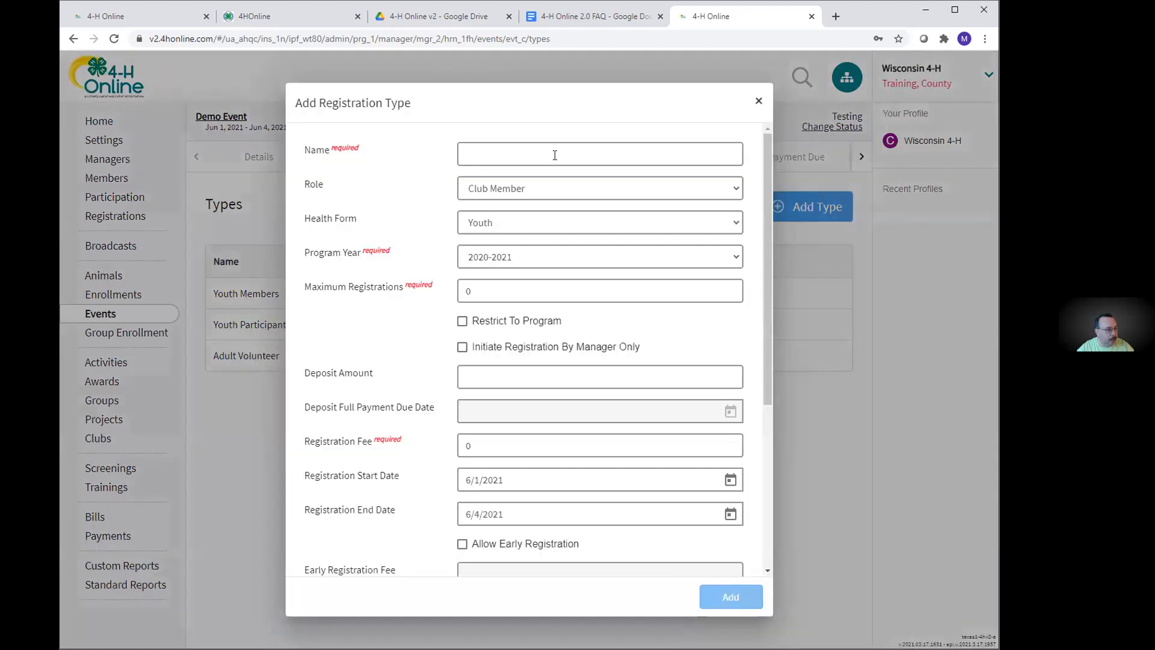
Start a new registration type named Adult Participant with the Participant role and the Adult health form.
click(555, 155)
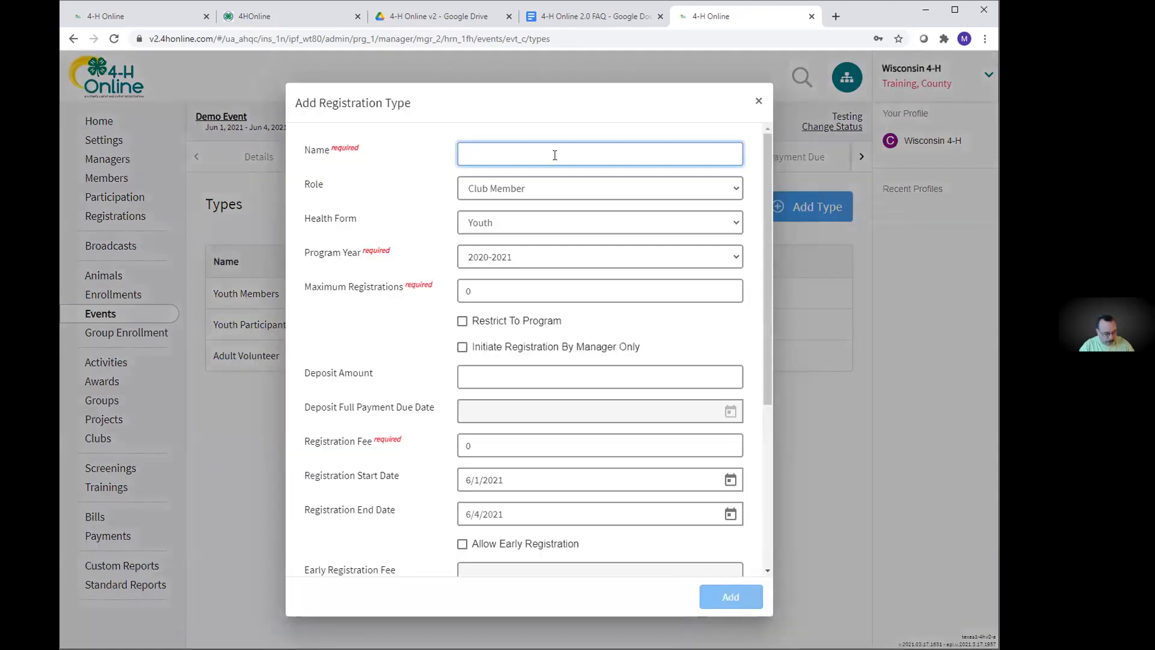
text(Adult Participant)
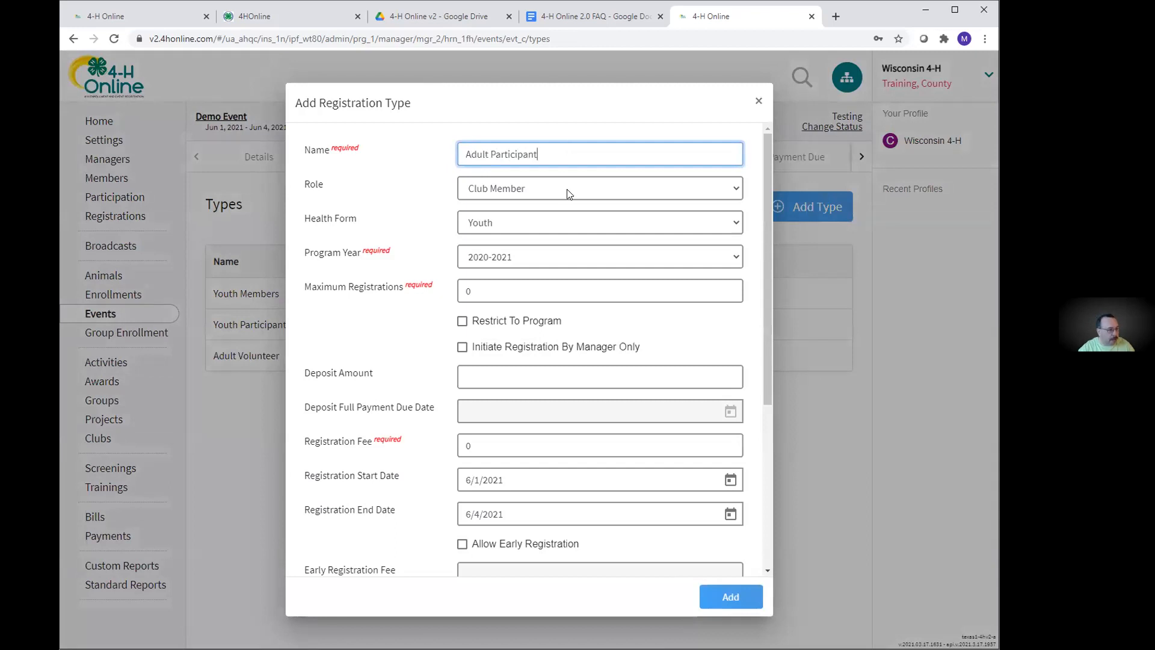
click(568, 191)
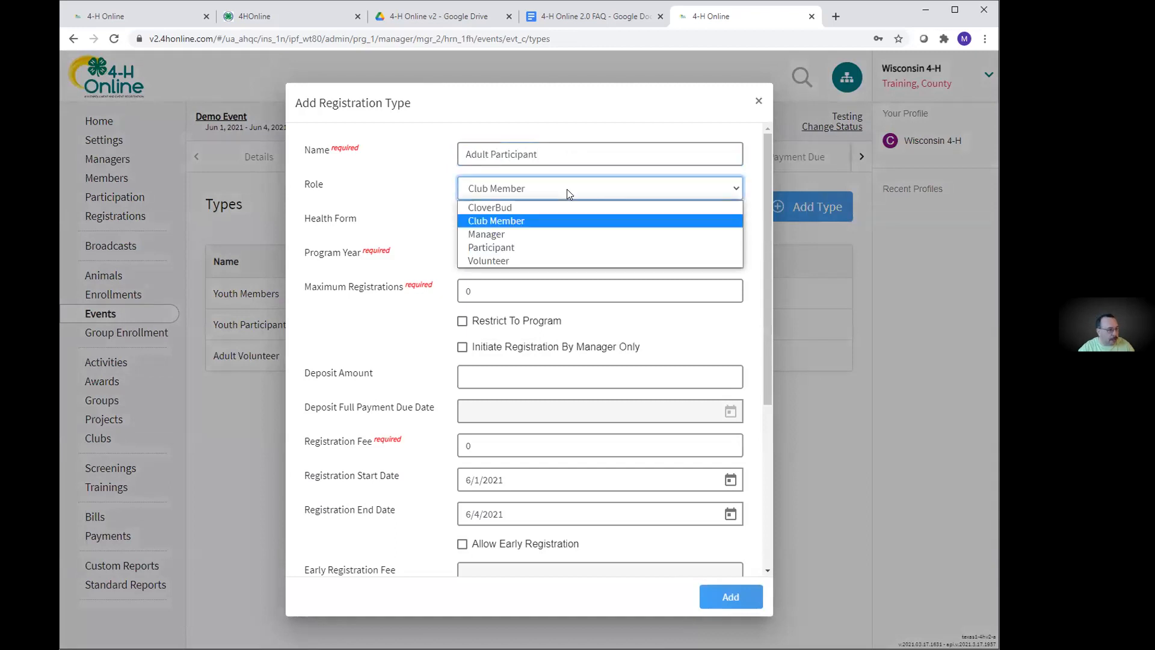
click(527, 248)
click(549, 228)
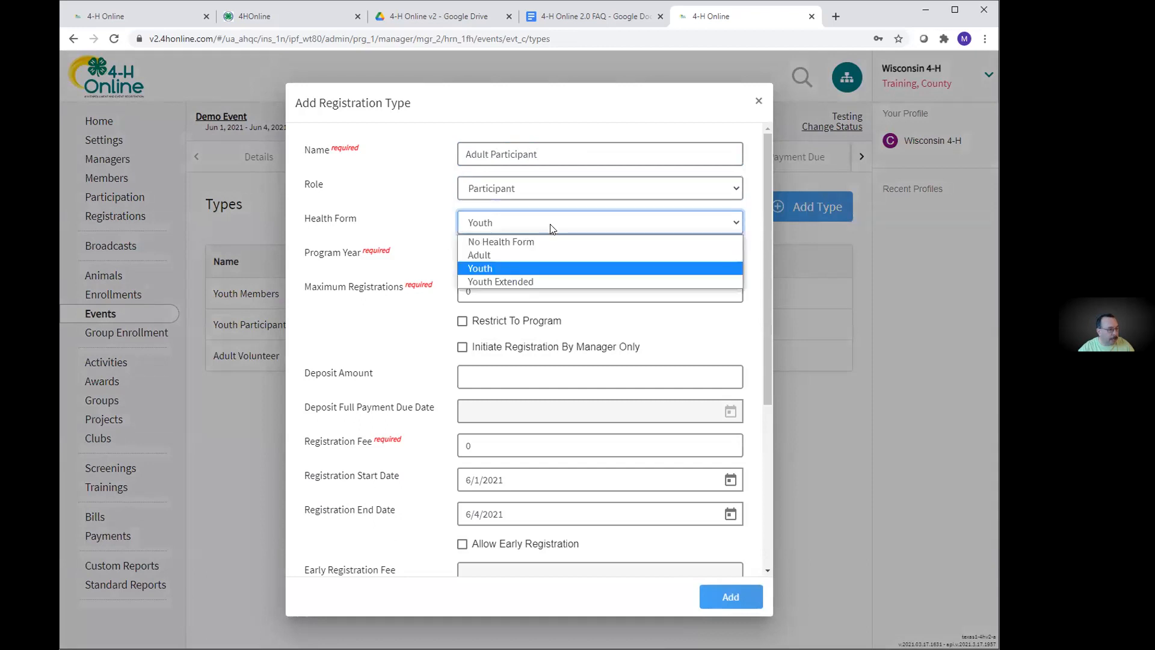
click(537, 253)
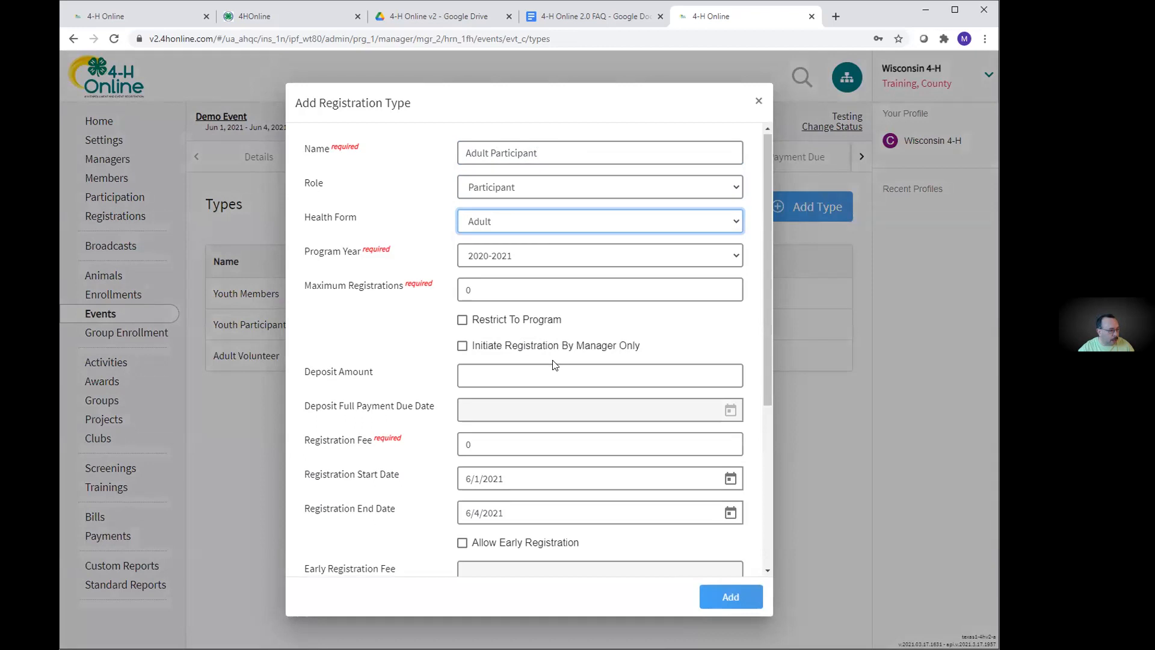
Set the new type's registration fee to 50 and its registration start date to 3/15/2021.
scroll(552, 364, down, 3)
double_click(473, 314)
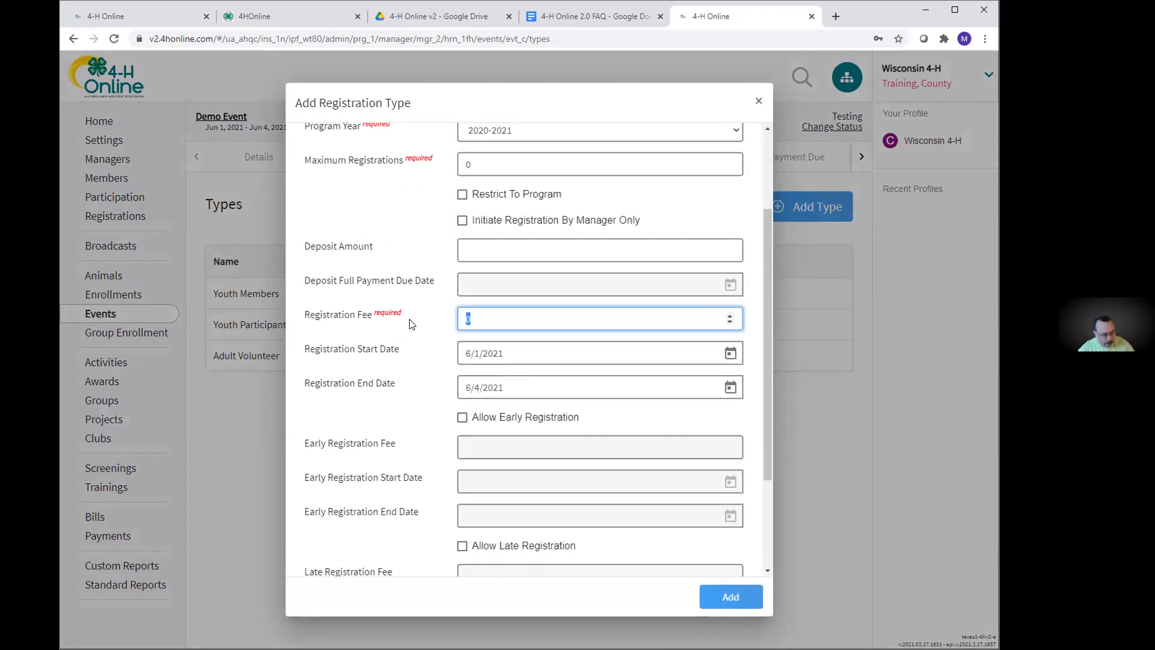
text(50)
click(730, 354)
click(601, 392)
click(601, 393)
click(601, 393)
click(501, 521)
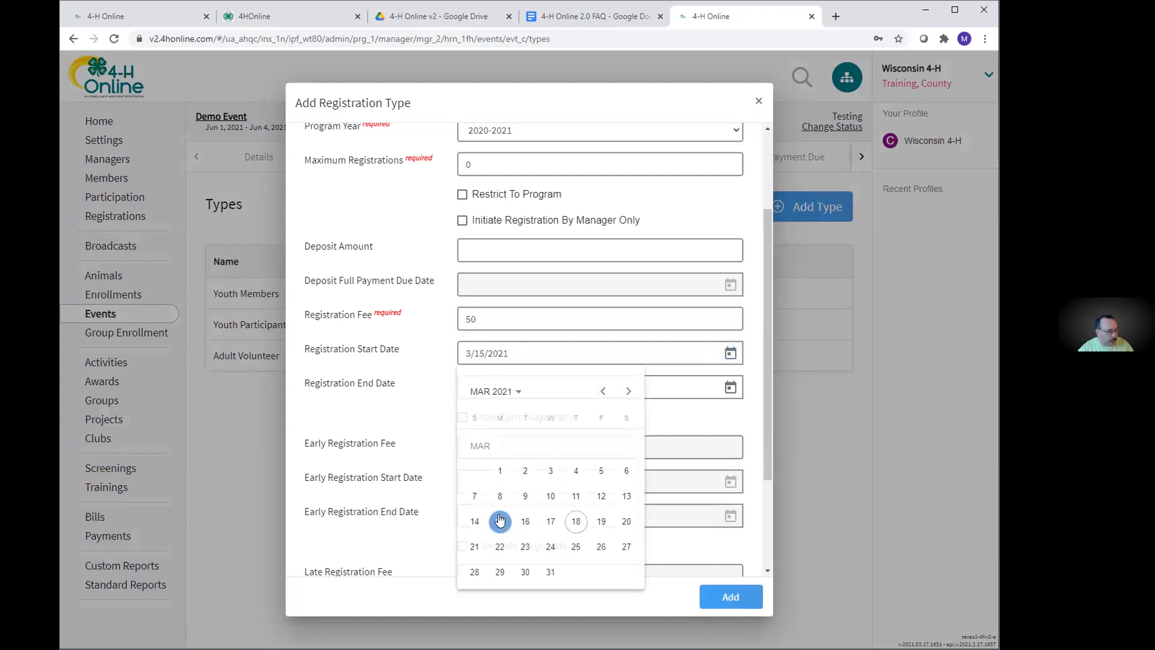
Set the registration end date to 5/1/2021 and add the Adult Participant type to the event.
click(730, 388)
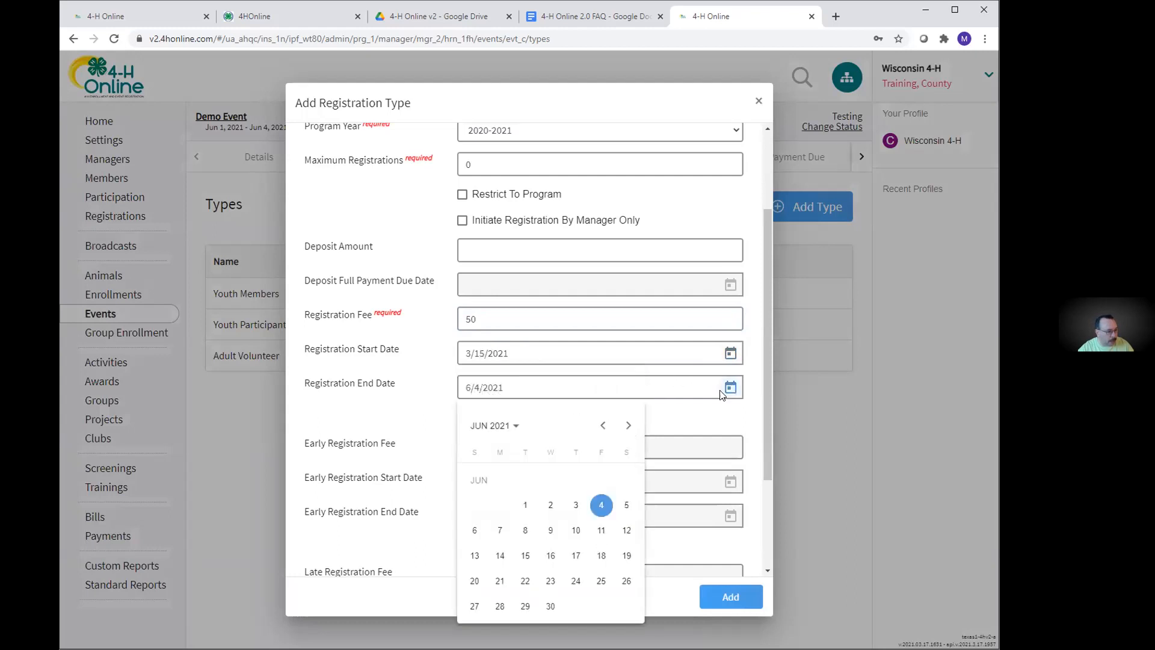
click(603, 425)
click(626, 479)
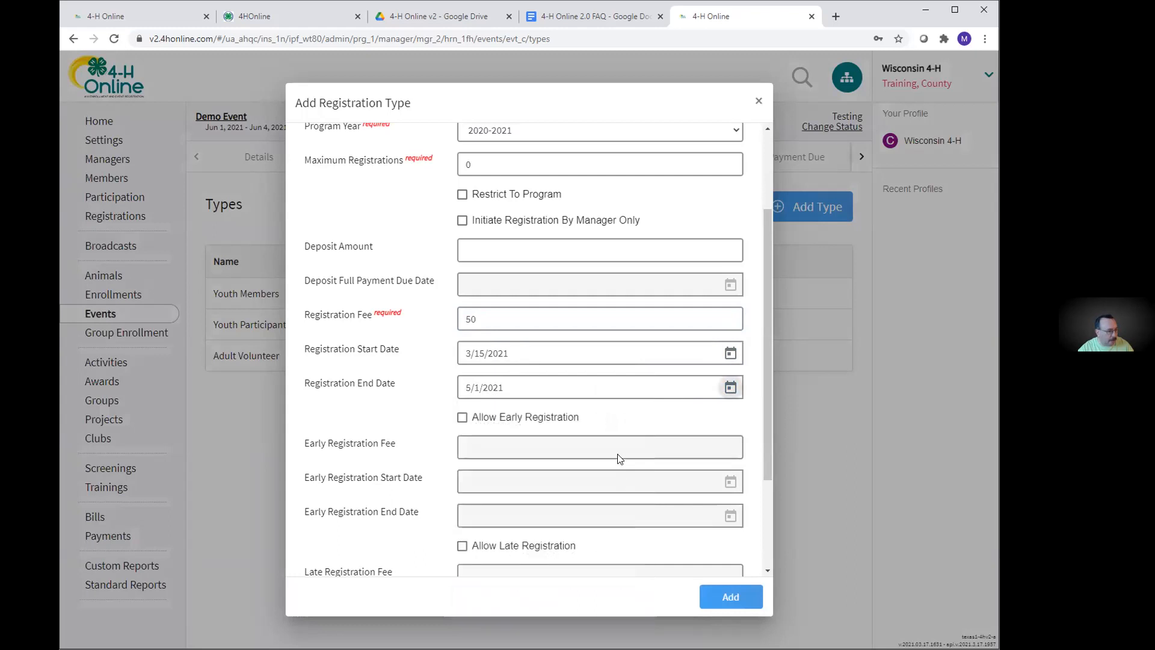
scroll(624, 389, down, 2)
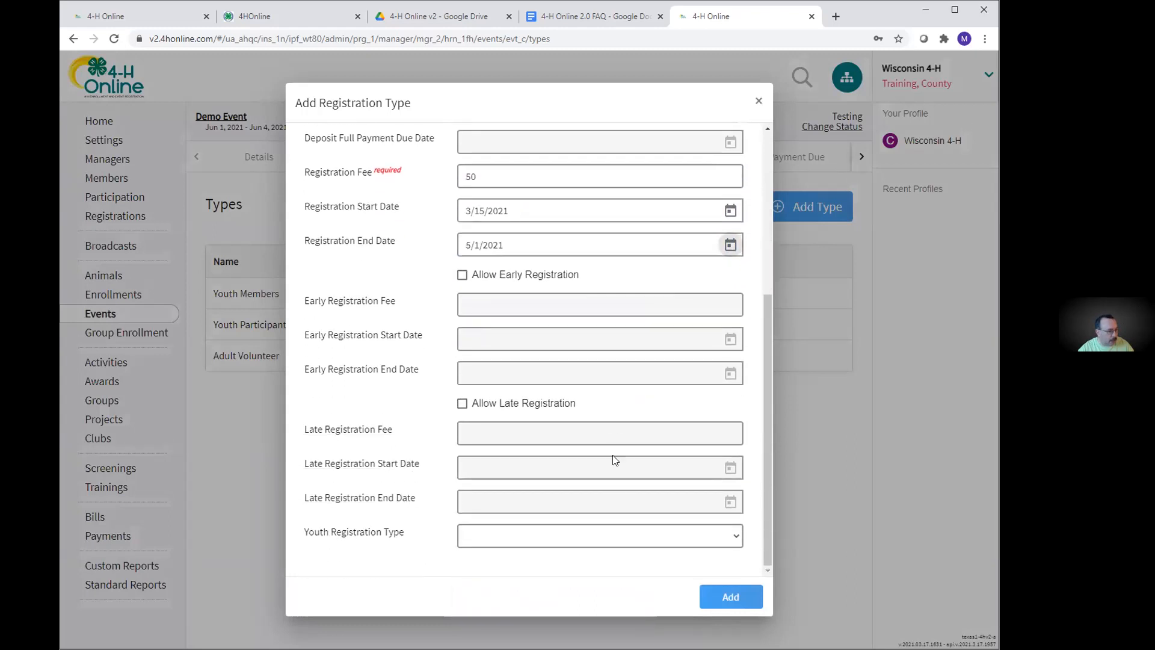
click(727, 596)
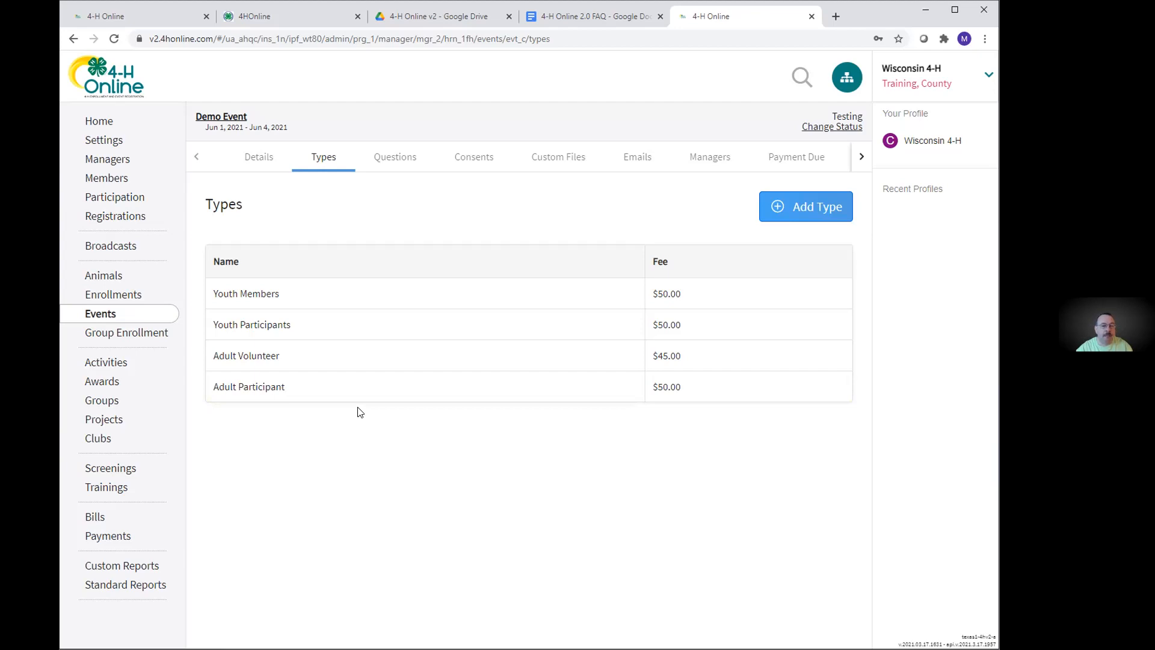
Review the control types available for a new event question, from Content Block to Quantity Control, without adding one.
click(398, 163)
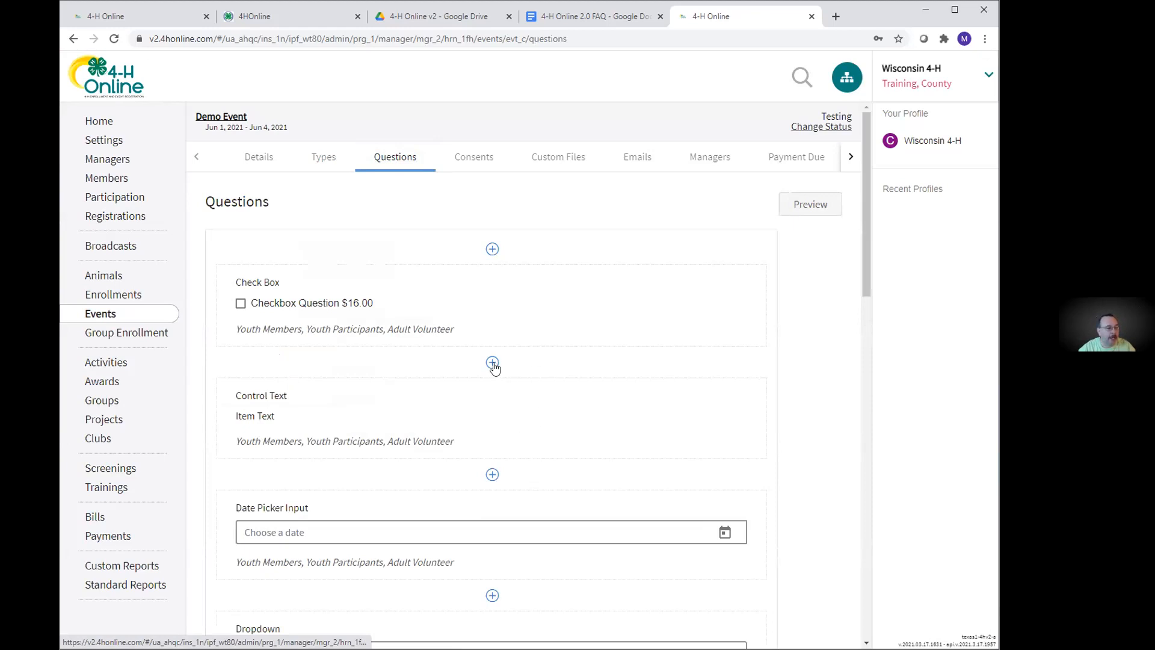
click(491, 252)
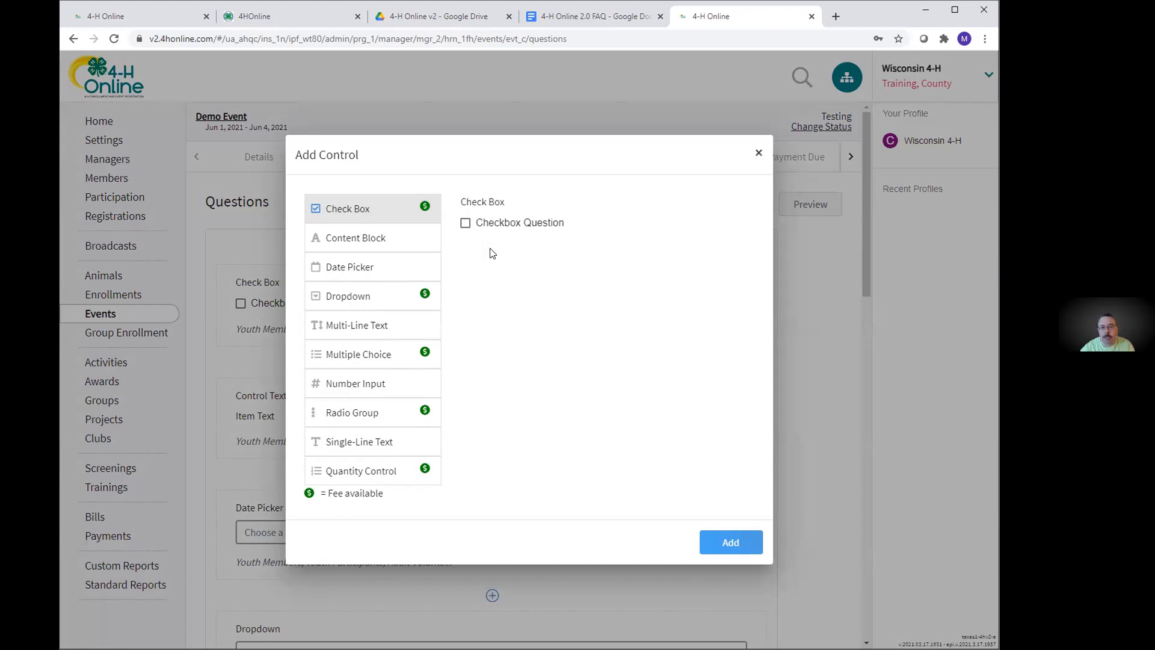
click(406, 244)
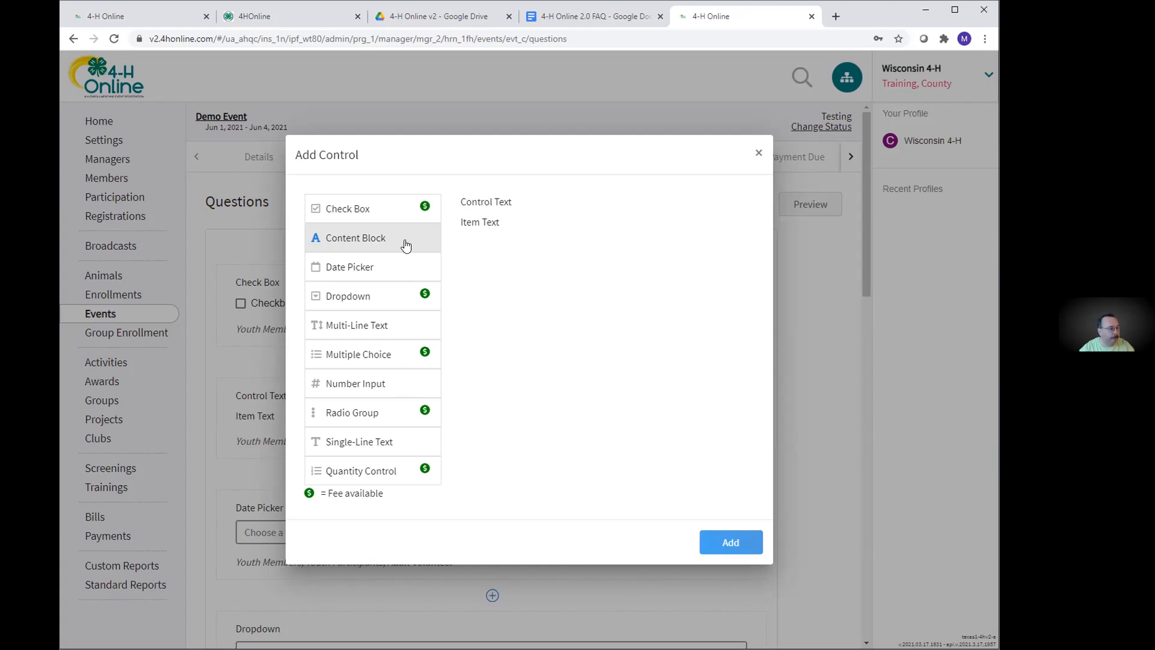
click(397, 271)
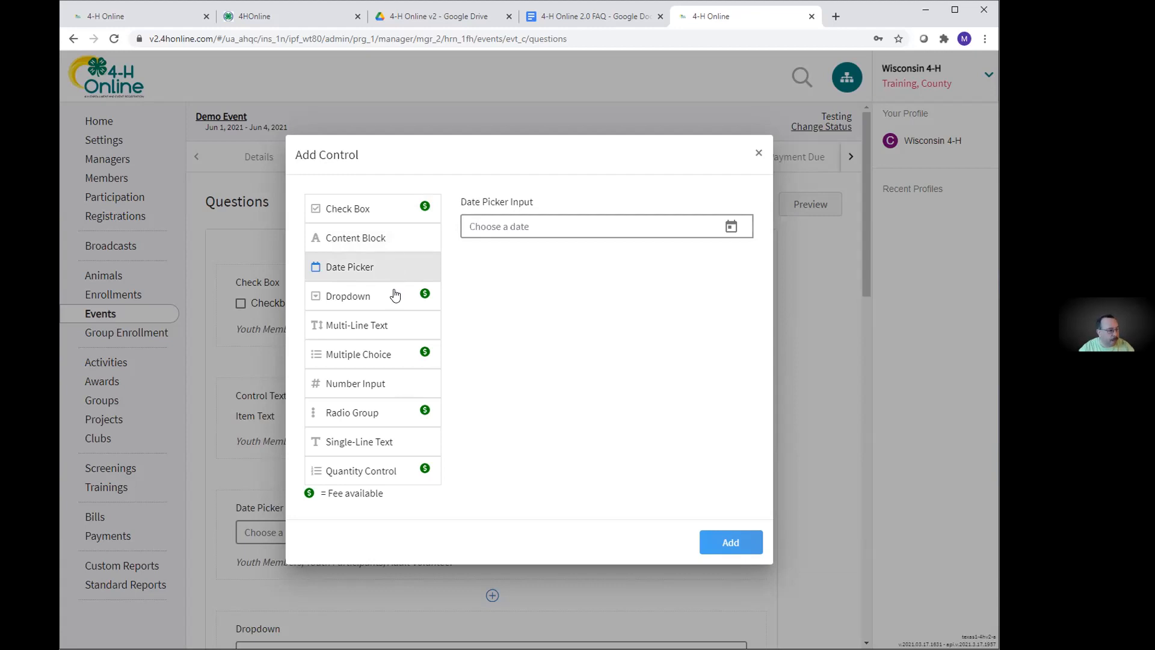
click(396, 298)
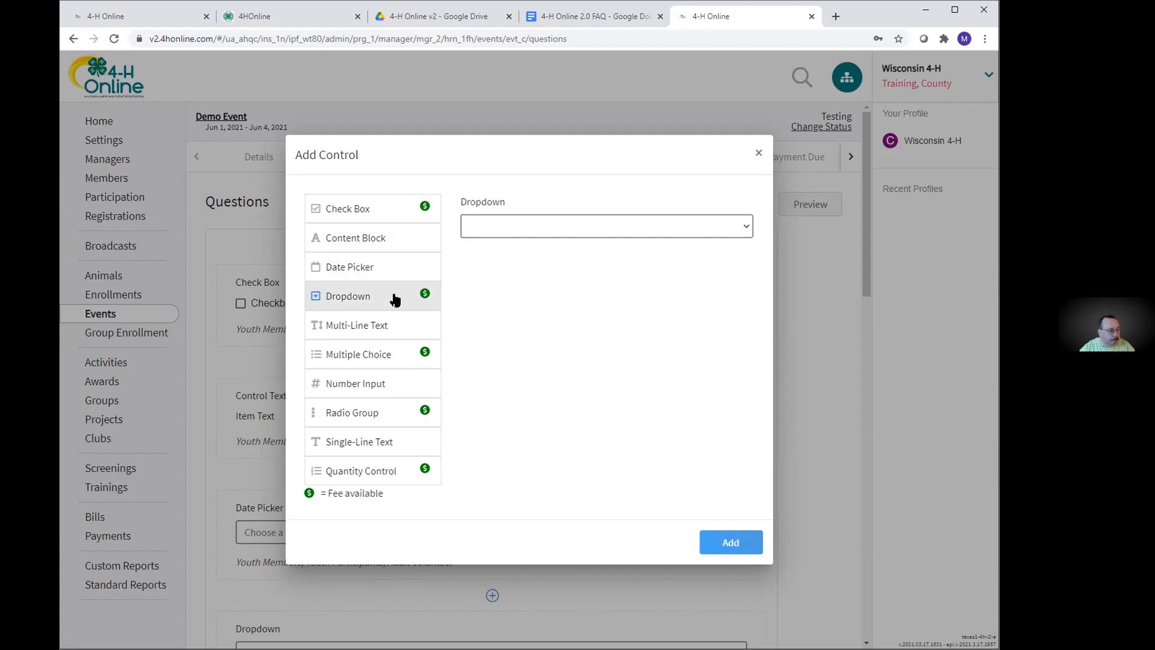
click(392, 328)
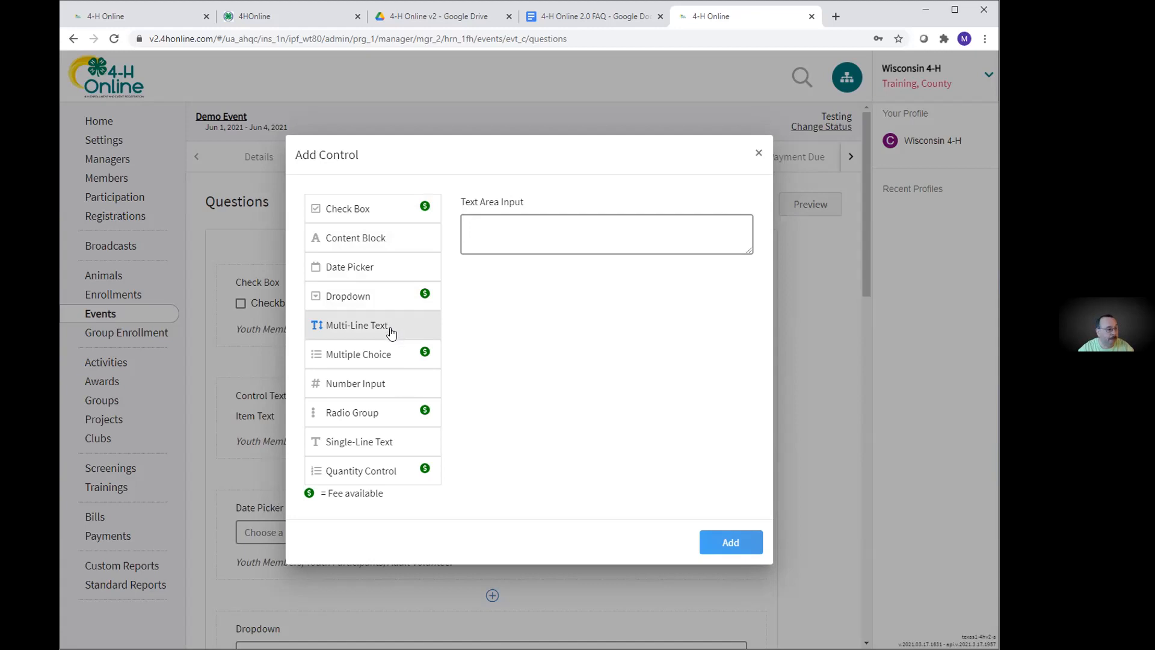
click(390, 358)
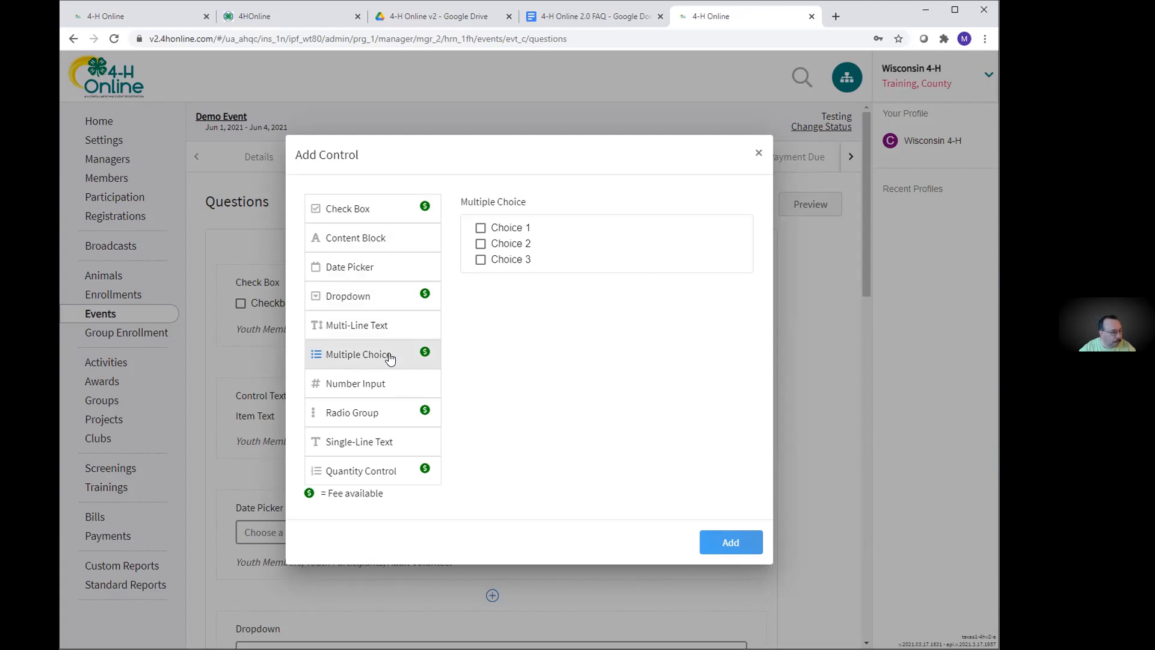
click(398, 388)
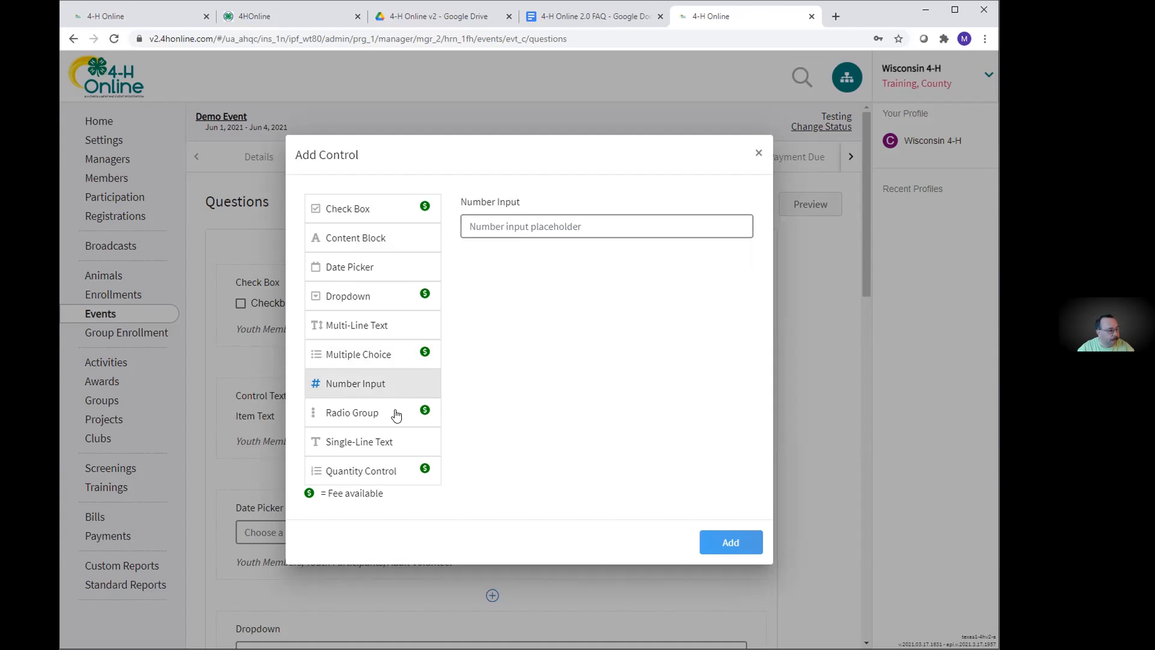
click(396, 415)
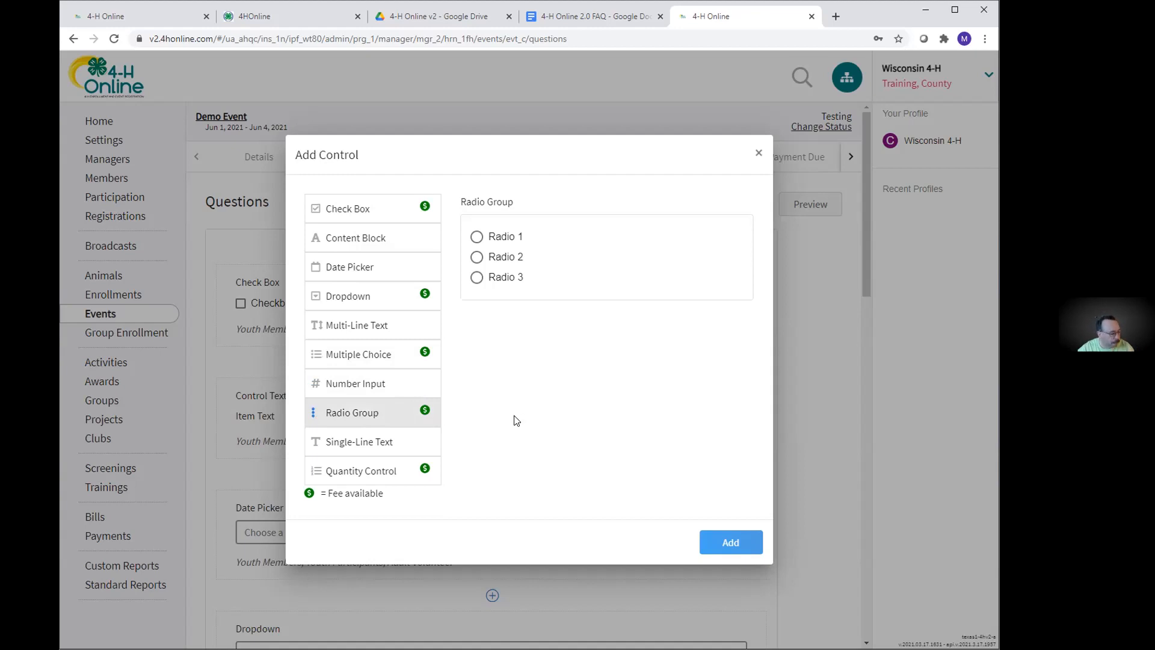
click(348, 446)
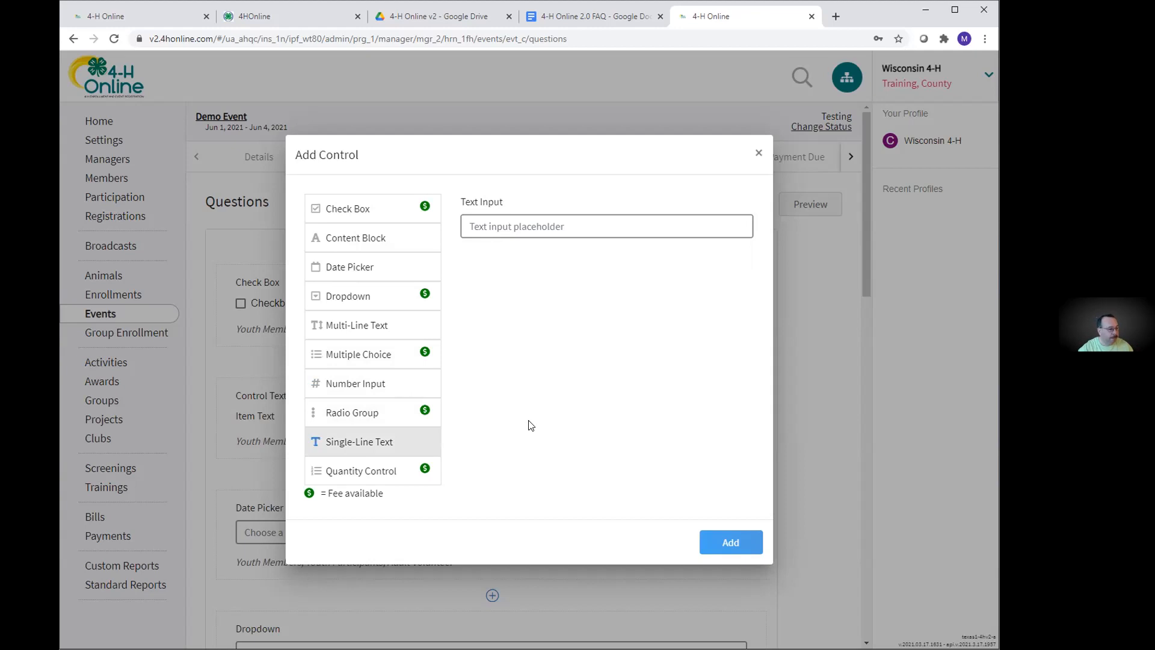
click(369, 475)
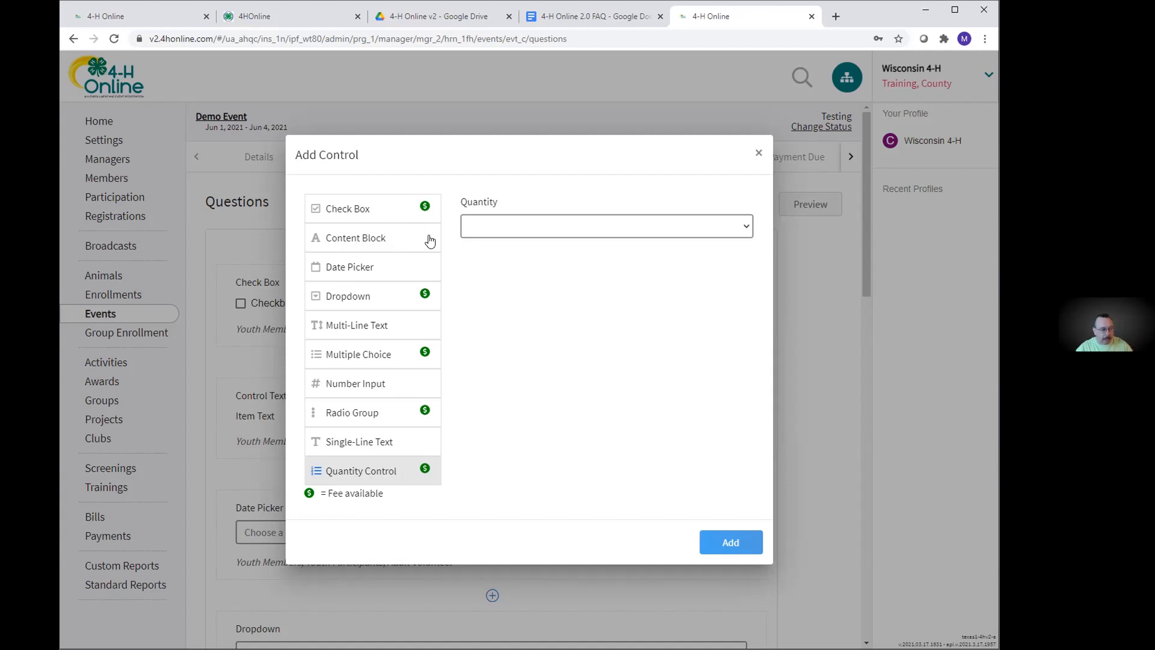
click(759, 154)
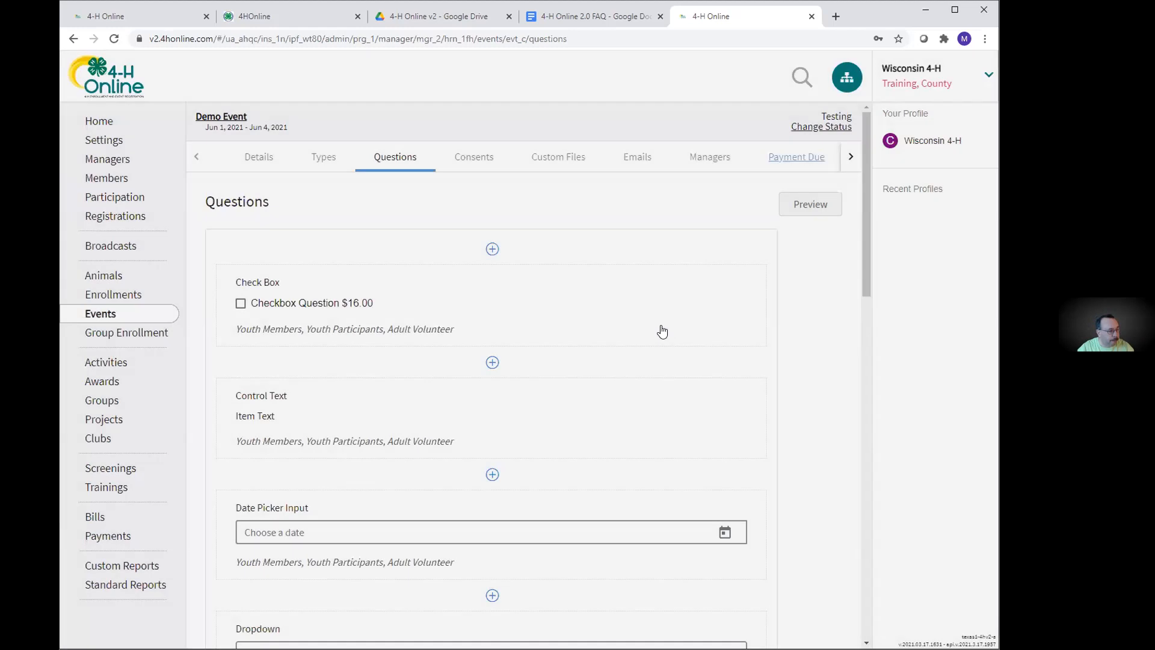
Make the Check Box question required, allow Adult Participant to view it, and save the question.
scroll(602, 283, down, 1)
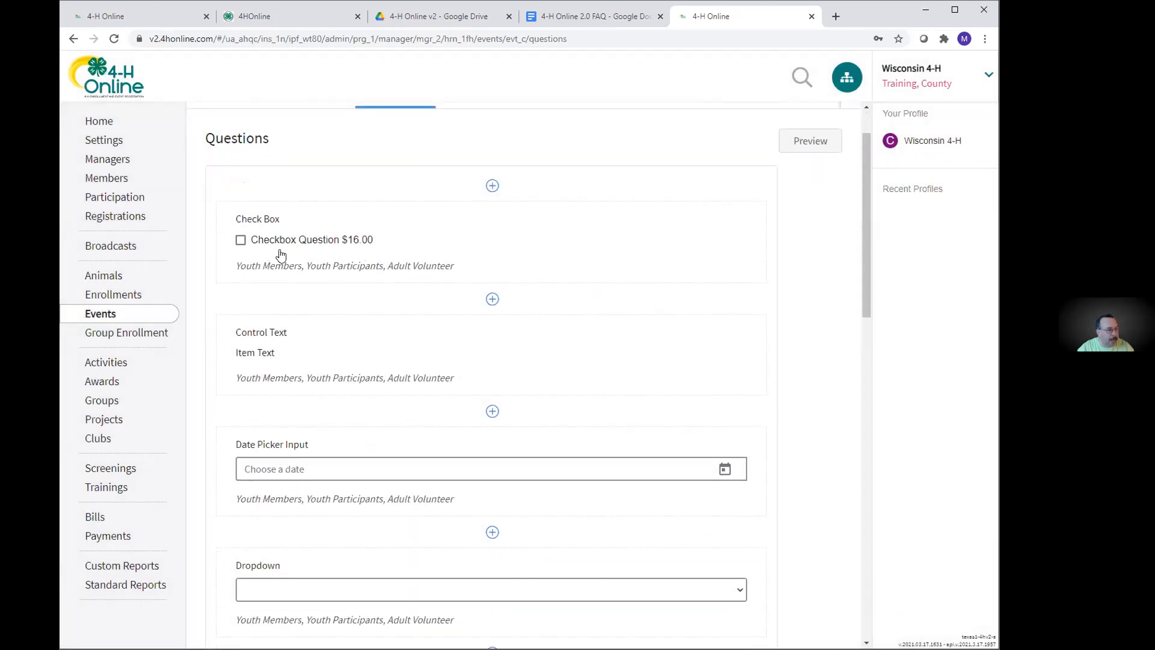
click(515, 245)
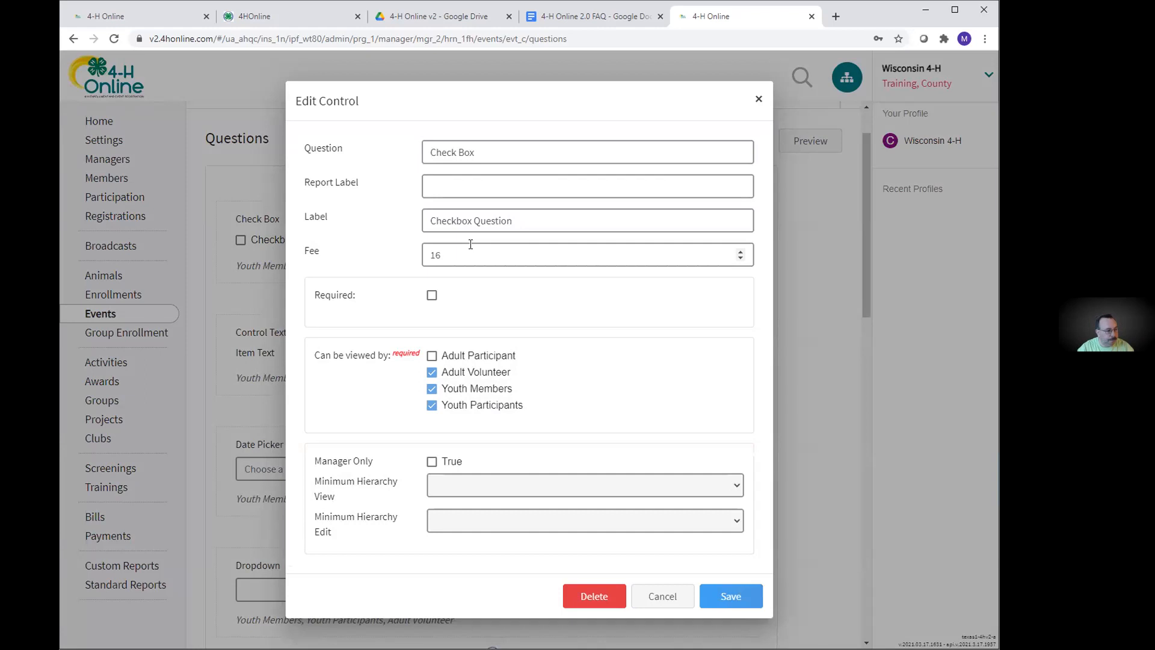
click(432, 296)
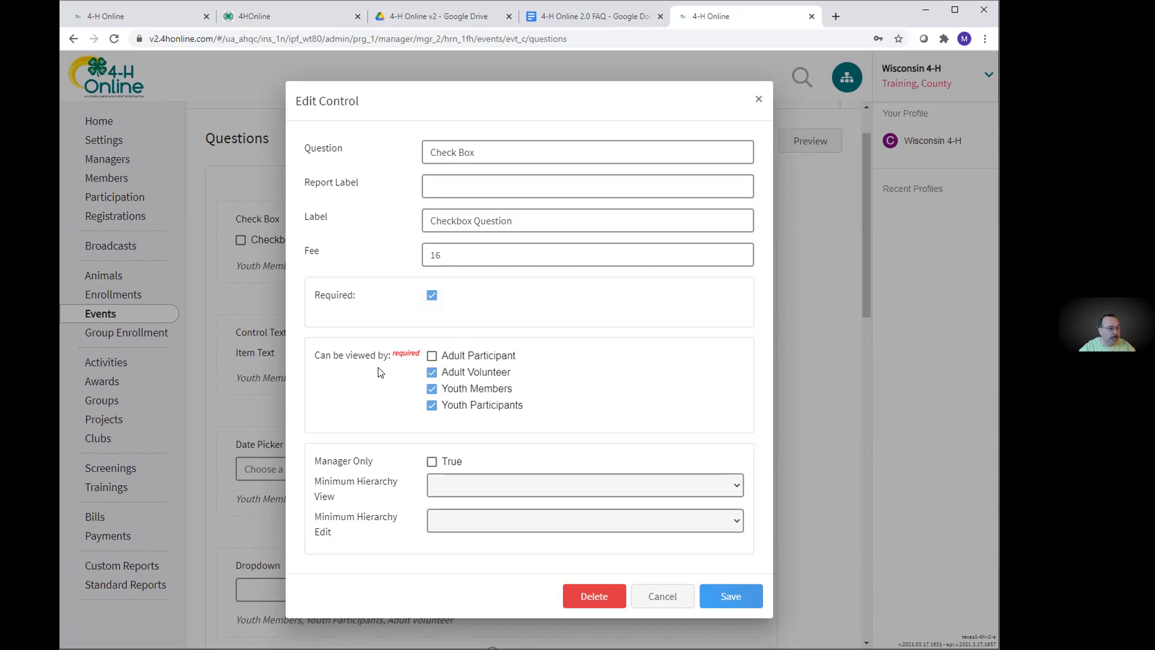
click(432, 356)
click(733, 597)
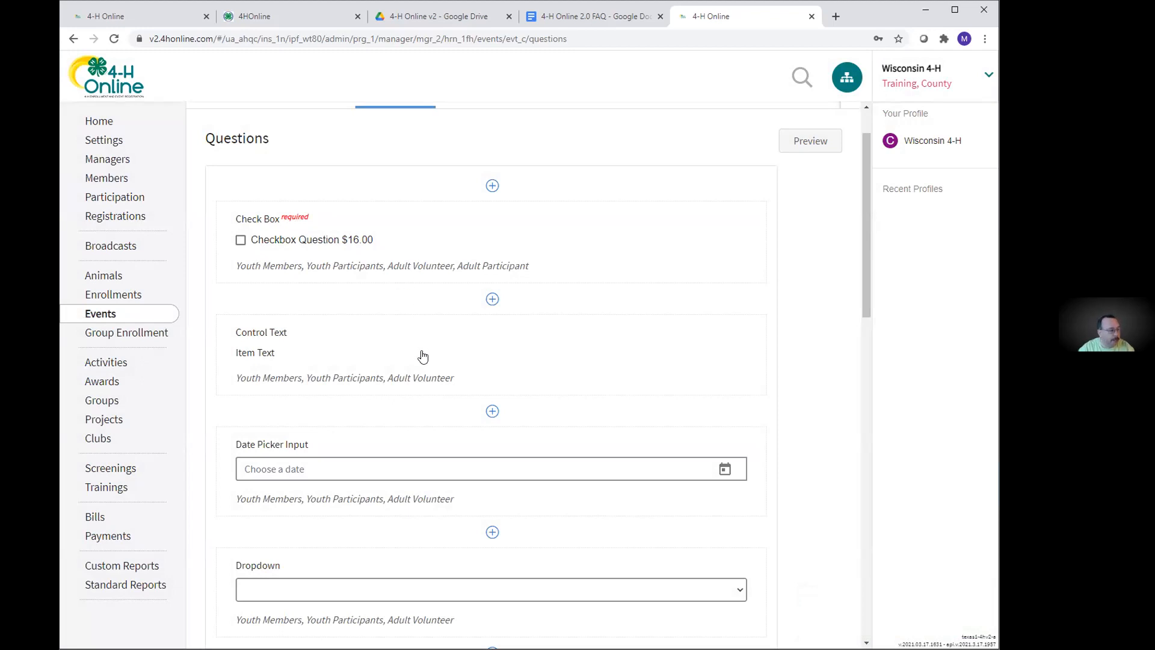
Review the Control Text block's editable content and viewing options, and leave it without saving.
click(493, 356)
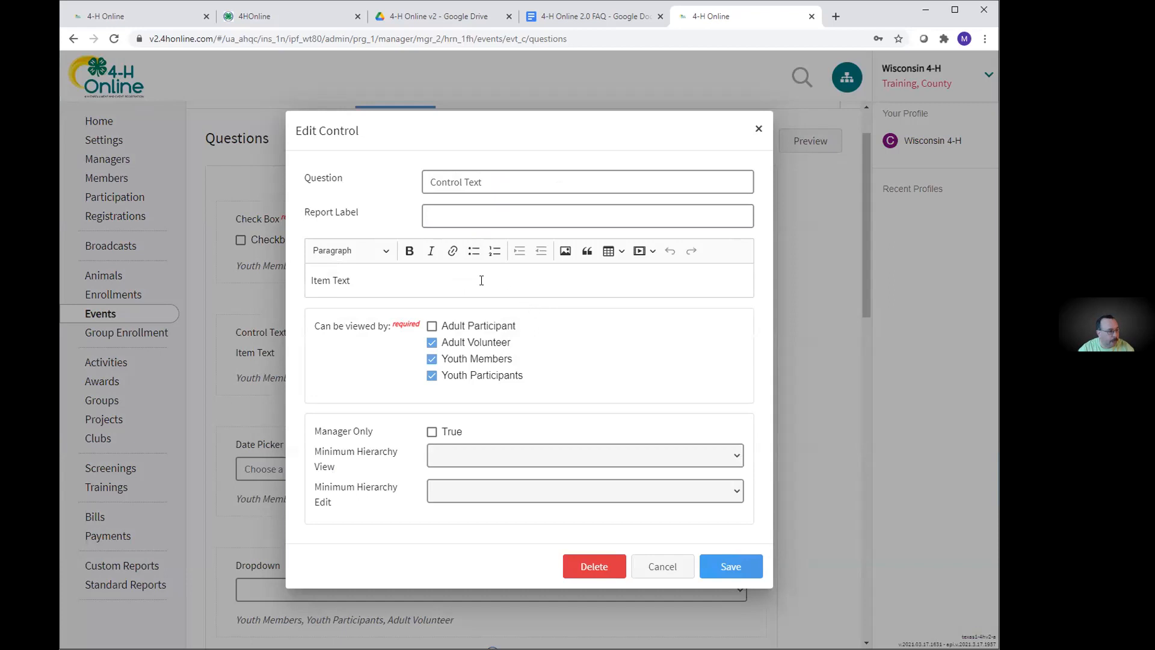
drag(421, 267, 276, 280)
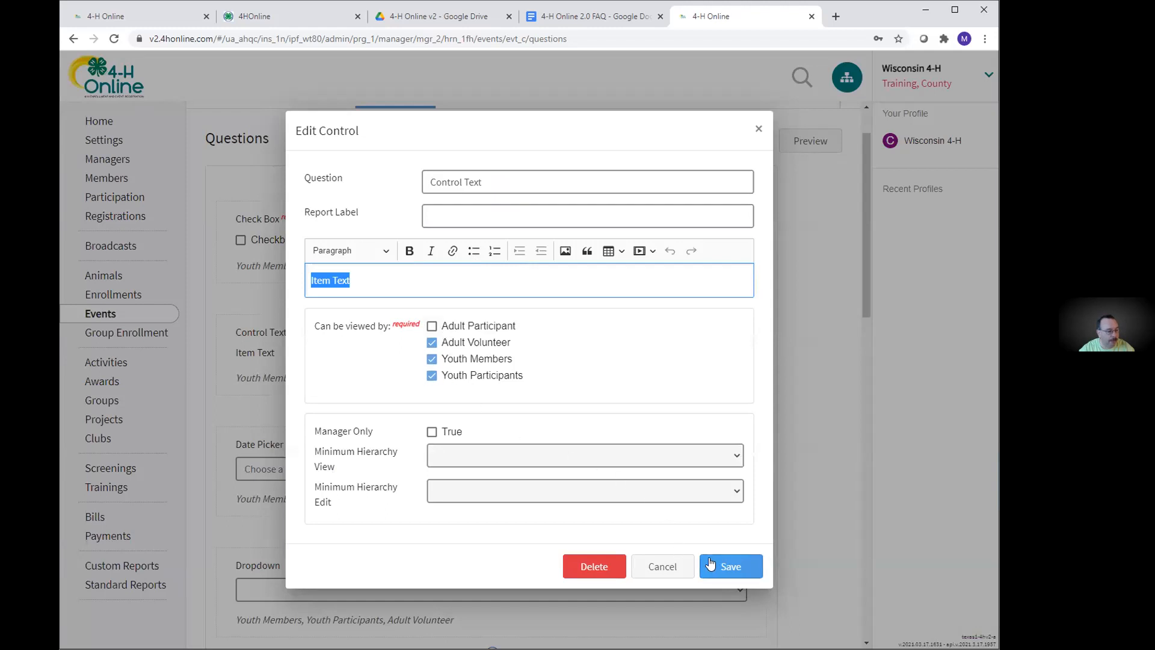
click(664, 568)
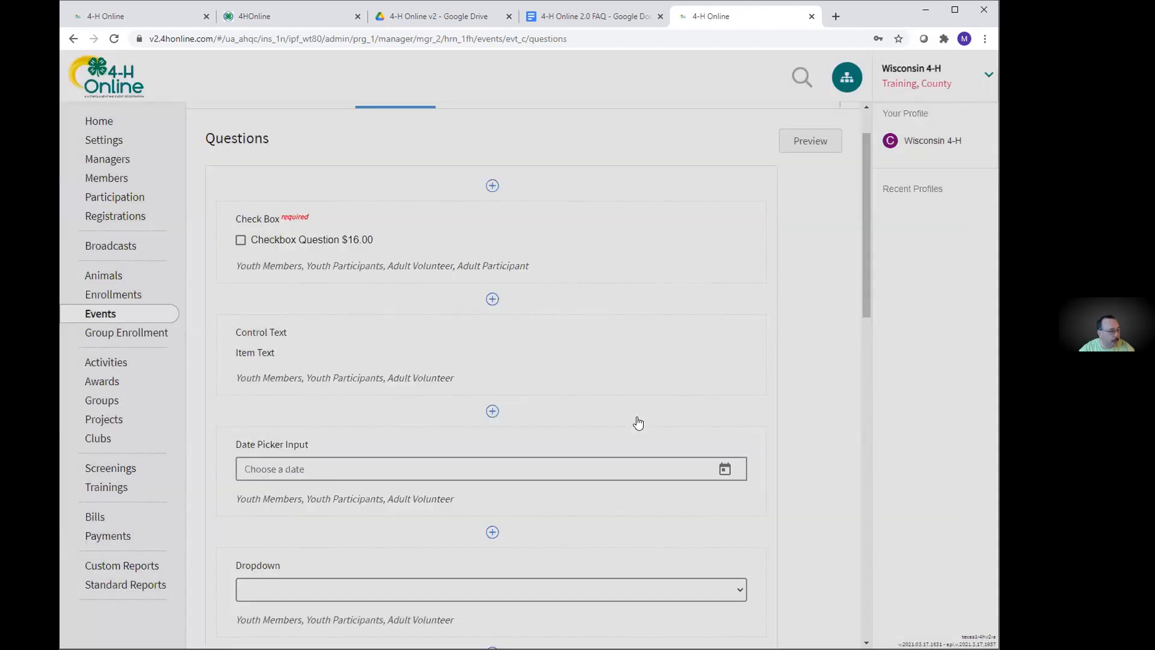
Review the Date Picker Input question's date limits and viewing options, and cancel without changing them.
scroll(633, 419, down, 3)
scroll(625, 415, up, 1)
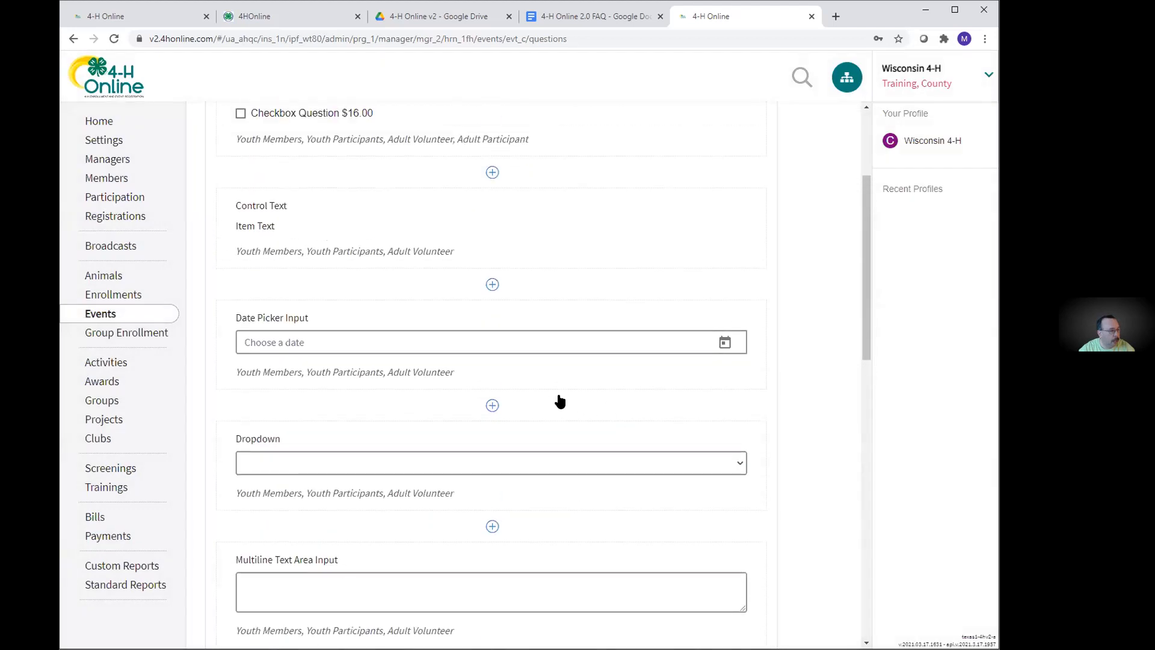
click(540, 349)
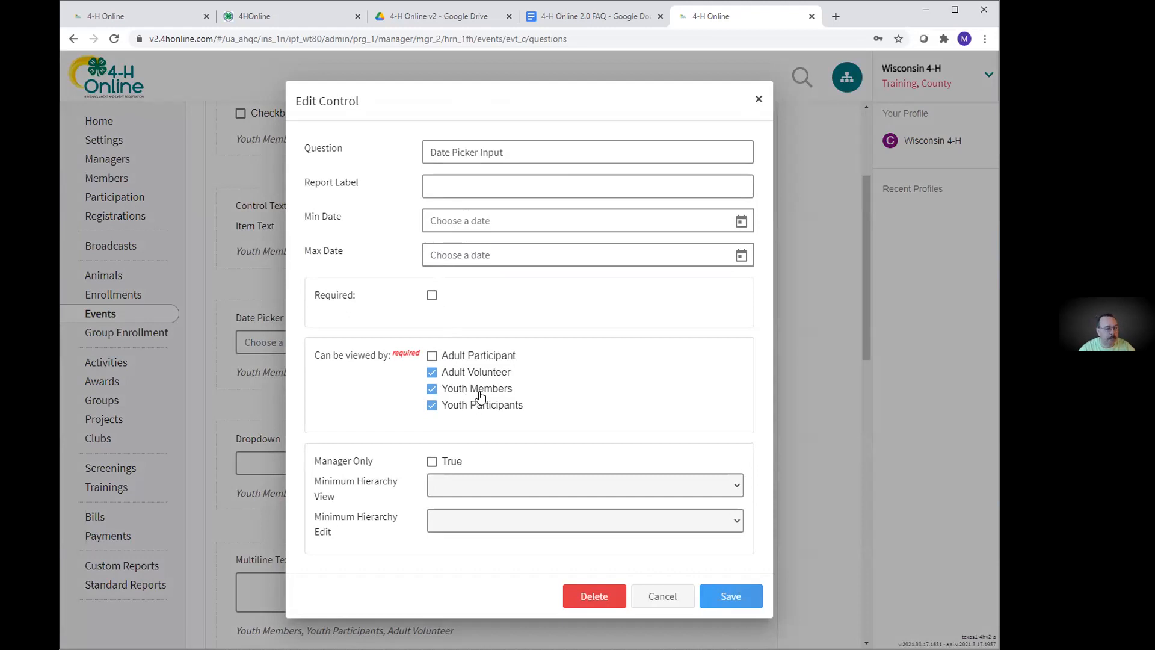
click(663, 595)
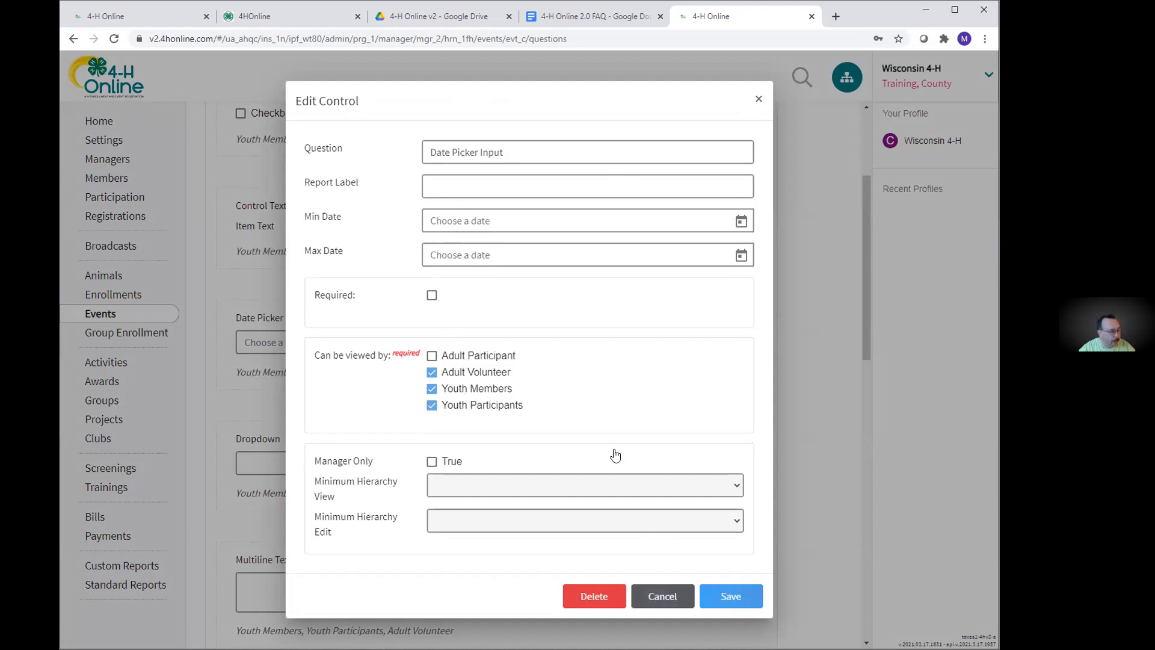
Try adding two blank options to the Dropdown question and cancel the edit.
scroll(566, 361, down, 3)
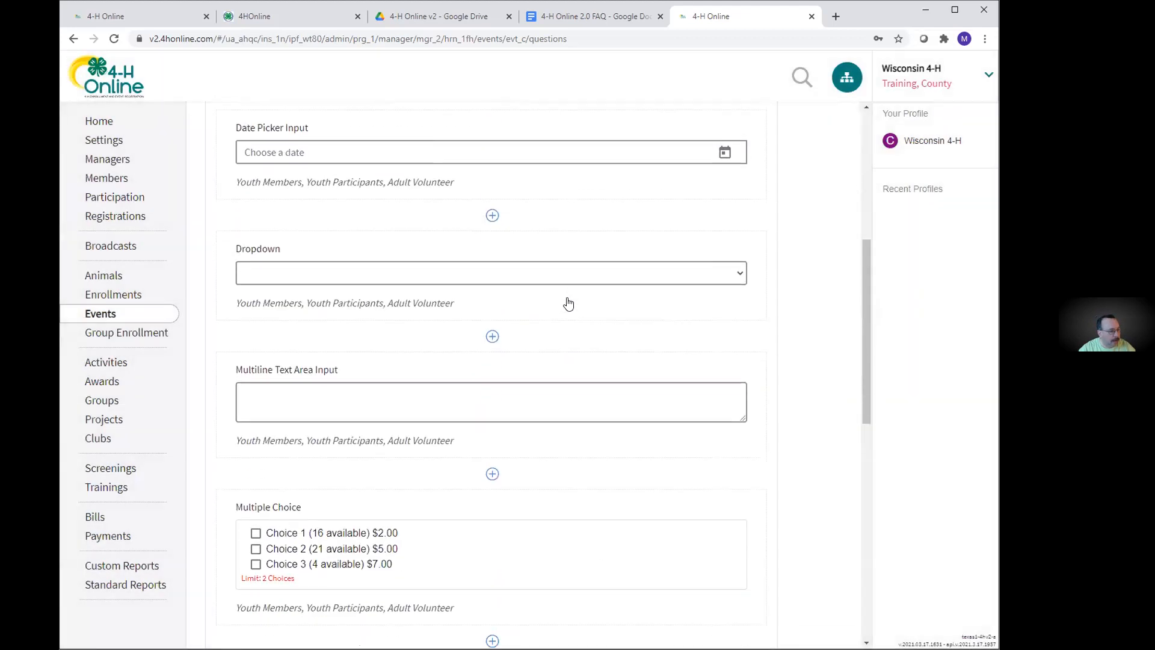
click(568, 295)
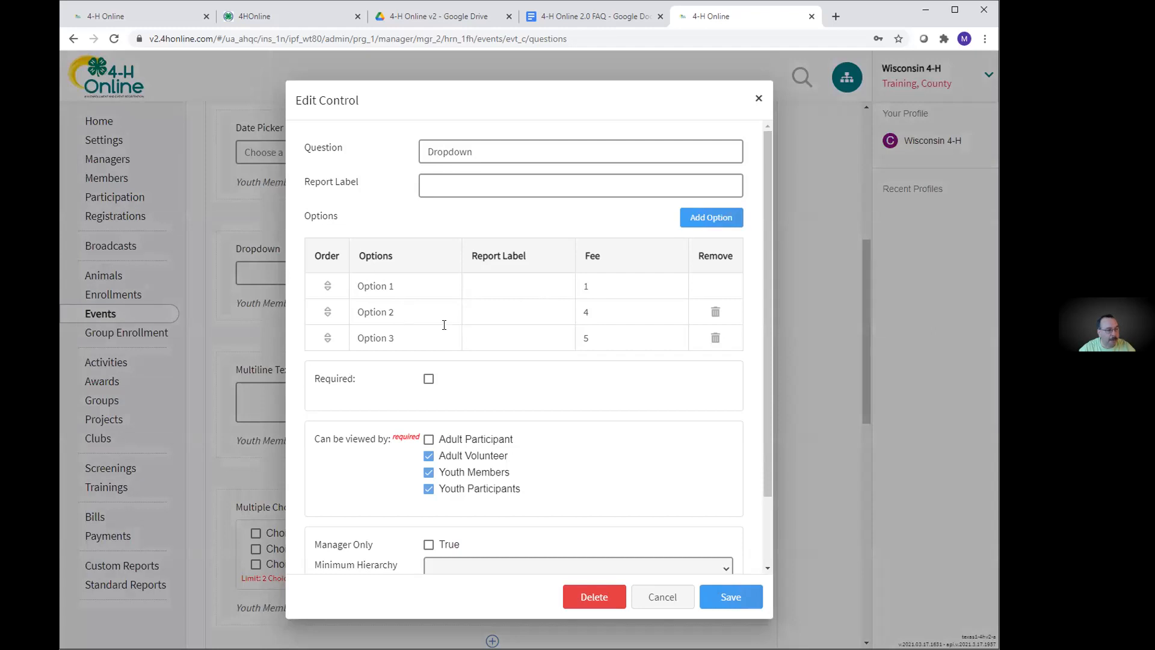
click(707, 222)
click(708, 222)
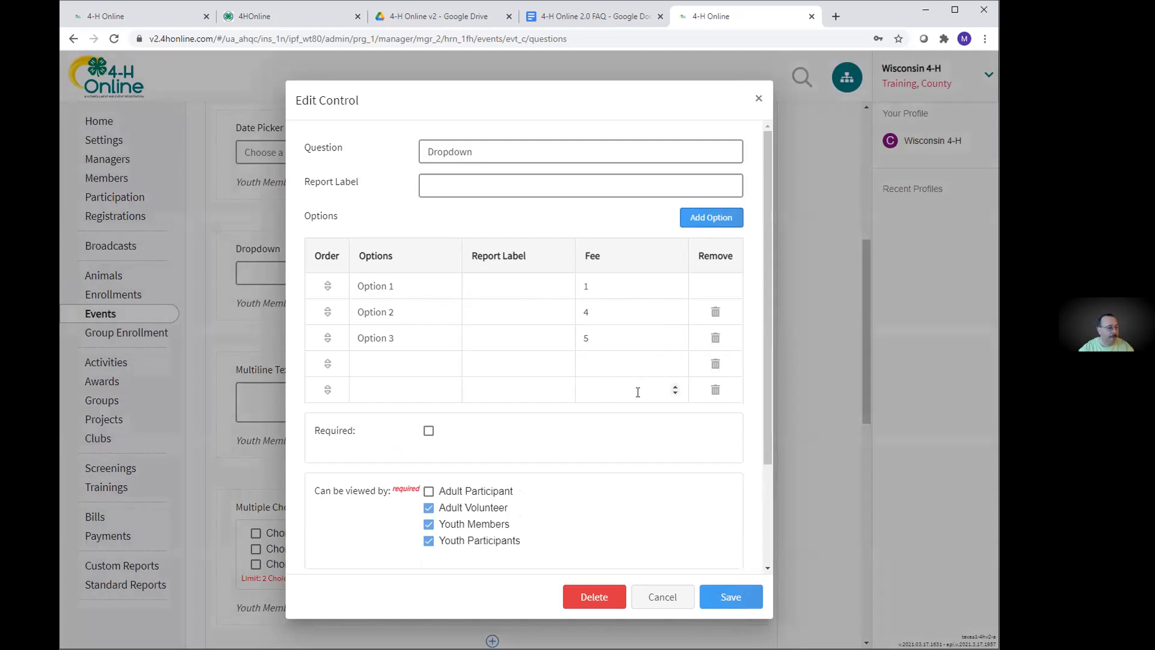
click(657, 598)
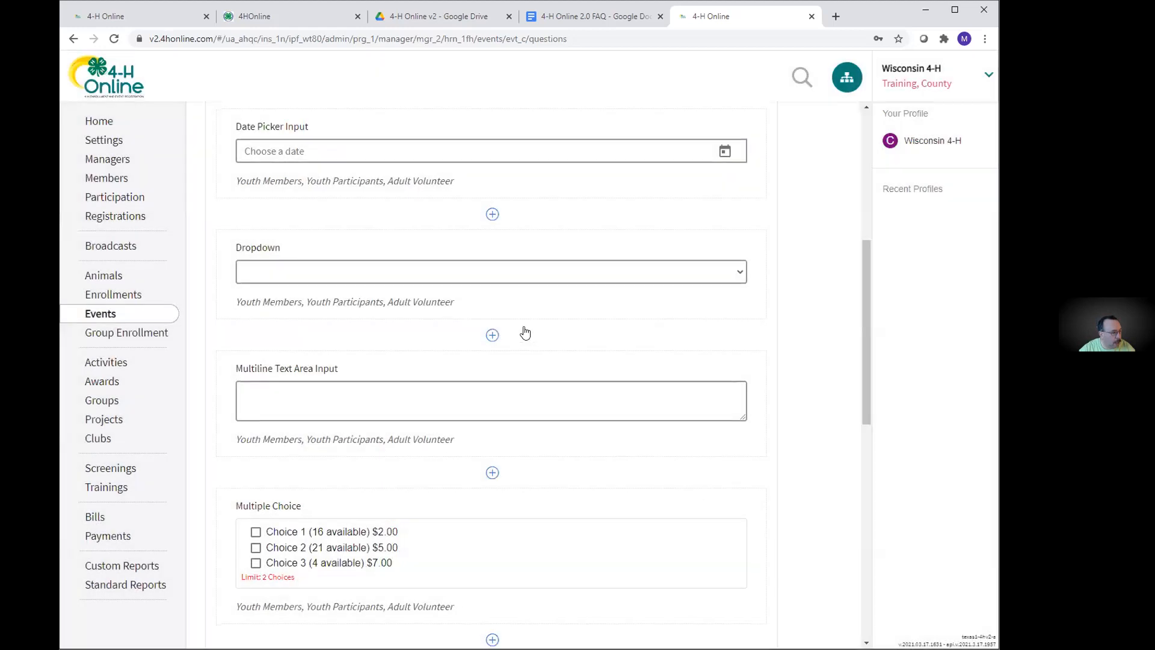
Set the Multiline Text Area Input question to 6 rows and save it.
scroll(525, 332, down, 2)
click(552, 317)
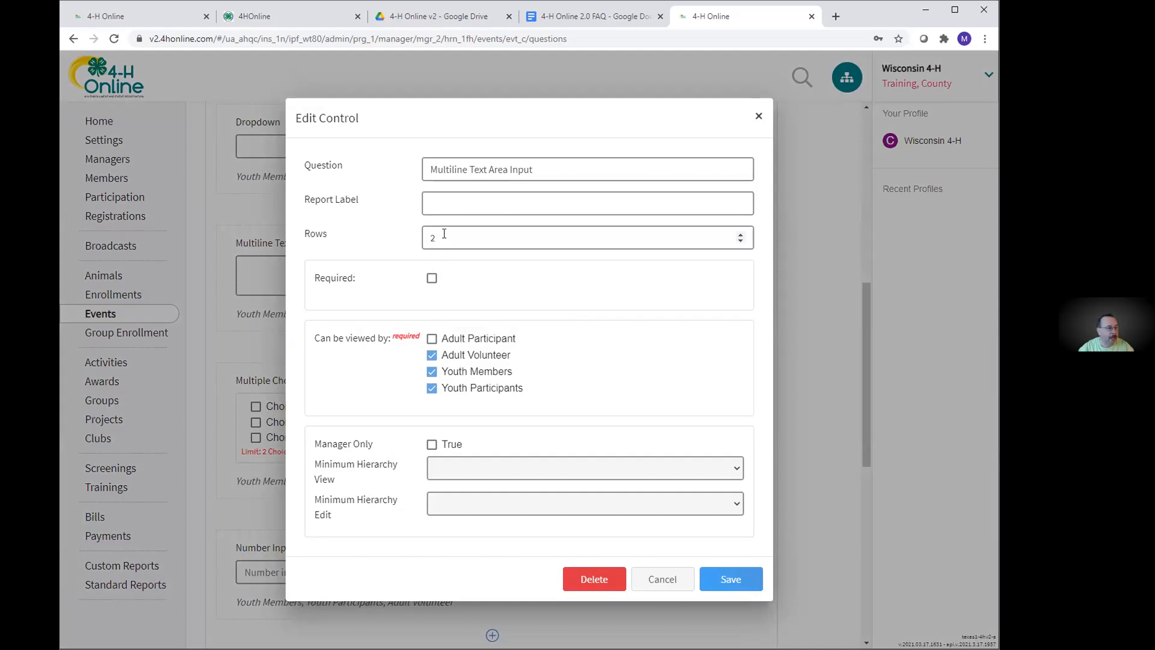
drag(445, 235, 408, 237)
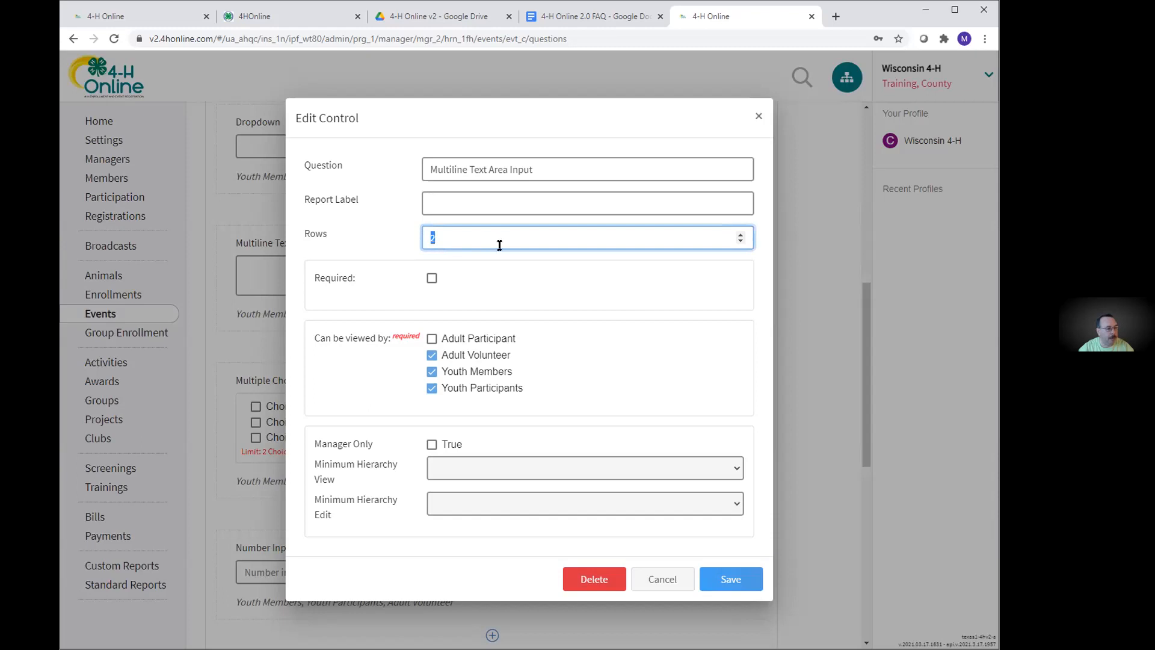
text(6)
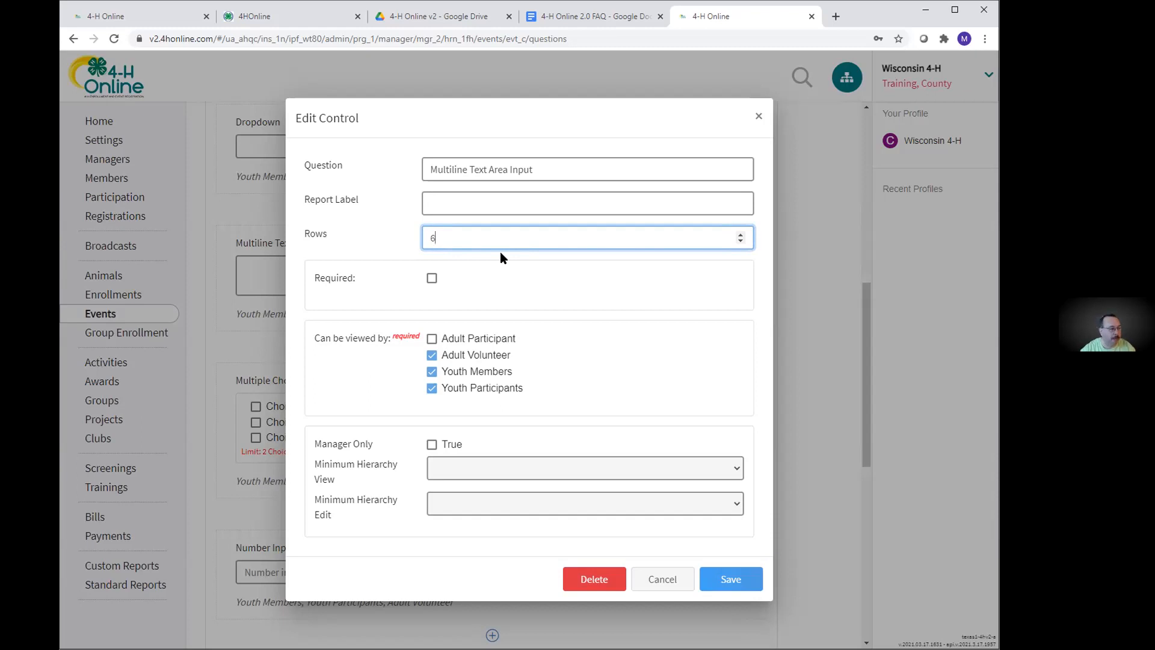
click(731, 579)
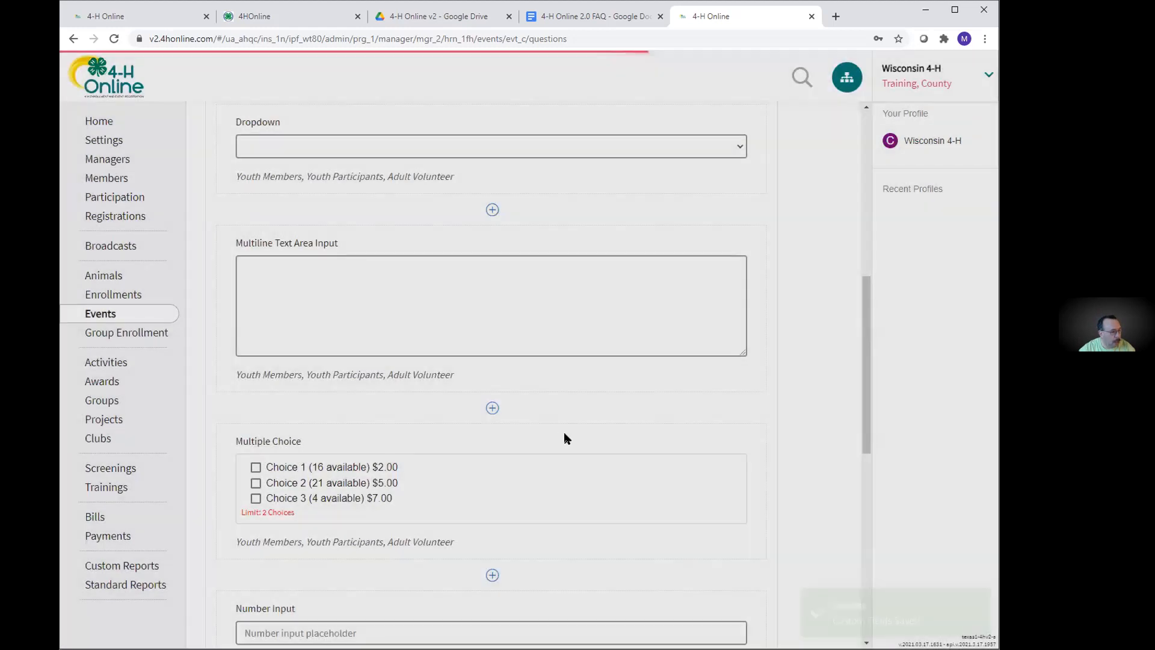
Review the Multiple Choice question's availability, fees, choice limit and viewing options, and leave it without saving.
click(566, 438)
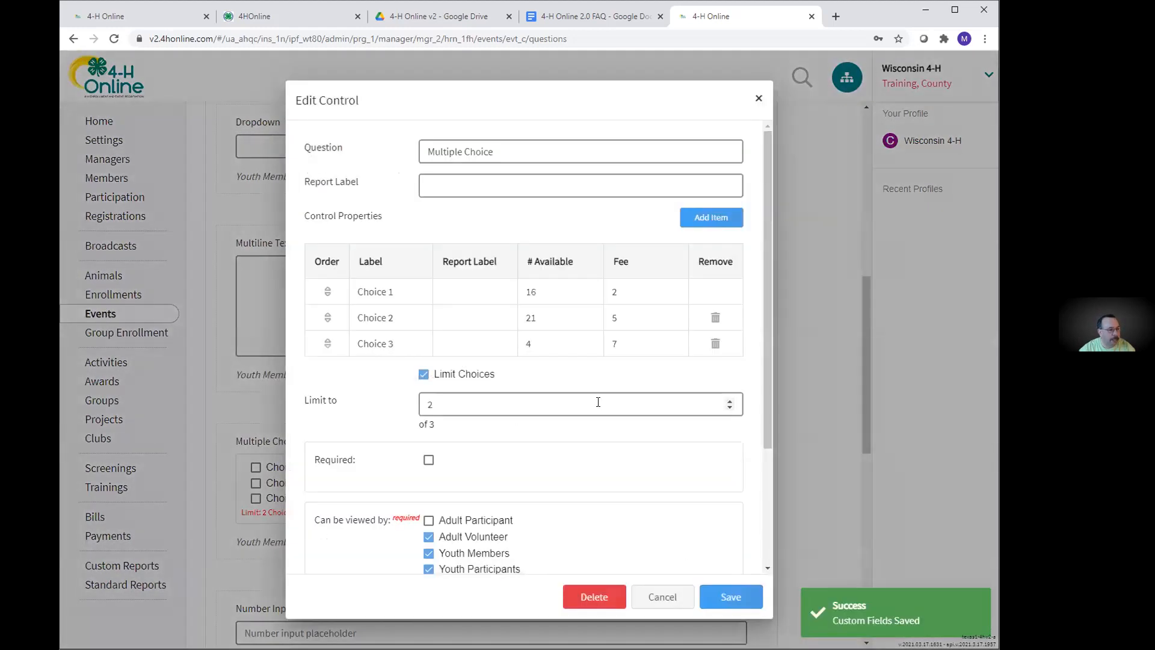
scroll(586, 395, down, 1)
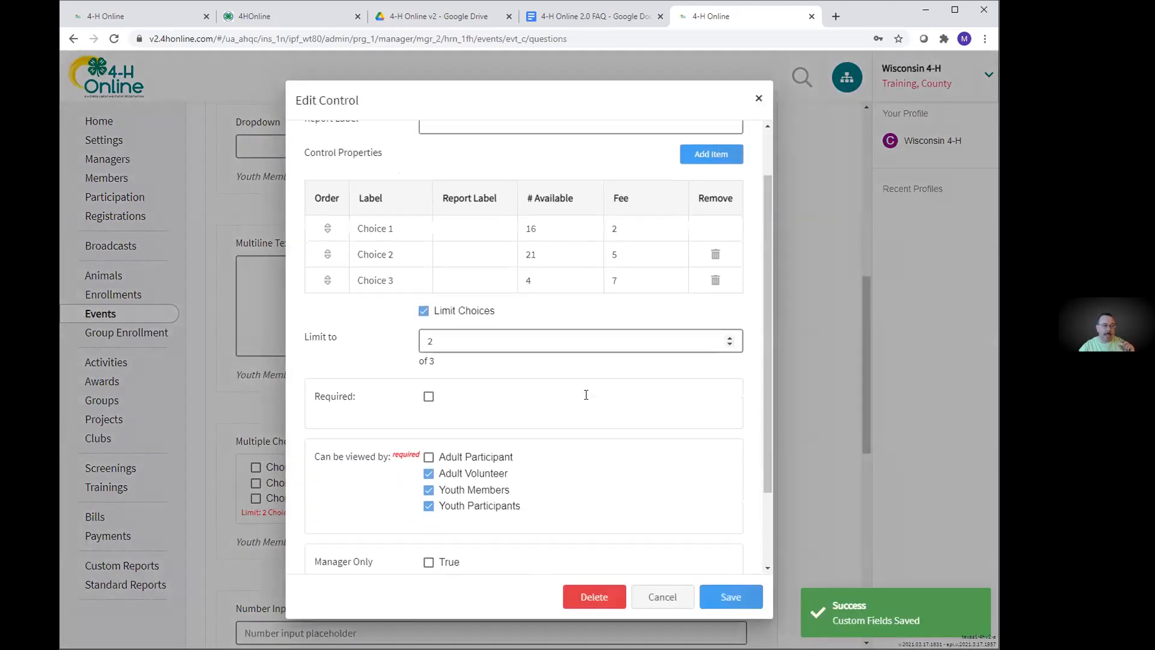
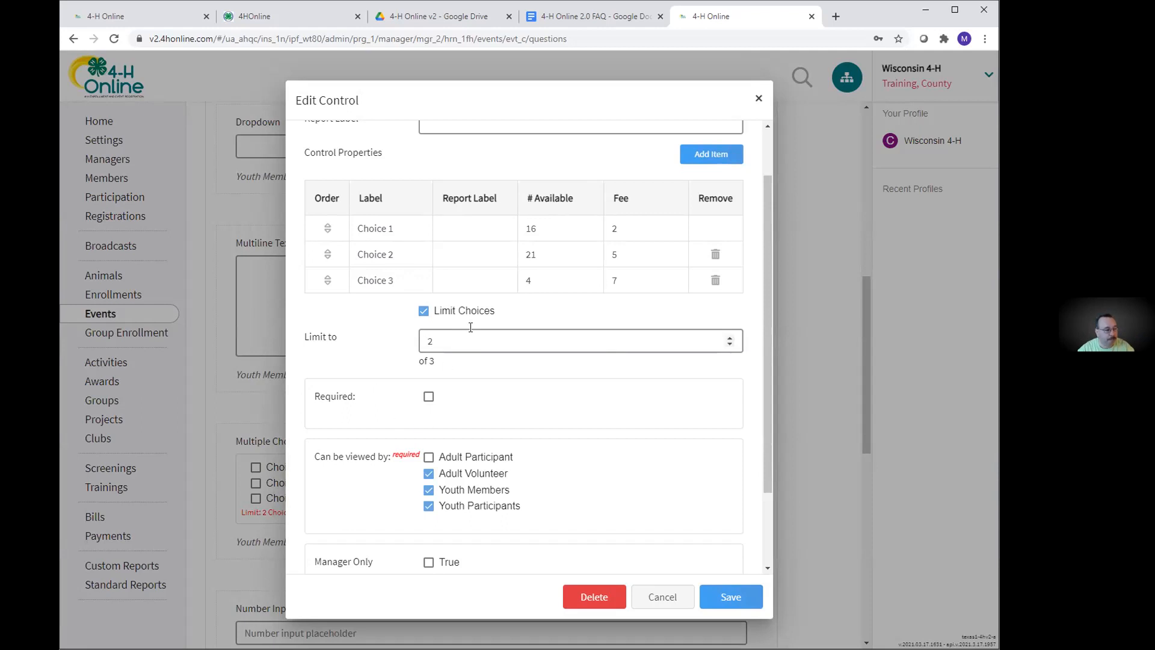
scroll(512, 333, up, 2)
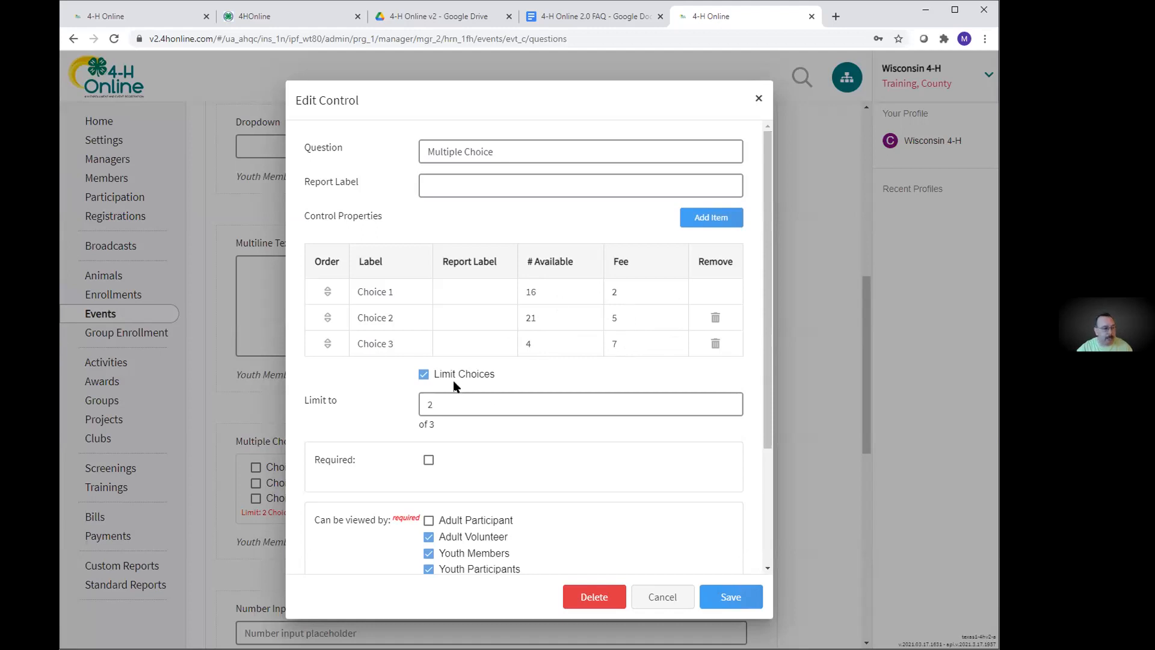
click(660, 598)
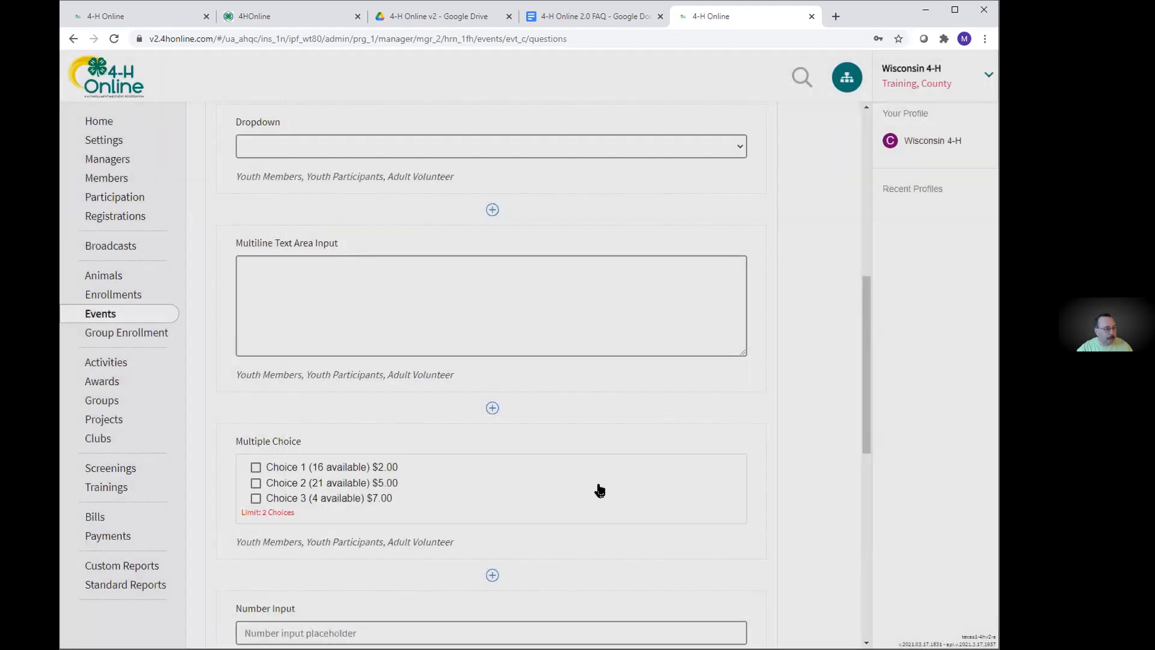
Review the settings of the Number Input and Radio Group questions, and cancel each without changes.
scroll(599, 490, down, 6)
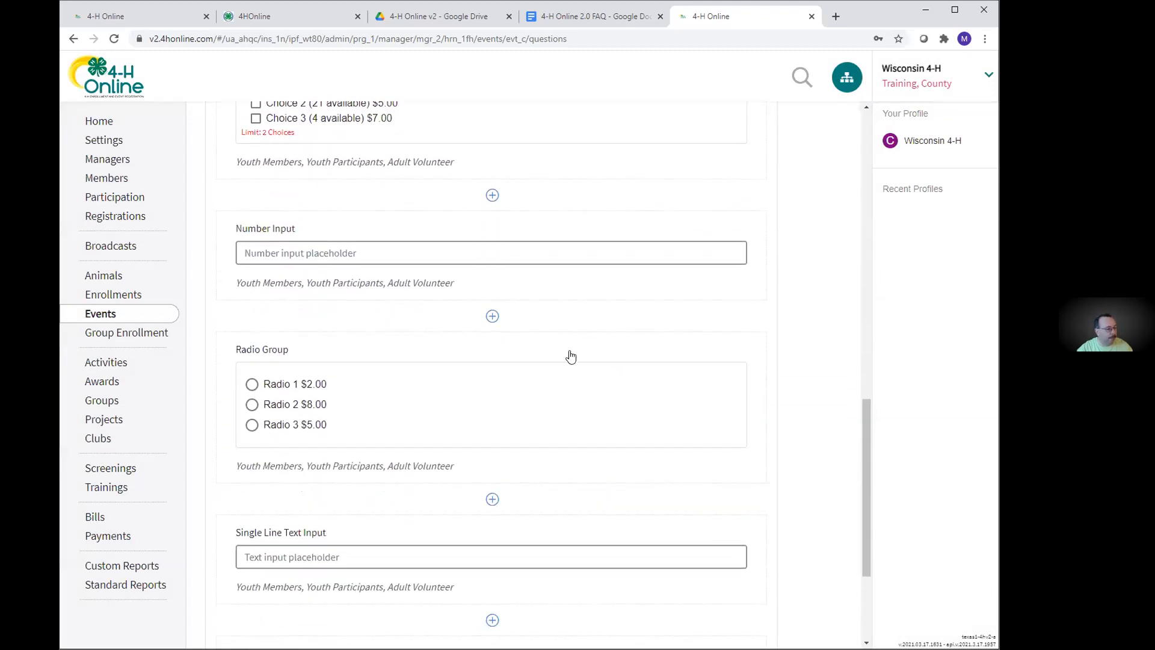
click(547, 278)
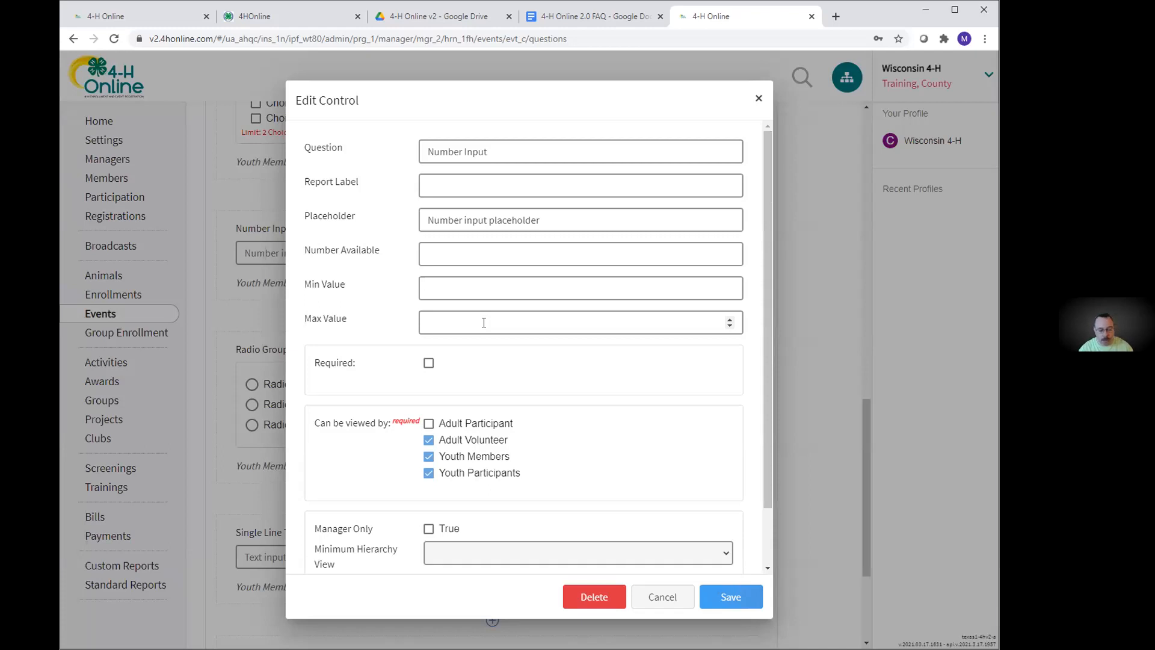
click(654, 597)
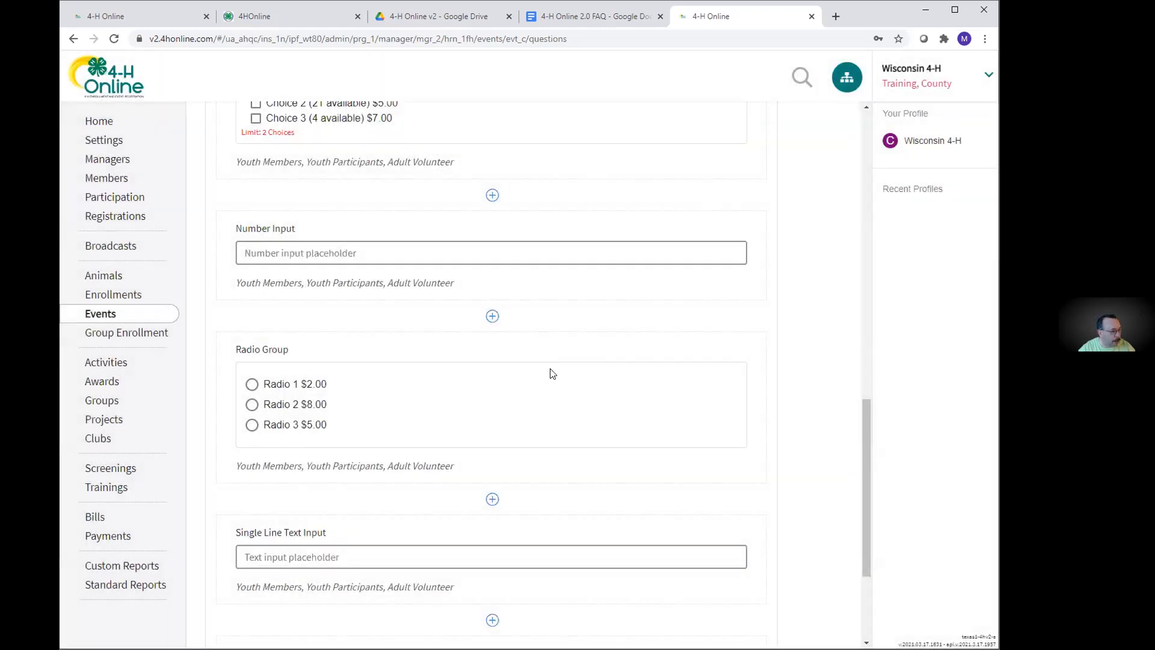
click(571, 385)
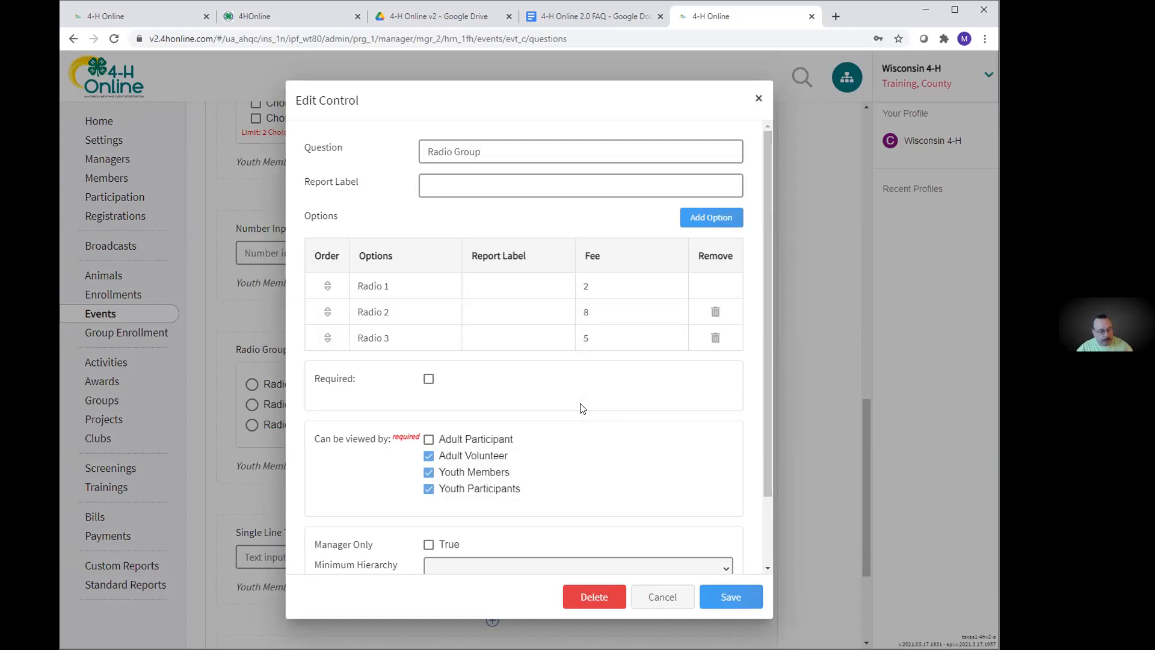
click(662, 597)
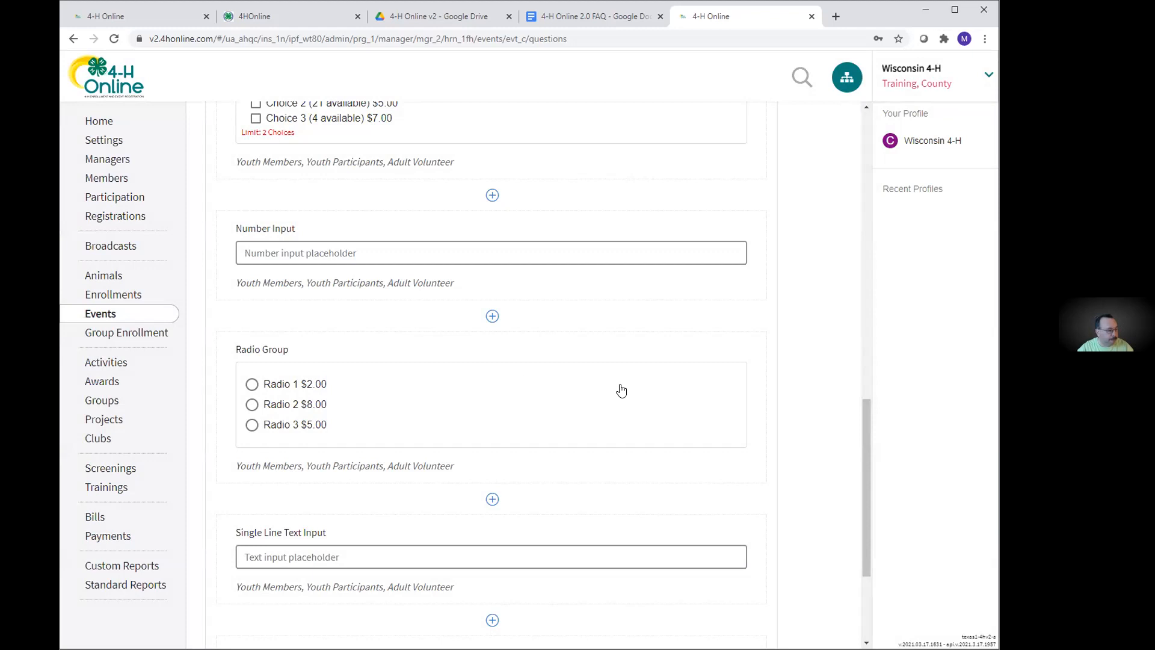
Review the settings of the Single Line Text Input and Quantity questions, and cancel each without changes.
scroll(621, 389, down, 3)
scroll(621, 388, down, 1)
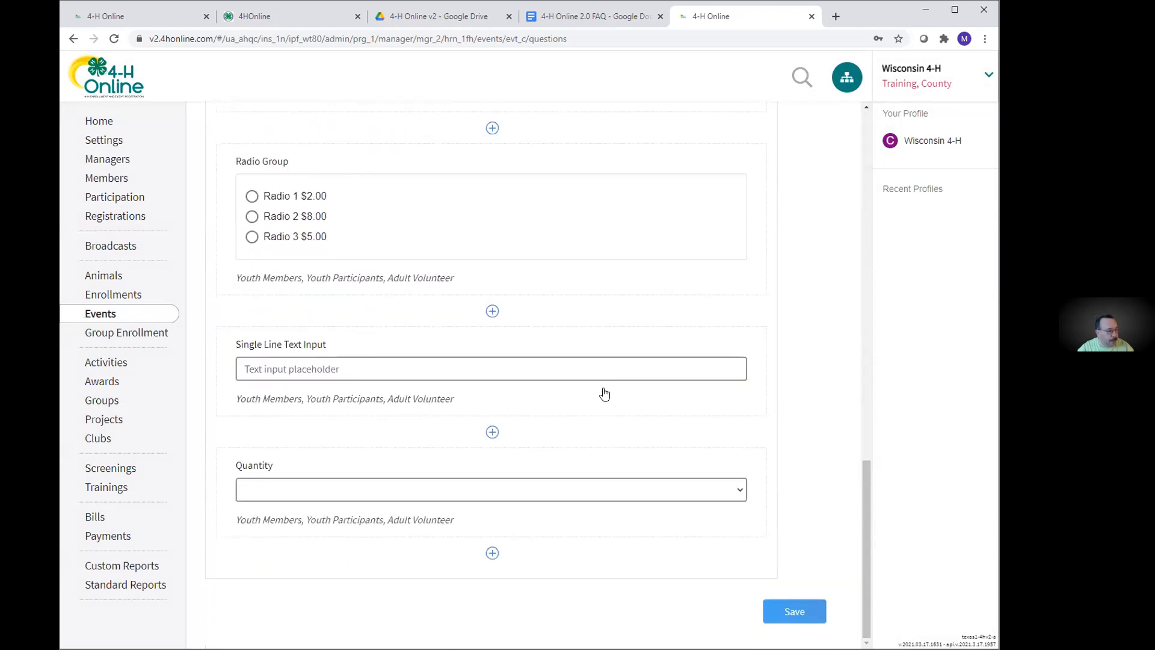
click(604, 393)
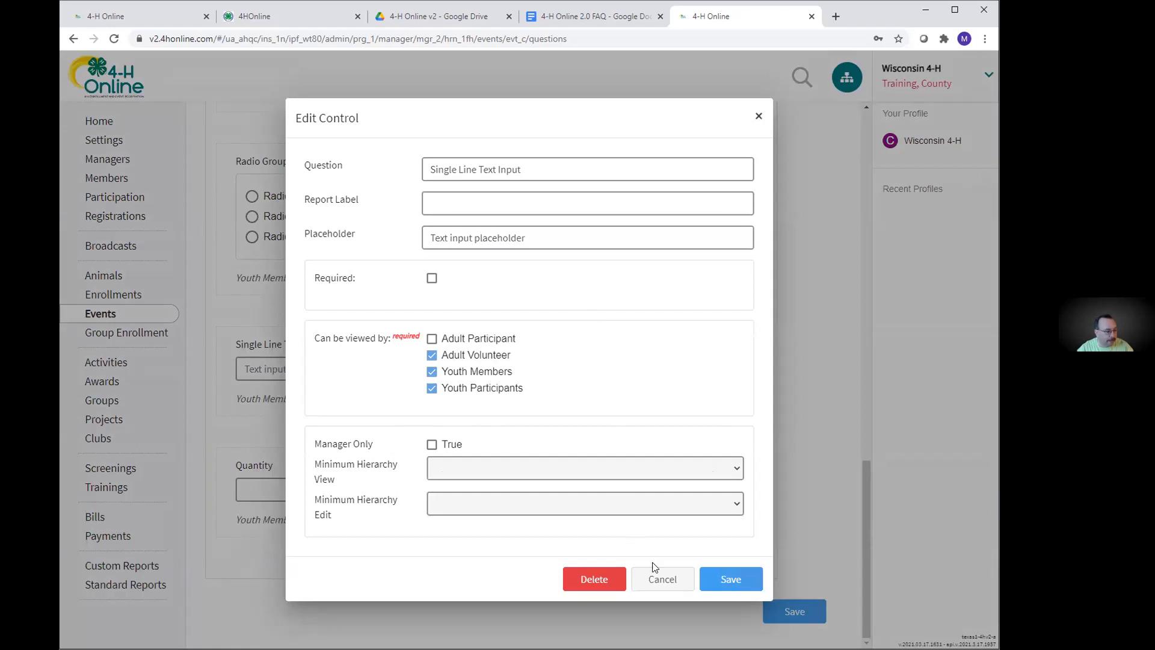
click(659, 580)
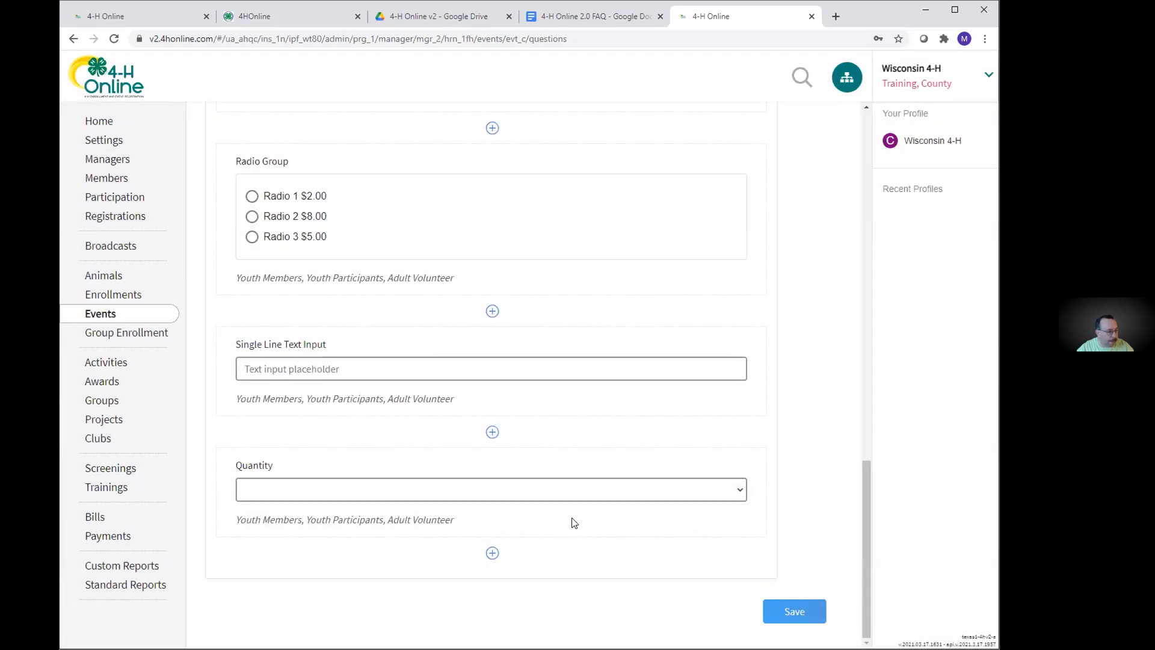
click(573, 522)
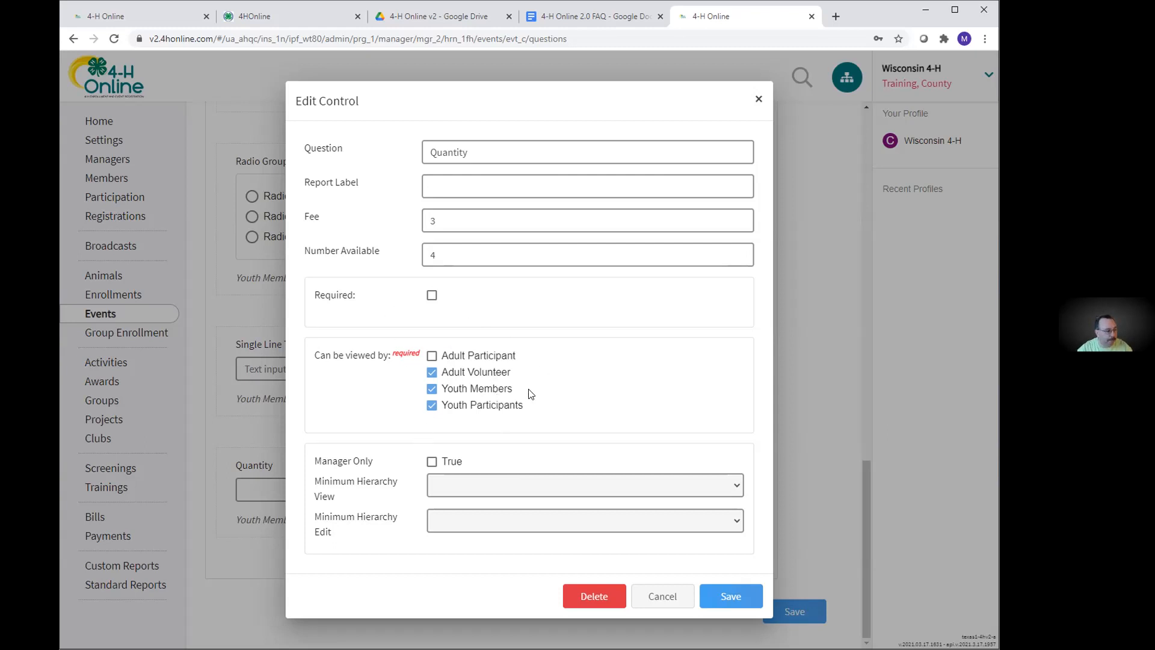
click(664, 597)
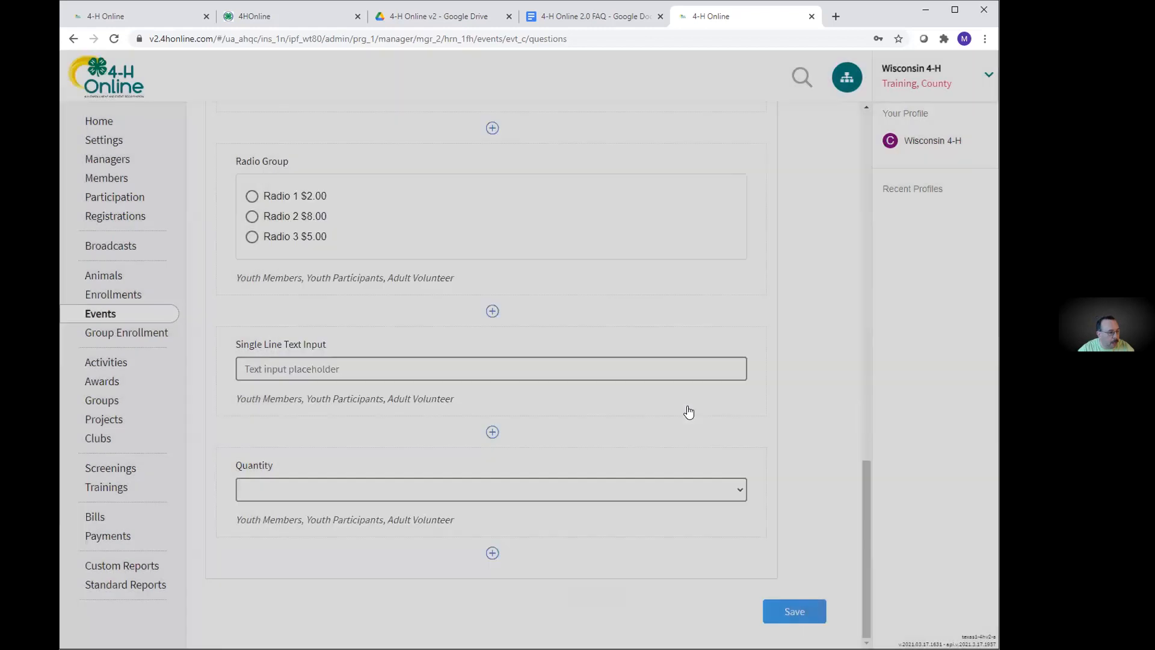
Associate the Adult Assumption of Risk consent with Demo Event's Adult Participant registration type and save it.
scroll(688, 388, up, 15)
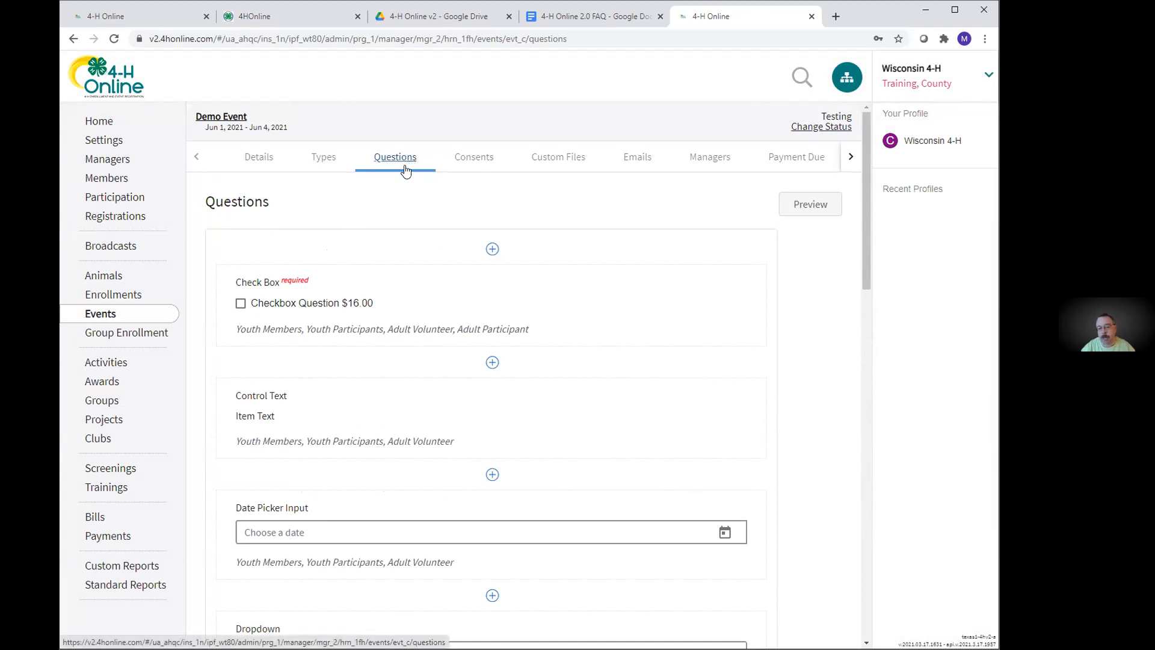
click(476, 163)
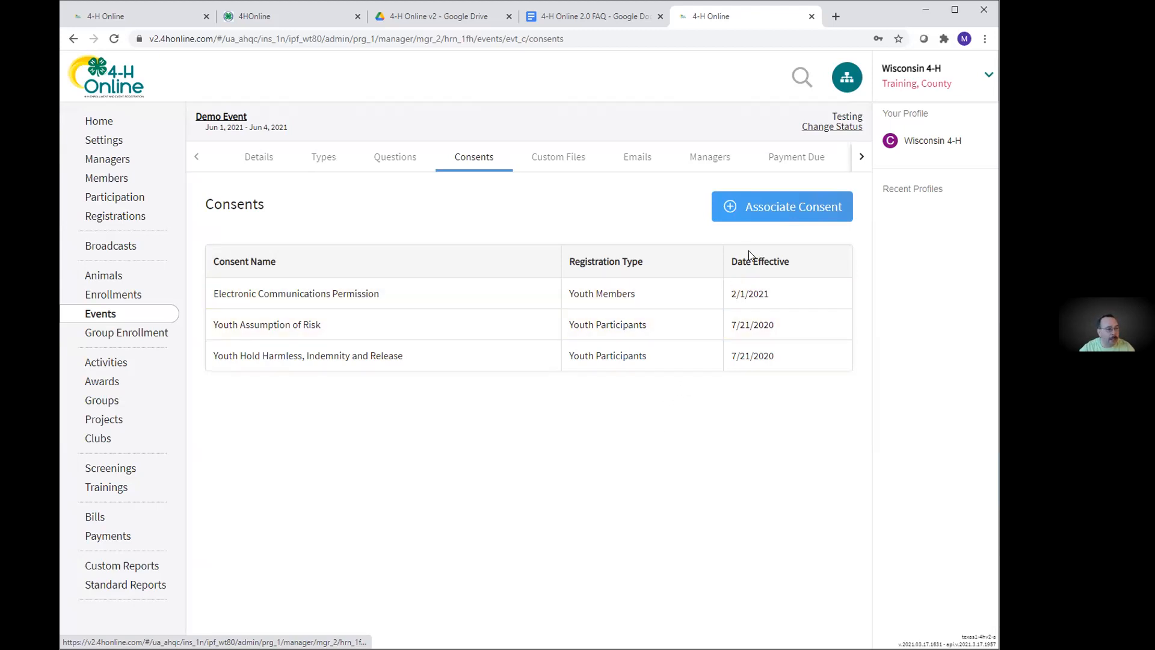
click(788, 209)
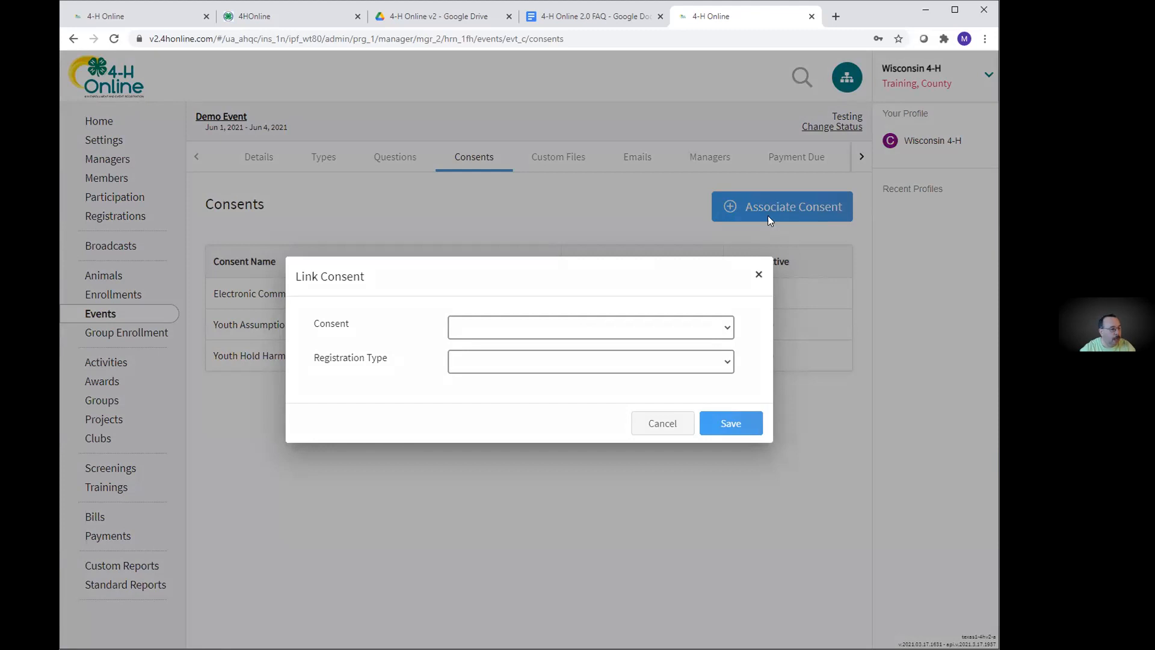
click(727, 331)
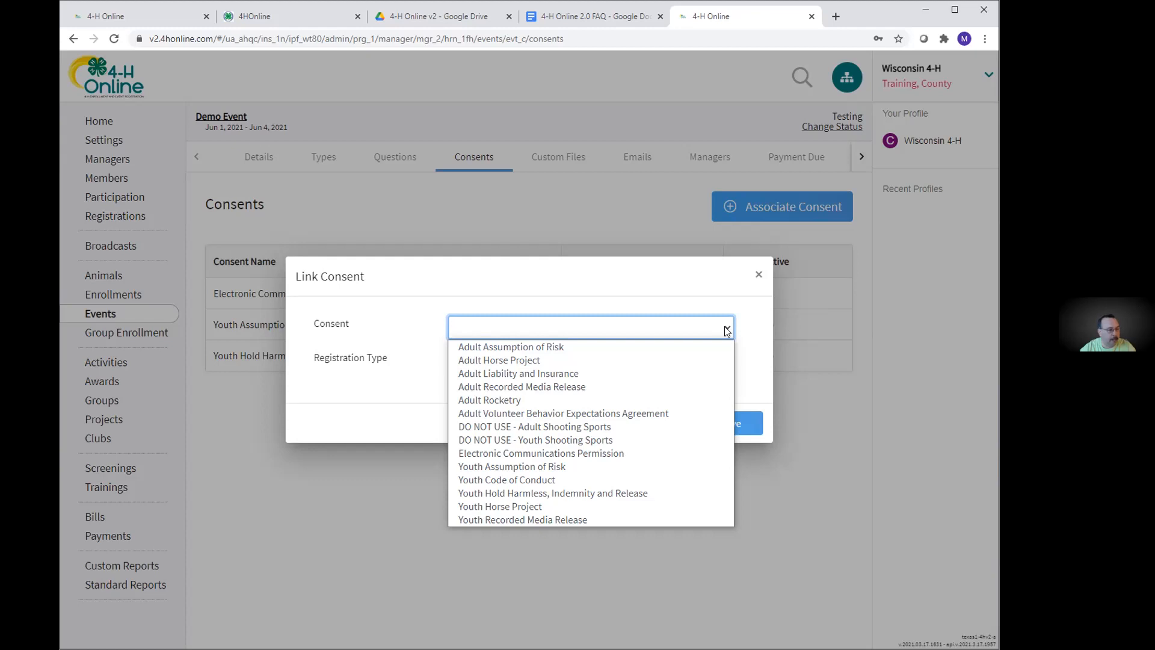
click(574, 347)
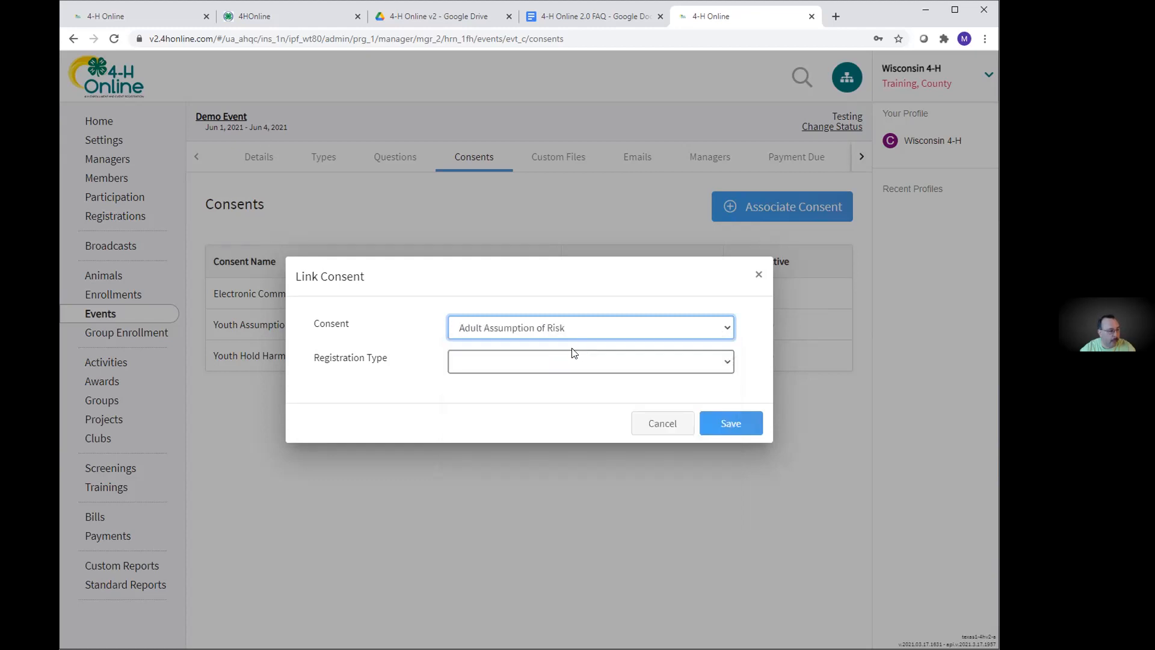
click(656, 365)
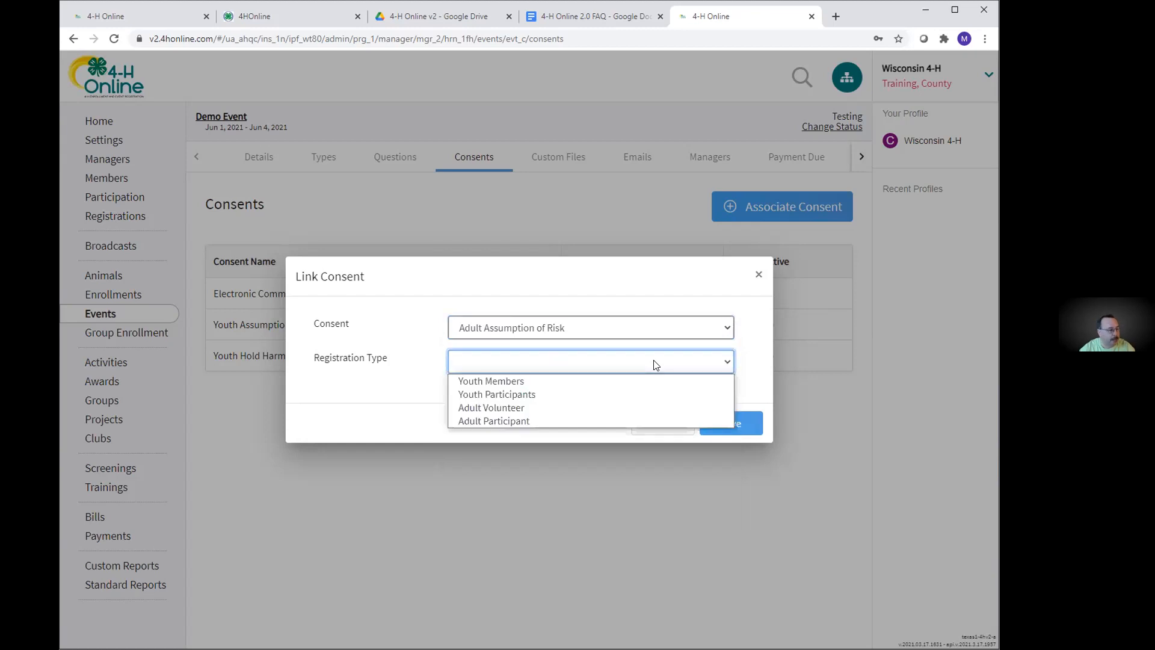
click(630, 421)
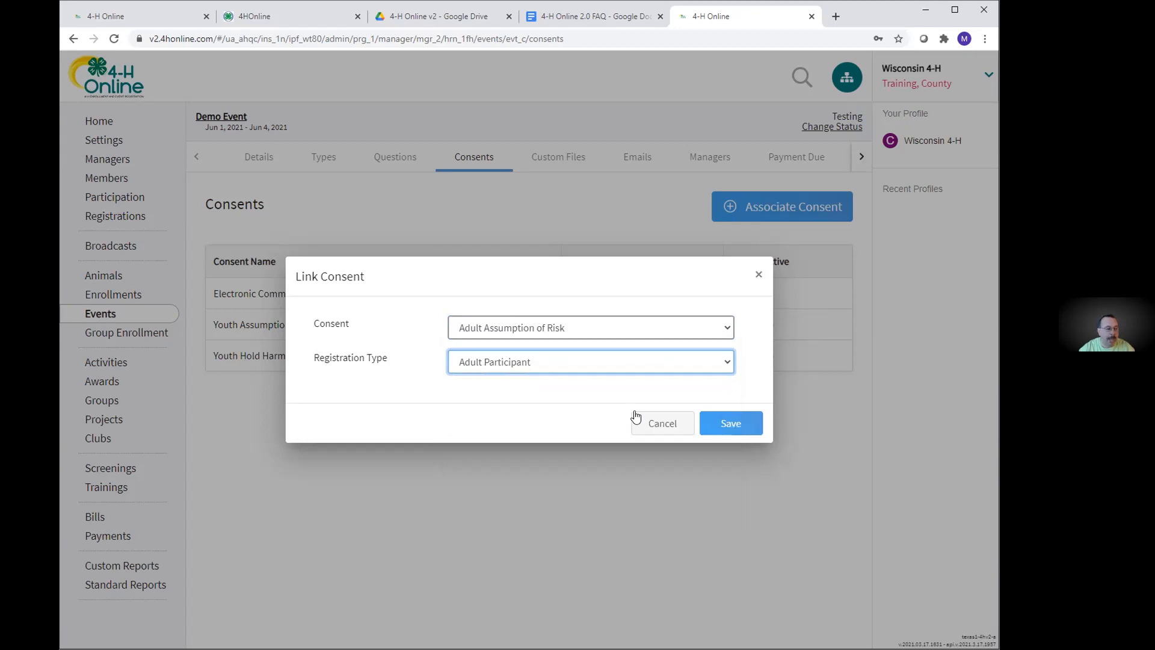
click(724, 425)
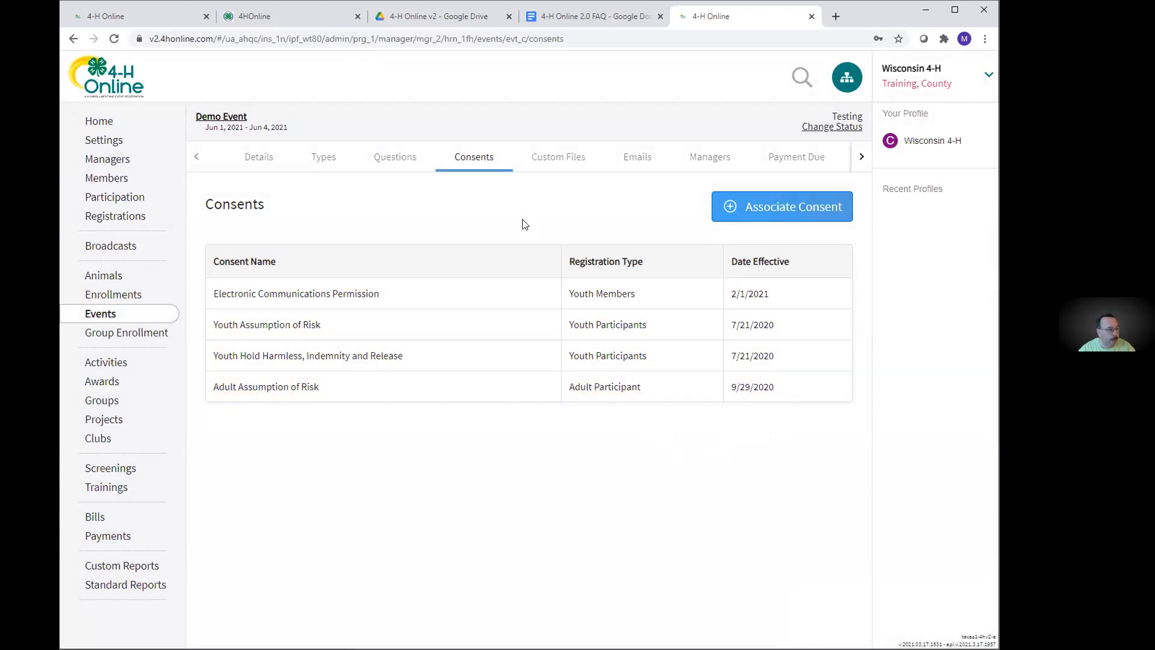
Start a new custom file upload for Demo Event and name it "Resume".
click(569, 159)
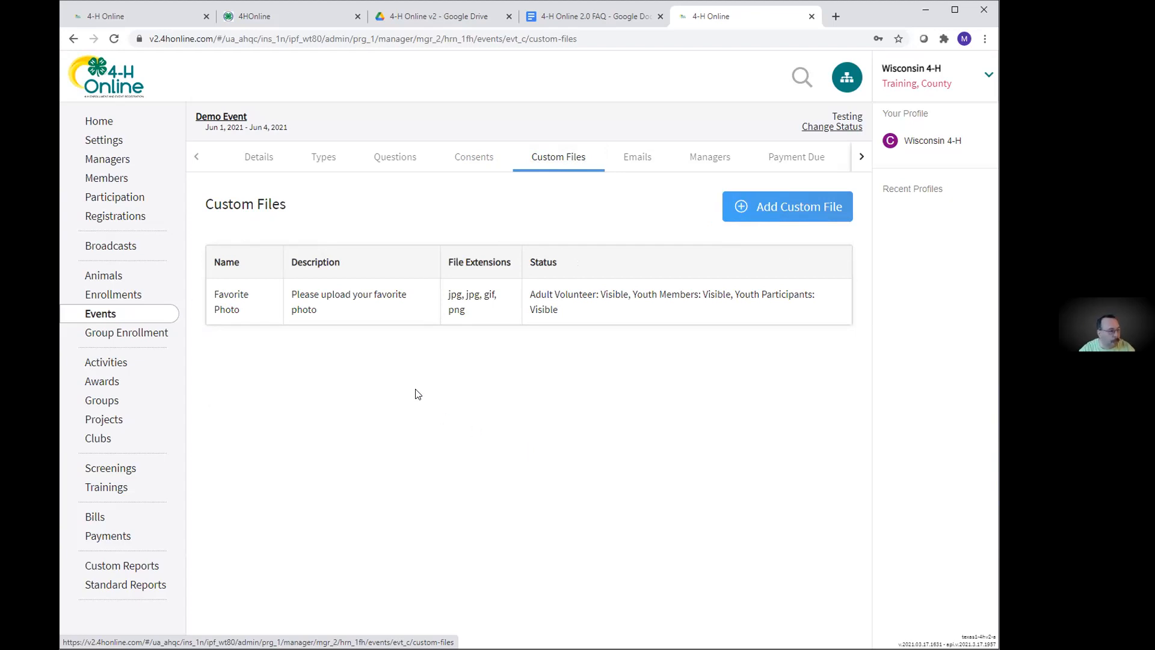
click(792, 207)
click(464, 209)
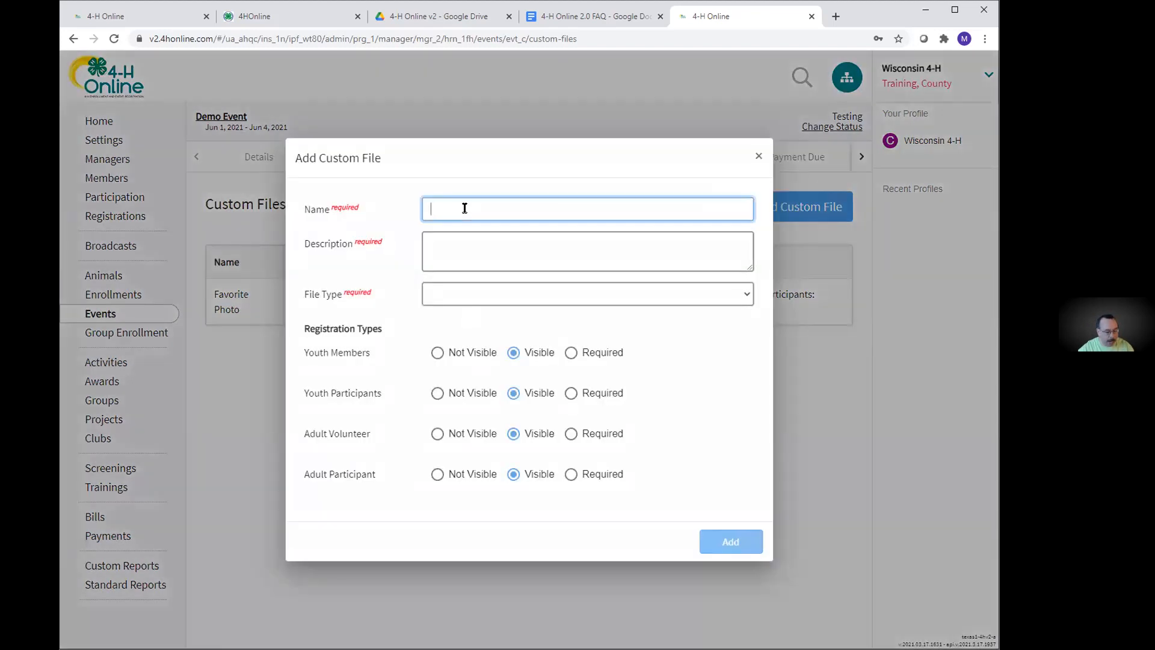
text(Rsume)
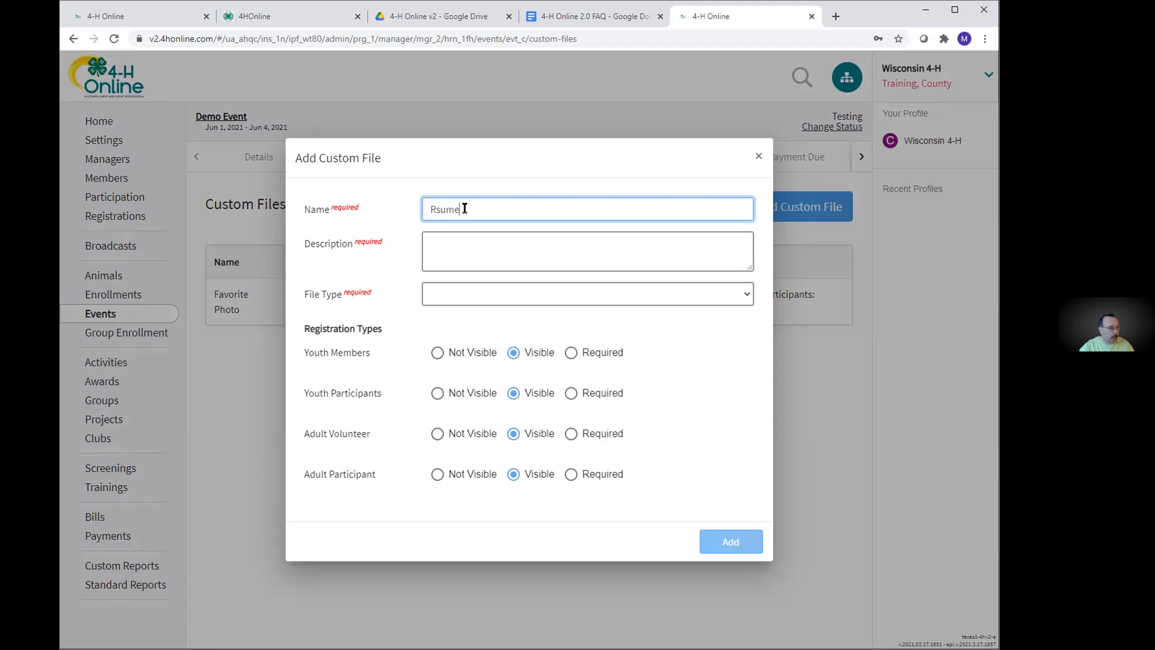
key(Left)
key(Left)
key(Left)
key(Left)
text(e)
Give the Resume custom file the description "Your Resume" and the PDF file type, and add it to the event.
click(476, 244)
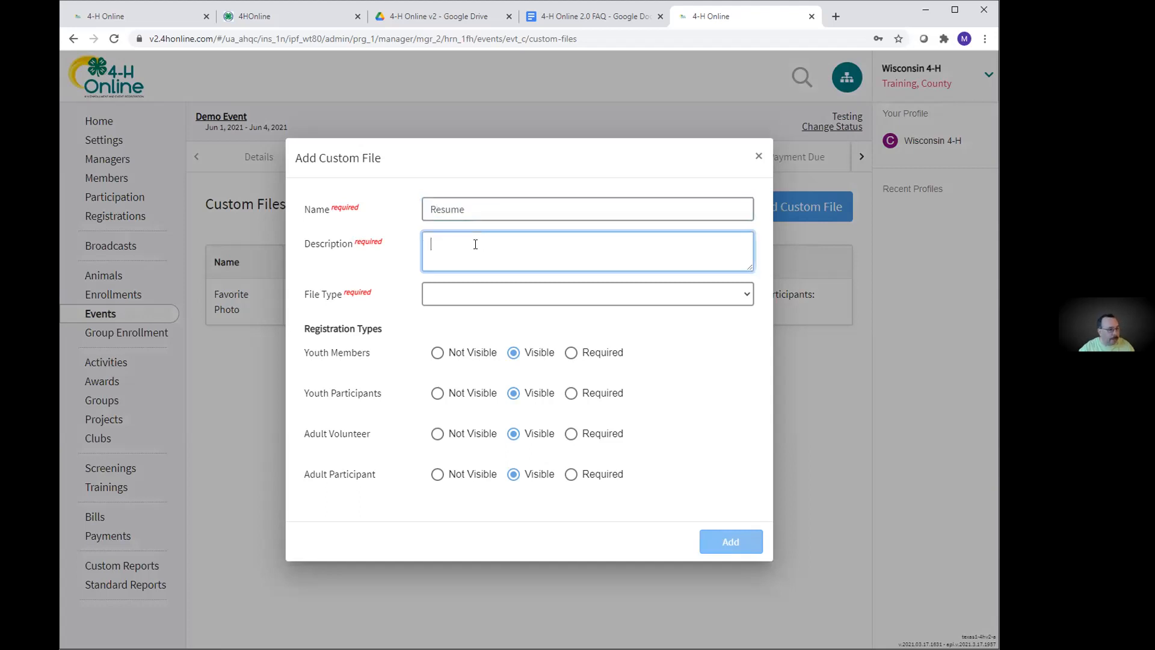
text(Your )
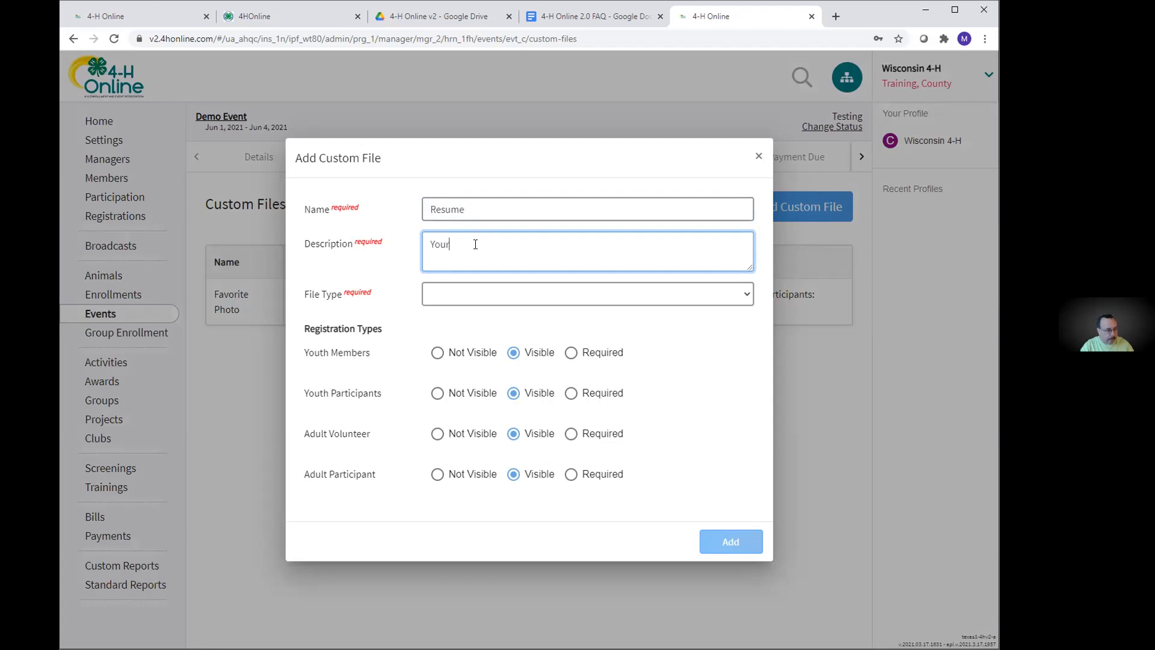
text(Resume)
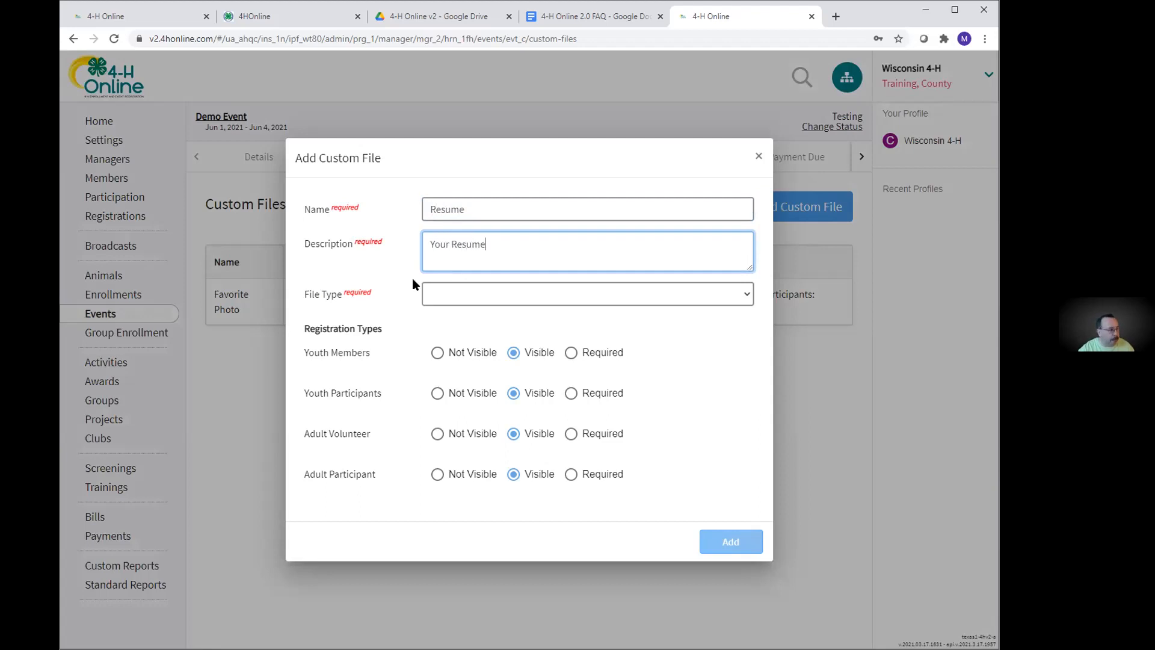
click(539, 301)
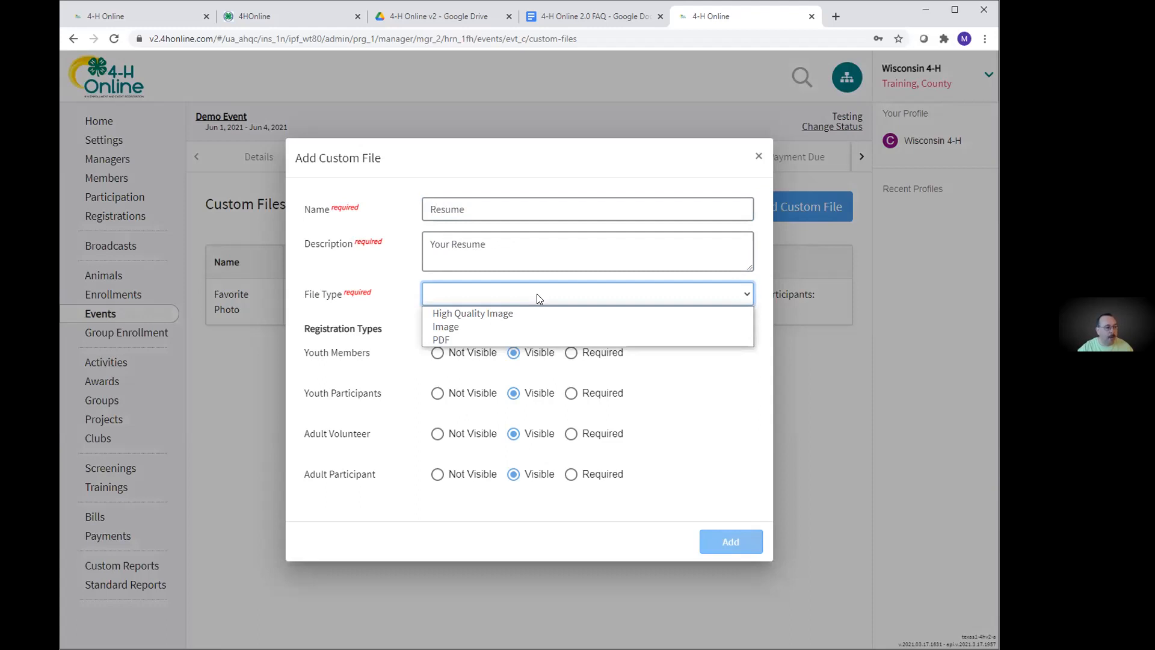
click(537, 340)
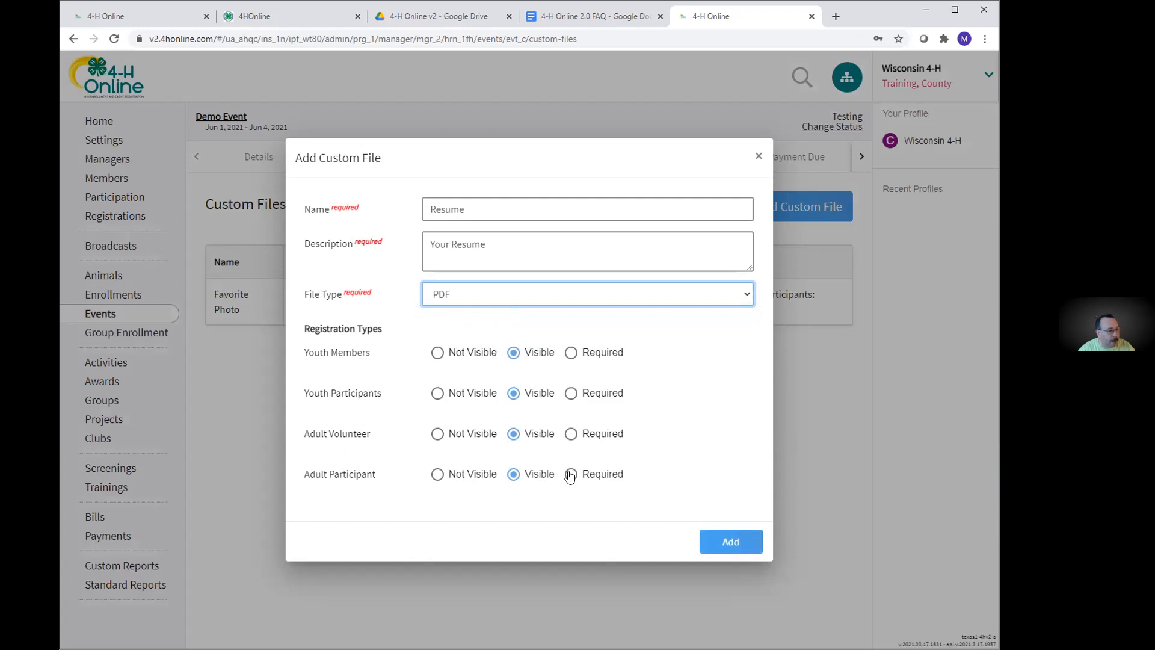
click(735, 545)
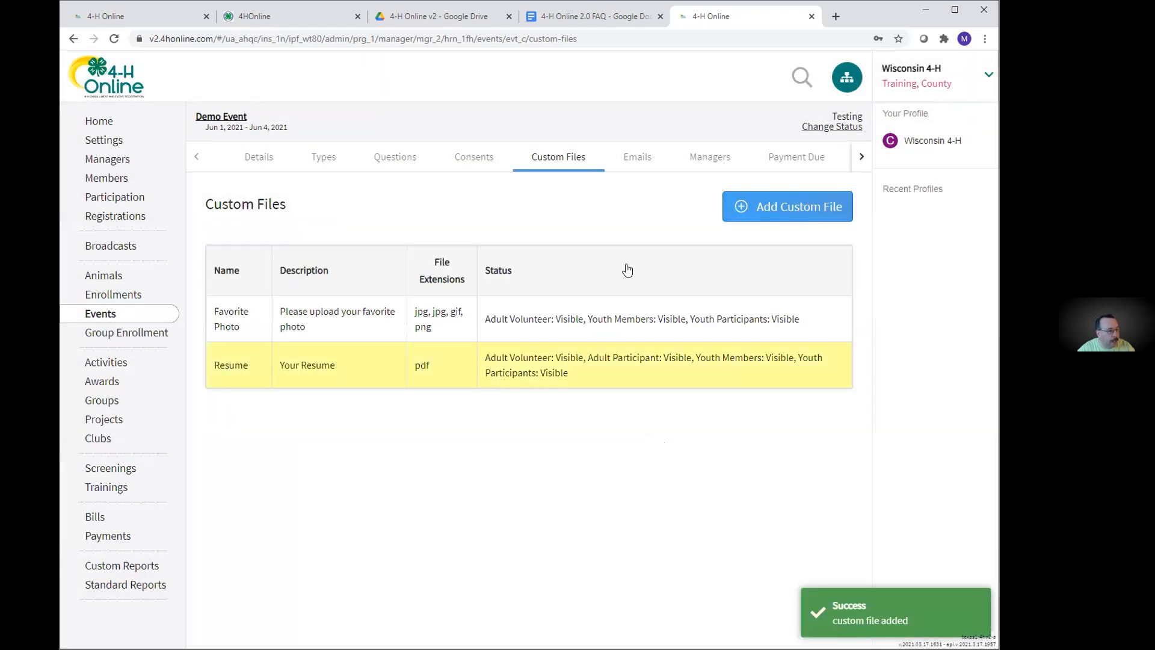
click(637, 162)
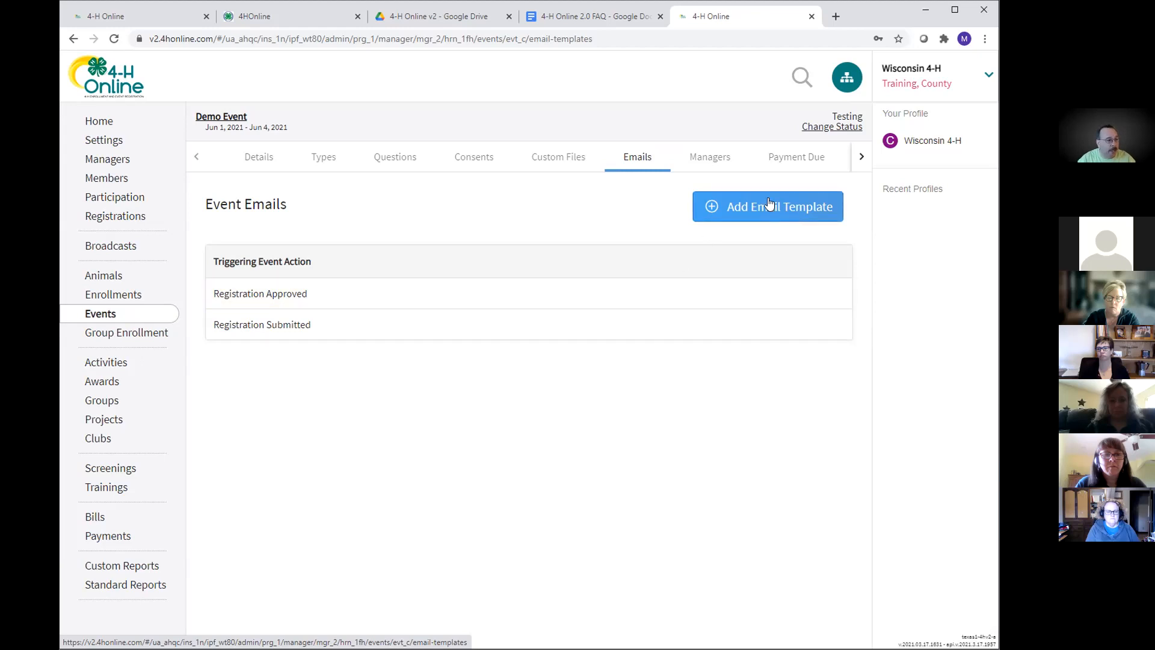
click(708, 206)
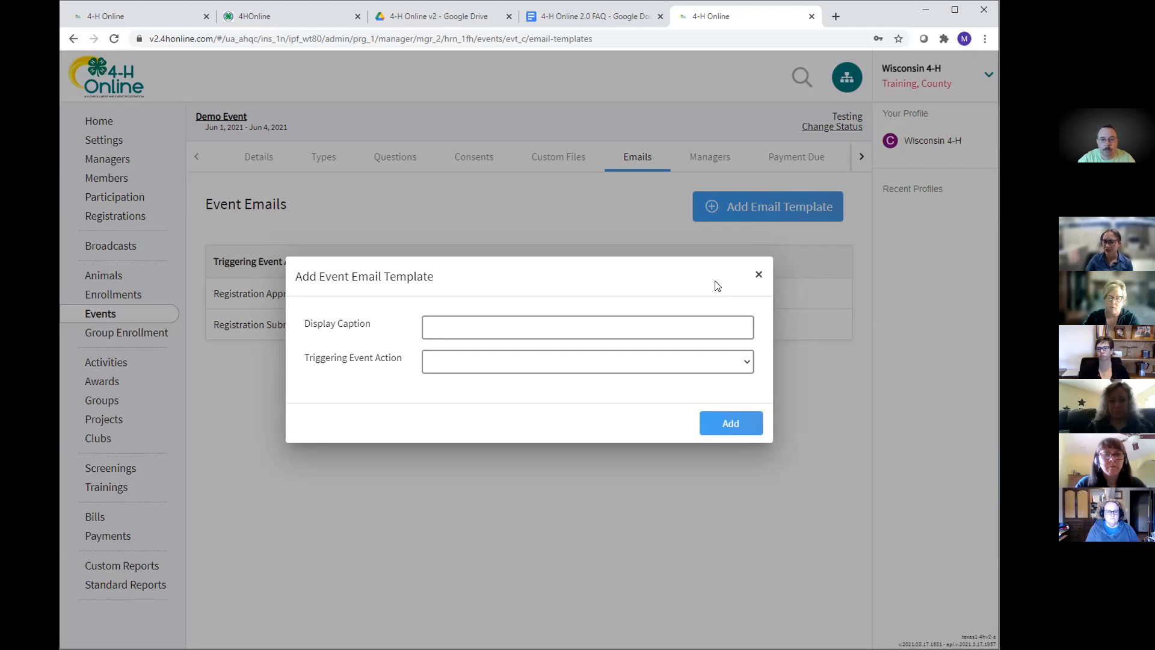
click(759, 277)
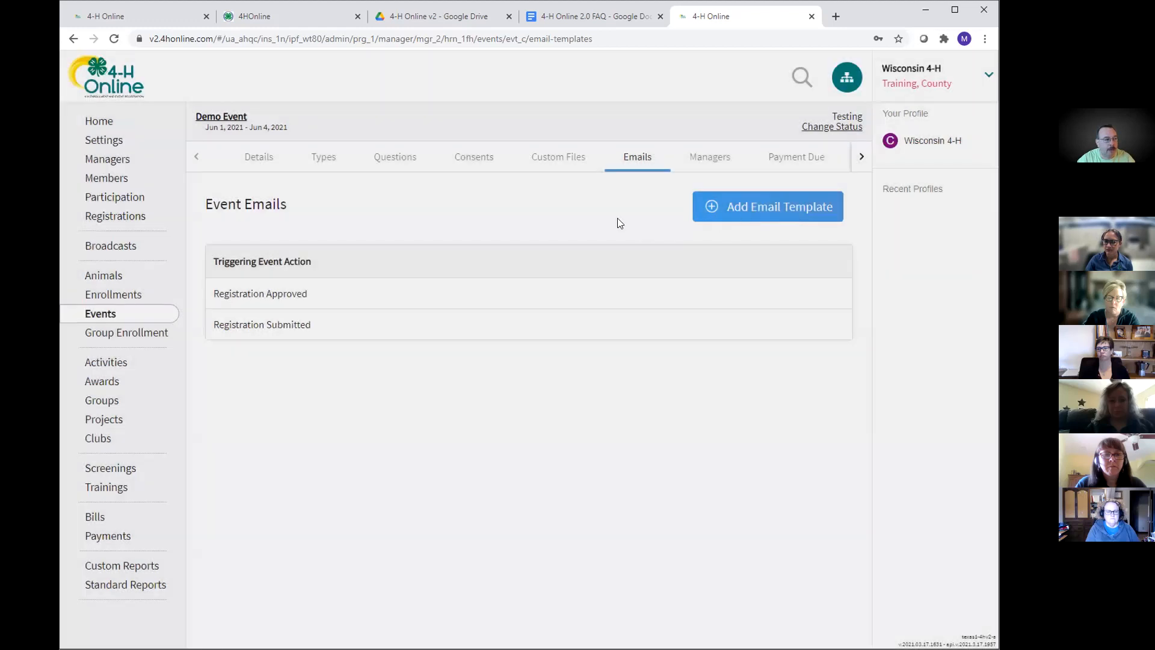
Review the Resume custom file's details, file type options and template file section, leaving its edit form without saving.
click(549, 160)
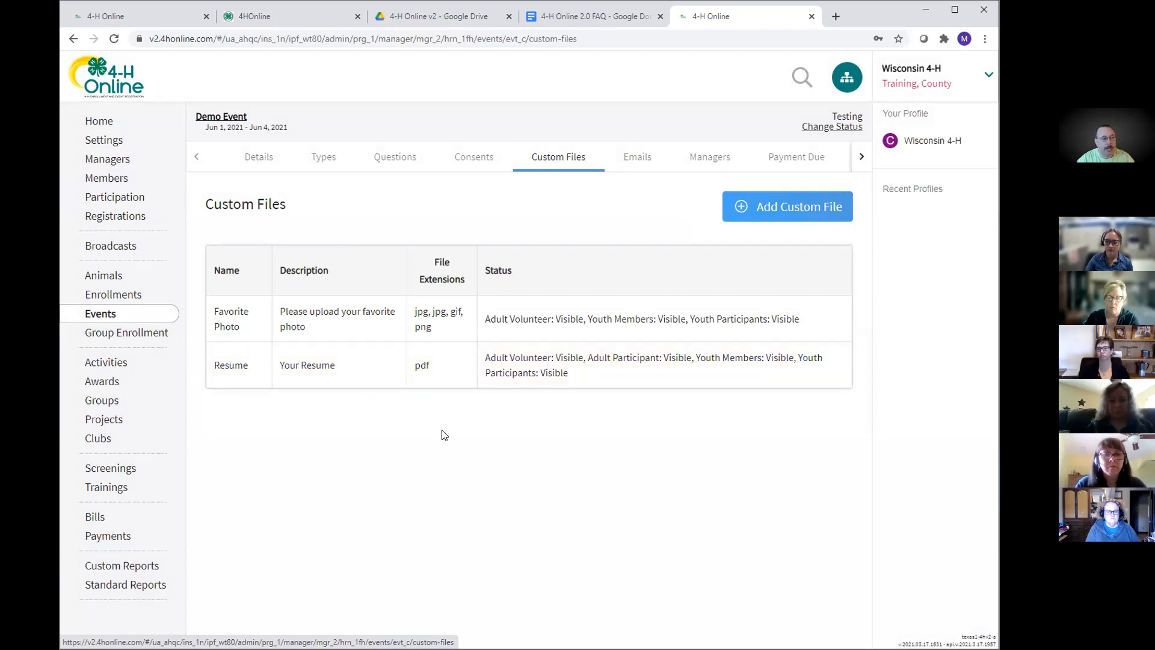
click(507, 373)
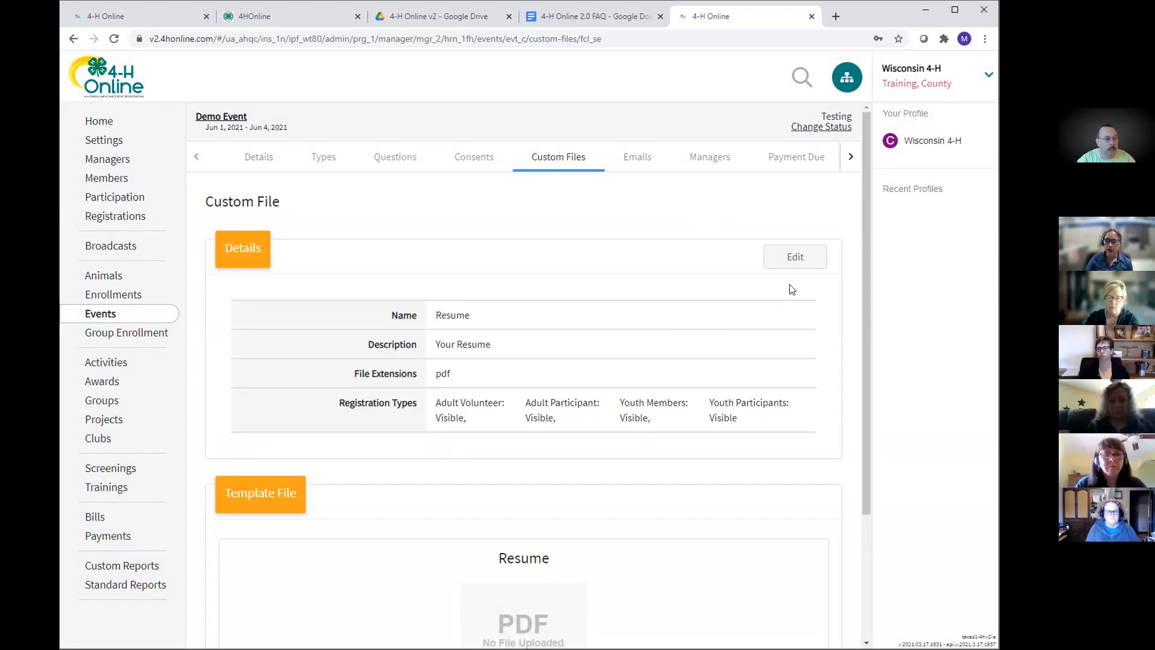
click(795, 269)
click(632, 291)
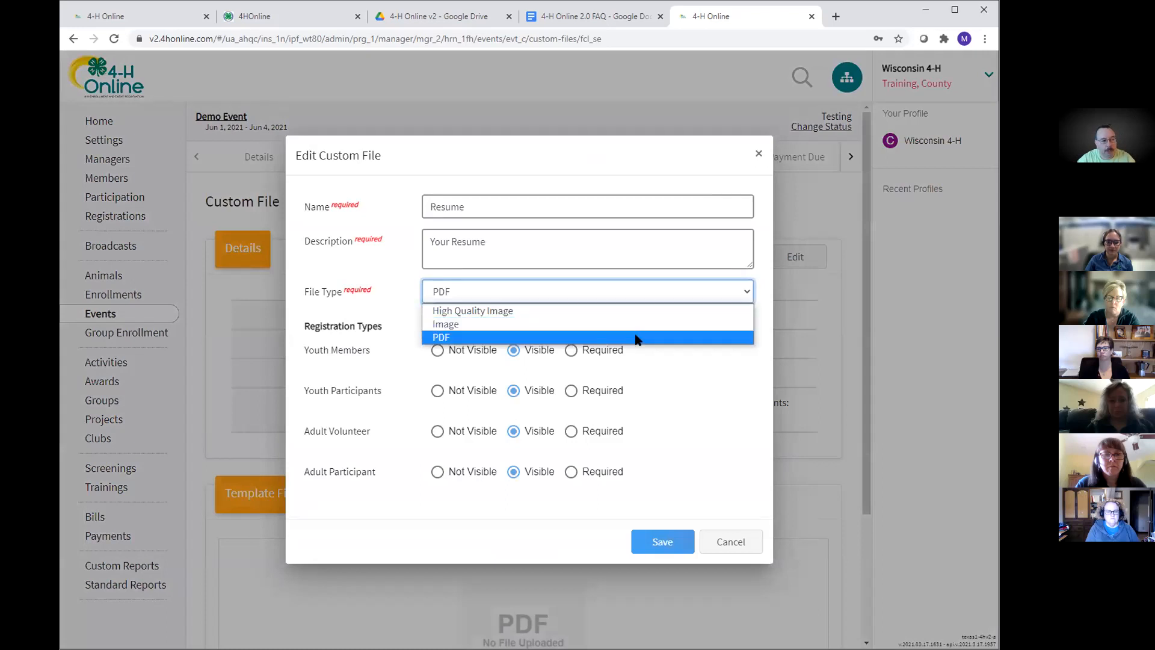
click(638, 339)
click(722, 540)
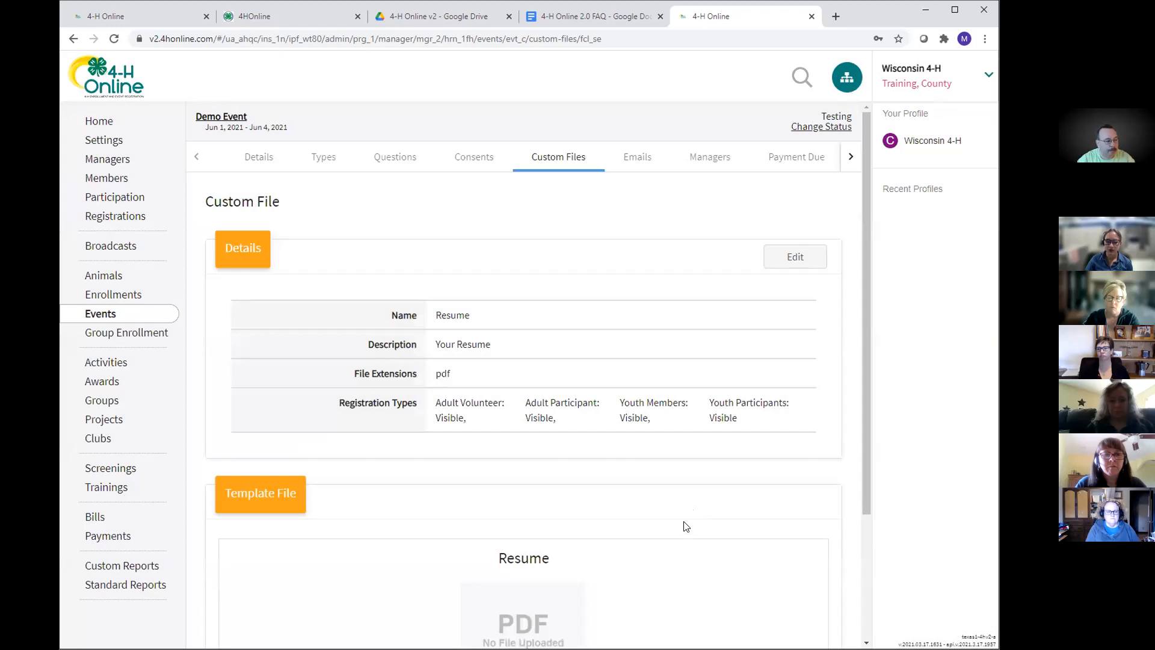
scroll(686, 527, down, 3)
scroll(685, 525, up, 3)
Add an event email template captioned "Registration Sent Back" with Registration Sent Back as its triggering event action.
click(639, 159)
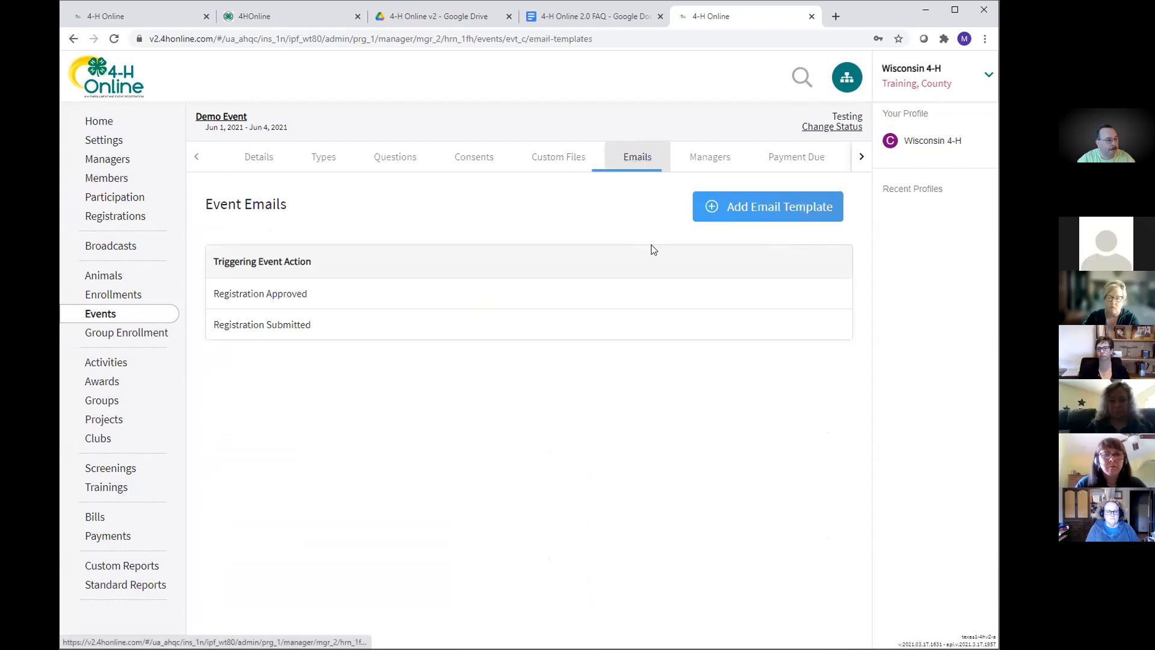
click(763, 208)
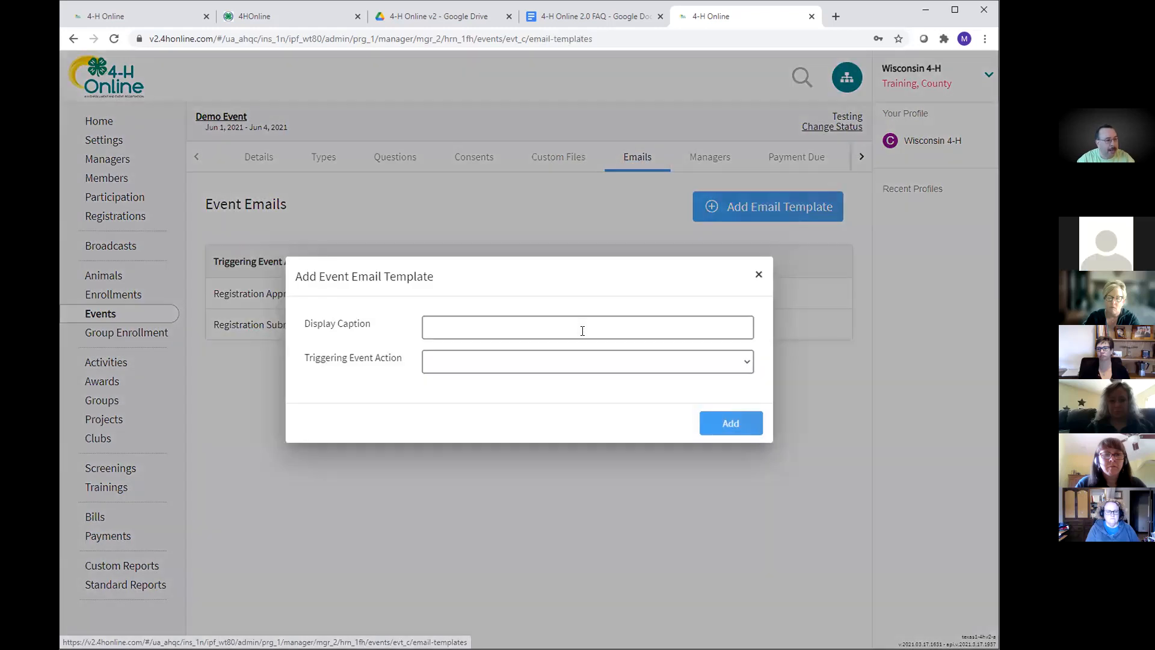
click(576, 321)
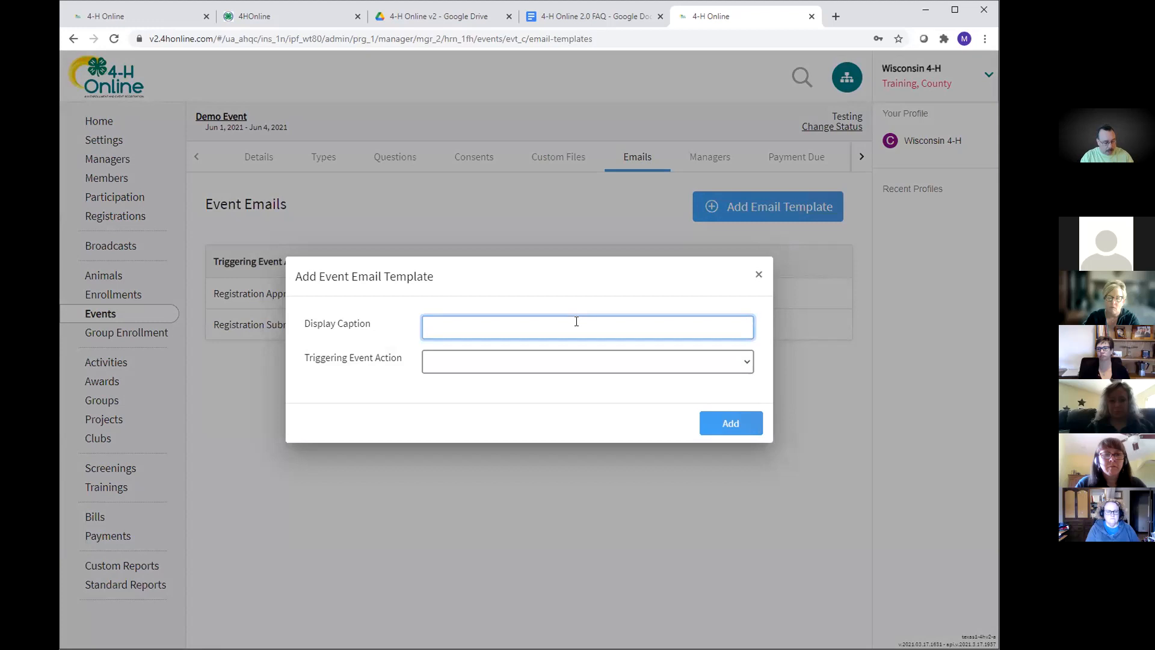
text(Registration Sent Bac)
key(BackSpace)
key(BackSpace)
text(Back)
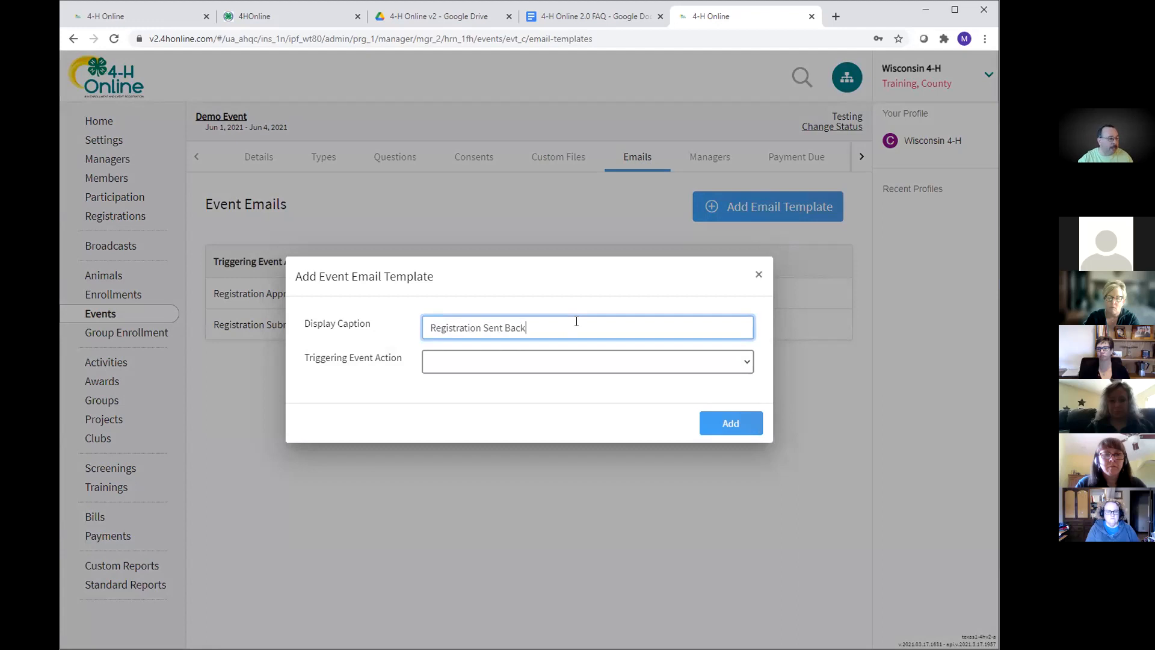
click(599, 362)
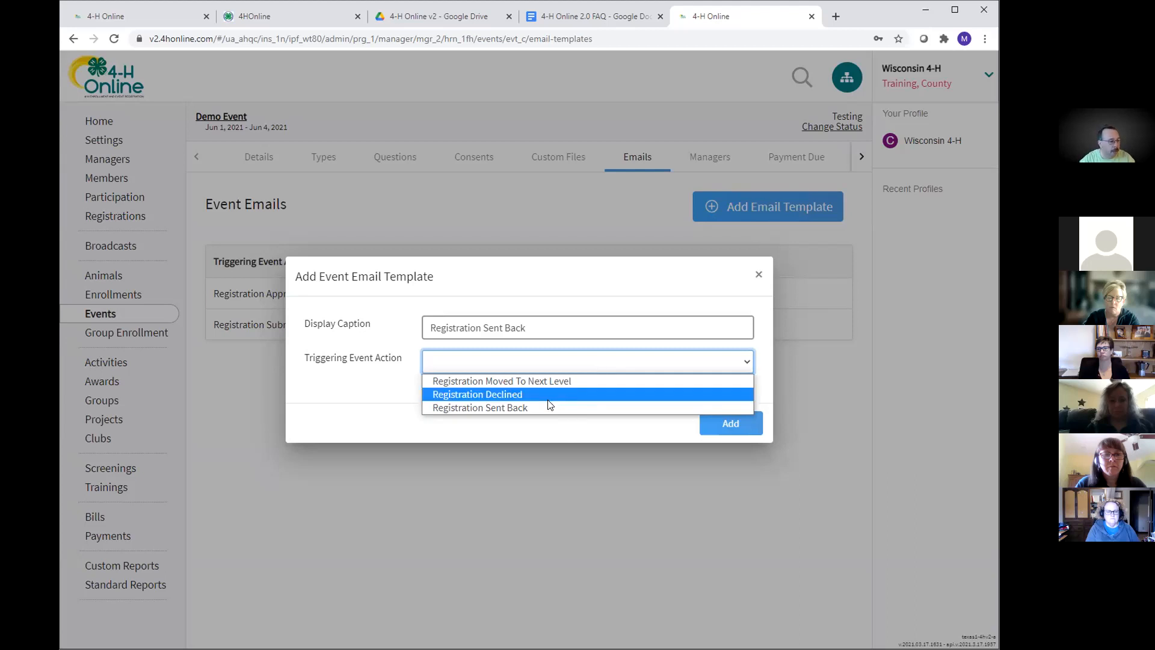
click(512, 408)
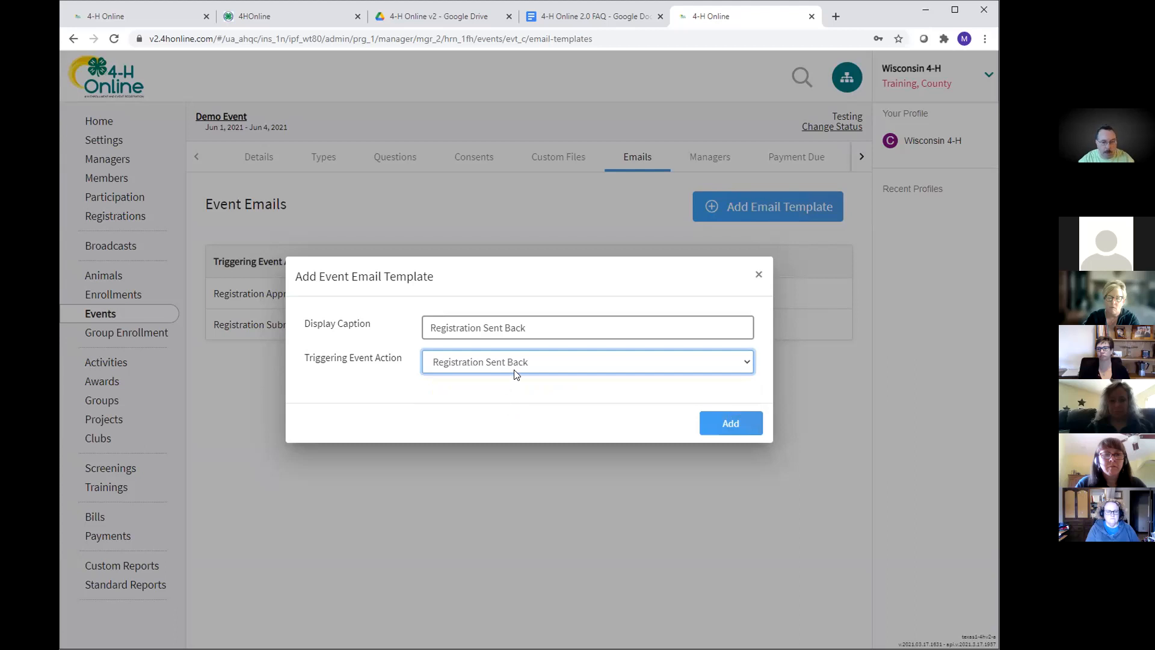
click(732, 431)
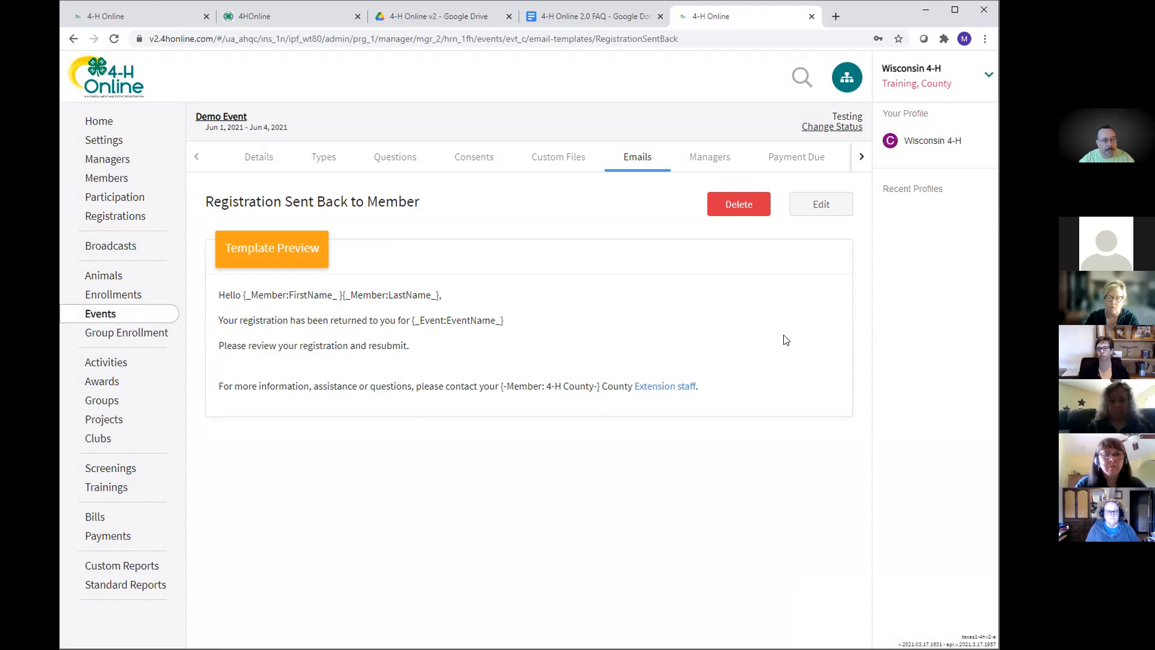
Review the Registration Approved email template's text and available email variables in edit mode, save it and return to the event emails.
click(636, 155)
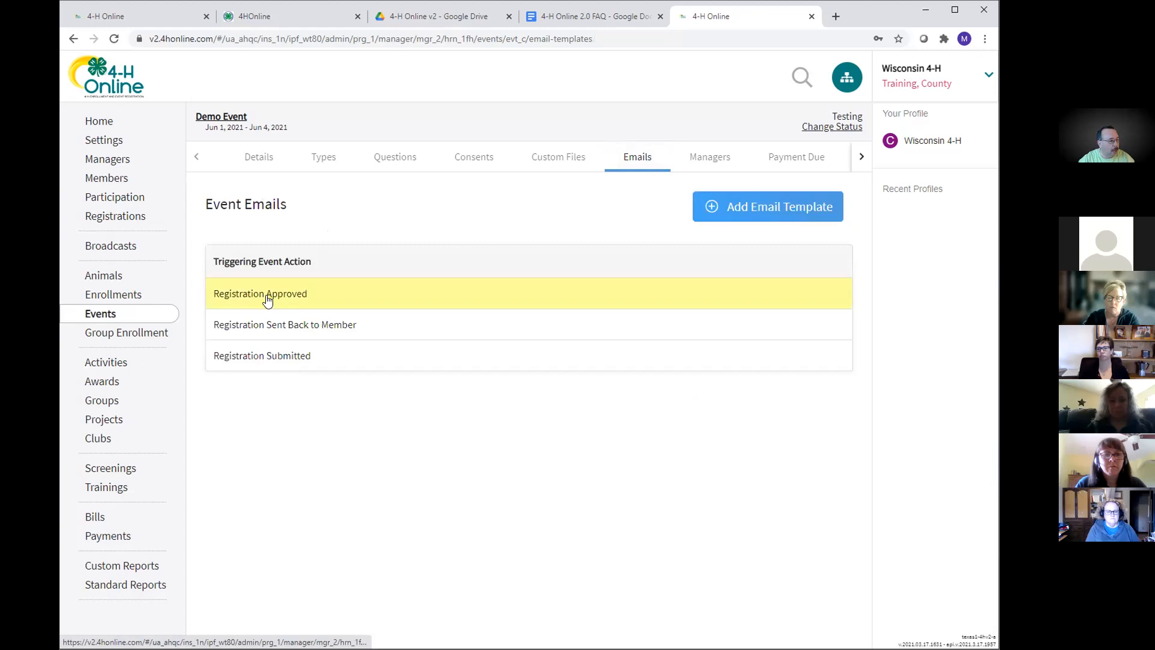
click(268, 301)
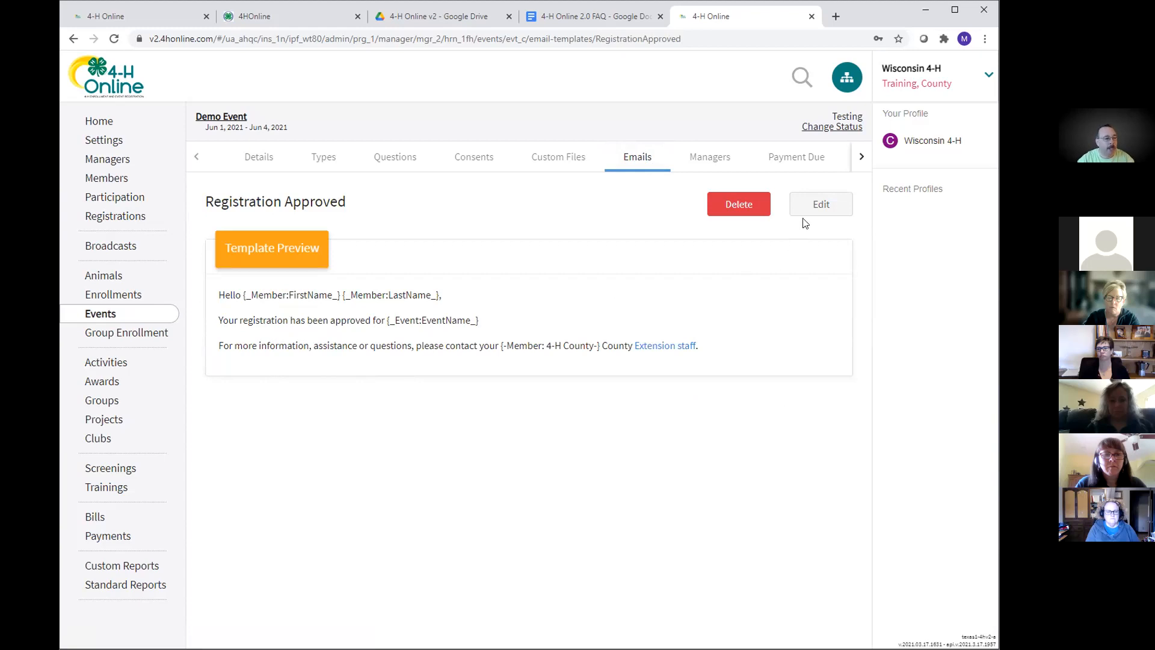
click(819, 208)
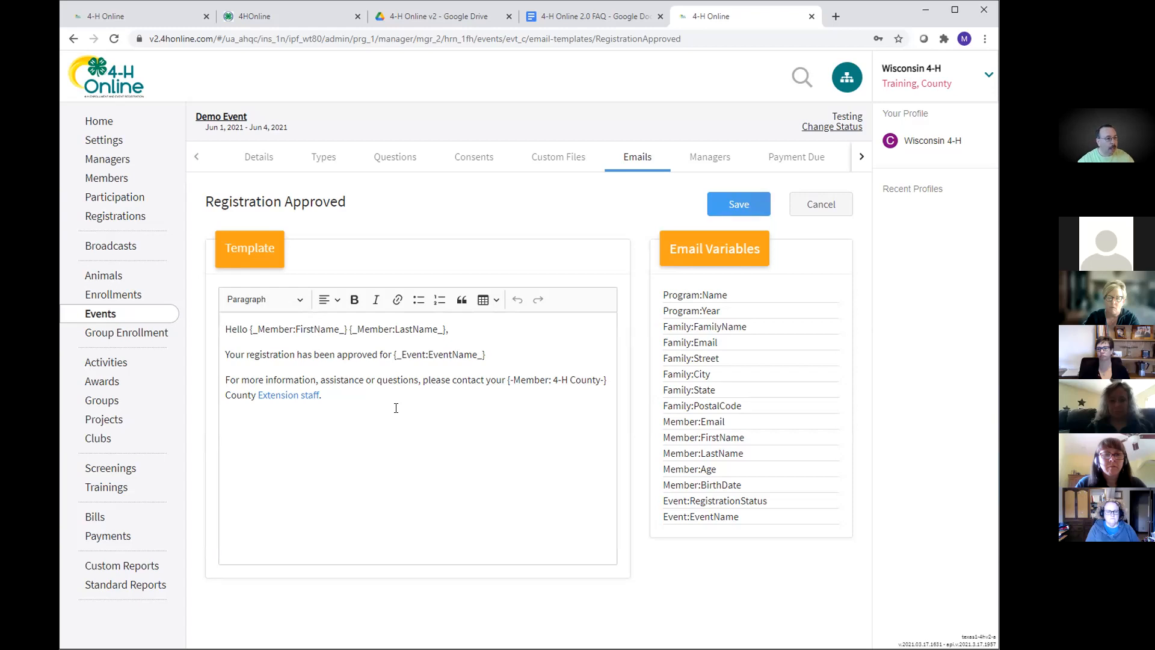
click(726, 210)
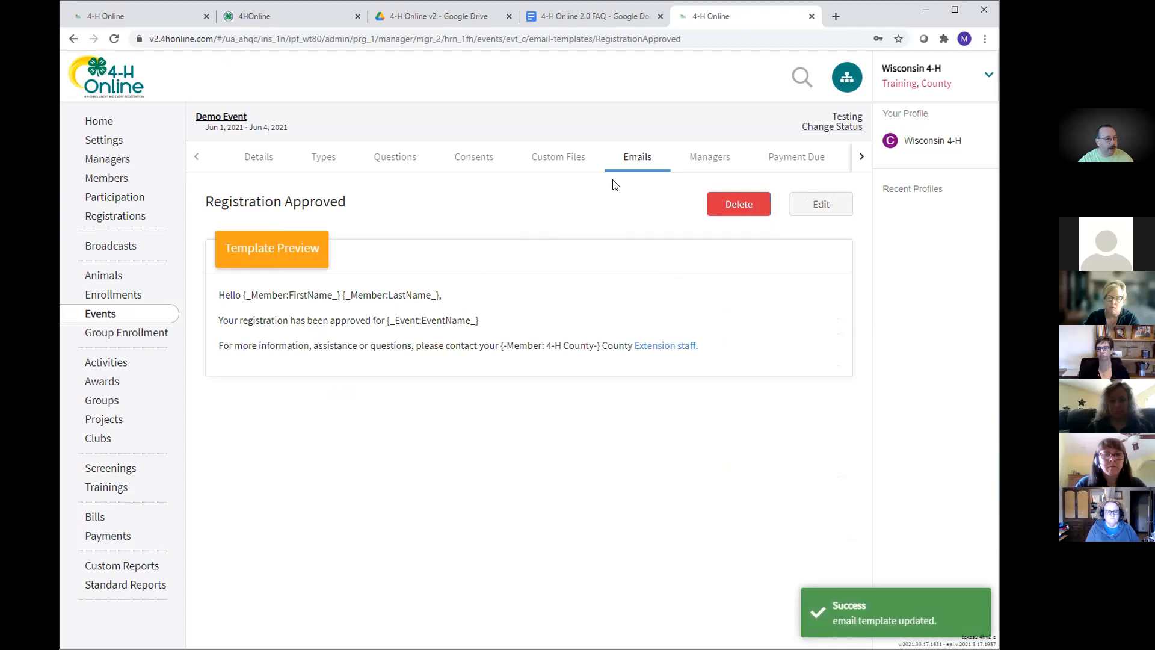
click(635, 161)
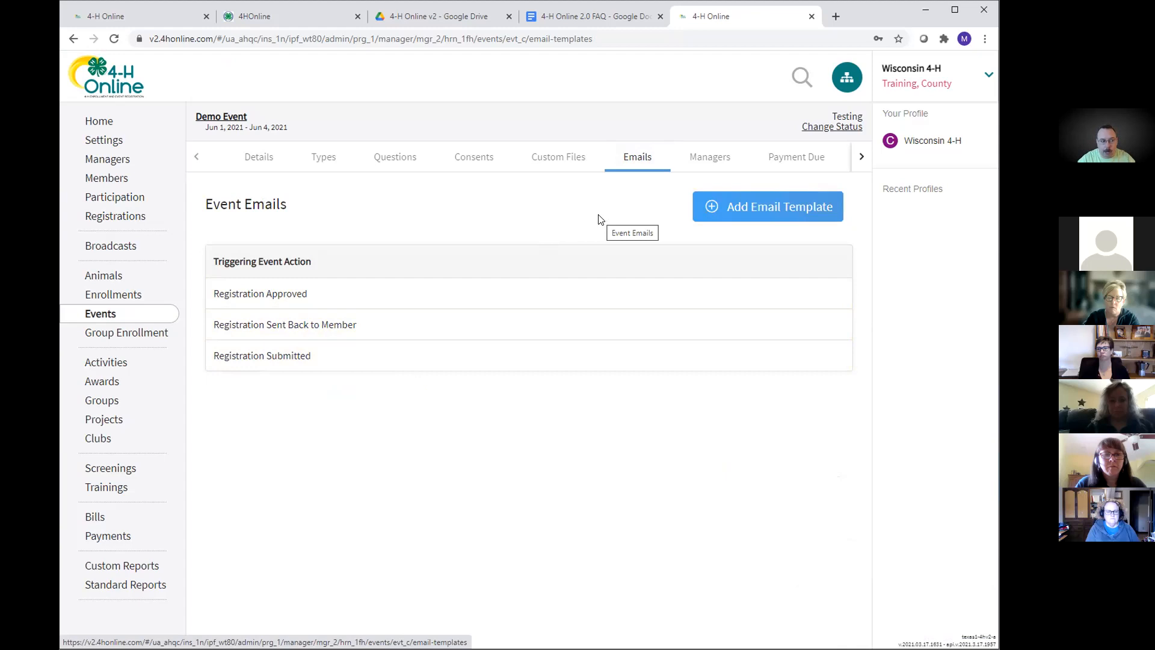
Begin adding a manager to Demo Event, choosing the colleague's university e-mail account and the Staff role.
click(710, 160)
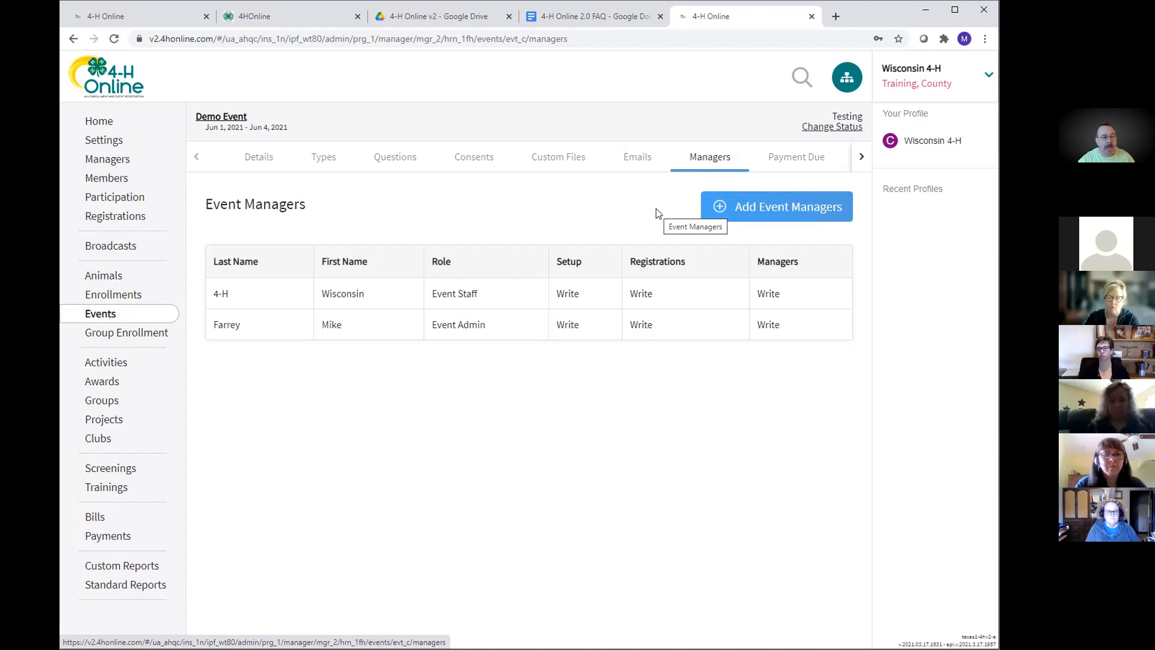
click(782, 207)
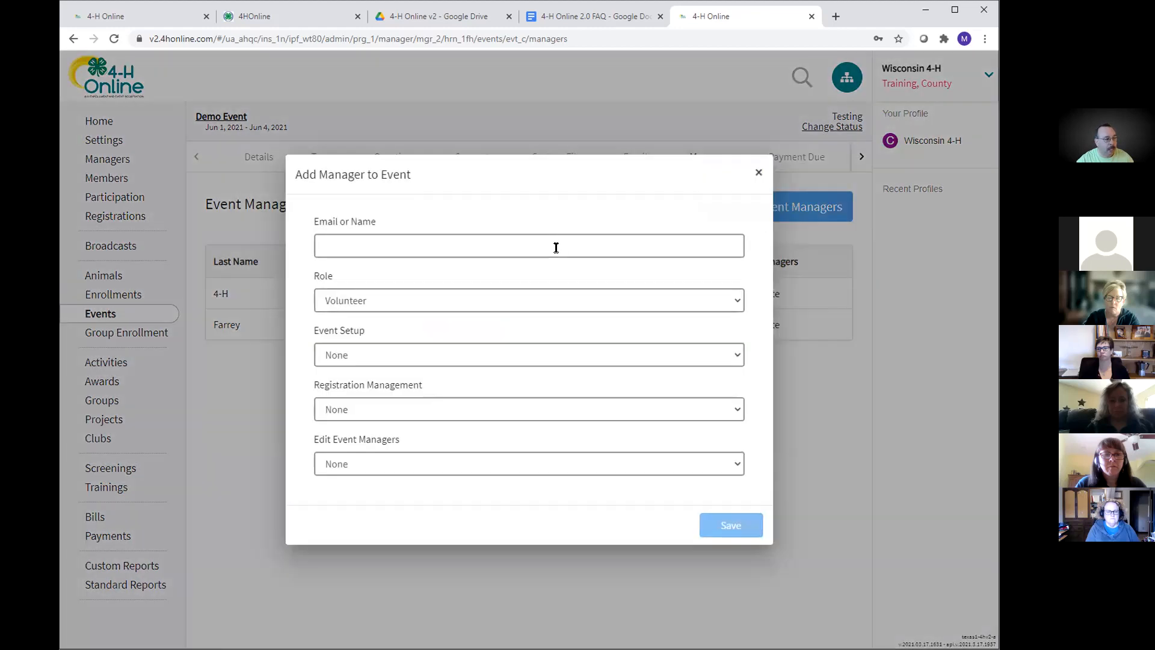
click(555, 245)
text(al)
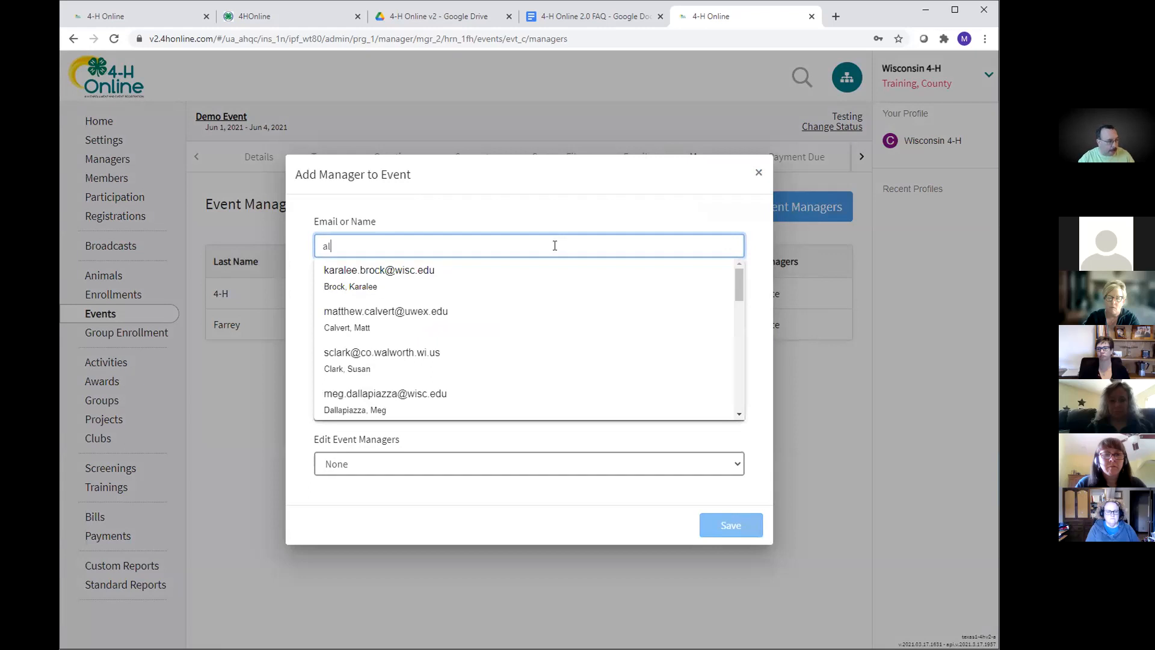
text(y)
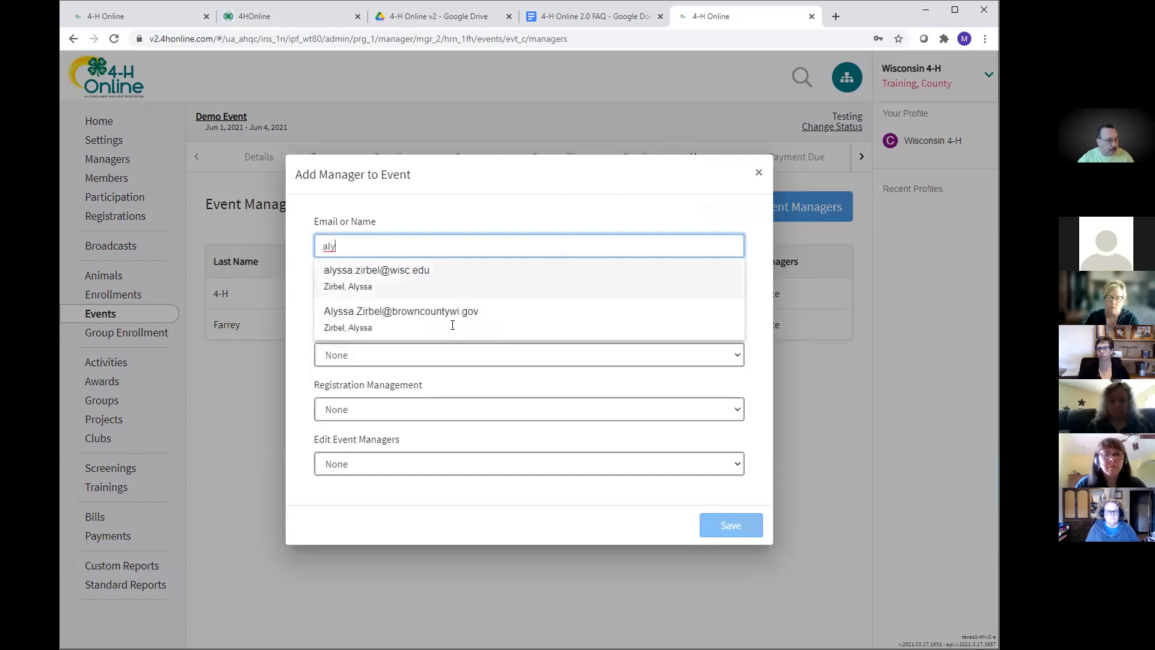
click(457, 276)
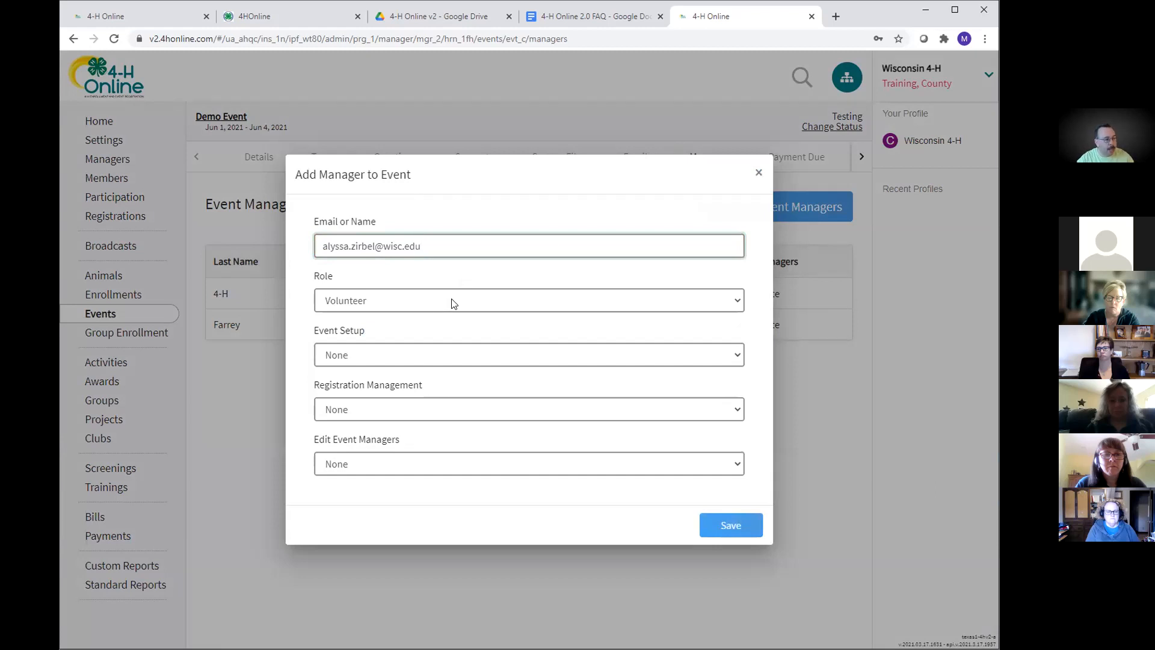
click(453, 302)
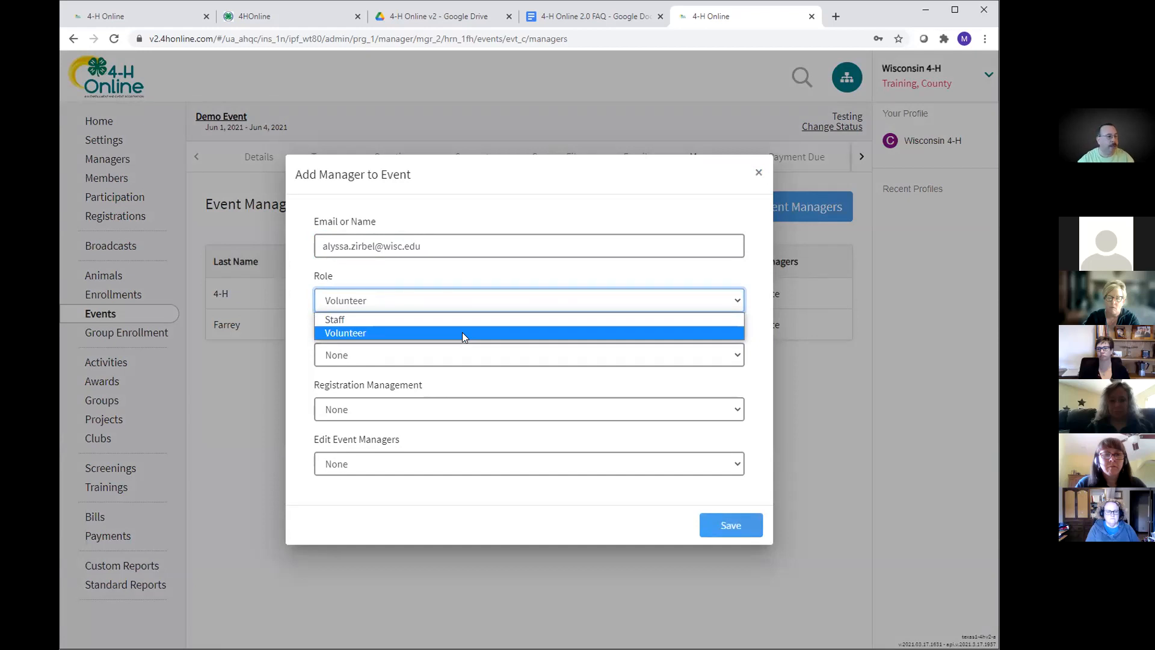
click(470, 320)
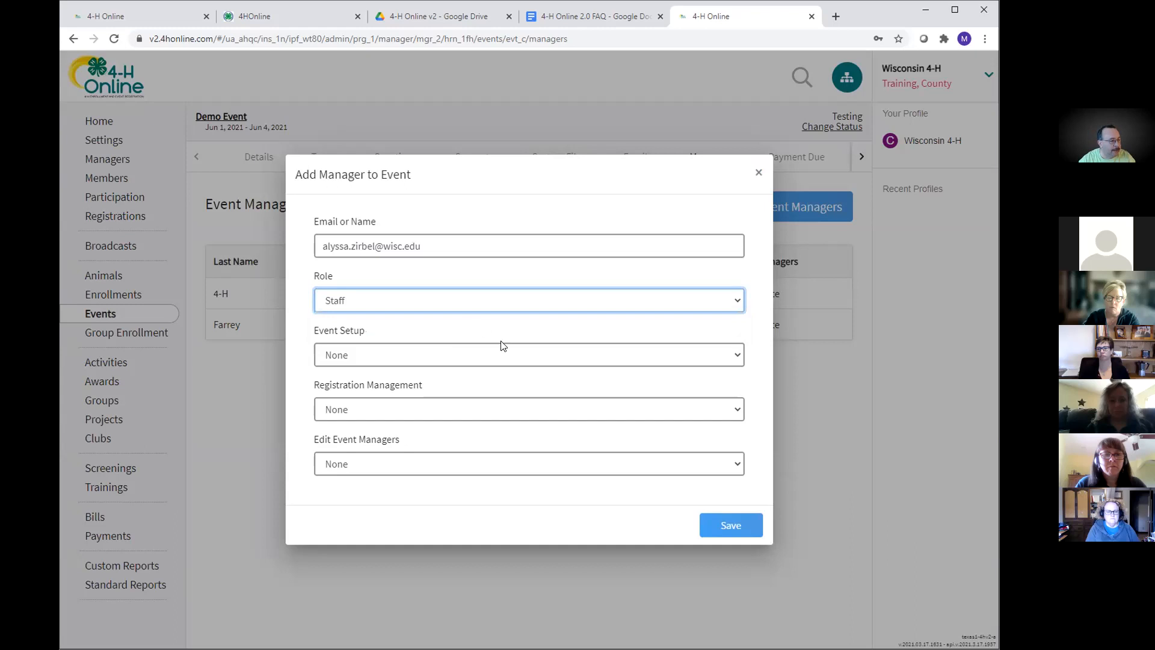
Grant the new manager Read access for Event Setup and Write access for Registration Management and Edit Event Managers, and save.
click(466, 356)
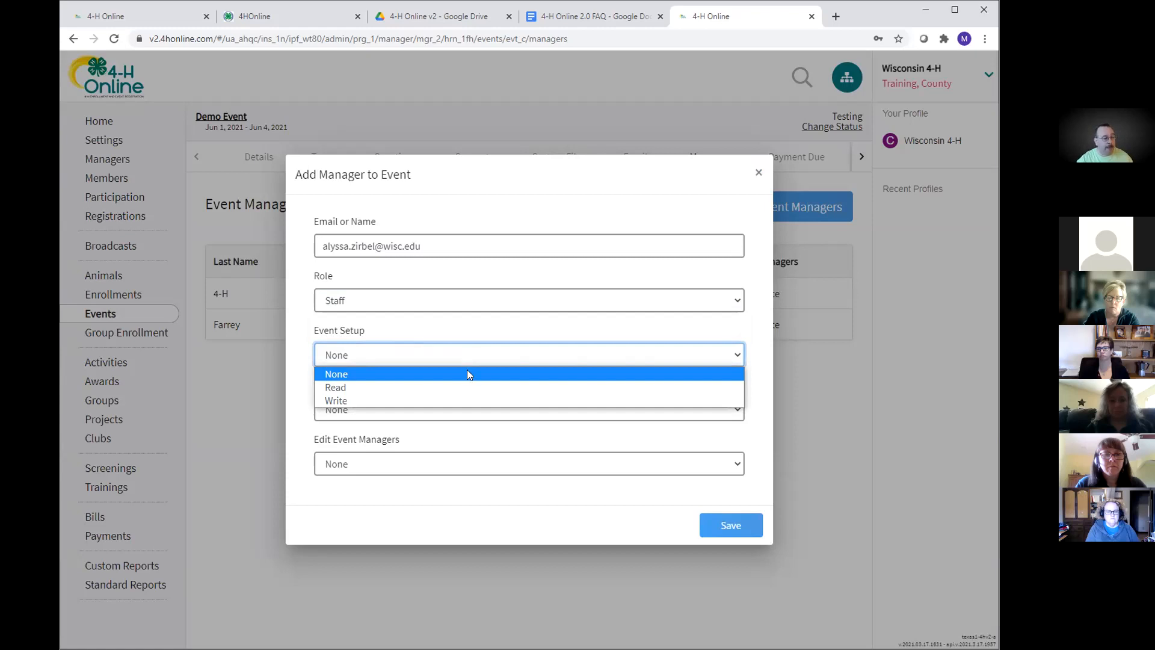
click(473, 387)
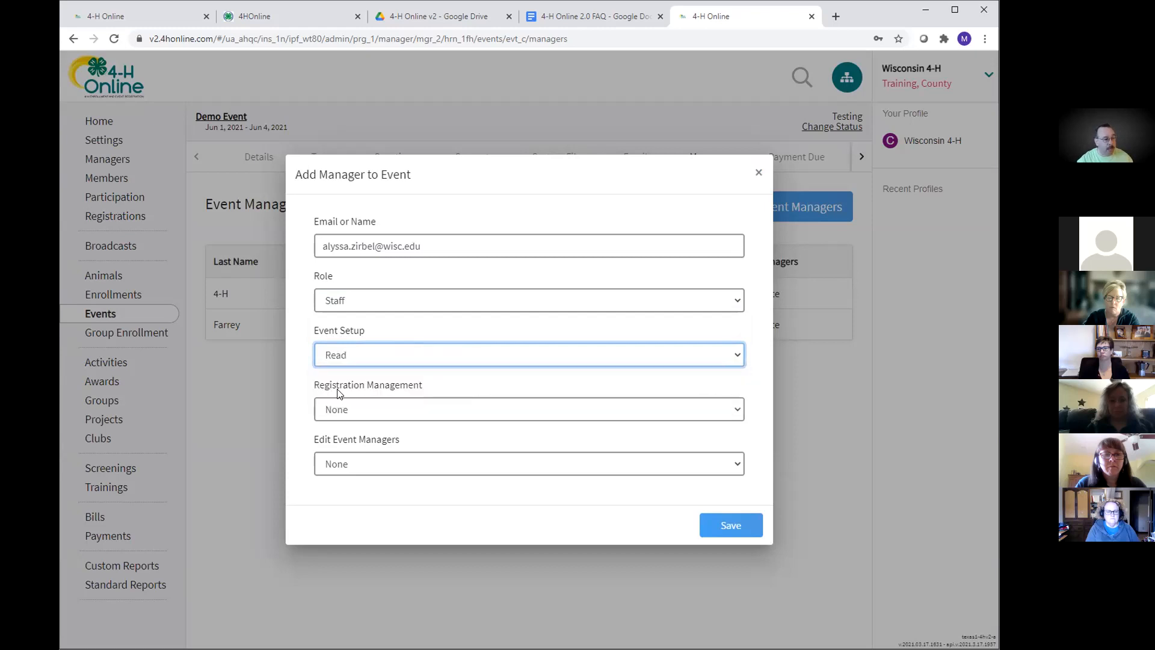
click(477, 412)
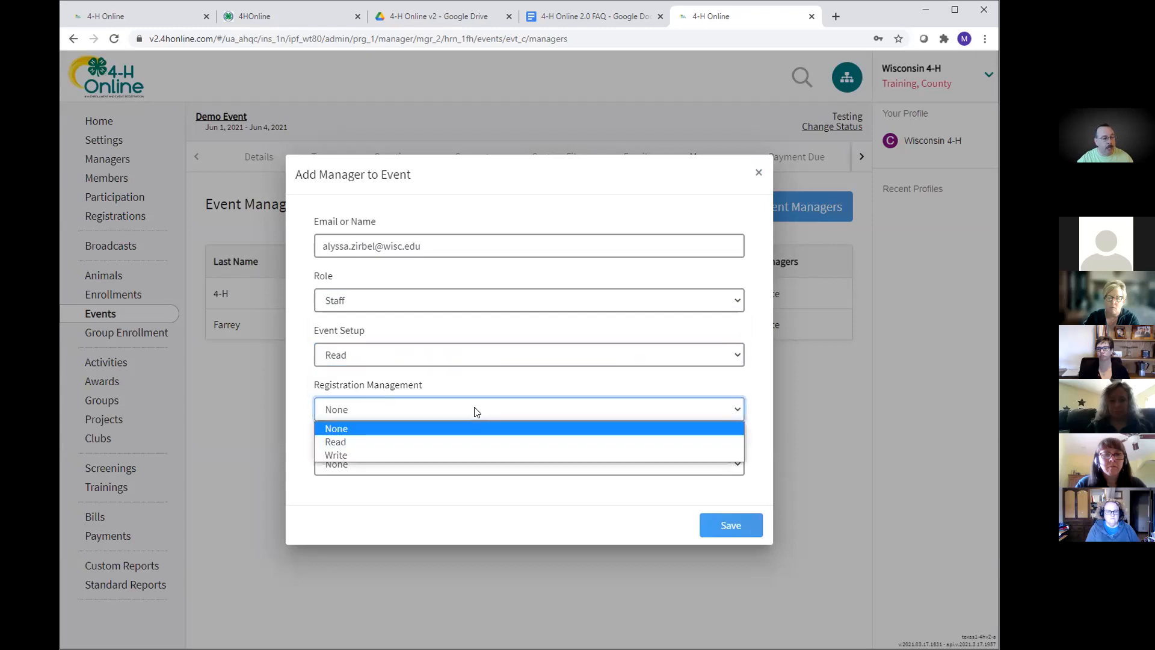
click(487, 456)
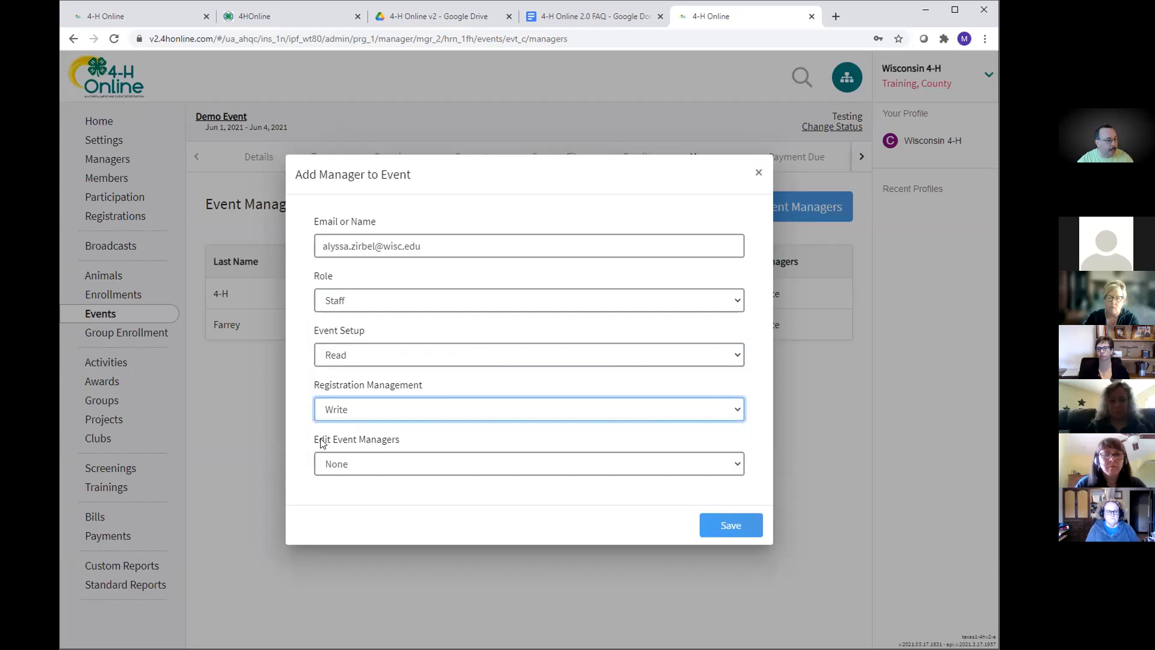
click(472, 465)
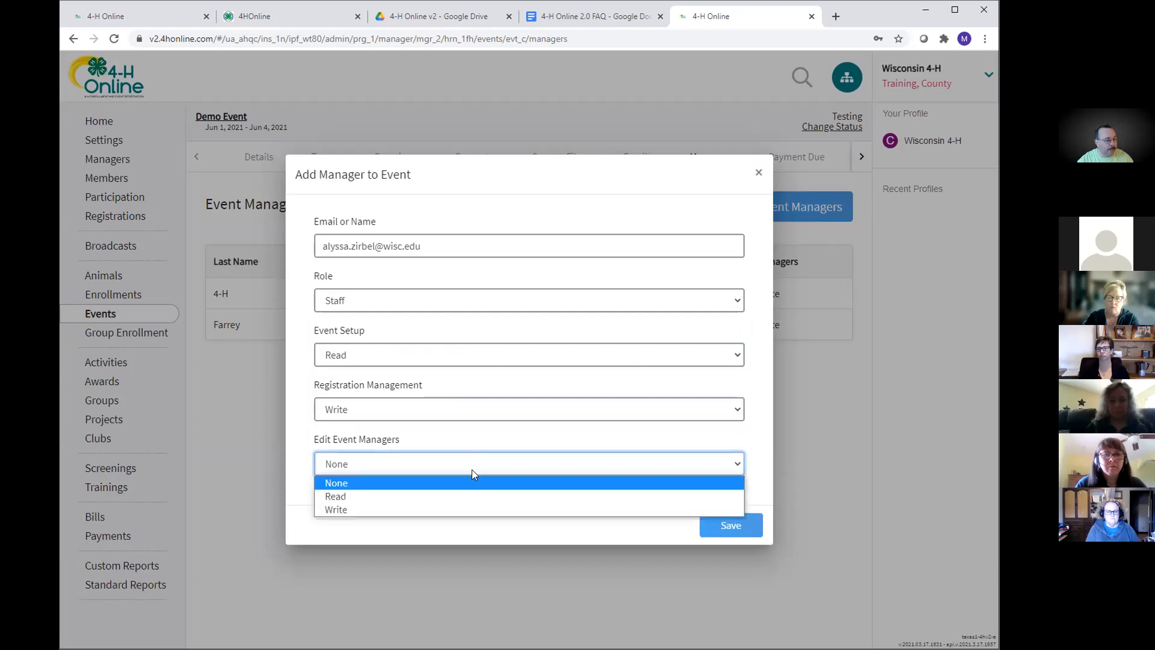
click(479, 509)
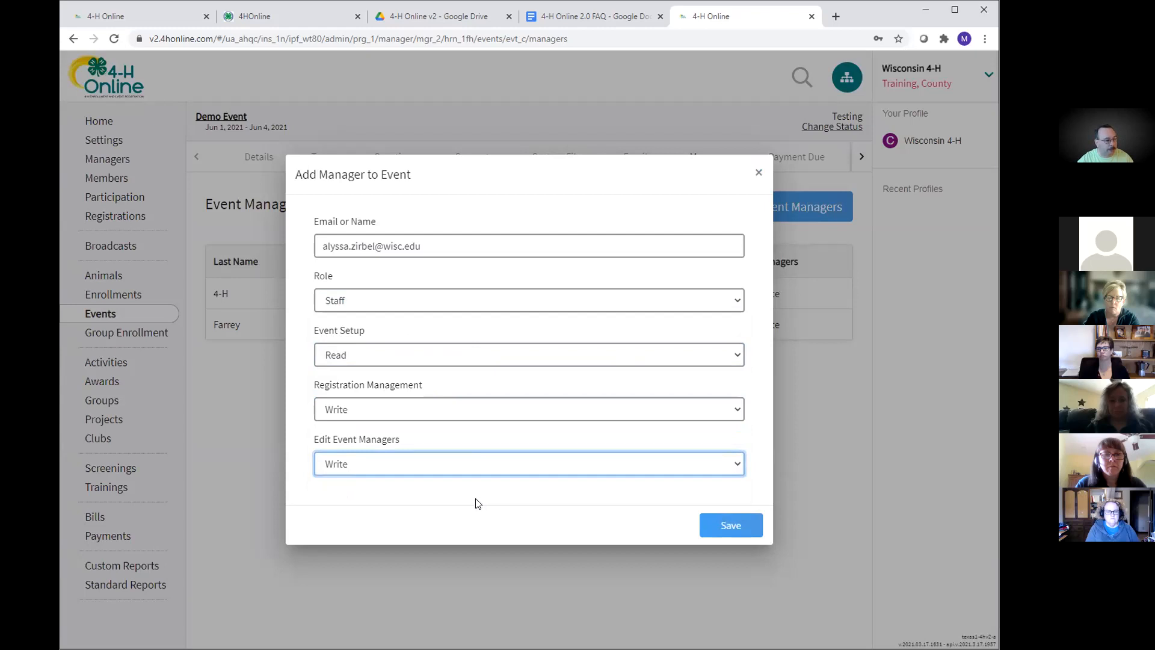
click(730, 527)
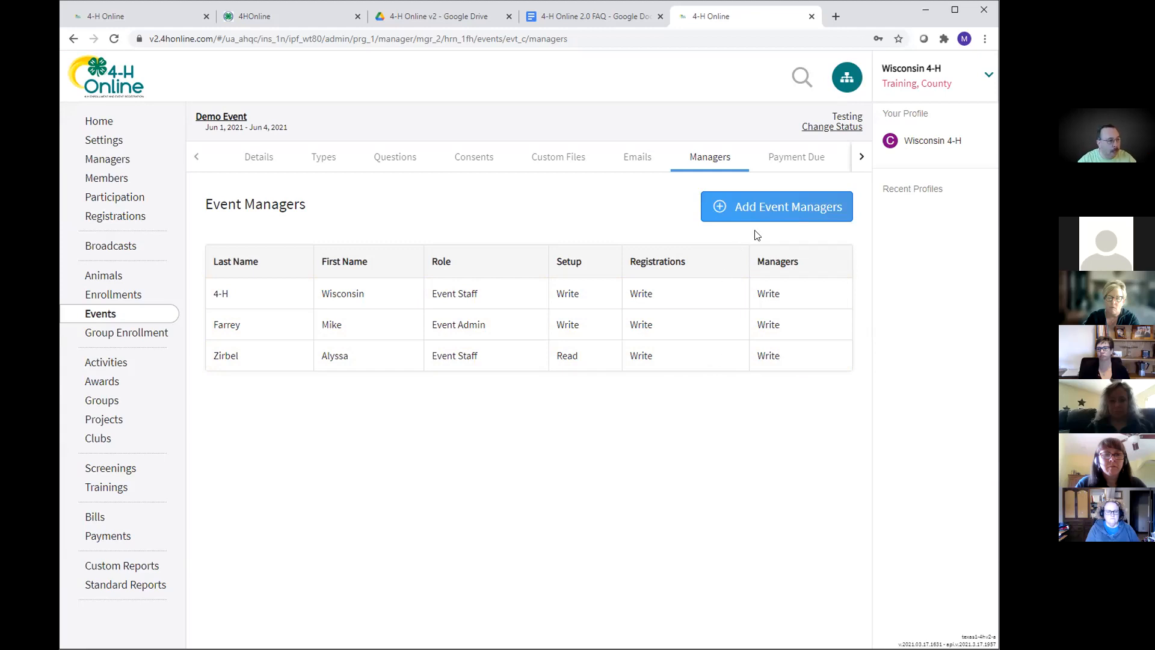
View Demo Event's registrations, and add a custom report named "Roster" to the Wisconsin's Demo Event Reports folder.
click(863, 158)
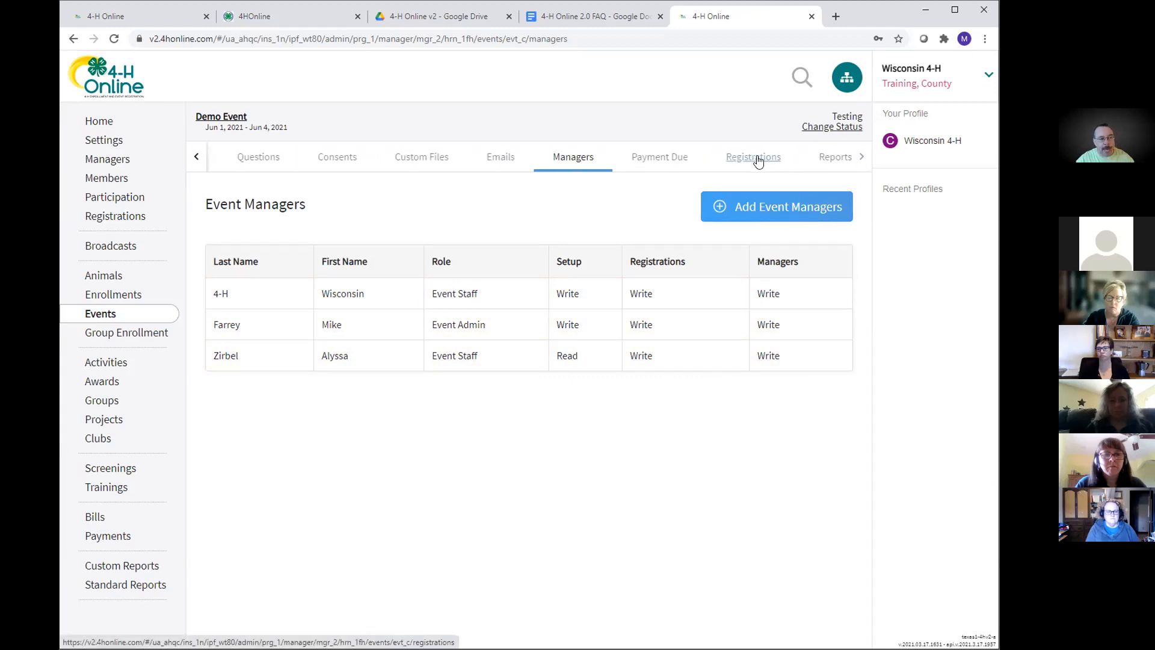
click(757, 158)
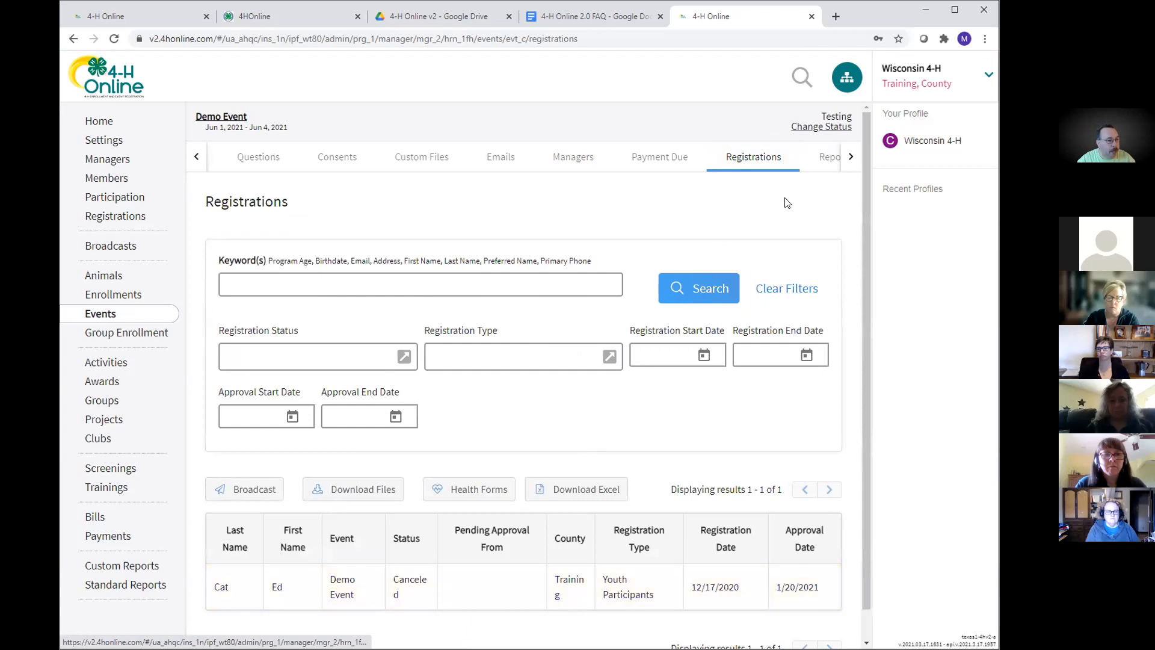
click(826, 162)
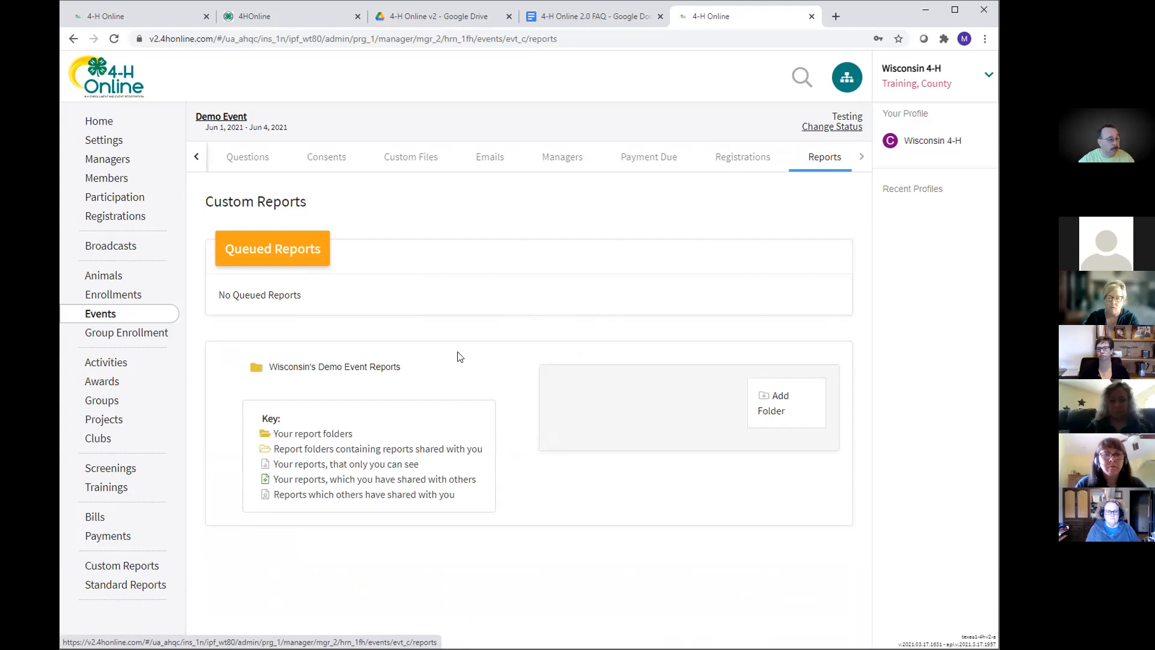
click(349, 369)
click(769, 465)
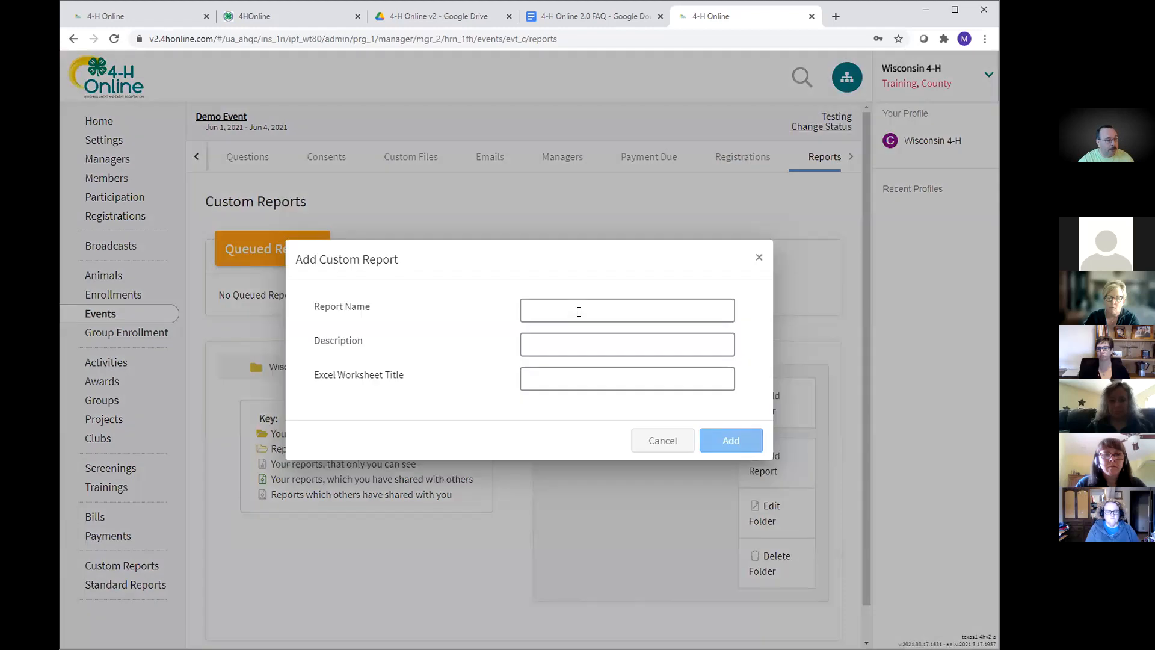
click(579, 311)
text(Roster)
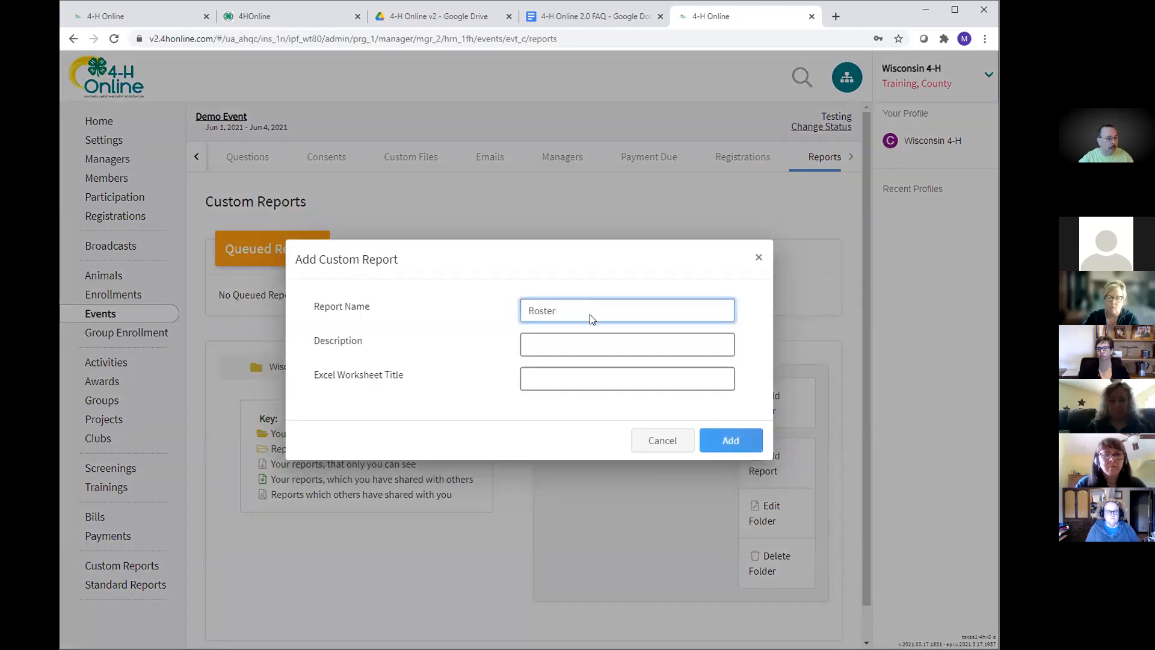
click(736, 438)
scroll(552, 419, down, 4)
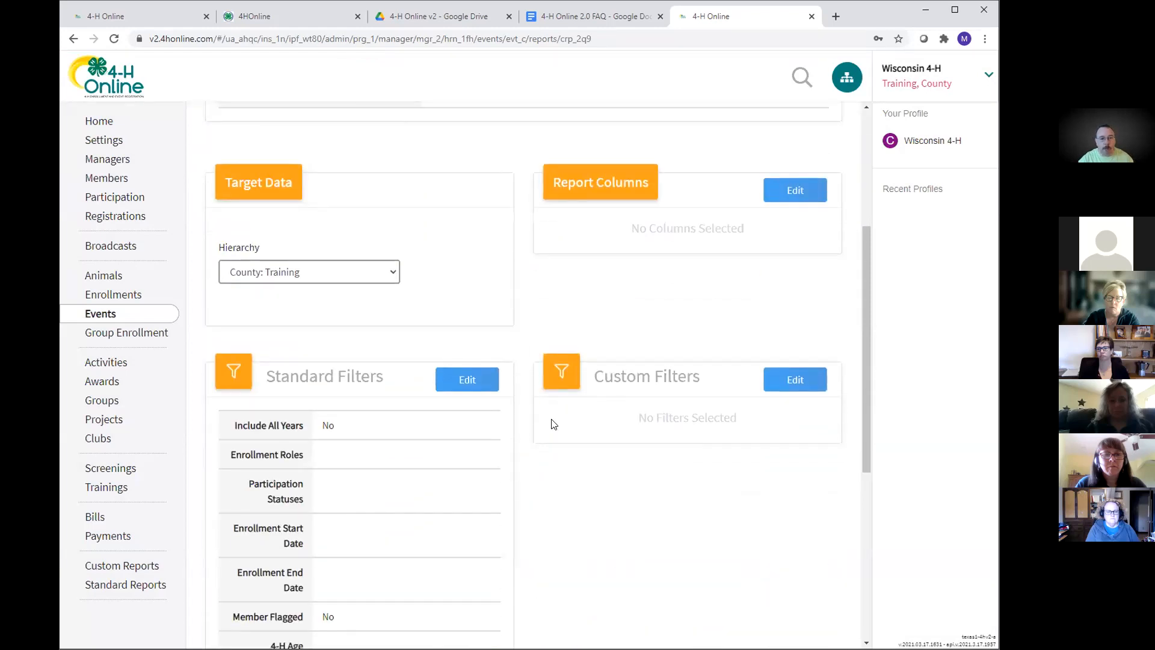
scroll(561, 425, up, 4)
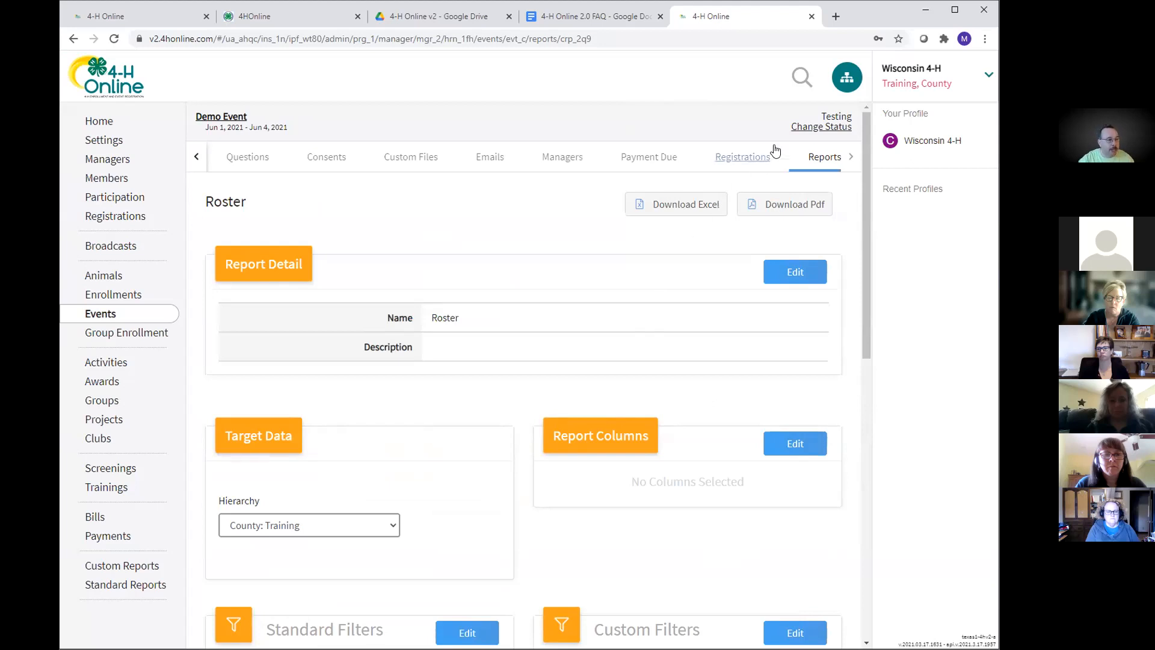
Change Demo Event's status to Active and save it.
click(812, 128)
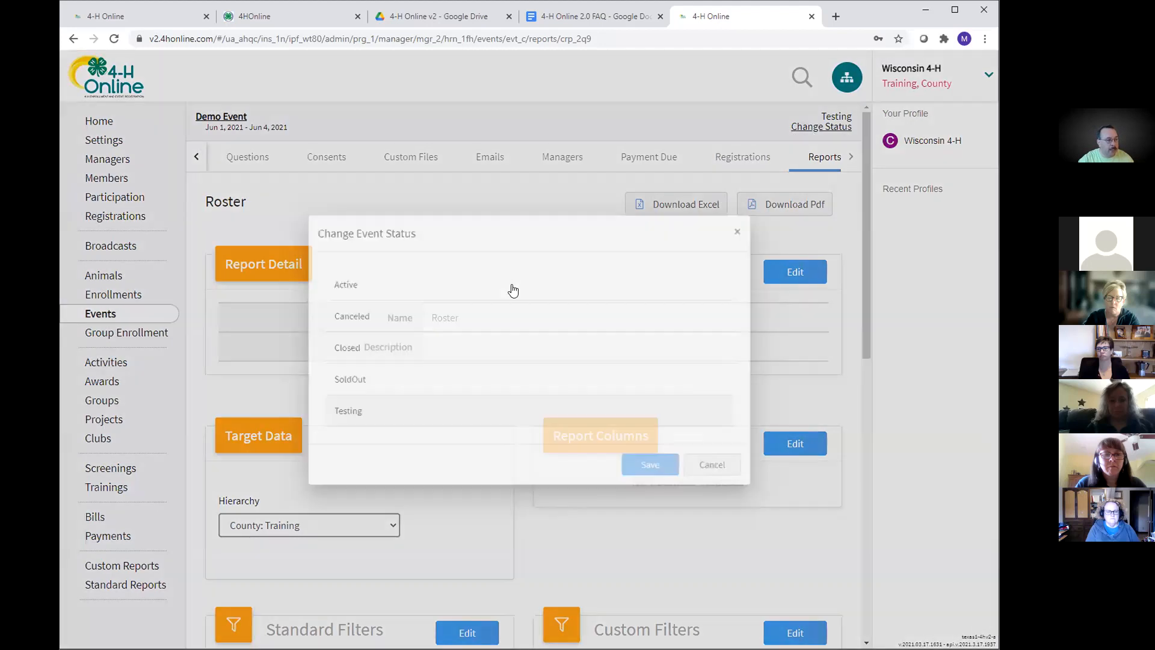
click(513, 291)
click(660, 477)
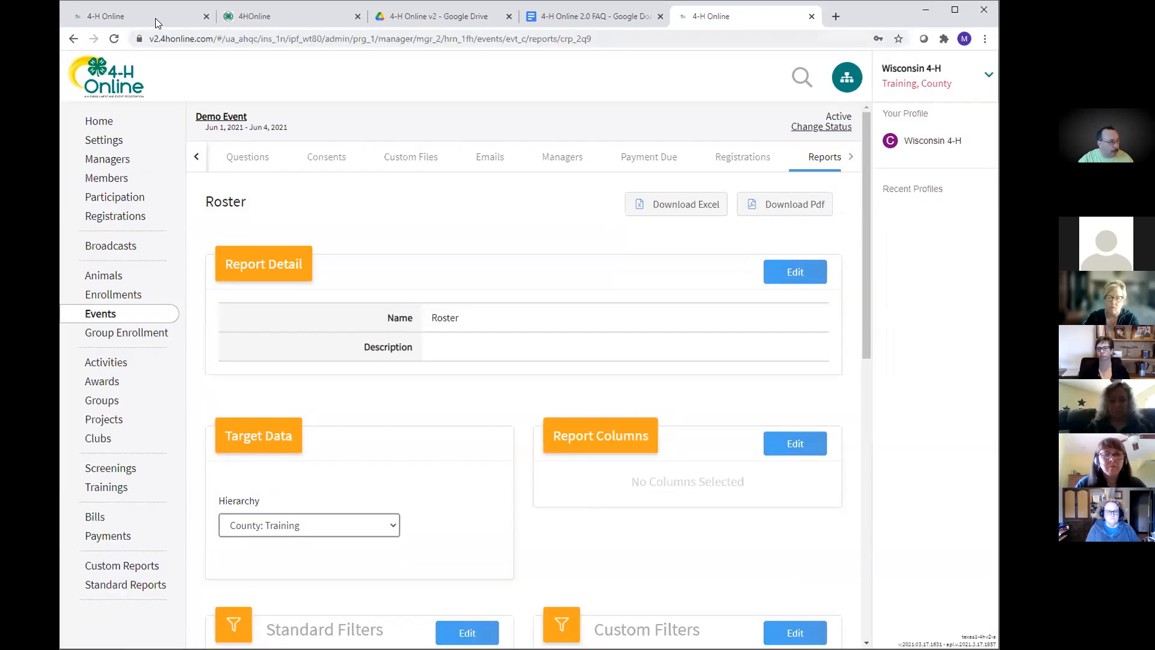
Switch to the family's 4-H Online browser page and sign in with the demo family's saved e-mail and password.
click(155, 23)
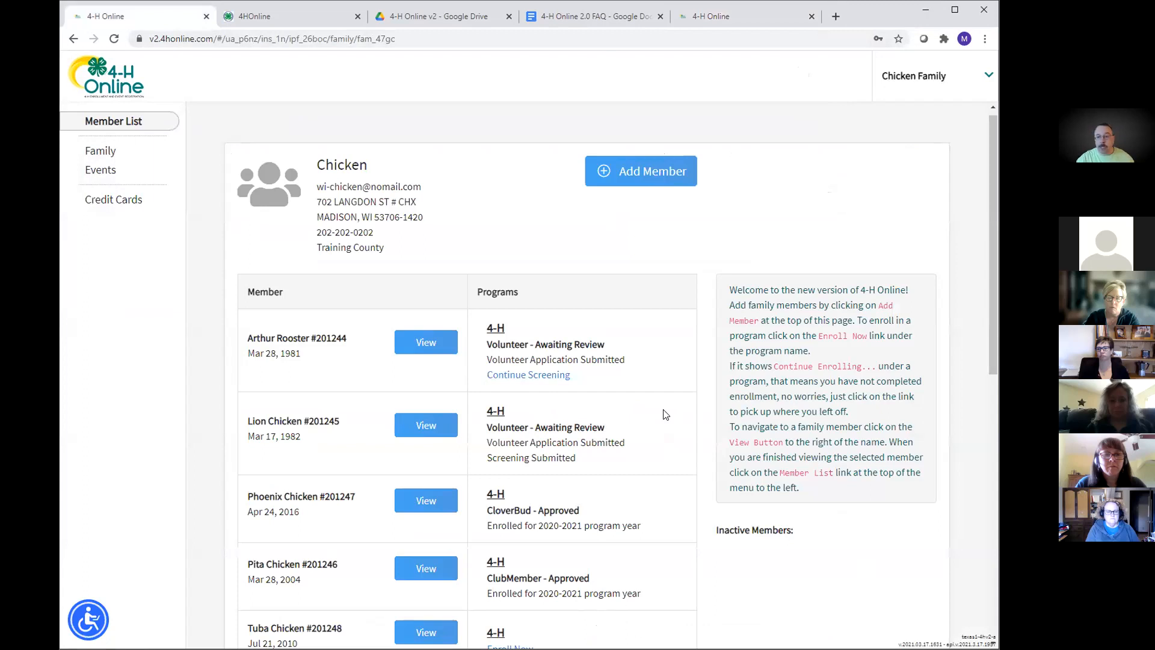
scroll(665, 414, down, 1)
scroll(665, 415, down, 1)
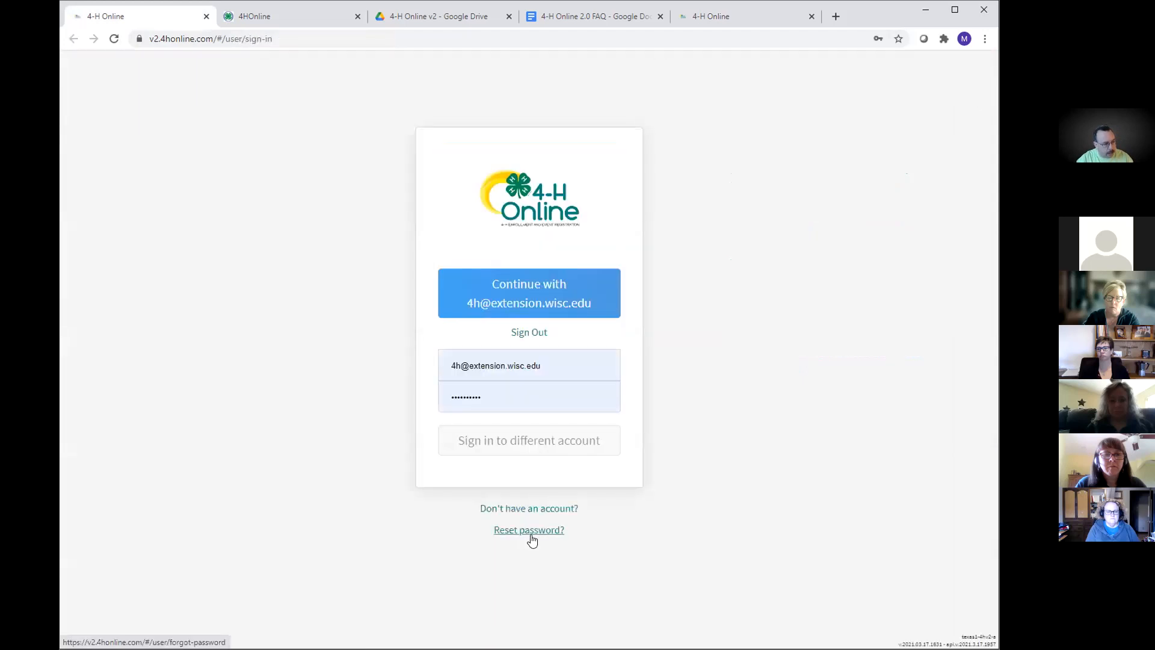
click(552, 366)
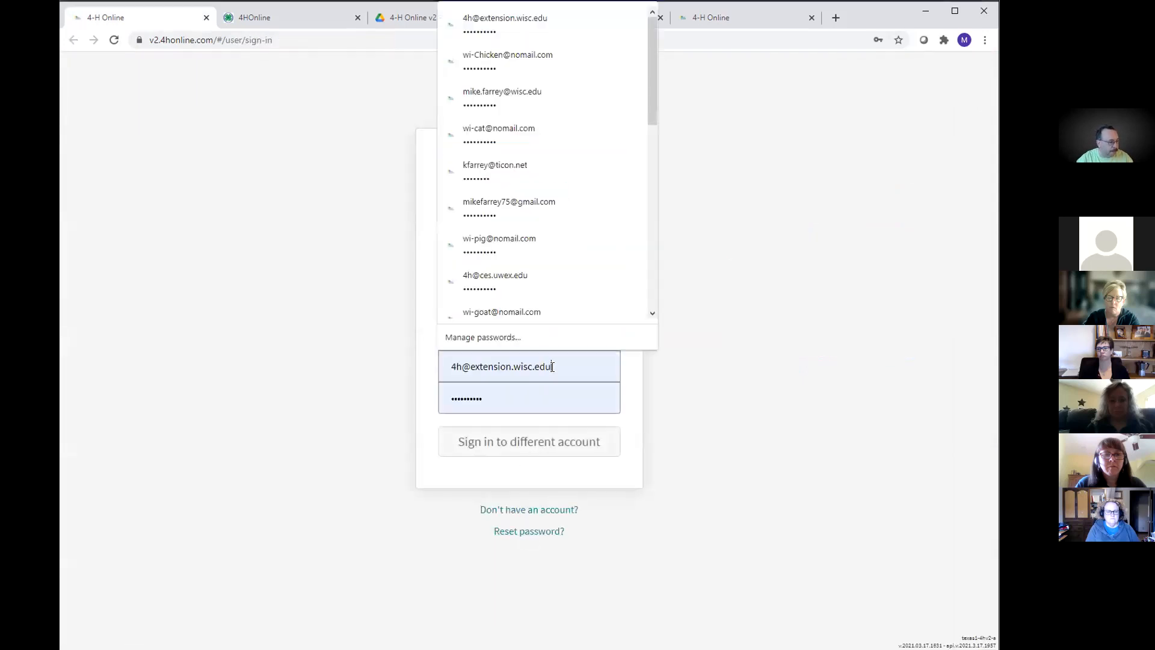
click(542, 58)
click(515, 444)
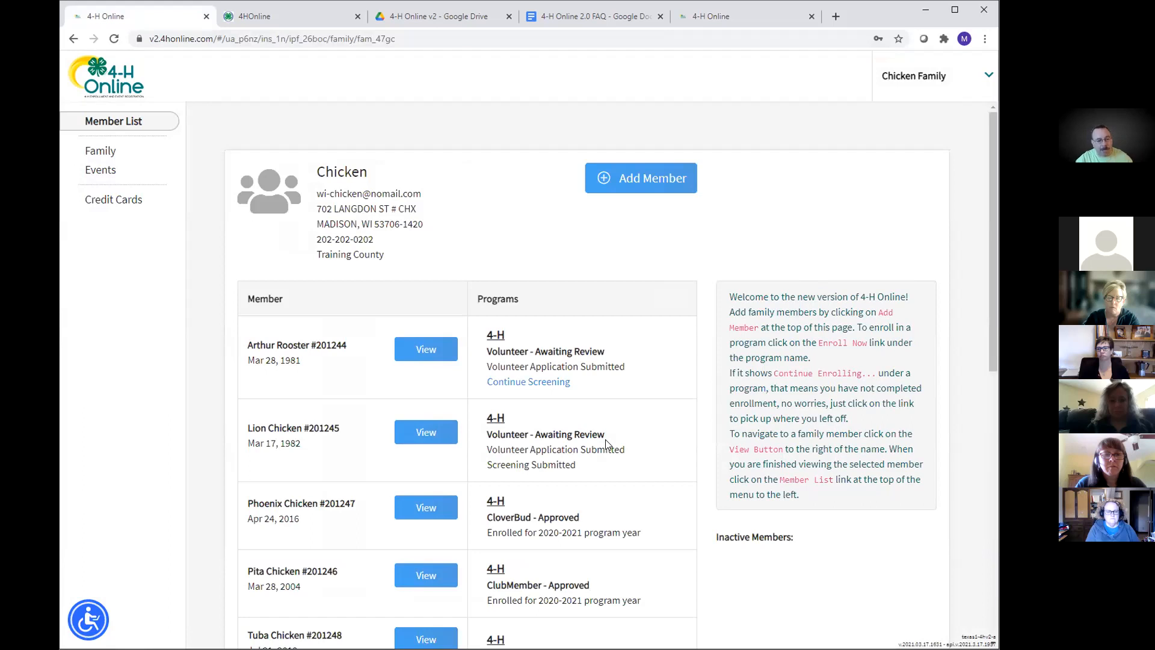
Examine how Demo Event's title, picture and description are listed among the events below the family's member list.
scroll(632, 444, down, 2)
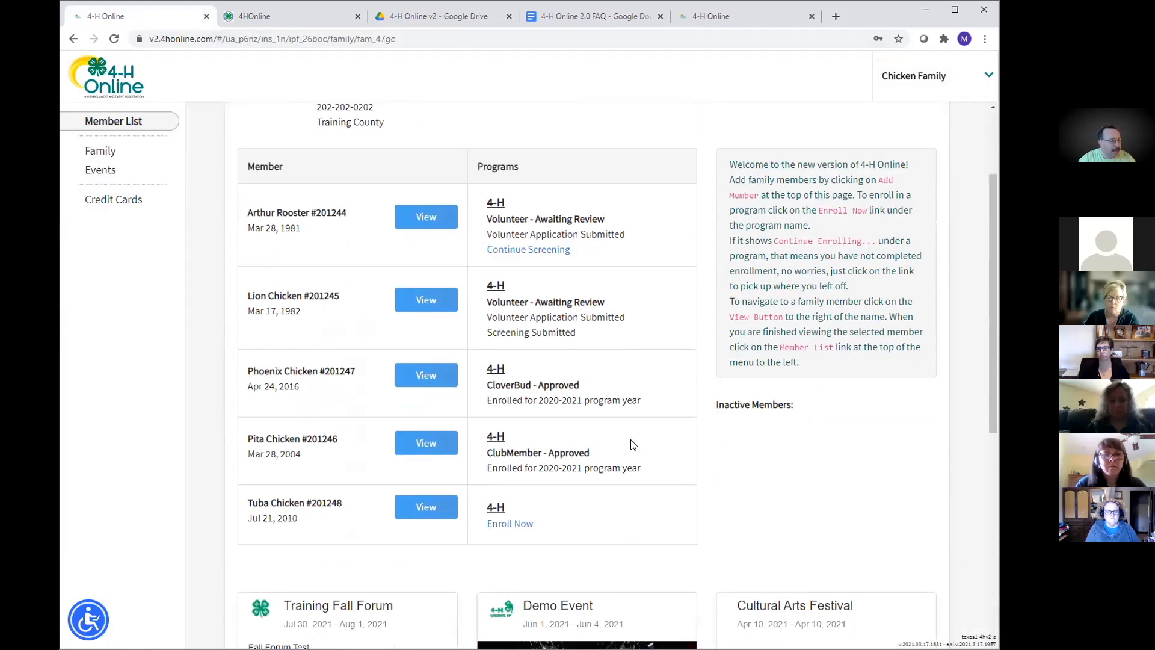
scroll(632, 444, down, 4)
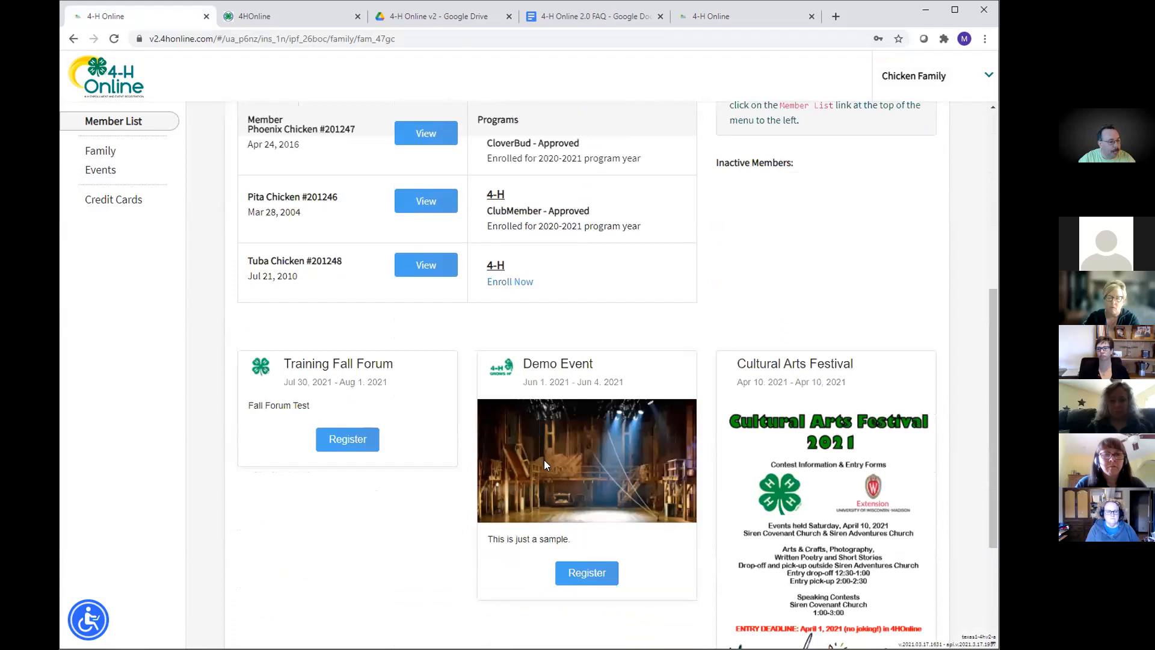
scroll(544, 460, down, 2)
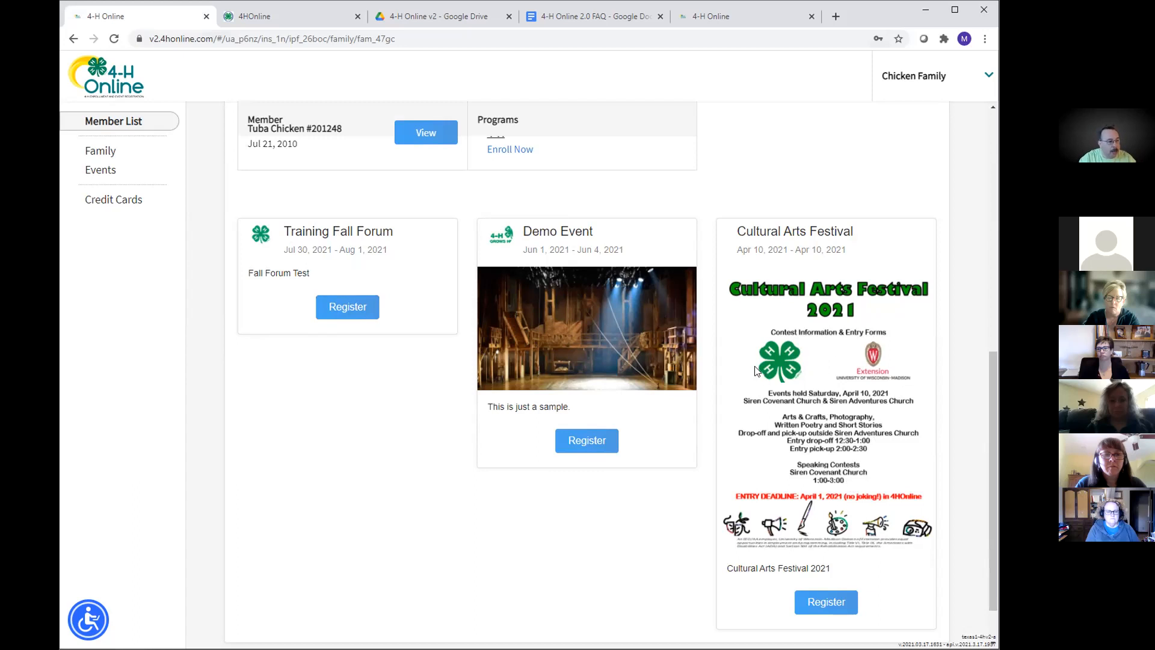
drag(524, 231, 597, 233)
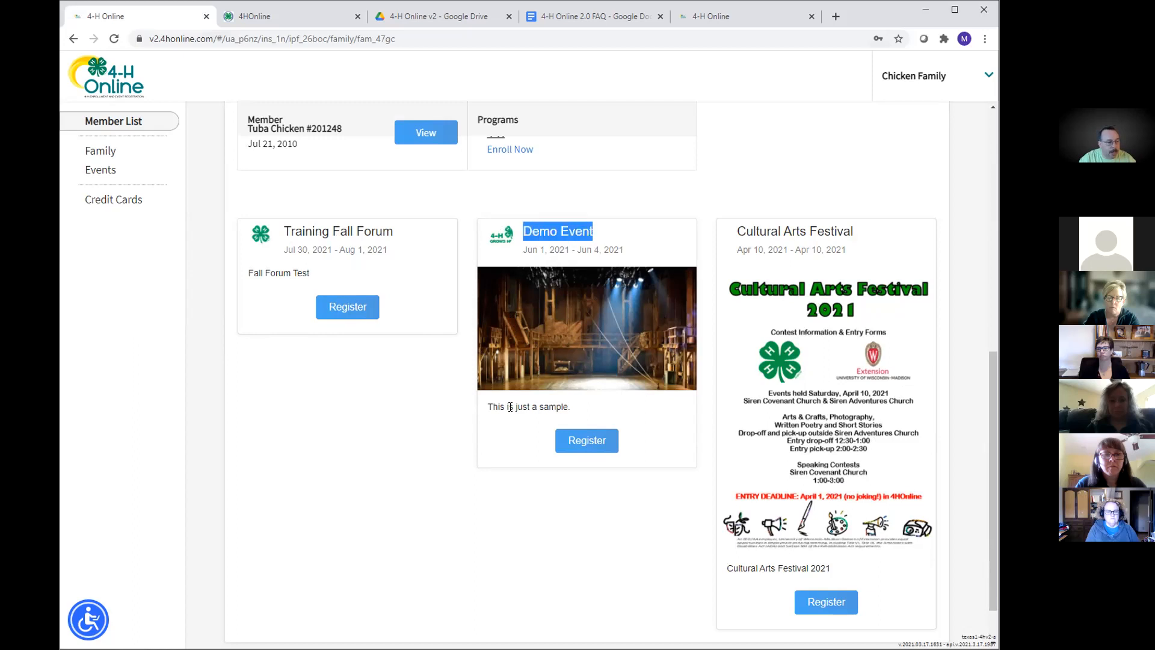
double_click(489, 408)
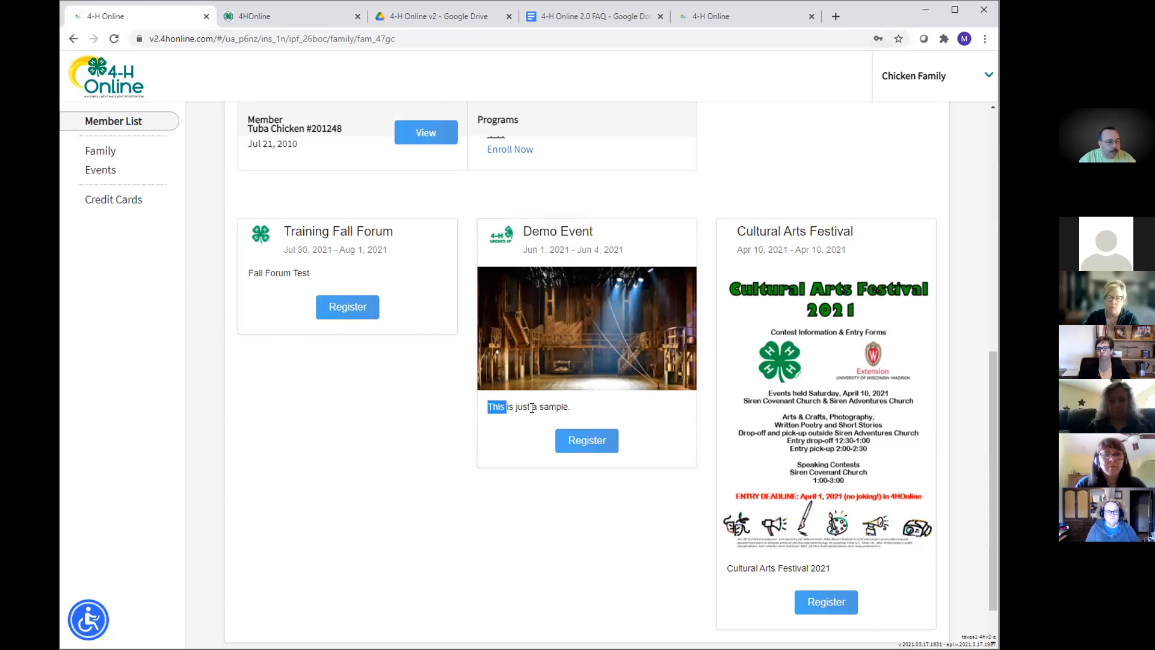
drag(532, 408, 570, 416)
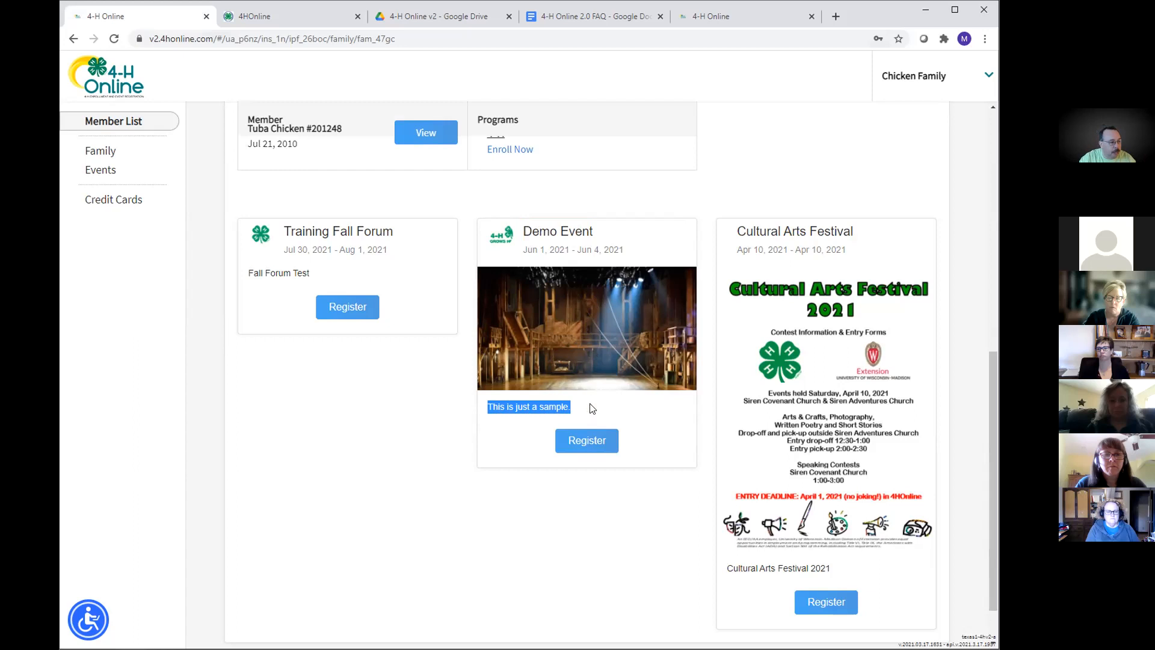
Check which family members can be registered for Demo Event, cancel the selection and go back to the member list.
click(591, 443)
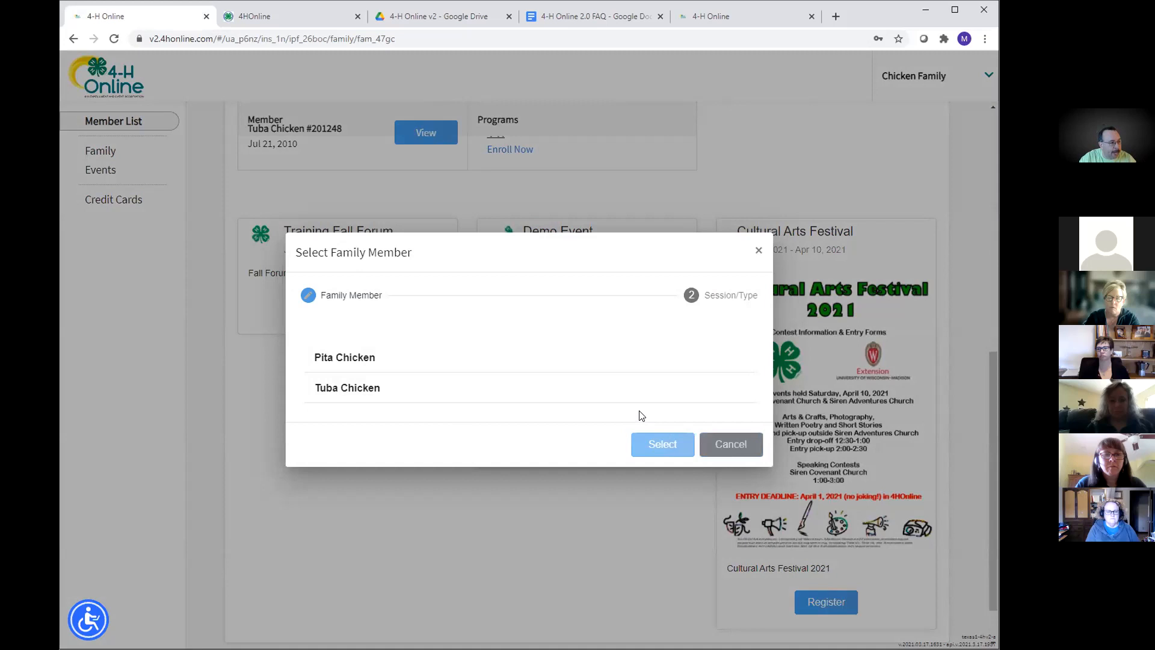
click(731, 444)
scroll(340, 323, up, 4)
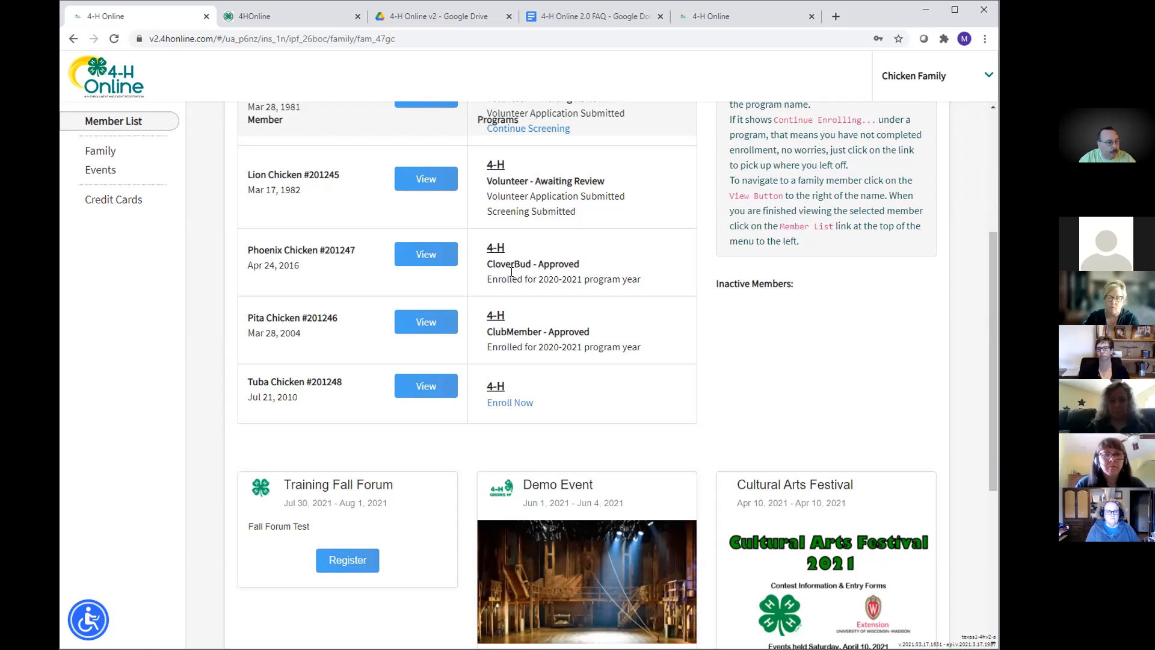
Review the family's member list with its enrollment statuses and the event cards shown below it.
scroll(512, 271, up, 2)
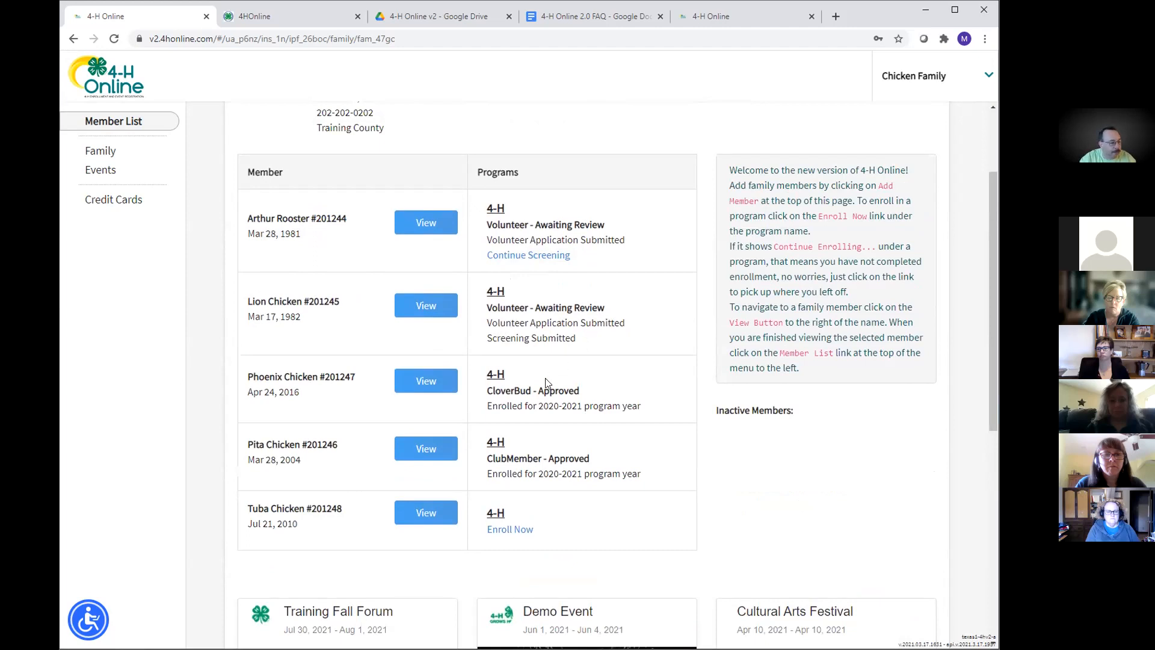
scroll(564, 364, down, 2)
scroll(547, 384, down, 2)
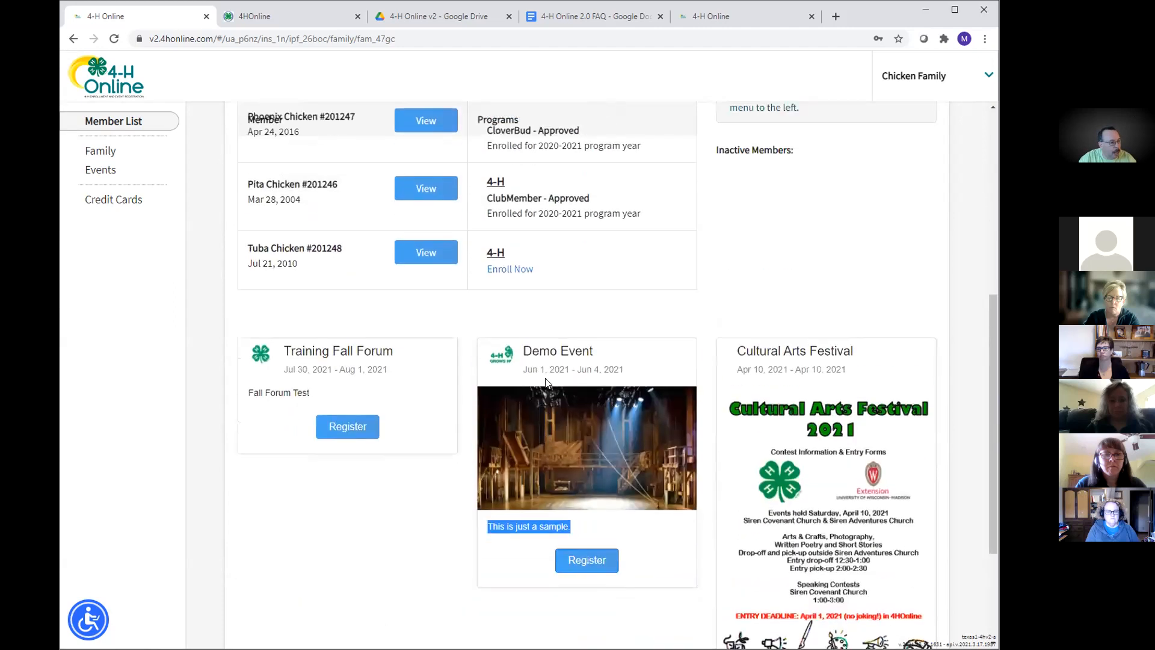
scroll(546, 383, up, 2)
scroll(546, 379, down, 1)
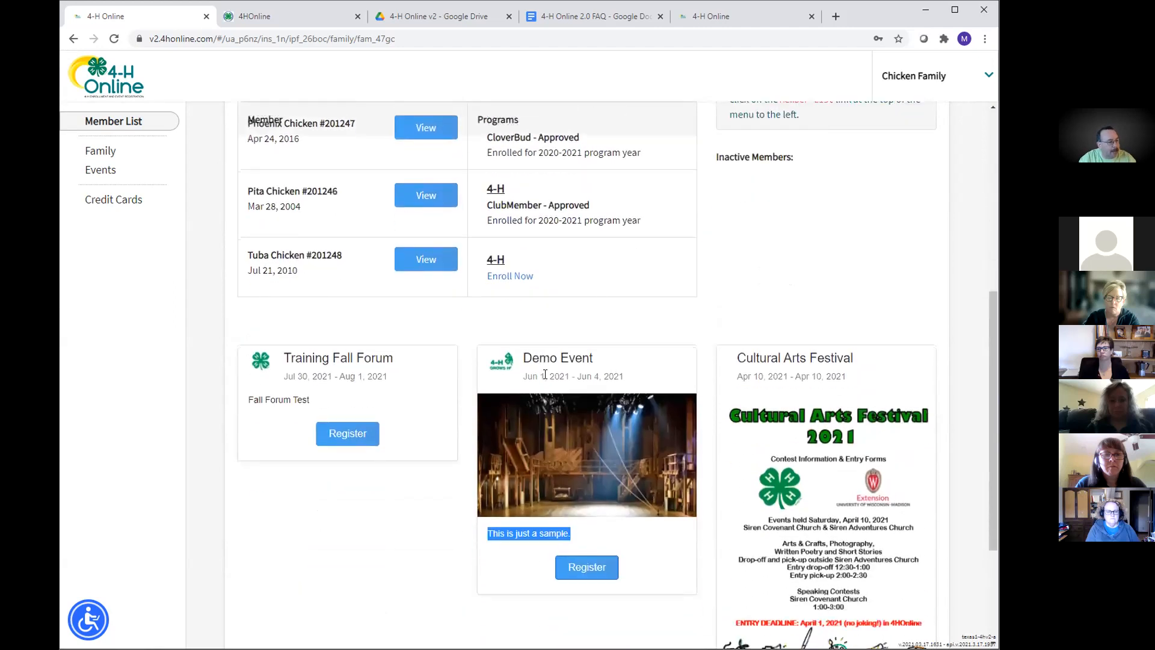
scroll(545, 375, up, 2)
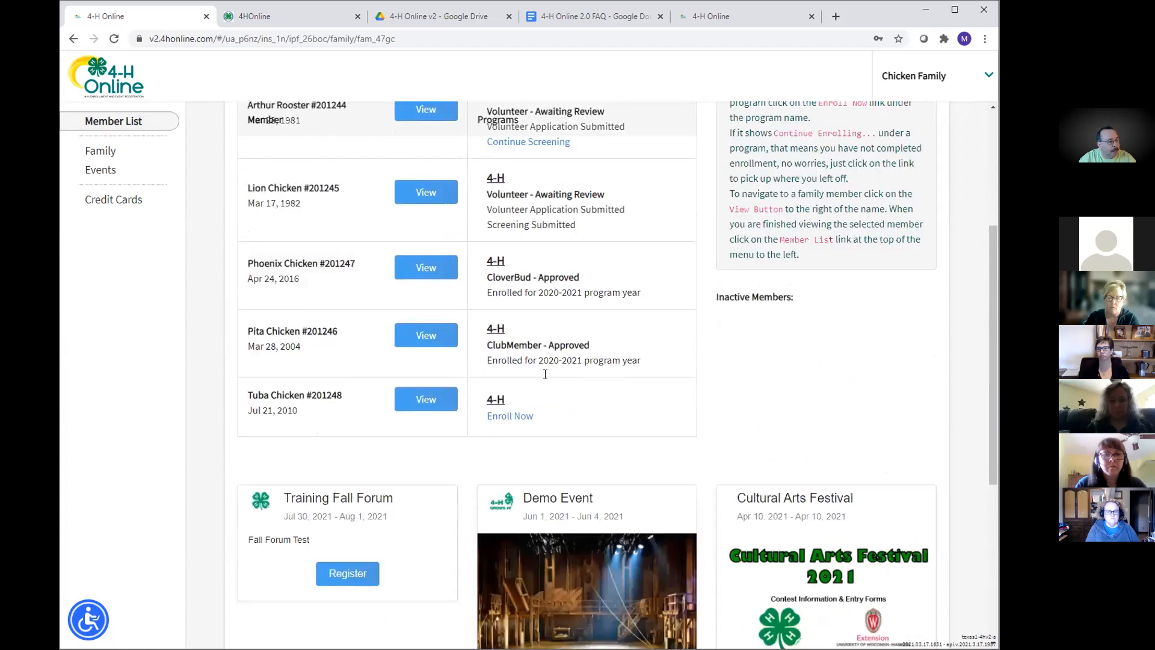
scroll(545, 374, up, 4)
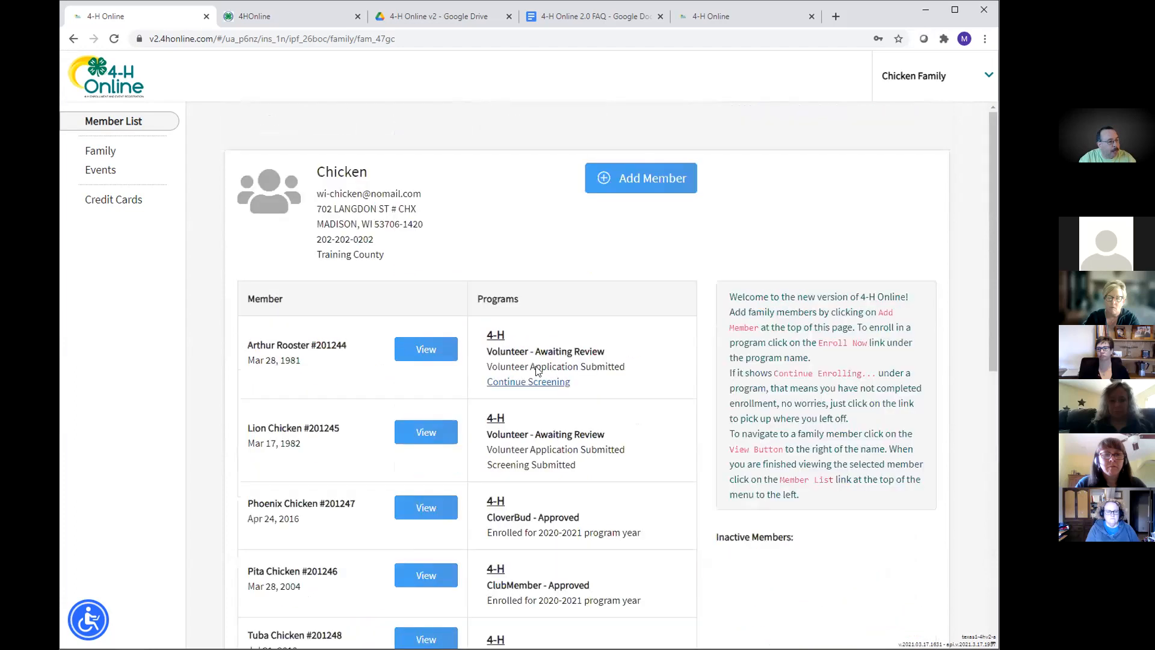
Open the family's Events page and look through all events offered for registration with their dates and descriptions.
scroll(535, 371, down, 5)
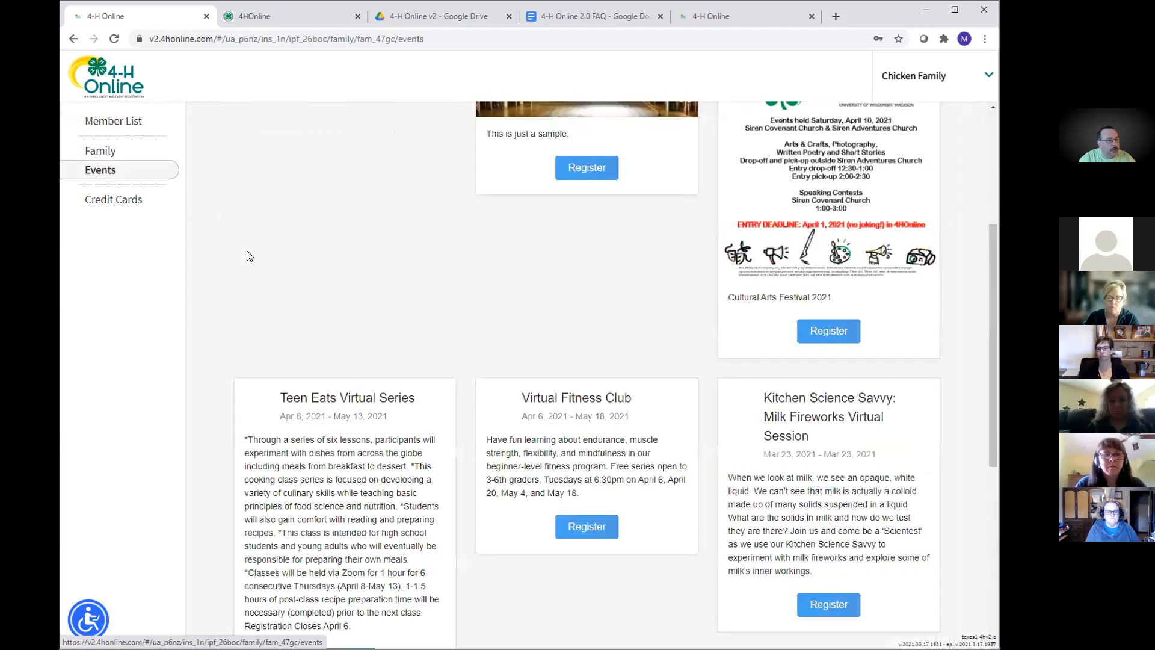
scroll(247, 256, down, 5)
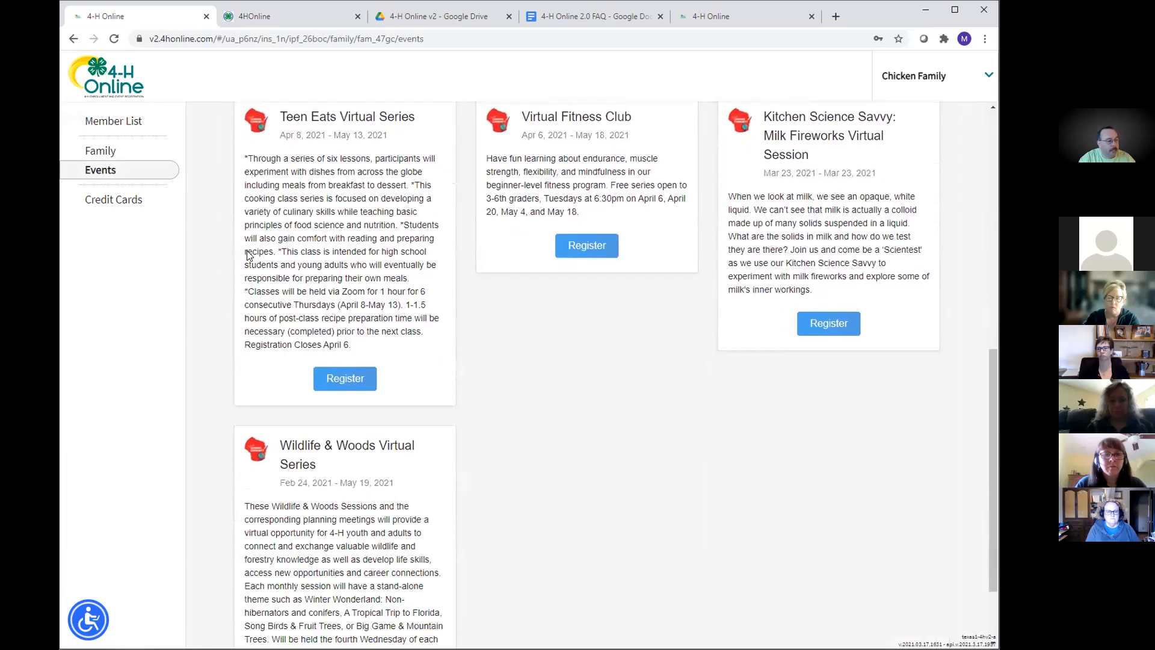
scroll(247, 256, down, 2)
scroll(246, 256, up, 2)
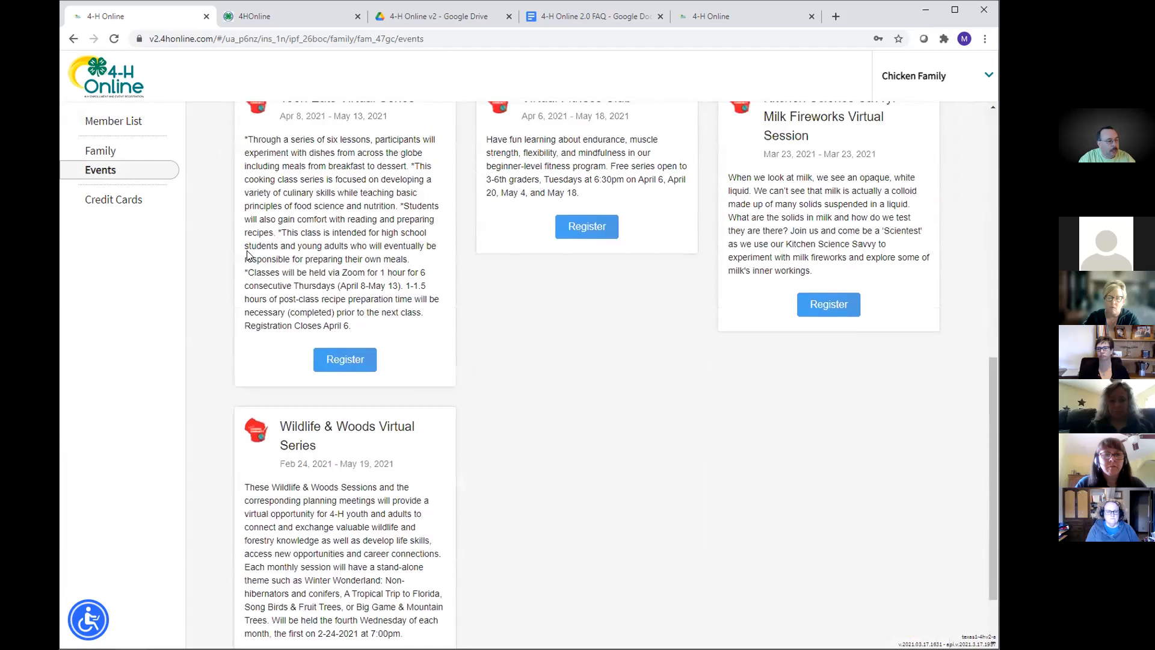
scroll(246, 256, up, 9)
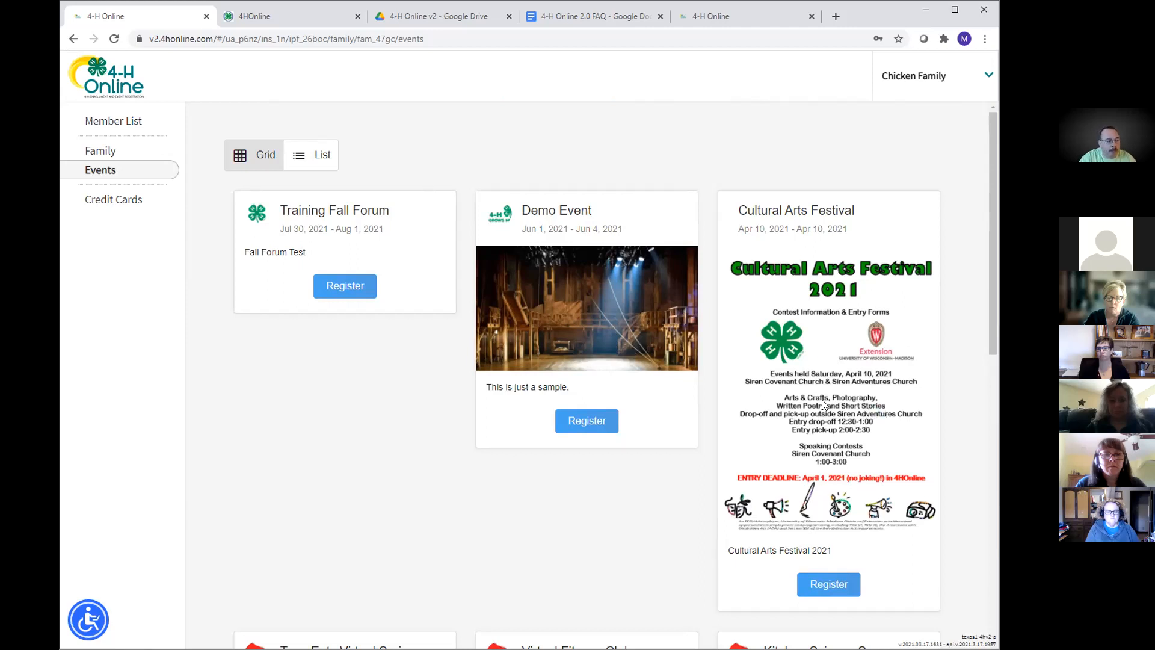
scroll(824, 404, down, 2)
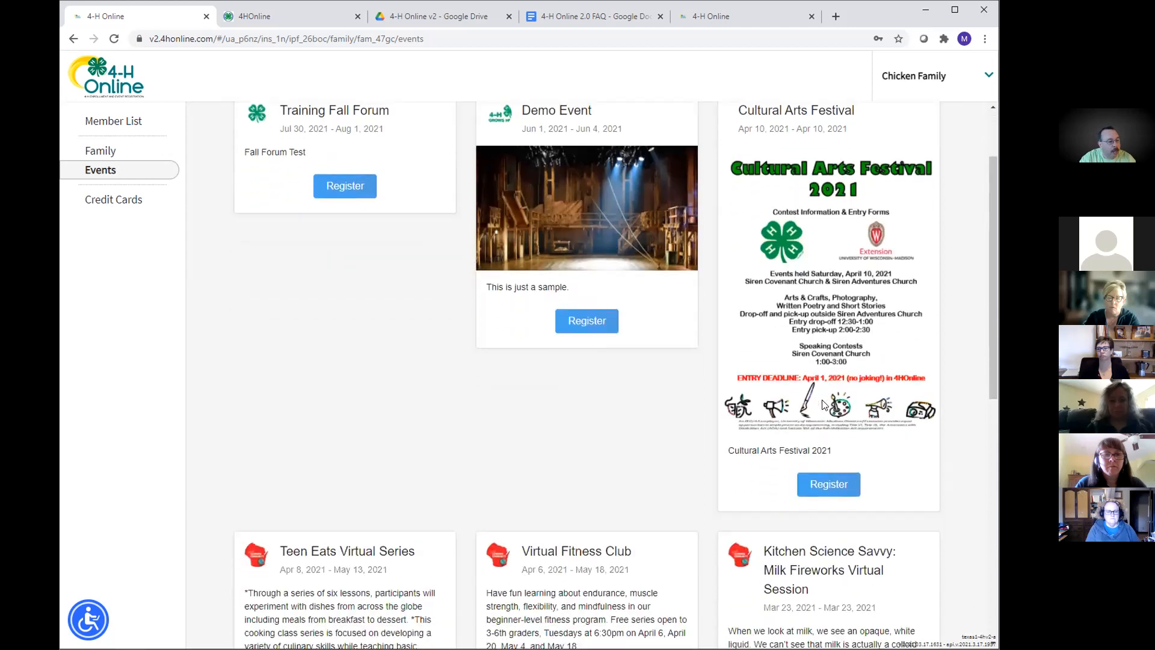
scroll(823, 404, down, 4)
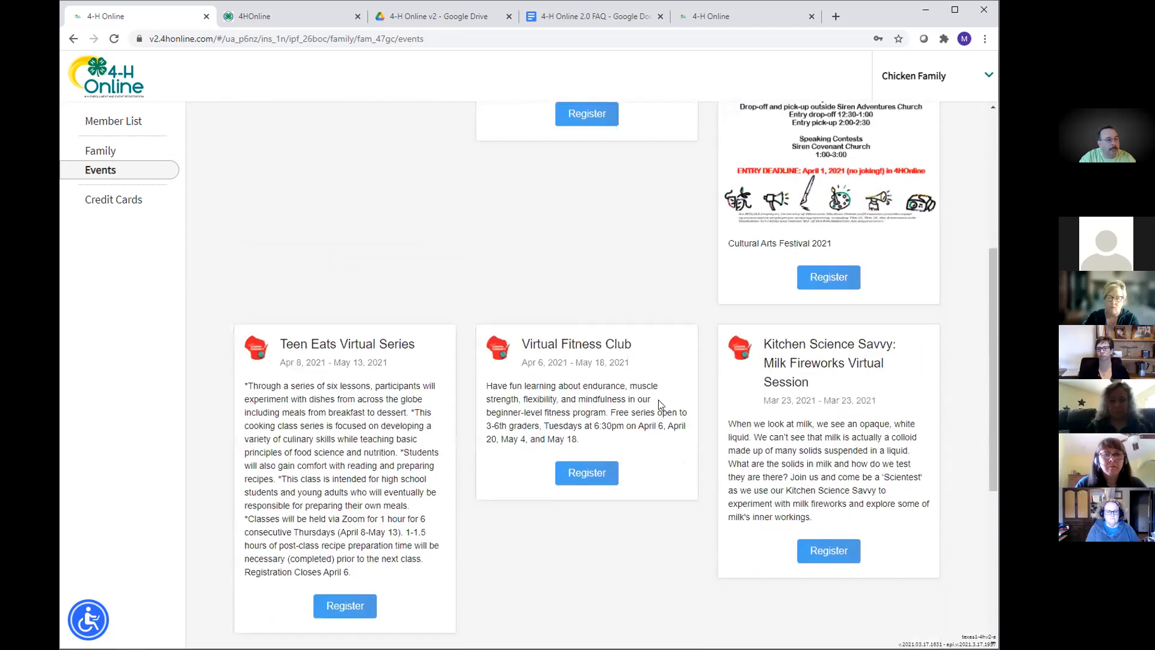
scroll(602, 409, down, 1)
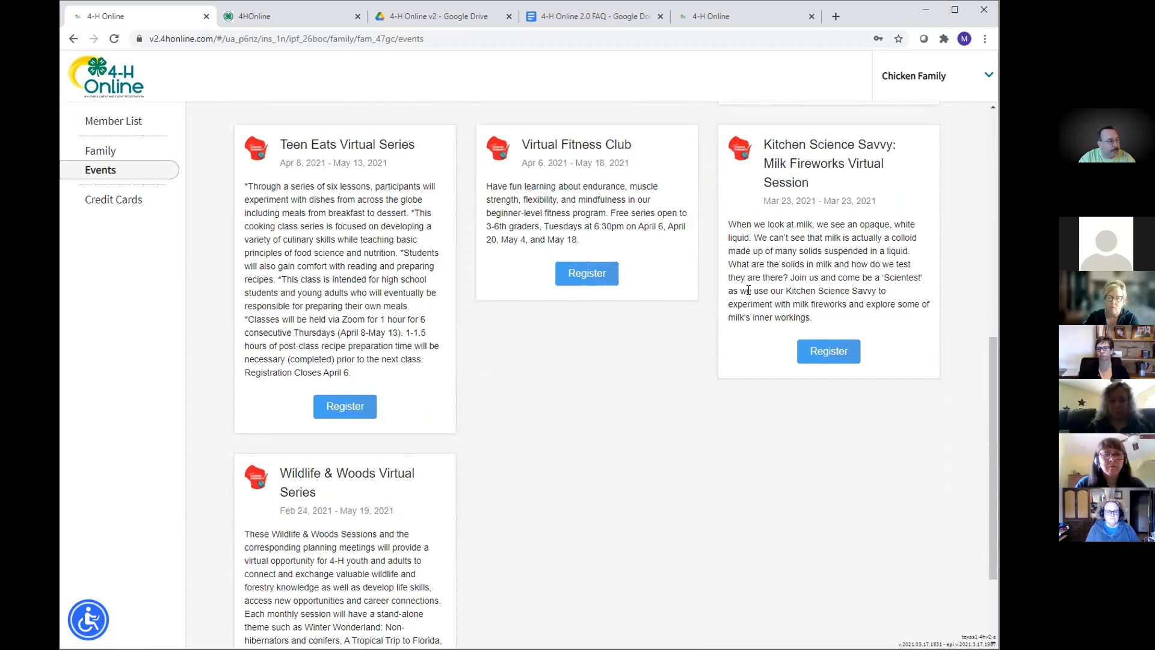
scroll(594, 331, up, 2)
scroll(595, 333, up, 2)
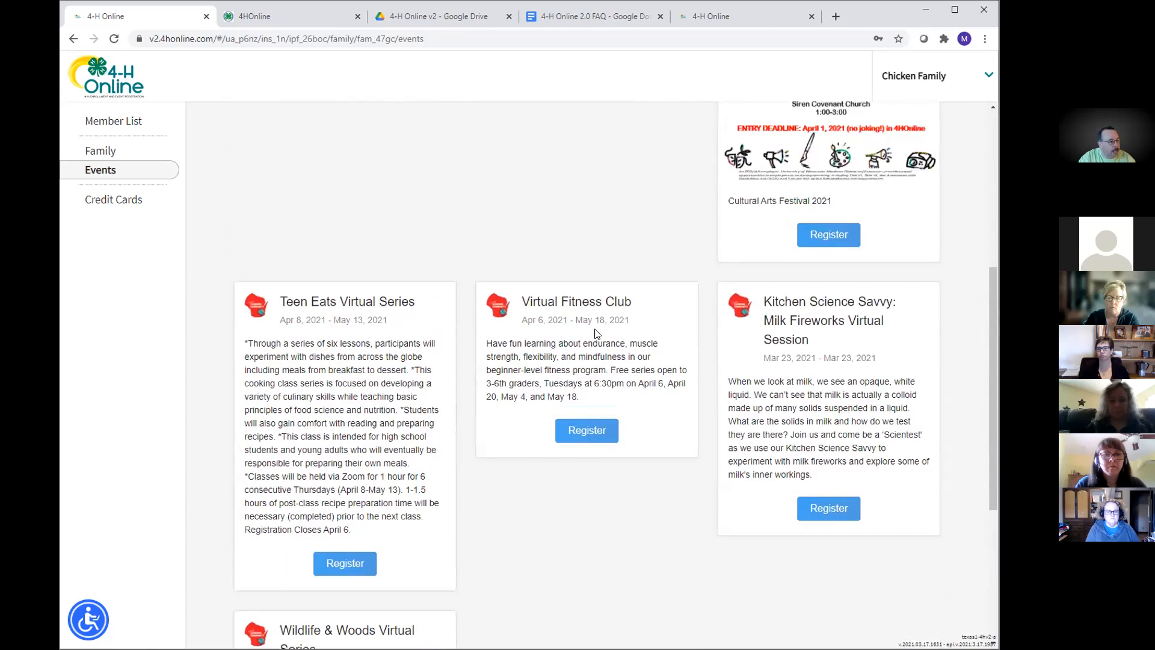
Start a Demo Event registration for the second family member offered, using the Youth Participants type.
scroll(578, 300, up, 4)
click(590, 356)
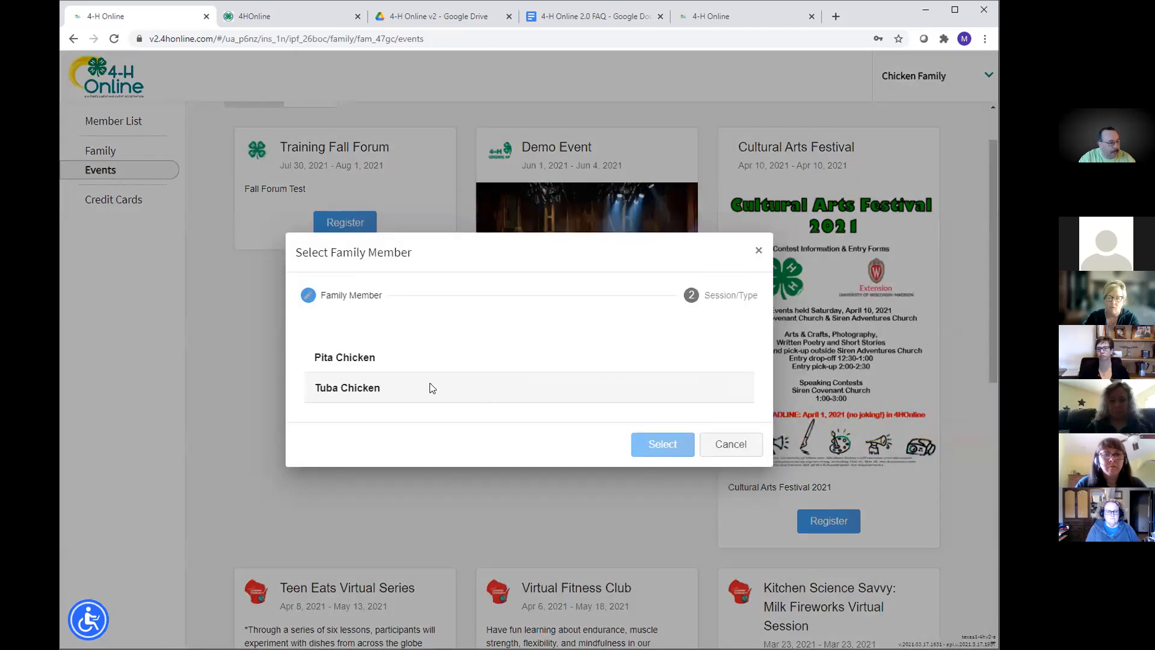
click(432, 388)
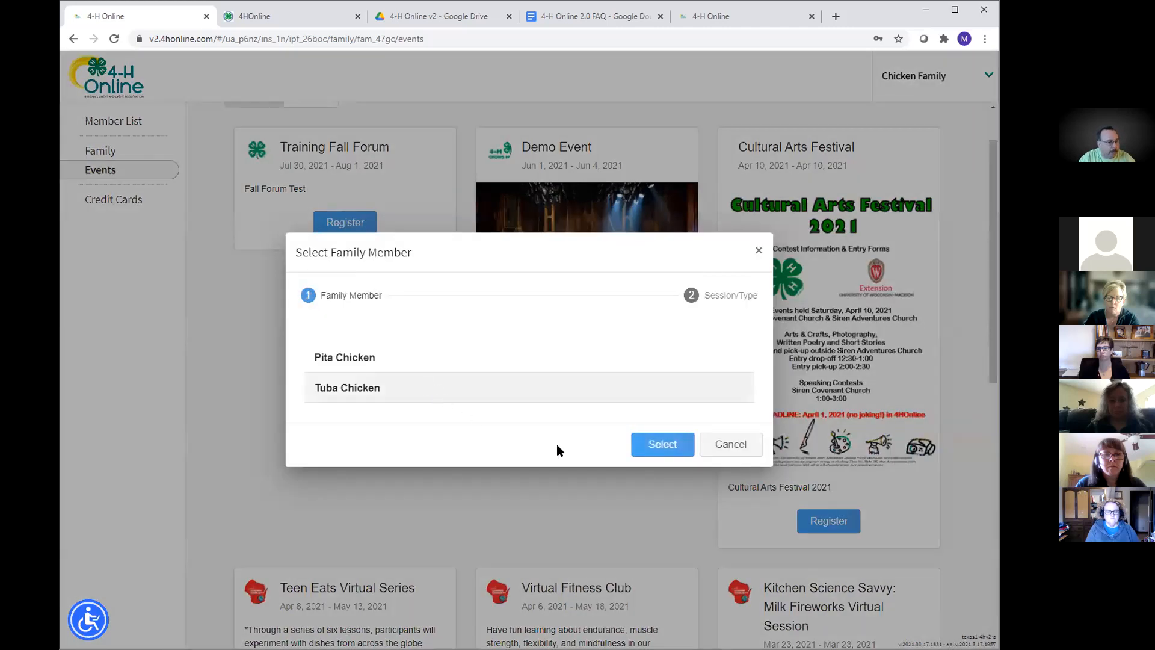
click(664, 445)
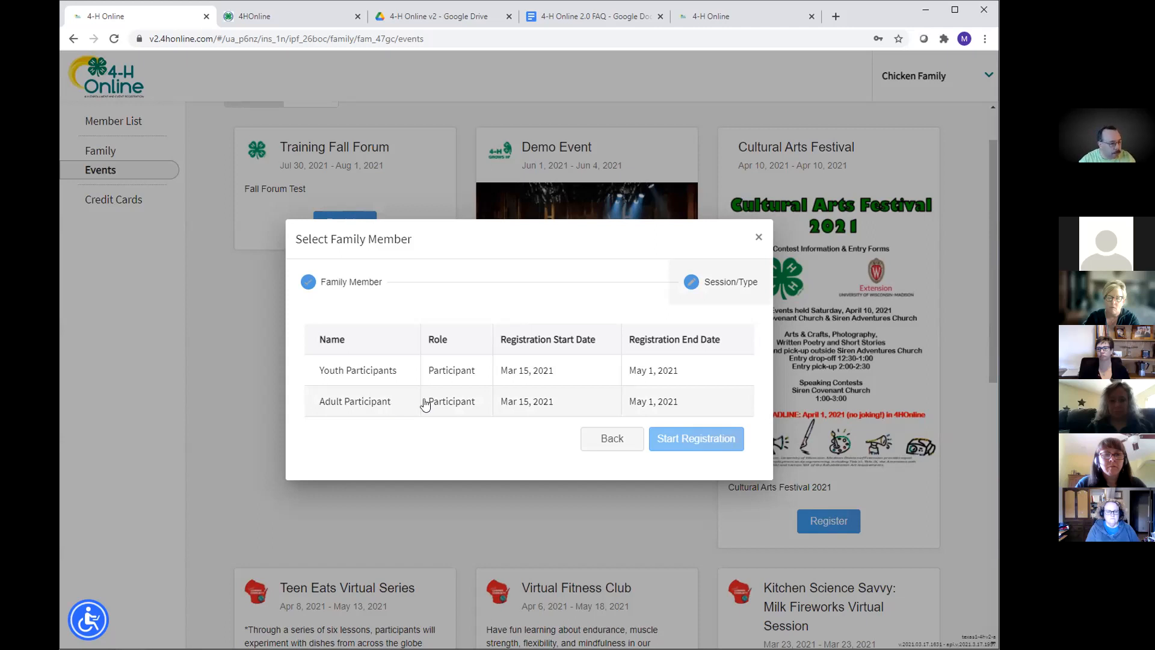
click(375, 372)
click(685, 438)
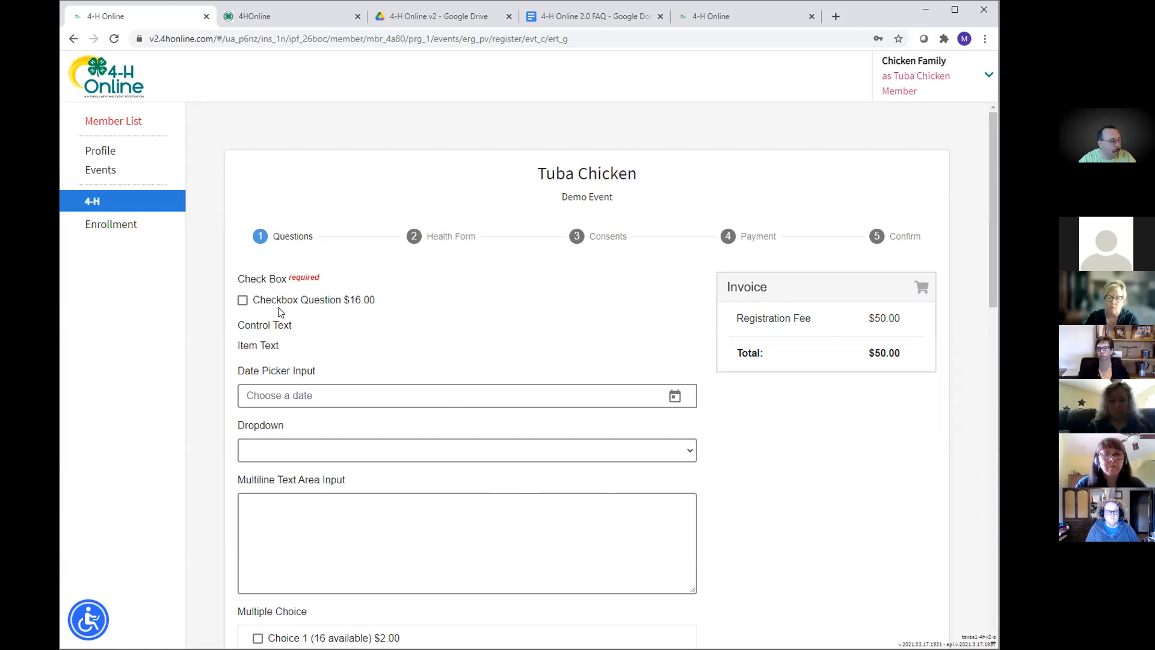
Tick the required Checkbox Question and choose Option 2 for the Dropdown question.
click(242, 301)
scroll(611, 358, down, 1)
click(624, 383)
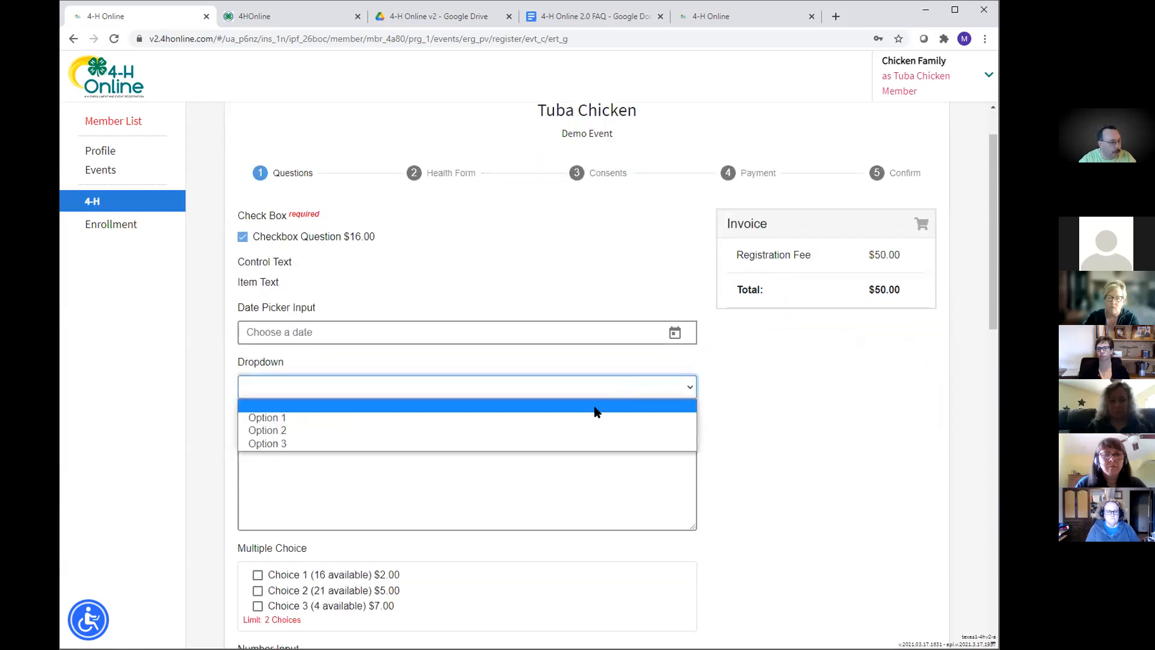
click(584, 431)
Fill the Multiline Text Area Input with three lines of sample text: fljte, sgtj and stedts.
click(535, 444)
text(flite)
key(Return)
text(sgtj)
key(Return)
text(stedts)
key(Return)
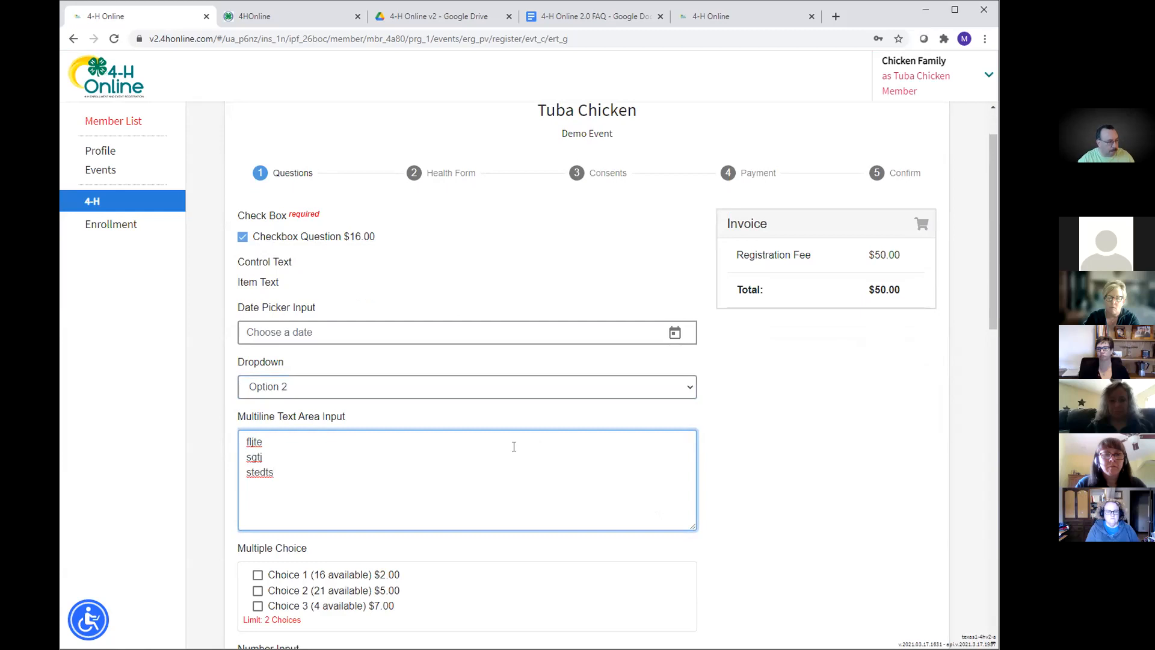
Select Choice 1, Choice 2 and Choice 3 in the Multiple Choice question.
scroll(432, 483, down, 1)
click(258, 512)
click(258, 528)
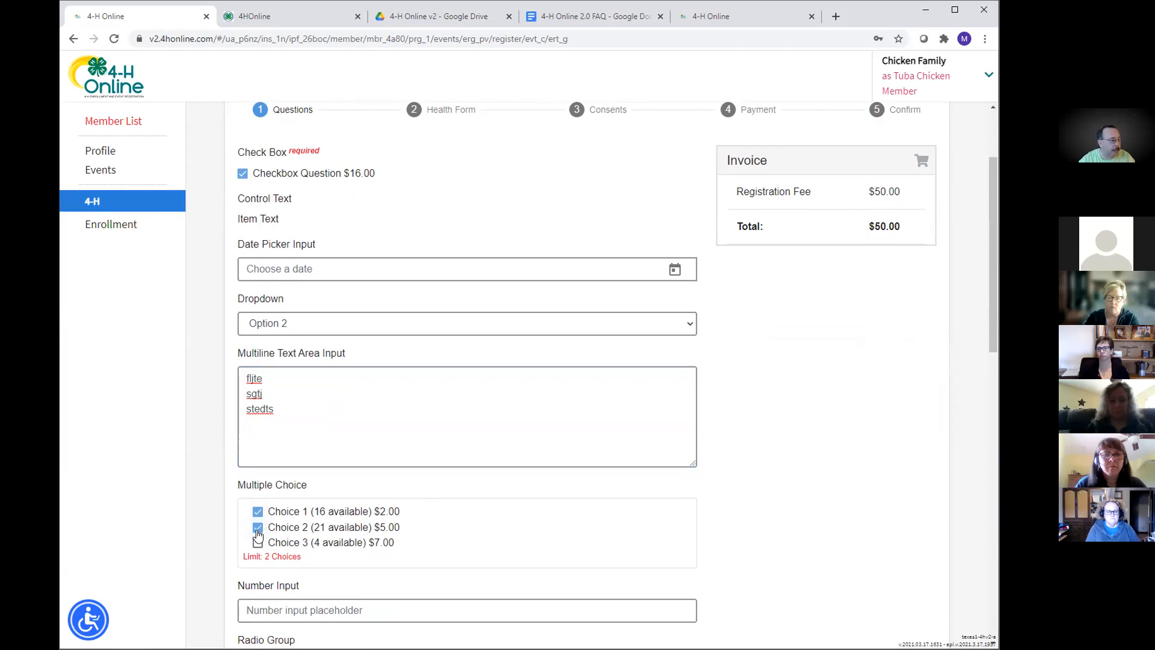
click(257, 544)
Select Radio 2 in the Radio Group and set the Quantity to 2 ($6.00).
scroll(632, 519, down, 4)
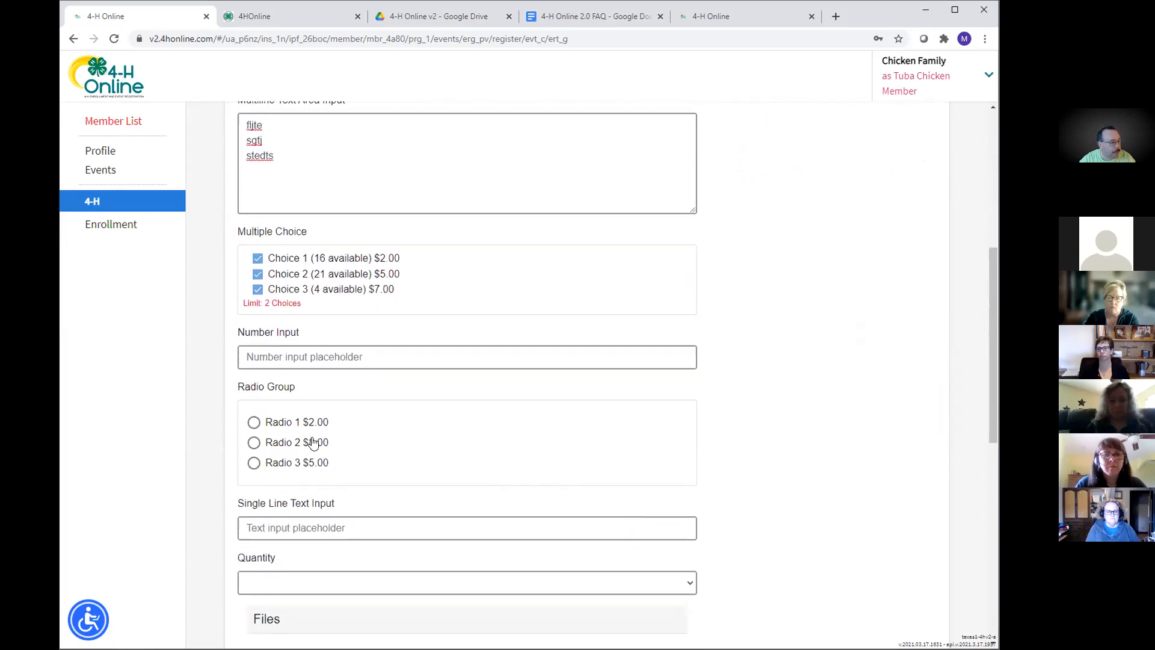
click(254, 442)
scroll(571, 450, down, 2)
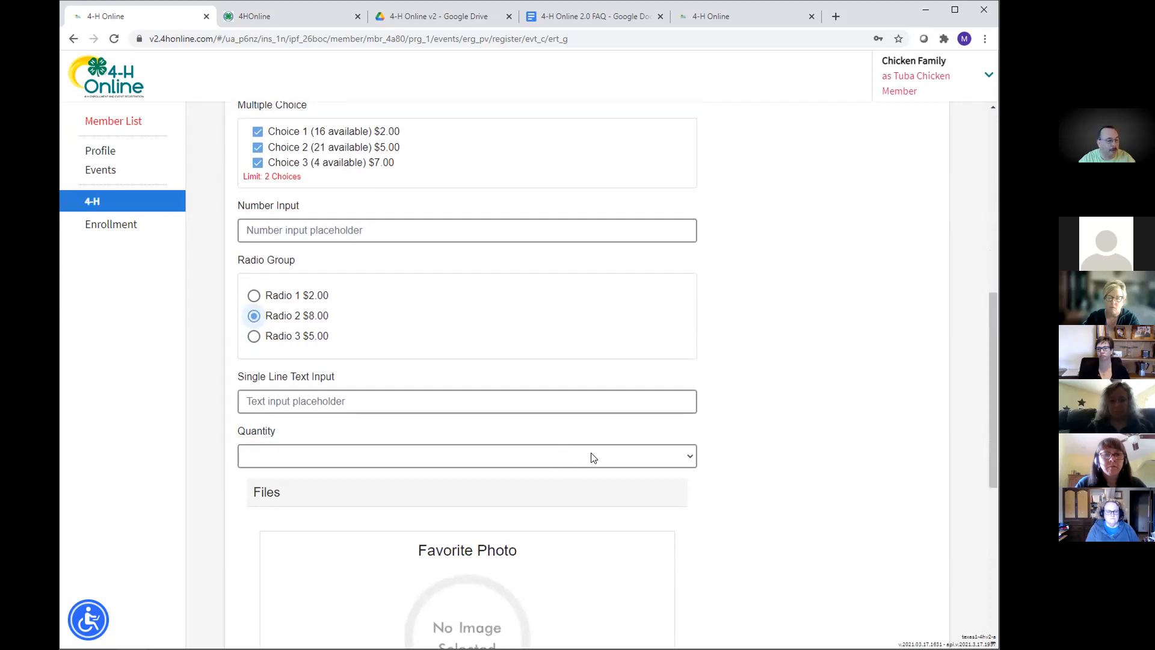
click(687, 462)
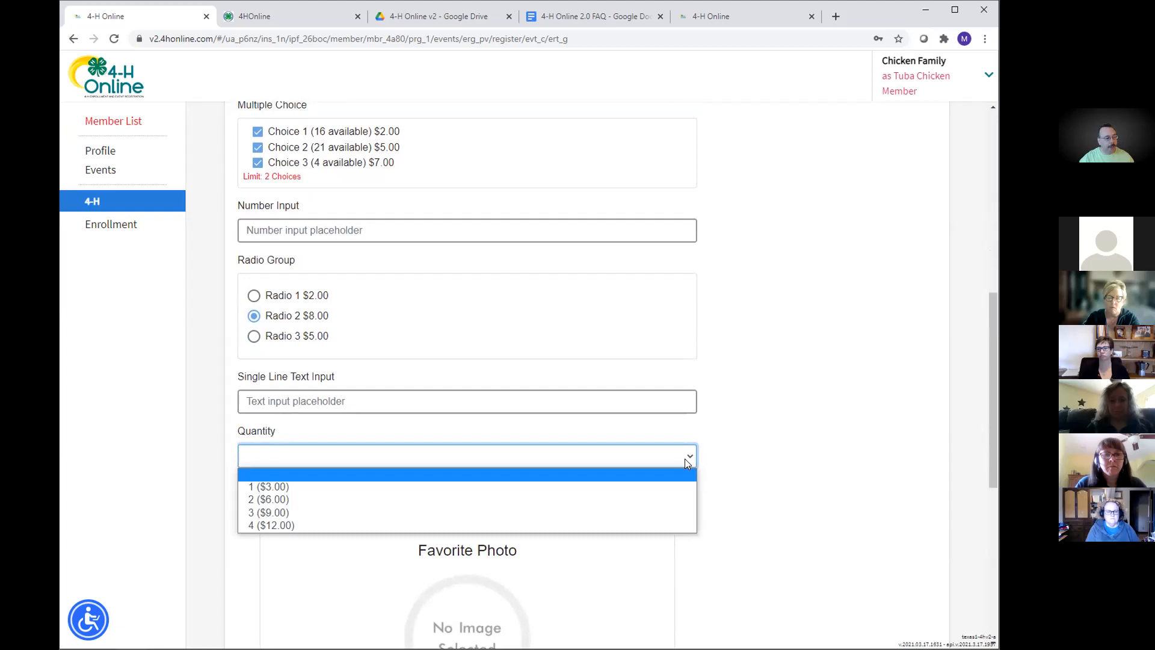
click(607, 500)
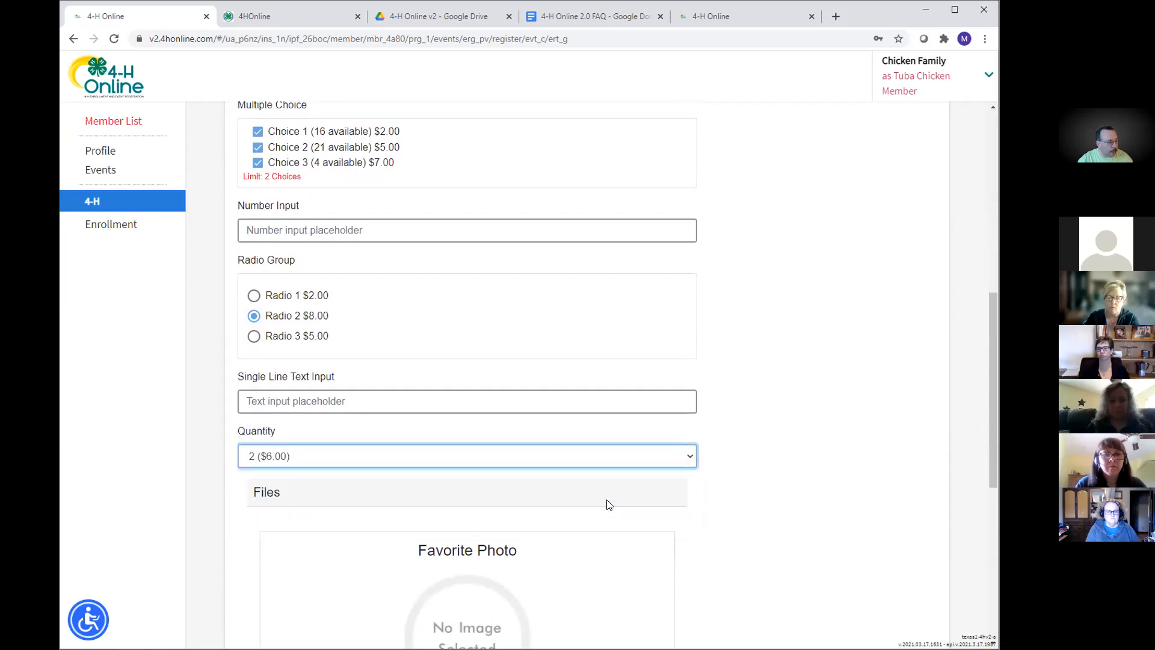
Upload the sunset picture from the samples folder as the Favorite Photo.
scroll(752, 504, down, 1)
scroll(752, 504, down, 5)
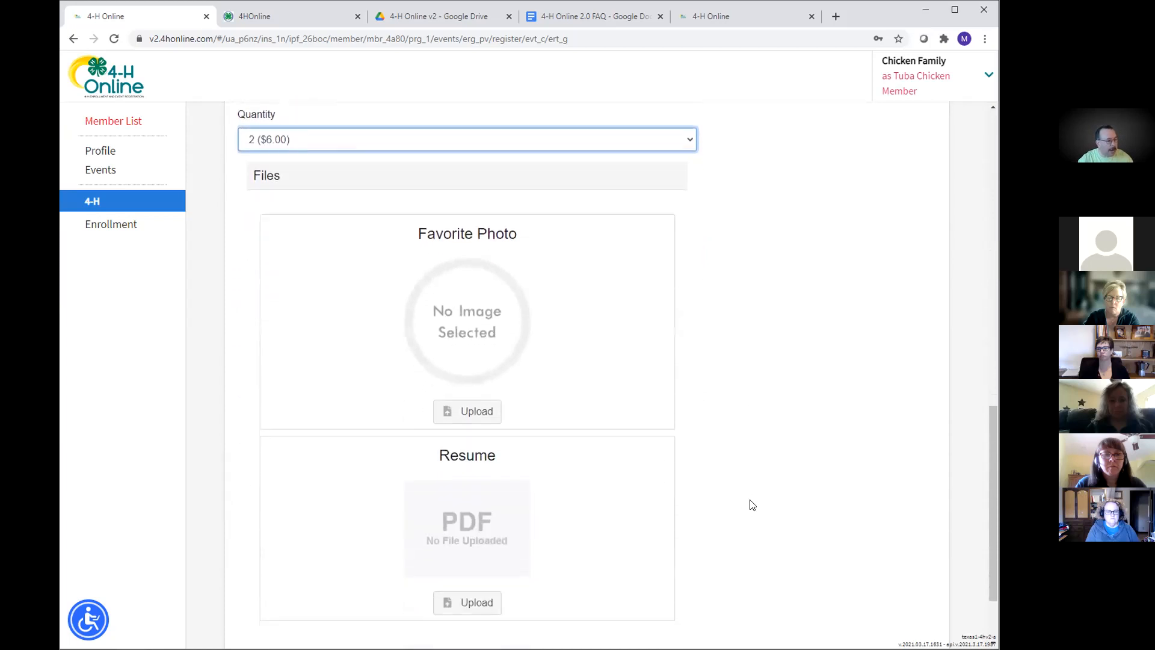
click(474, 413)
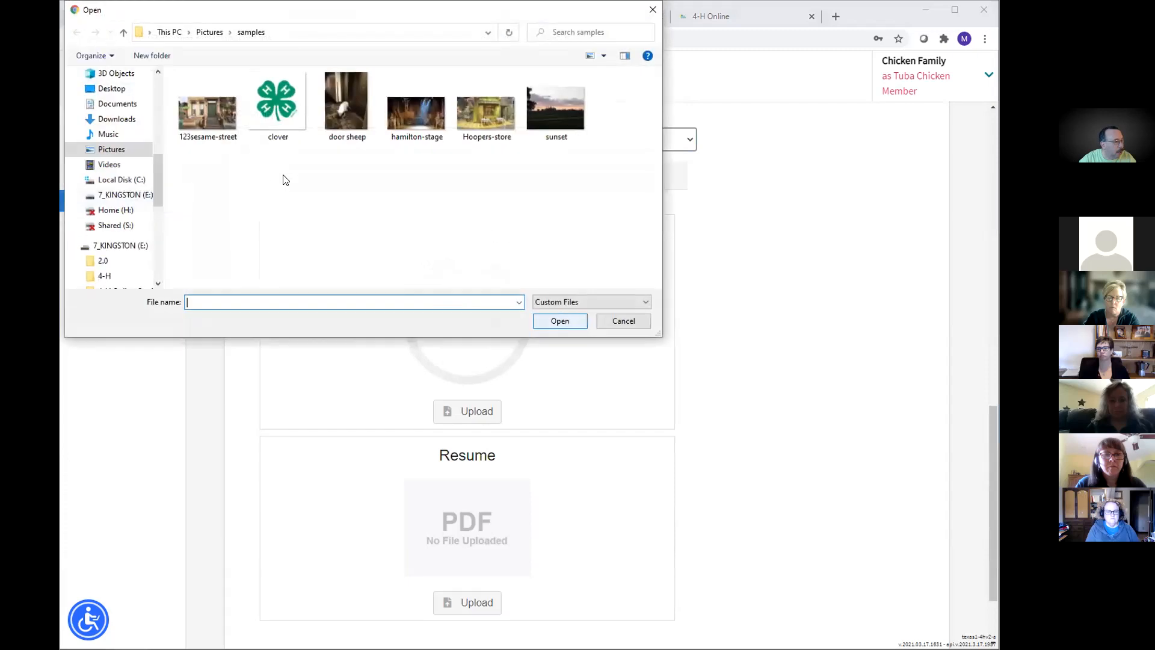
click(556, 109)
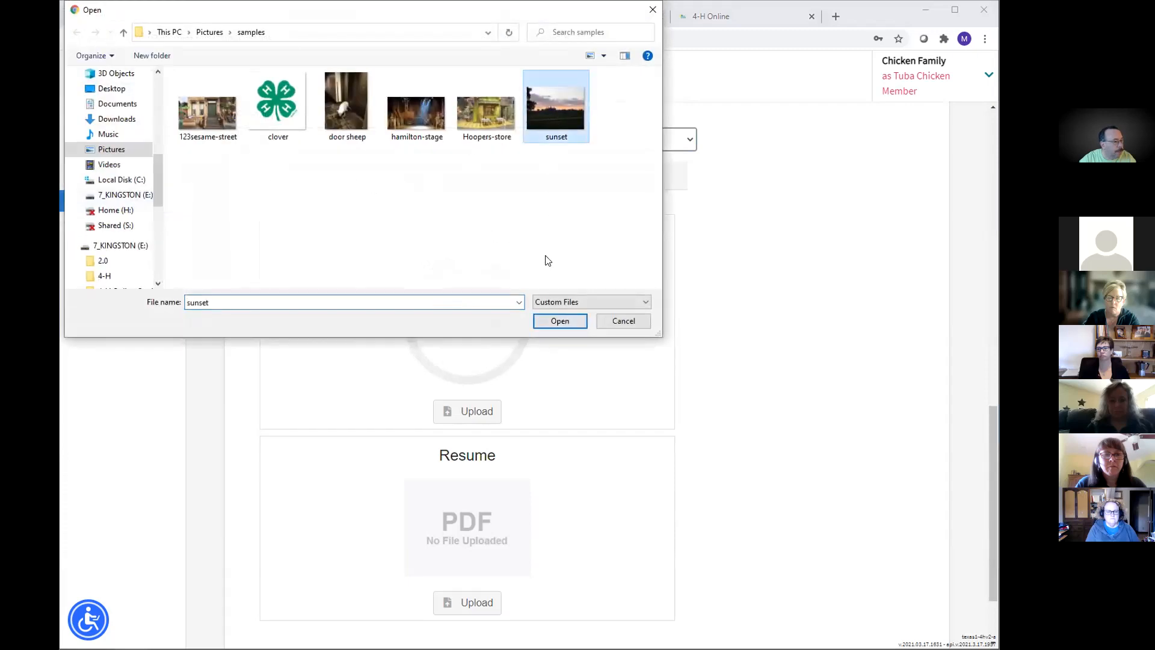
click(548, 328)
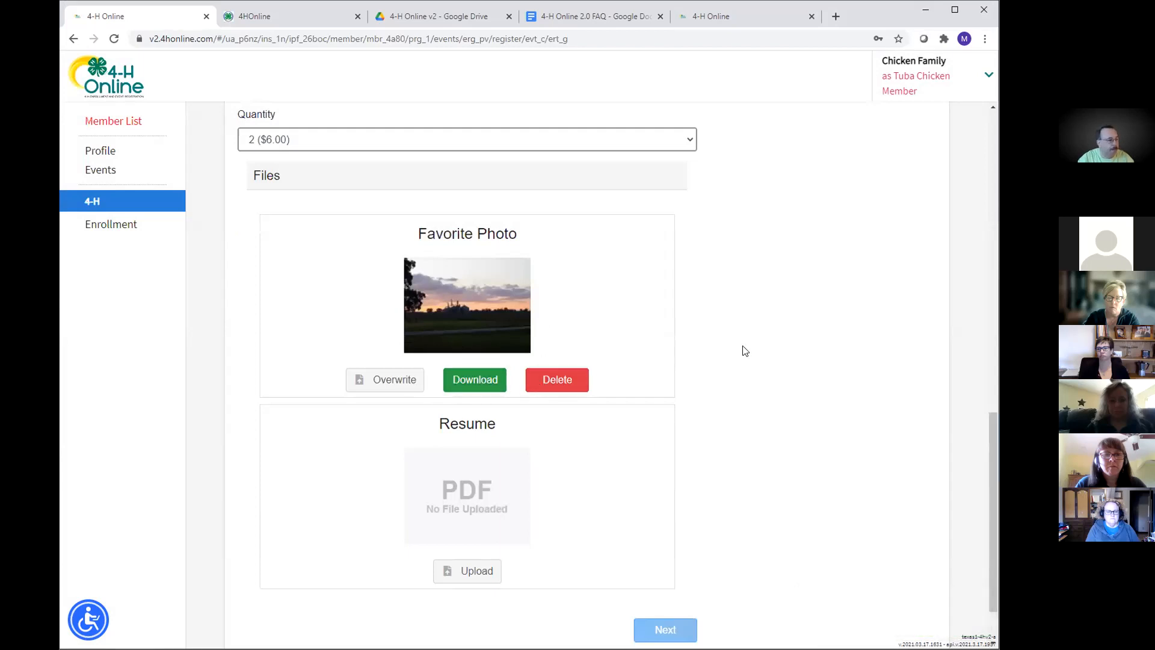
Deselect Choice 2 in the Multiple Choice question and continue to the registration's Health Form stage.
scroll(746, 351, down, 1)
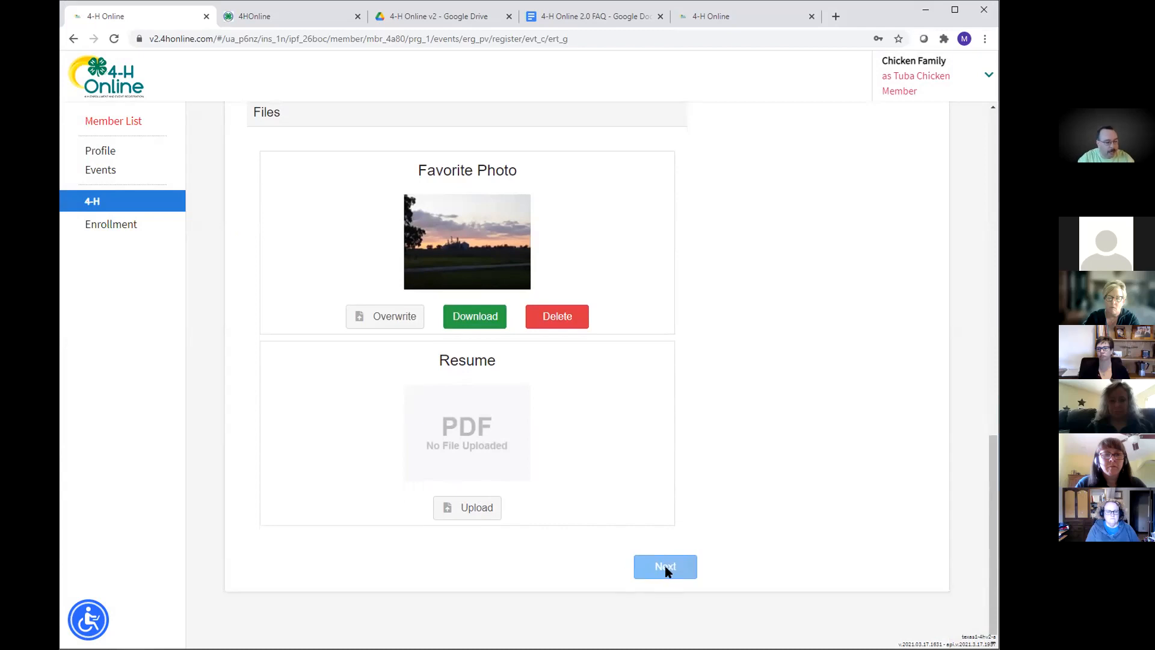
scroll(713, 496, up, 5)
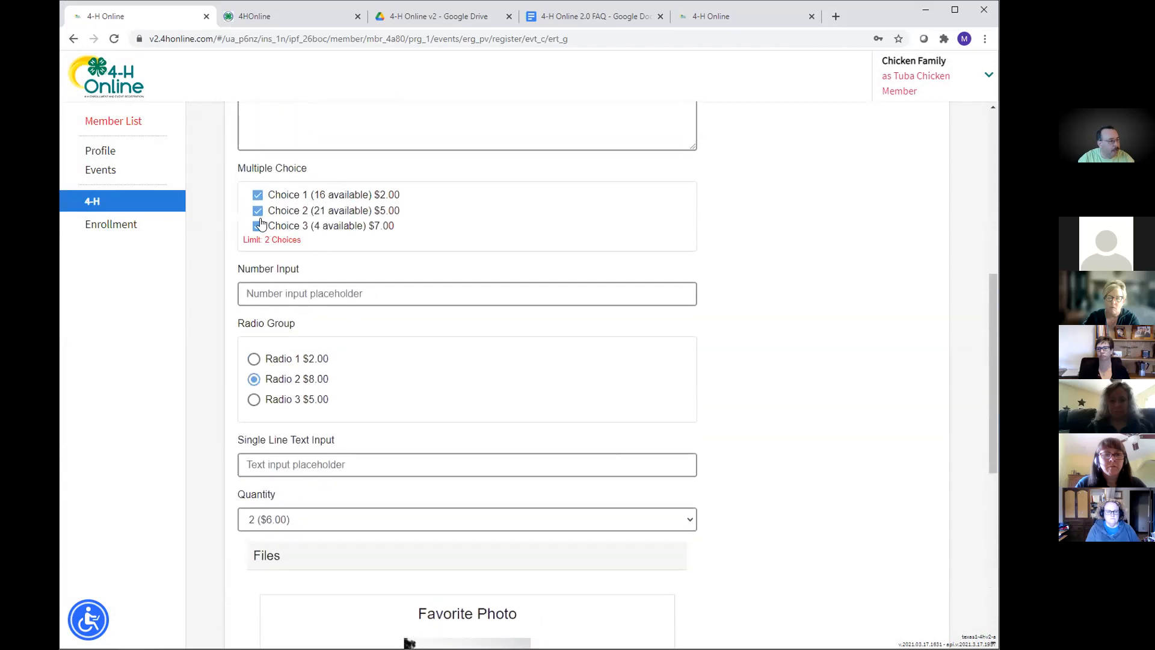
click(257, 212)
scroll(781, 407, down, 1)
scroll(781, 407, down, 7)
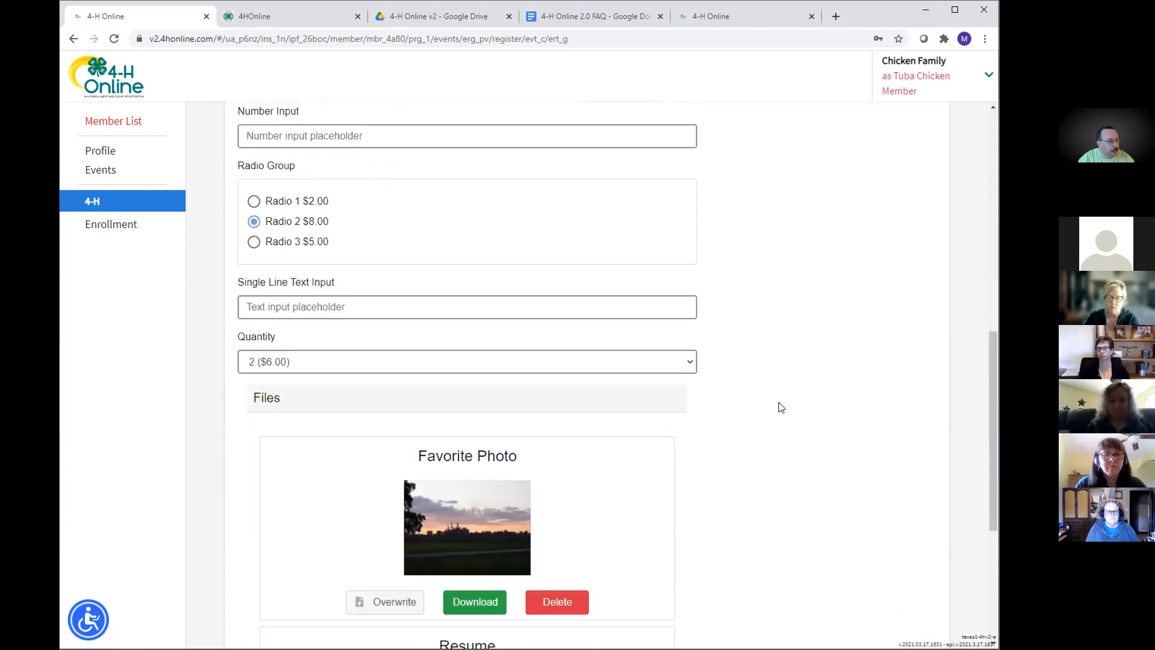
click(664, 560)
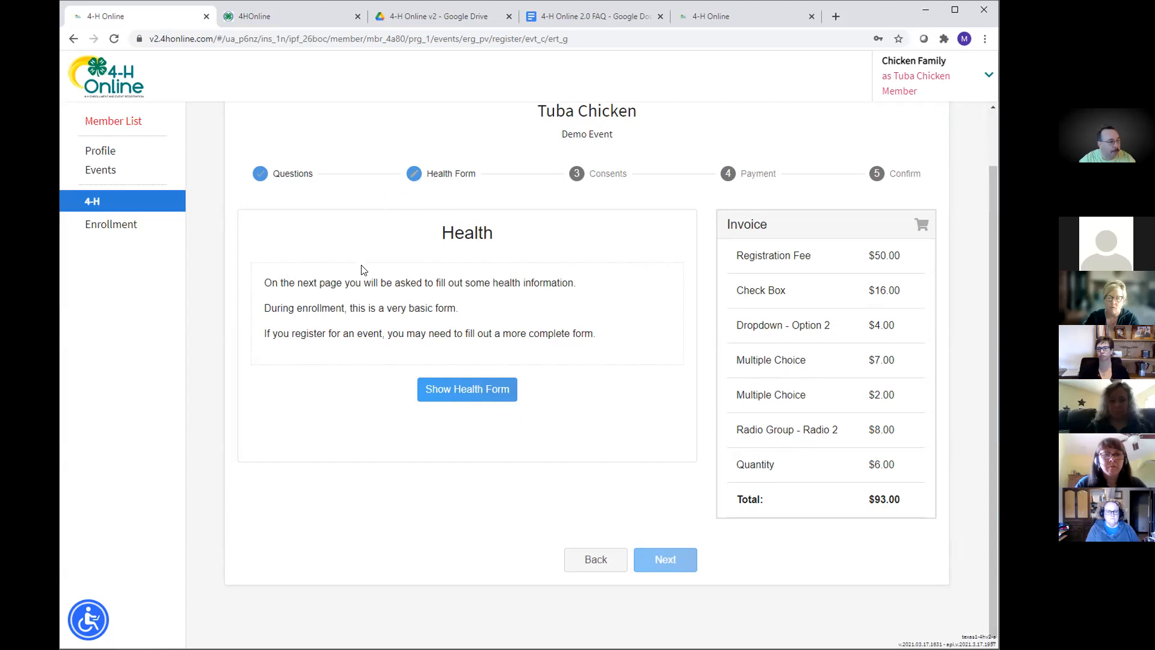
Show the registration's health form and answer Yes to the accommodations question and the other-information question under Remarks.
click(473, 393)
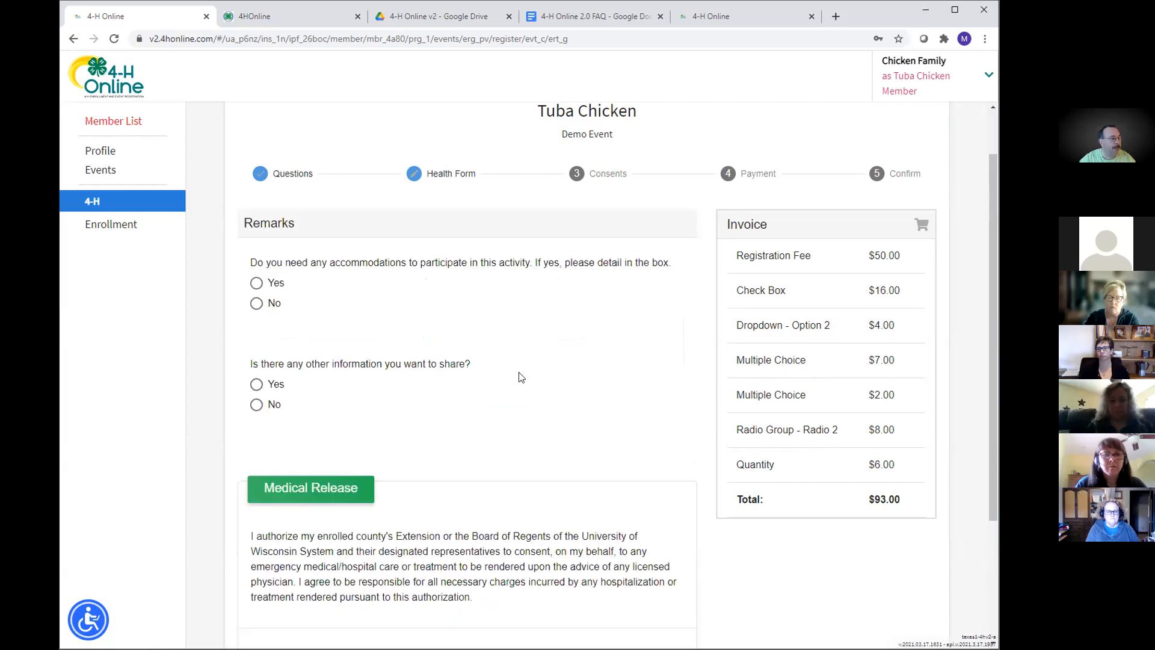
scroll(521, 378, down, 1)
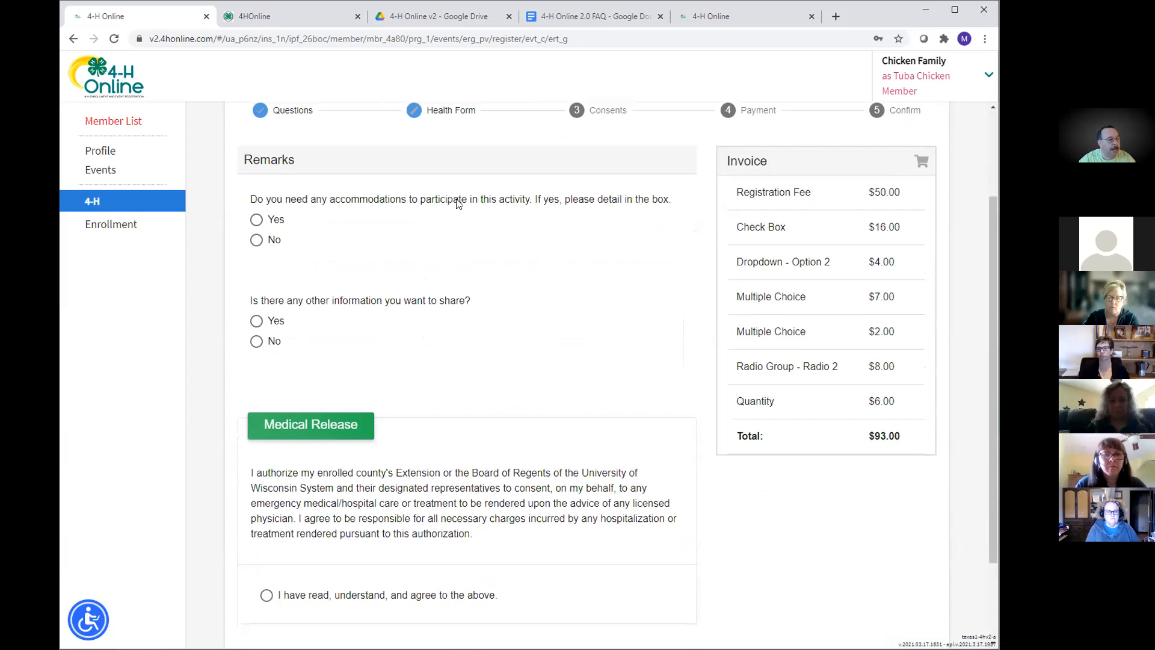
click(256, 221)
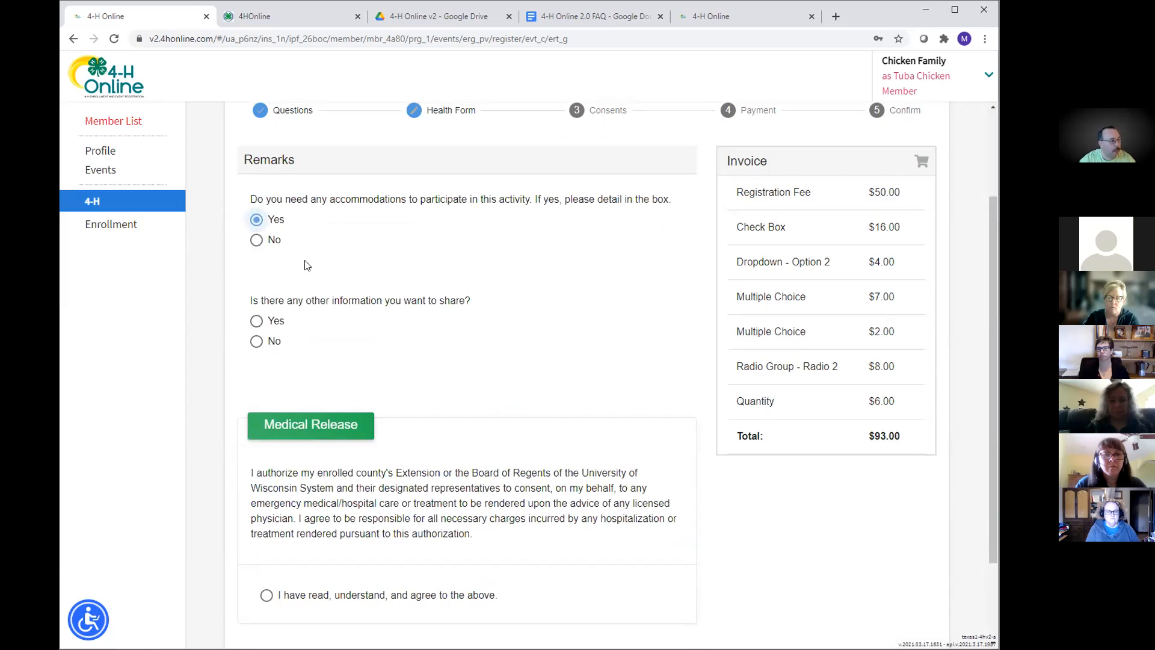
click(254, 322)
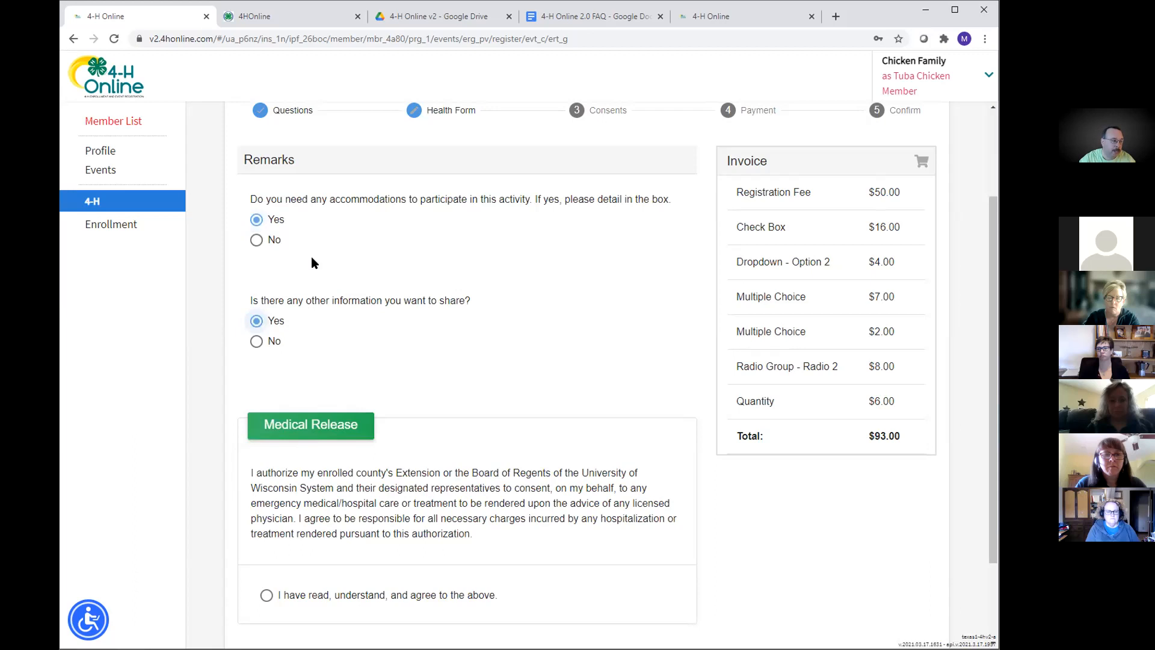
click(257, 239)
click(257, 222)
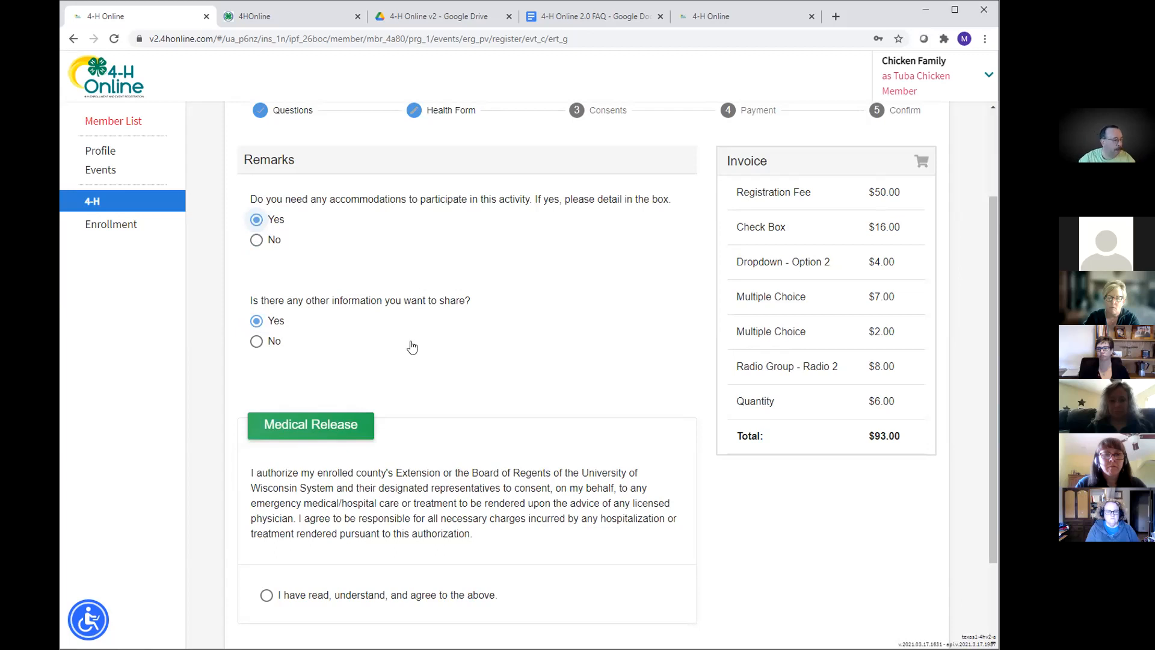
Agree to the Medical Release, change both Remarks answers to No, and continue to the Consents stage.
scroll(385, 410, down, 2)
click(267, 485)
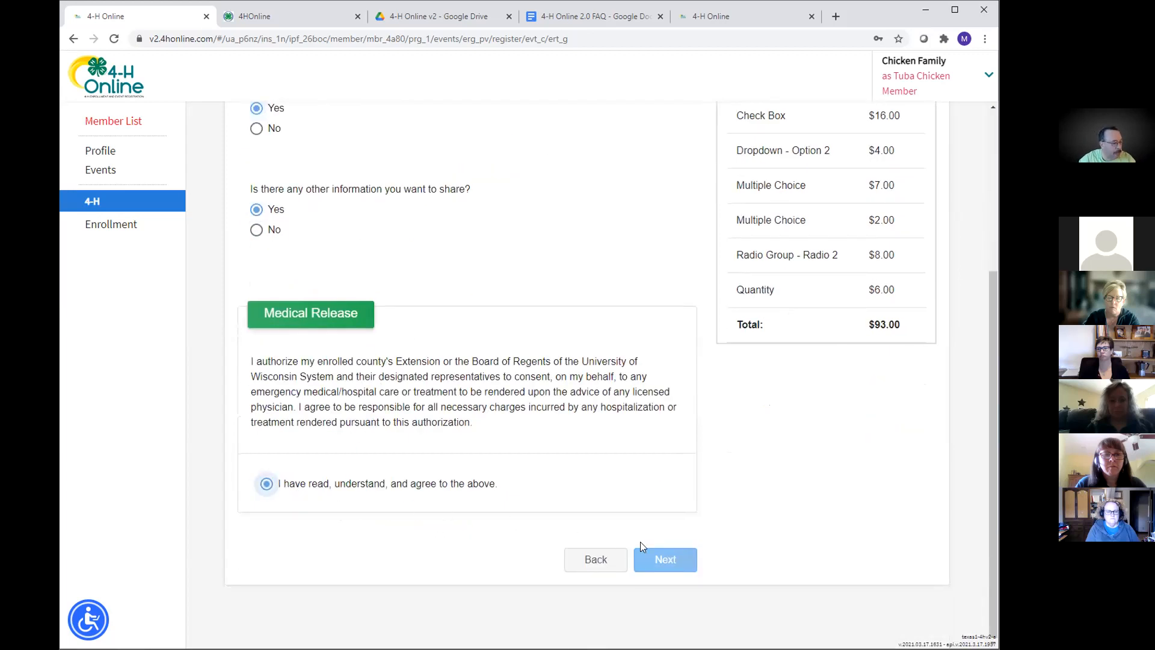
click(257, 229)
click(256, 129)
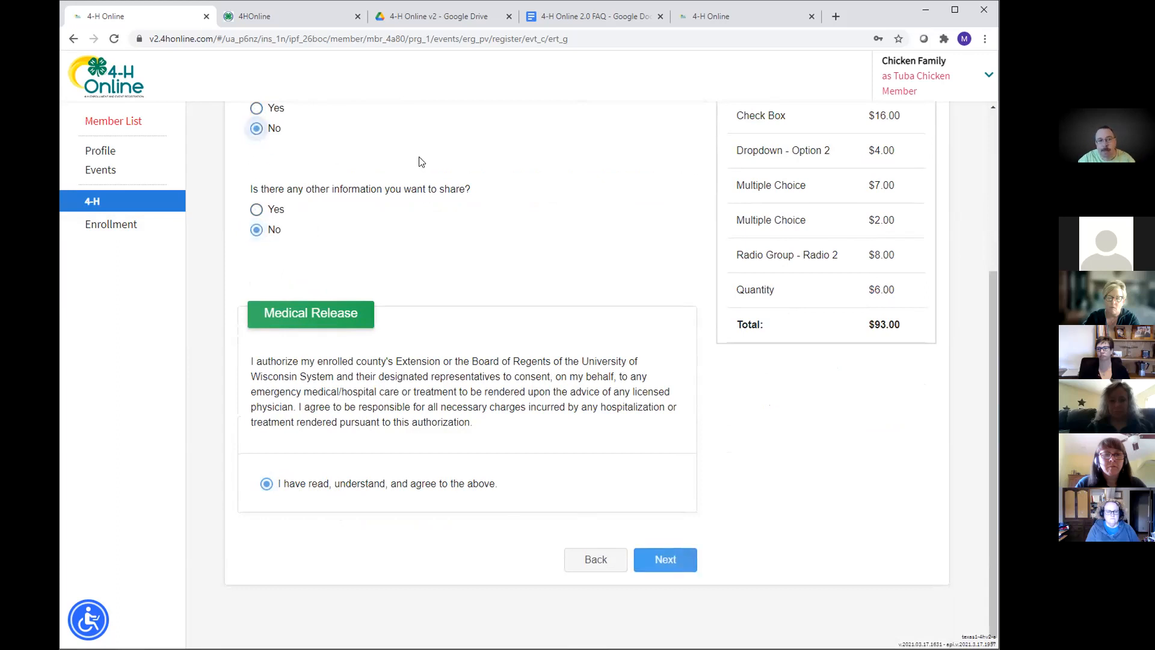
click(665, 561)
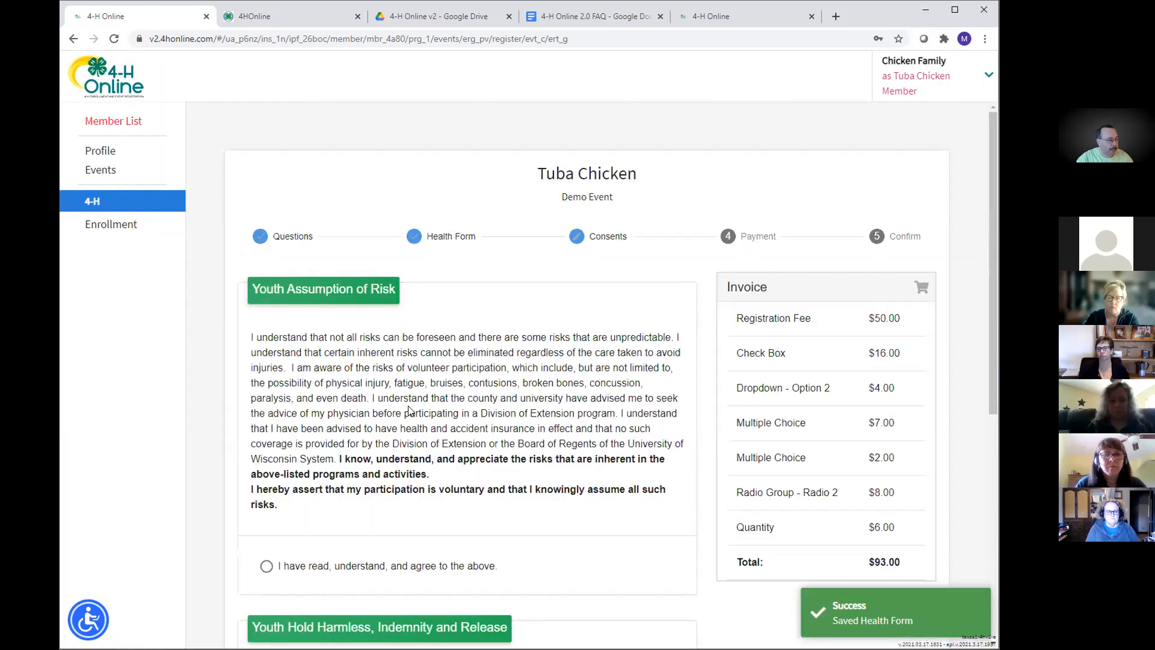
Agree to the Youth Assumption of Risk and the Youth Hold Harmless, Indemnity and Release, and continue to Payment.
scroll(271, 470, down, 2)
click(267, 439)
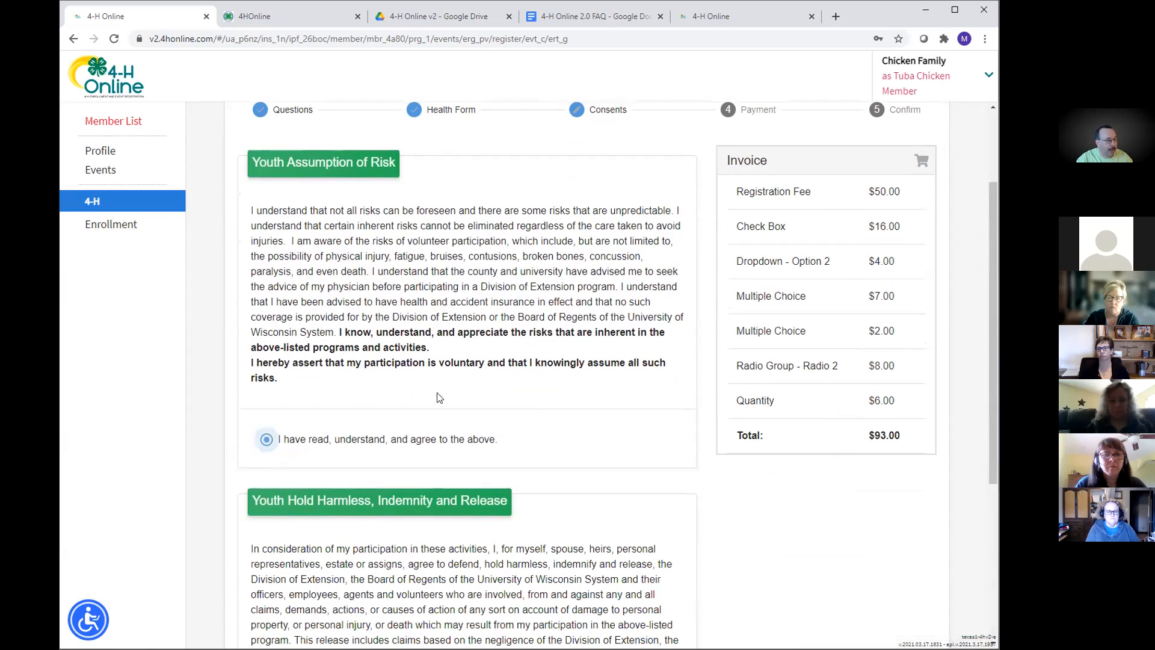
scroll(511, 402, down, 1)
scroll(331, 490, down, 3)
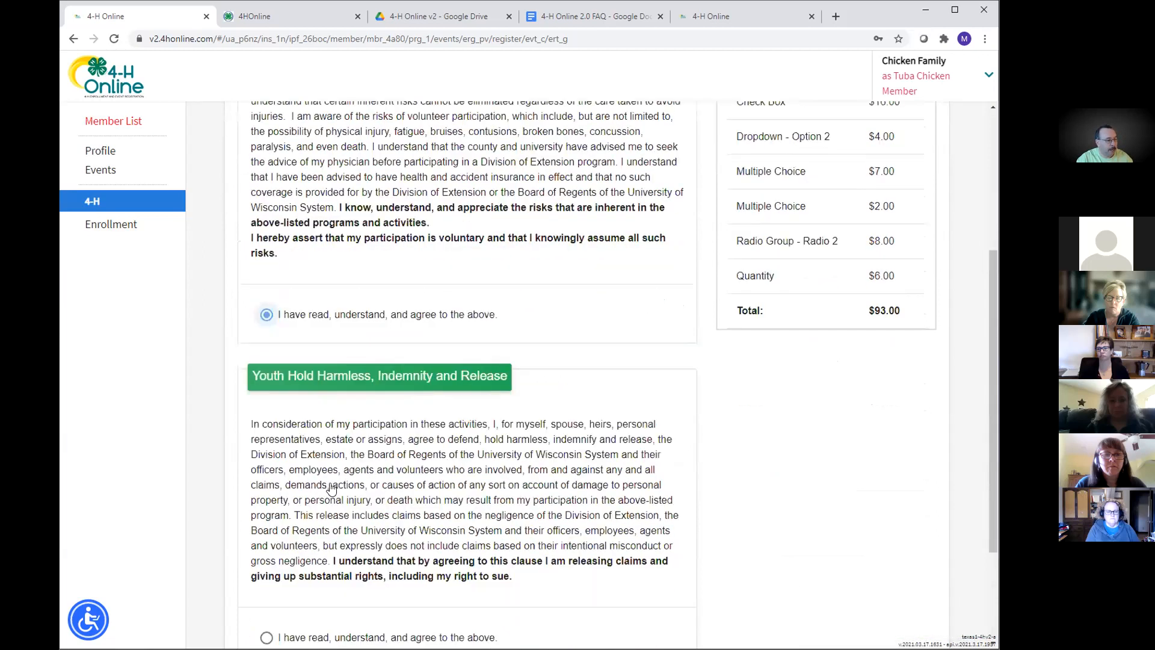
click(514, 482)
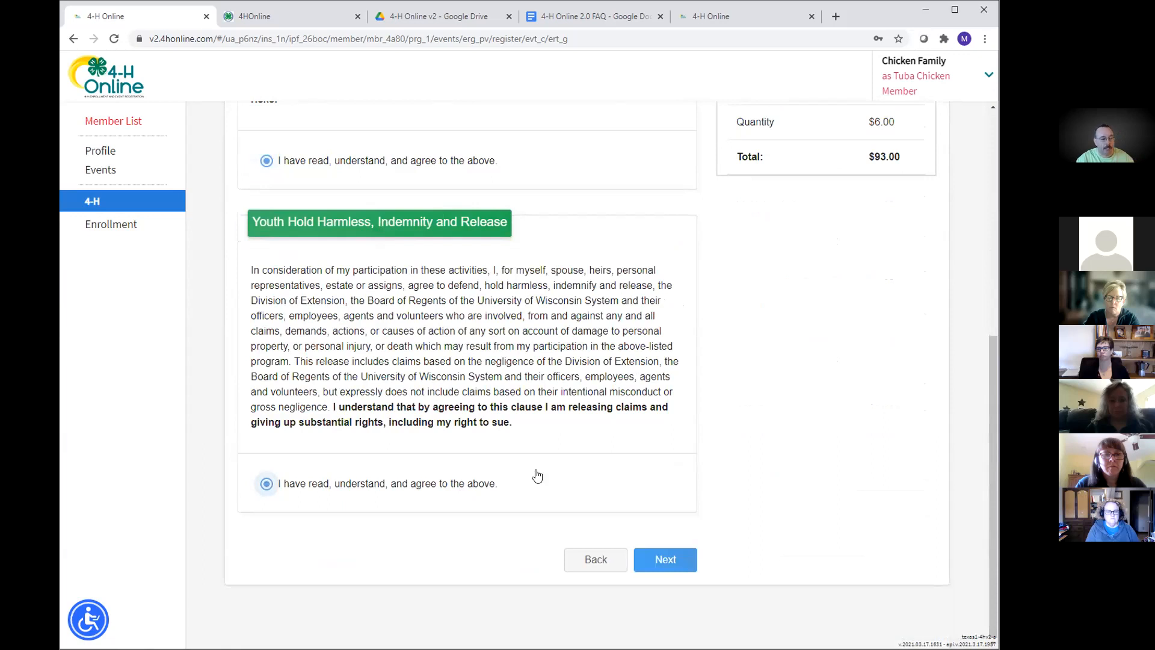
click(662, 562)
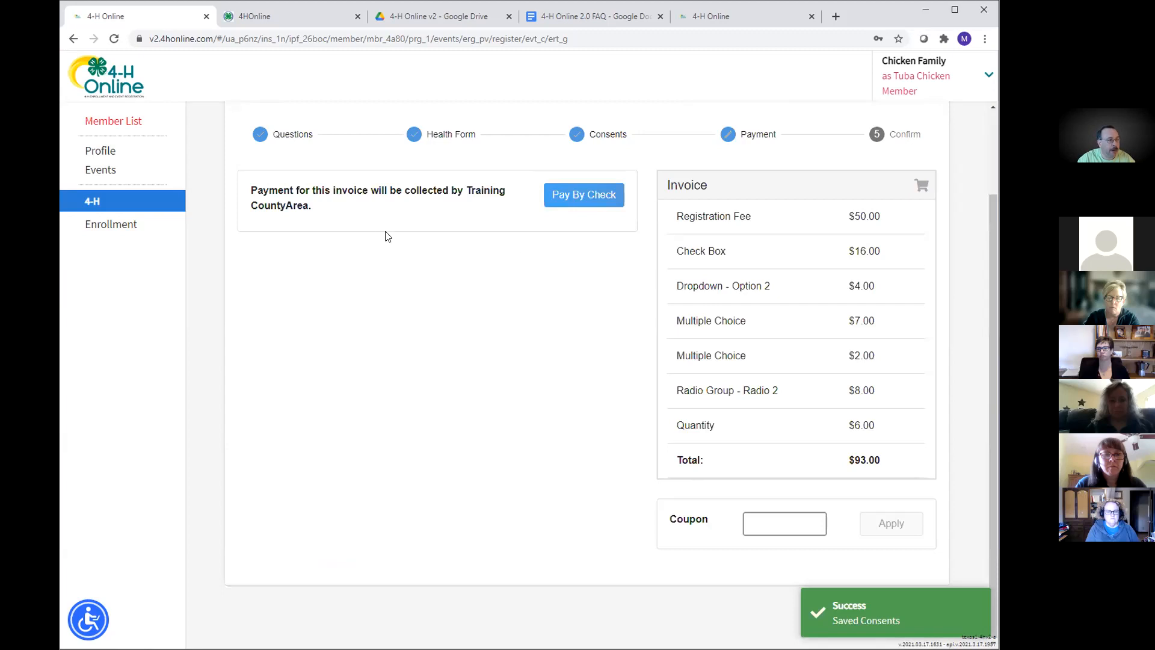
Choose and confirm payment by check for the invoice, and finish the member's Demo Event registration.
click(587, 199)
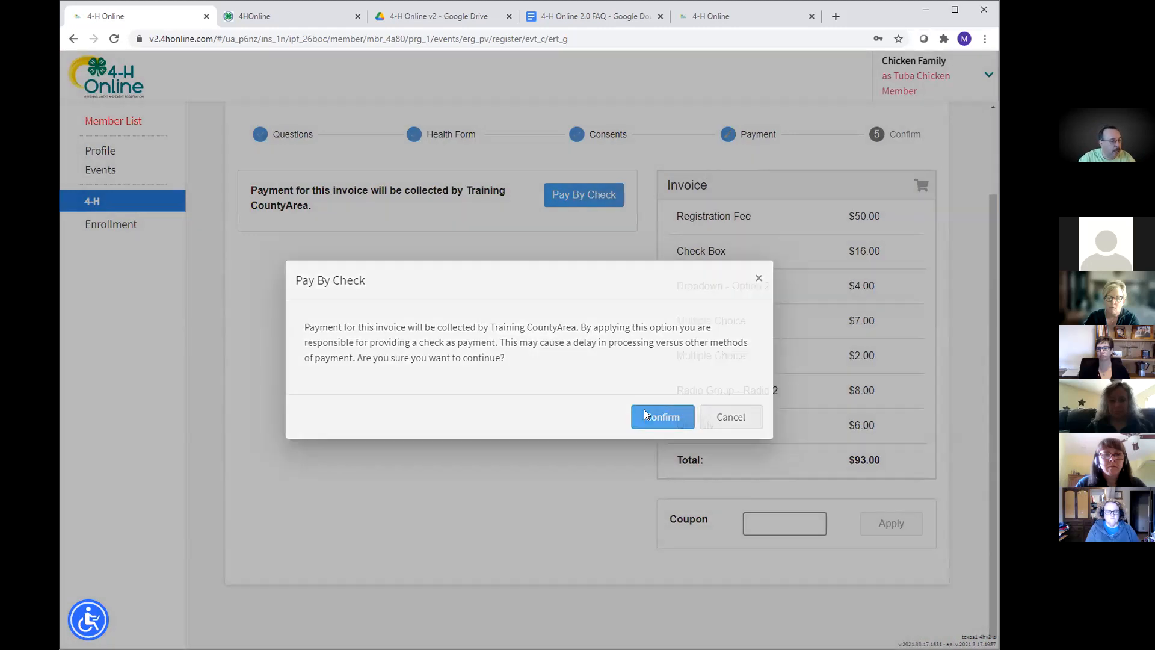
click(645, 414)
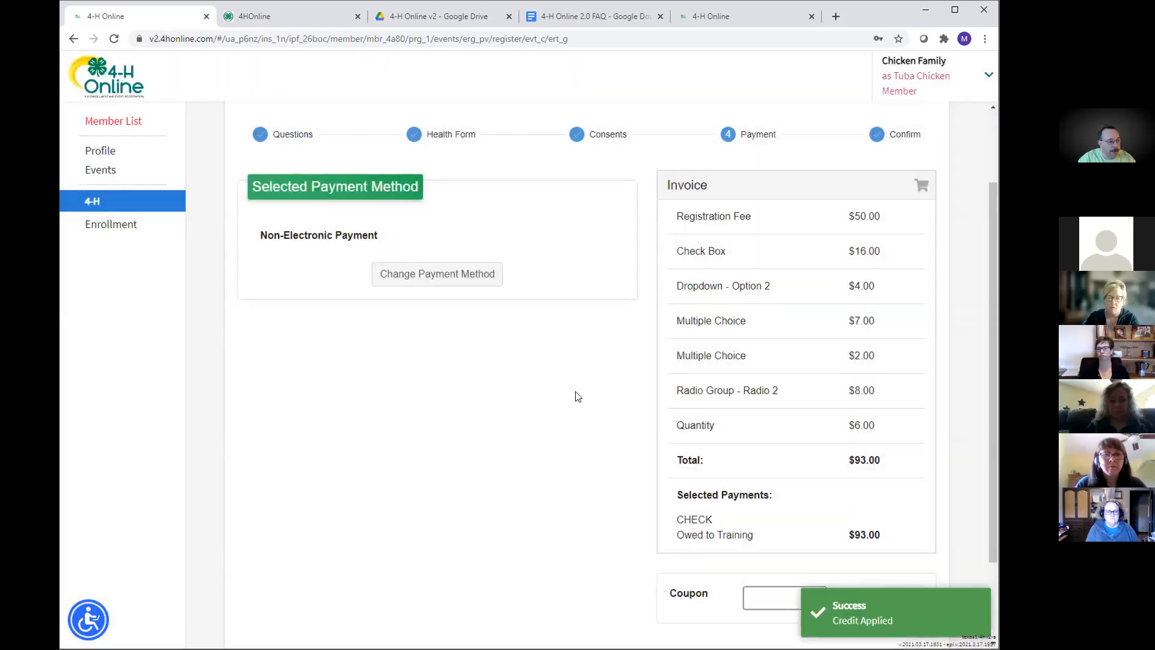
scroll(578, 397, down, 2)
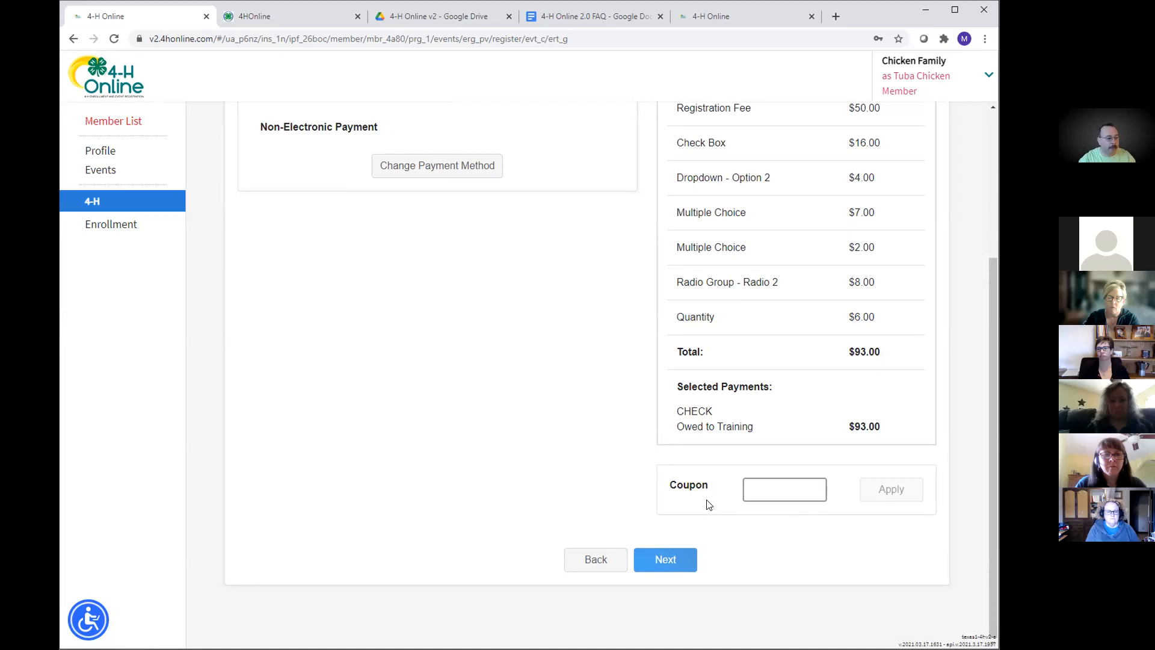
click(664, 561)
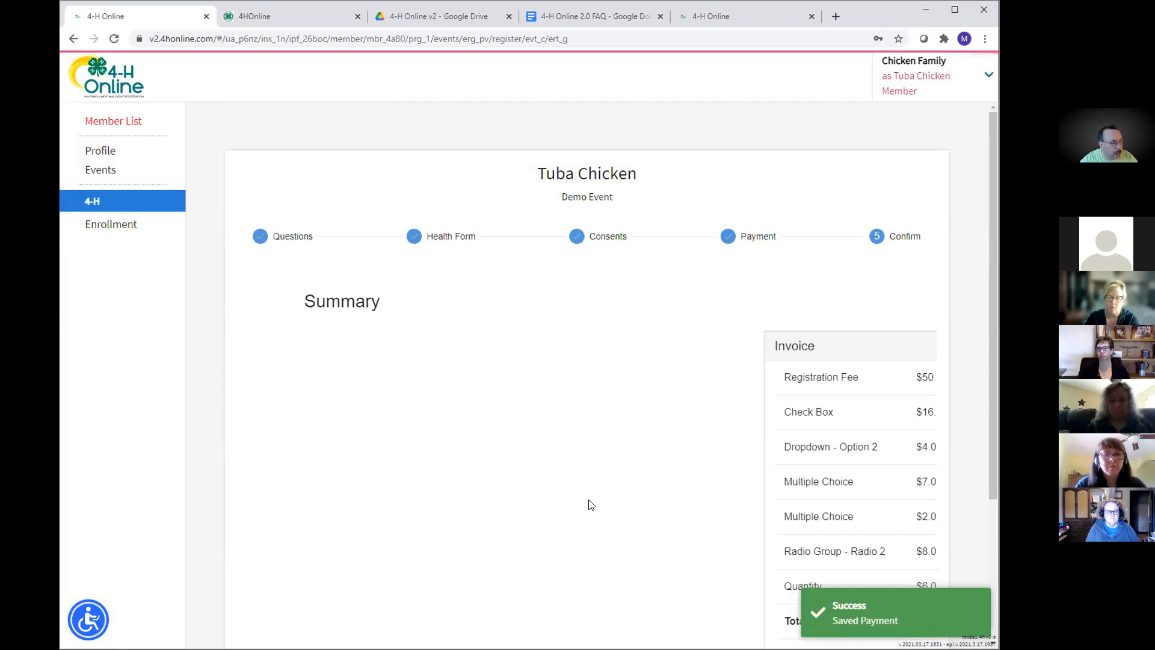
scroll(568, 481, down, 3)
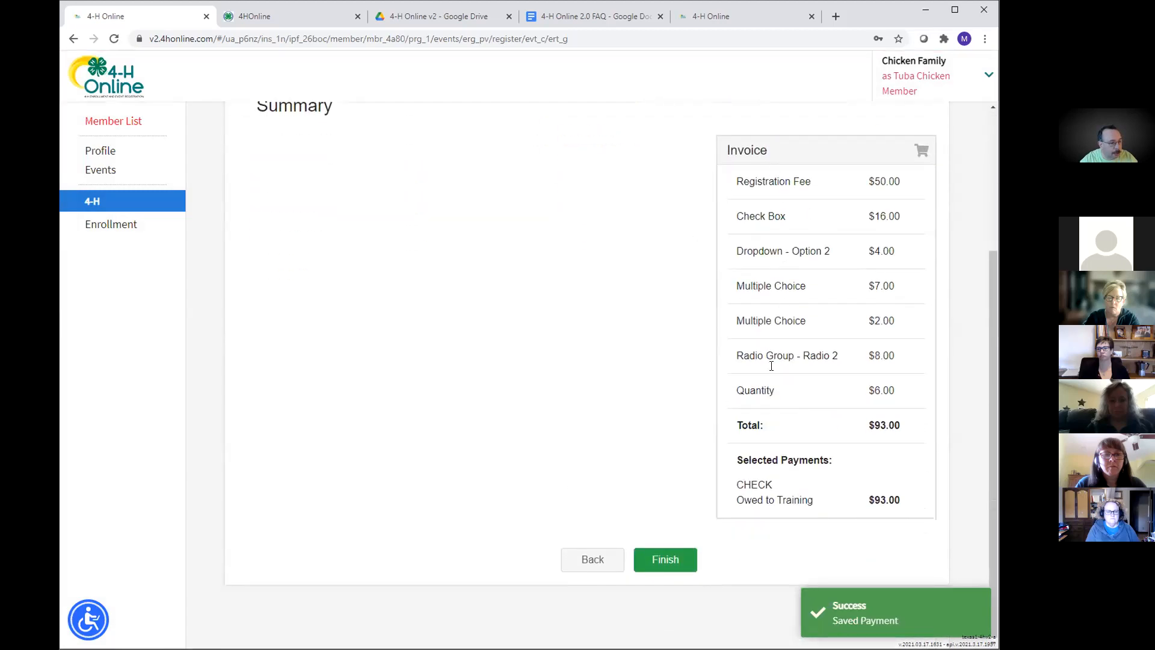
click(662, 561)
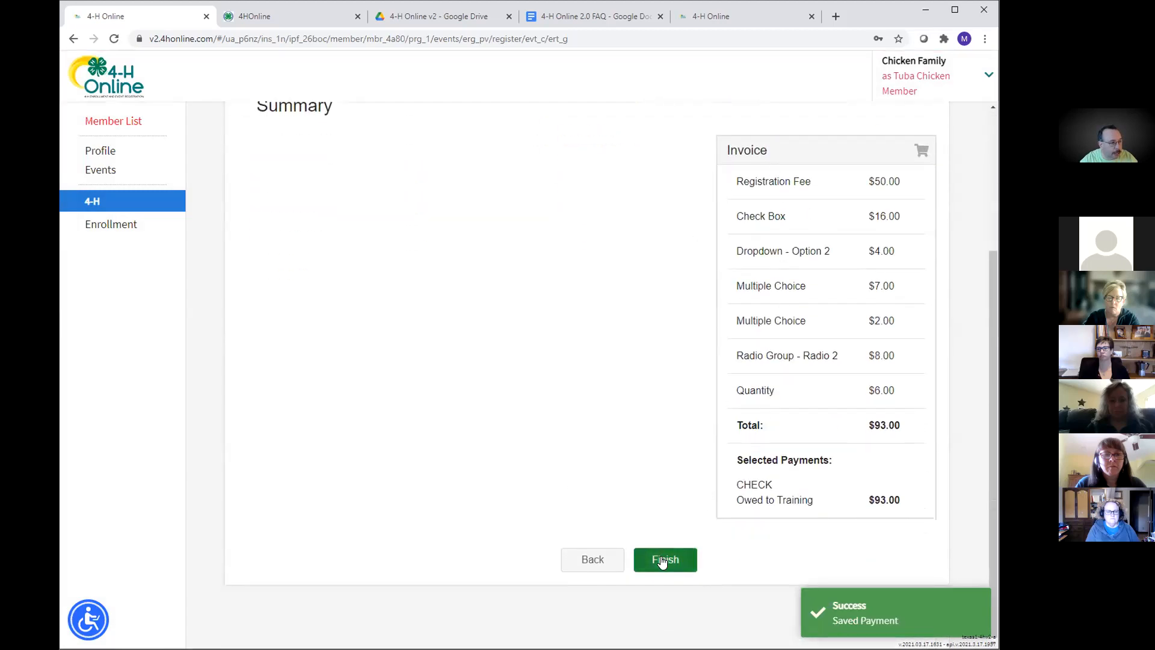
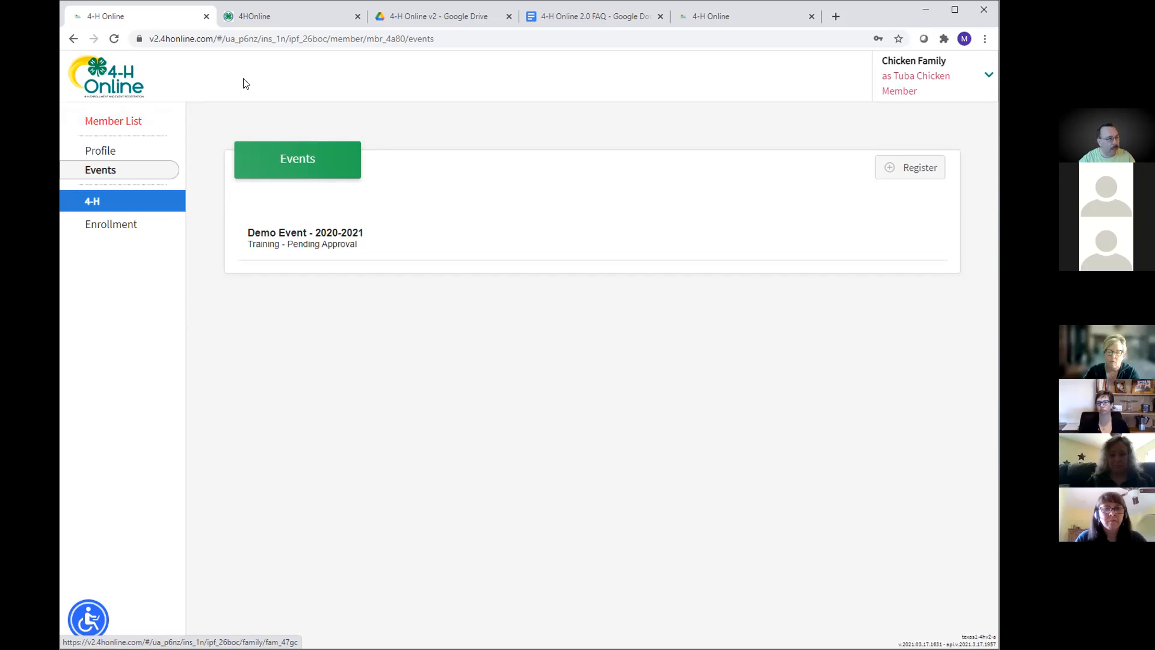
Return to the county manager's view of Demo Event, show its Consents, and set the event status to Testing.
click(722, 16)
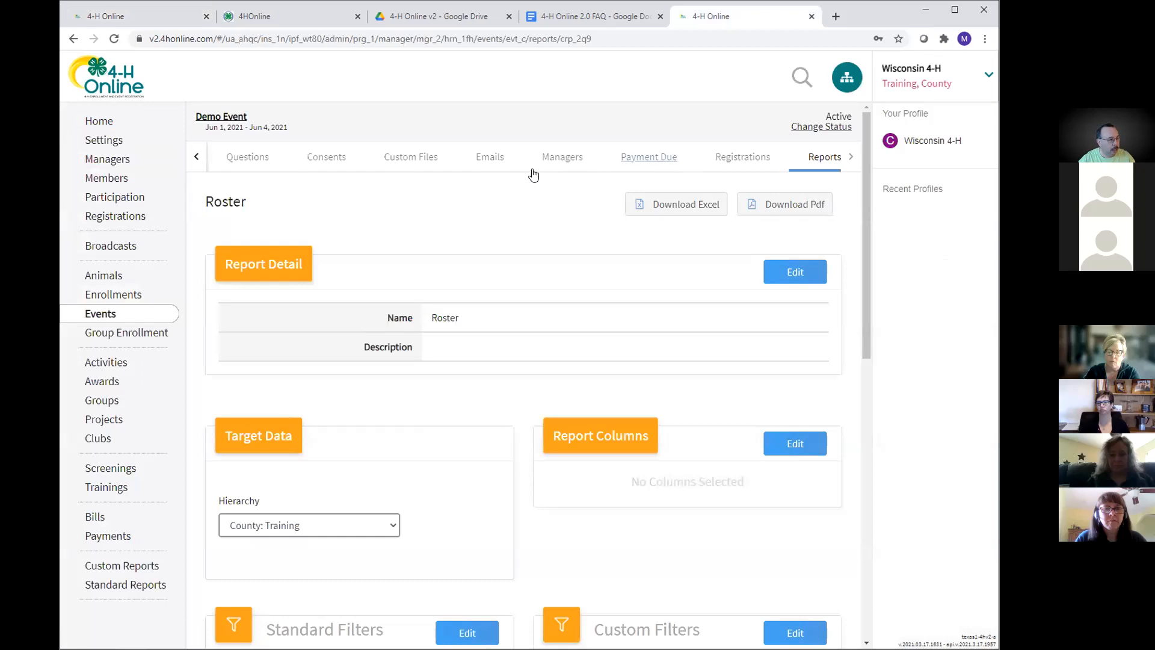
click(315, 161)
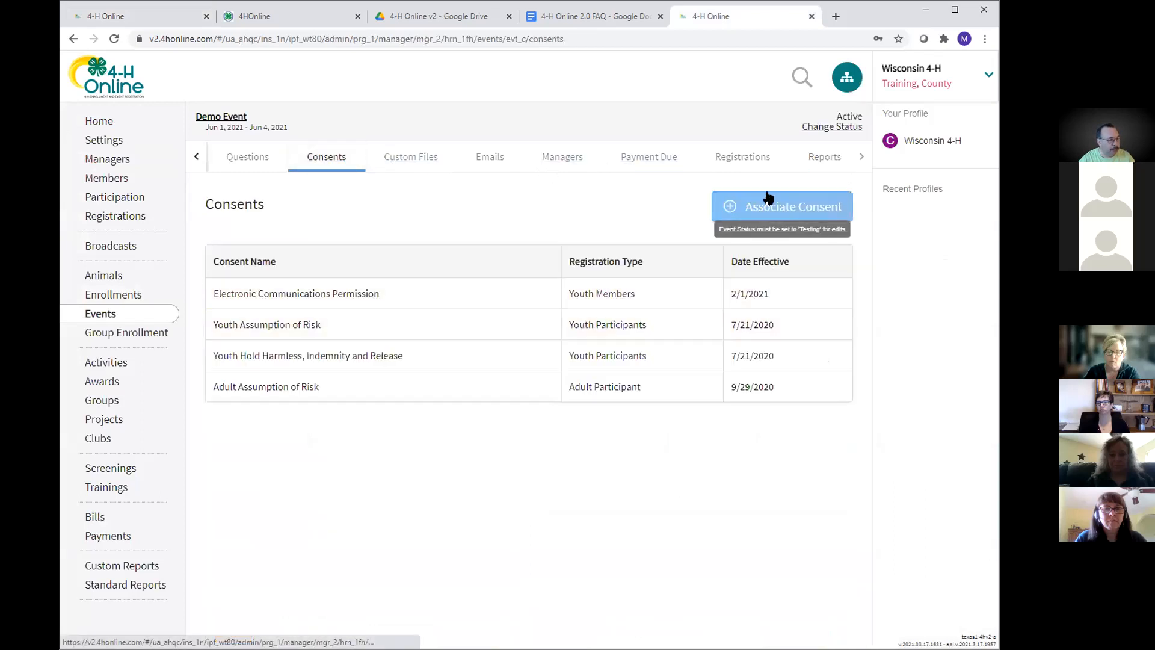
click(832, 127)
click(627, 460)
Start associating a consent with Demo Event, view the available consents, and close the dialog without linking one.
click(796, 207)
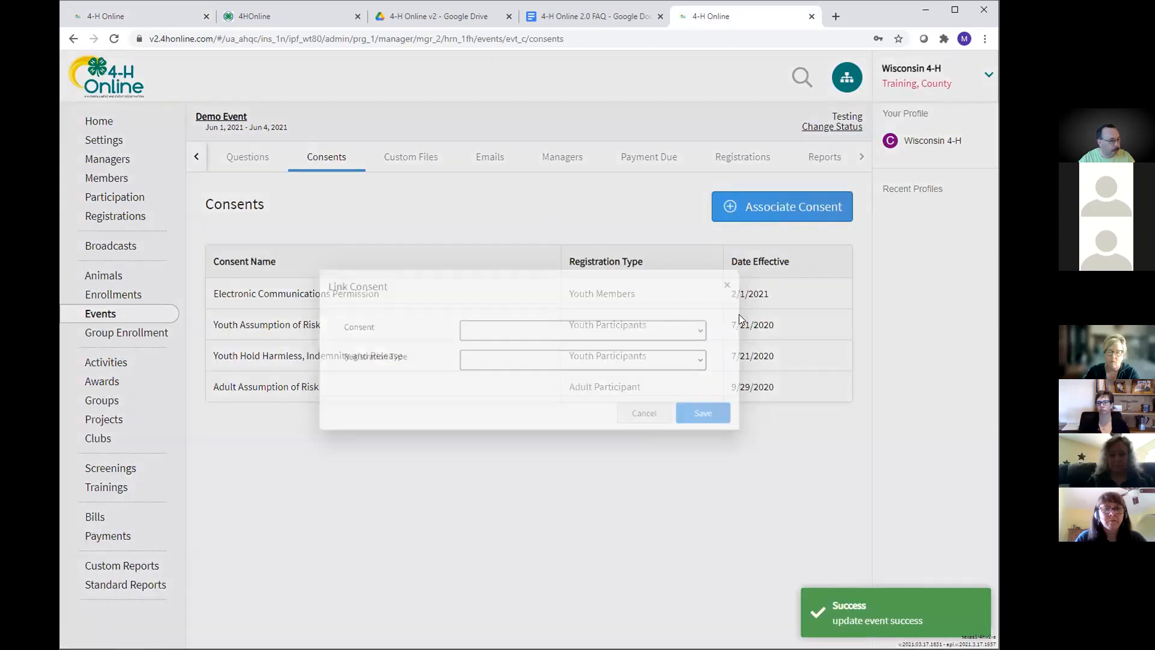
click(725, 330)
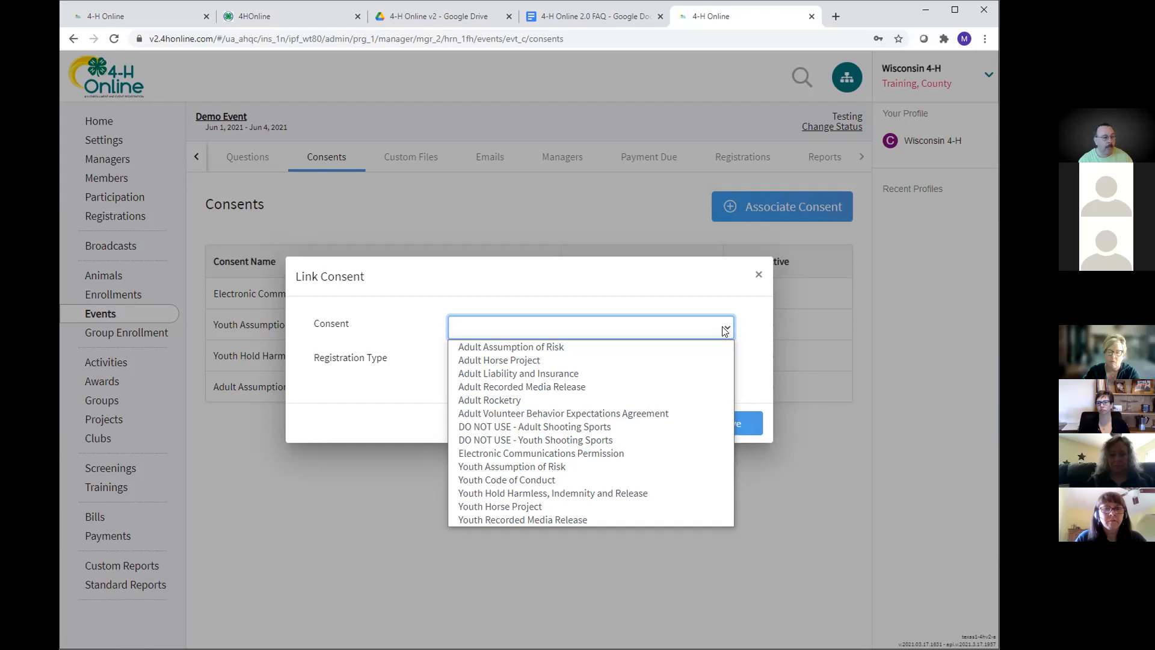
click(759, 275)
click(759, 275)
Return to the family account's member list and look through the event cards offered for registration.
click(125, 18)
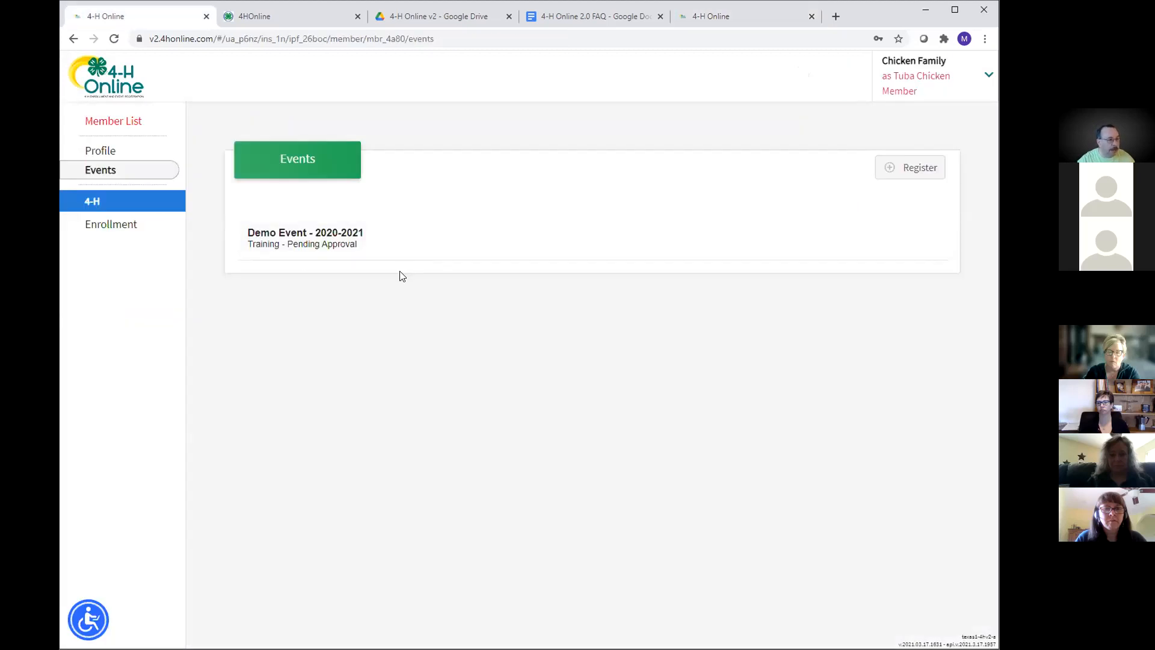
click(132, 121)
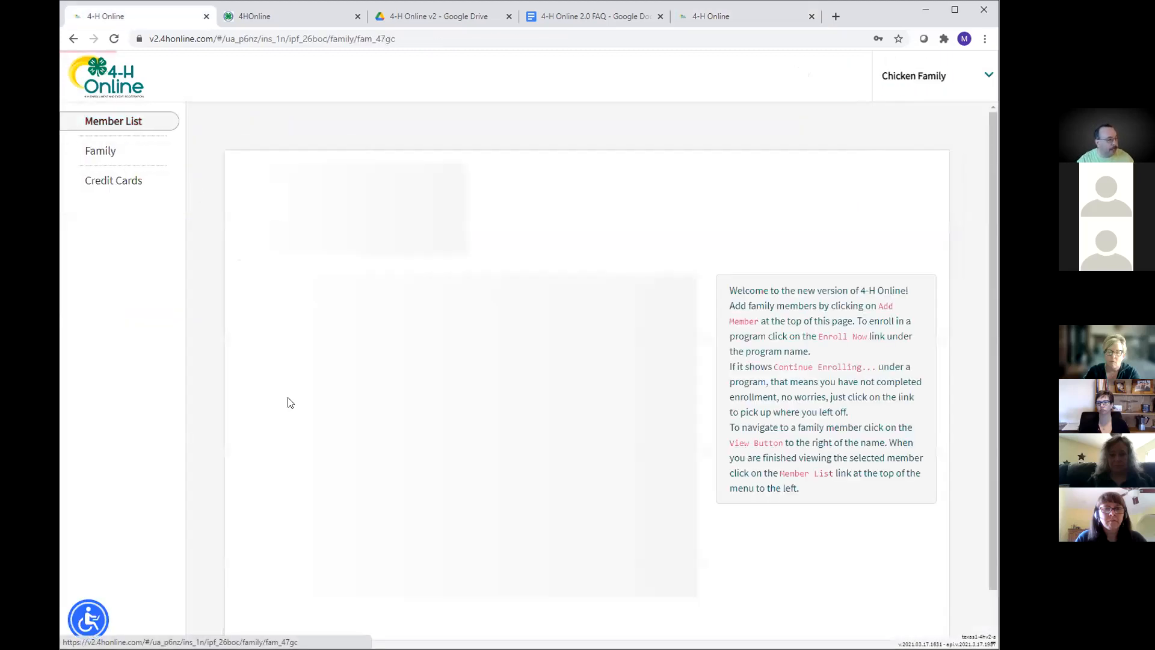
scroll(365, 428, down, 2)
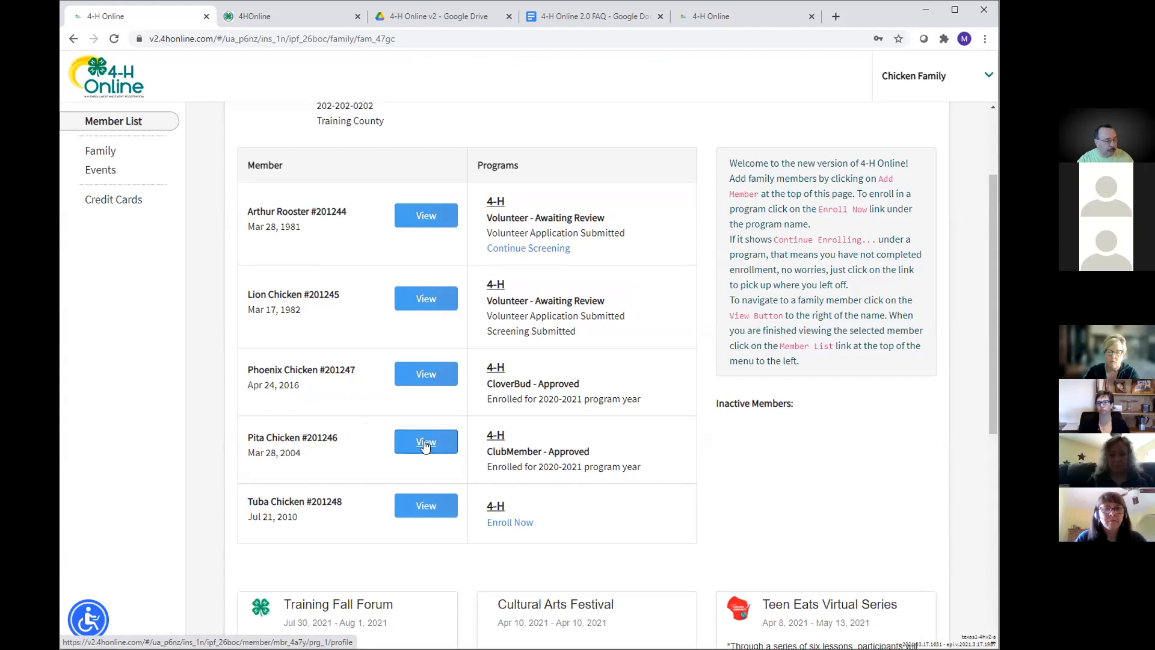
scroll(447, 517, down, 3)
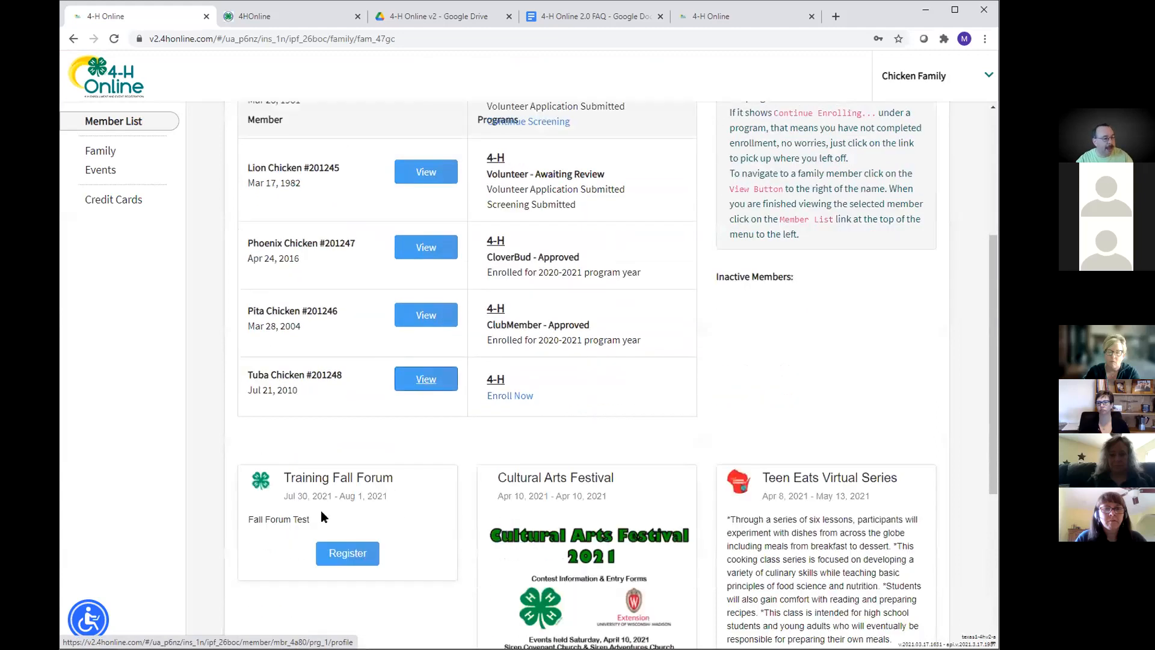
scroll(857, 486, down, 2)
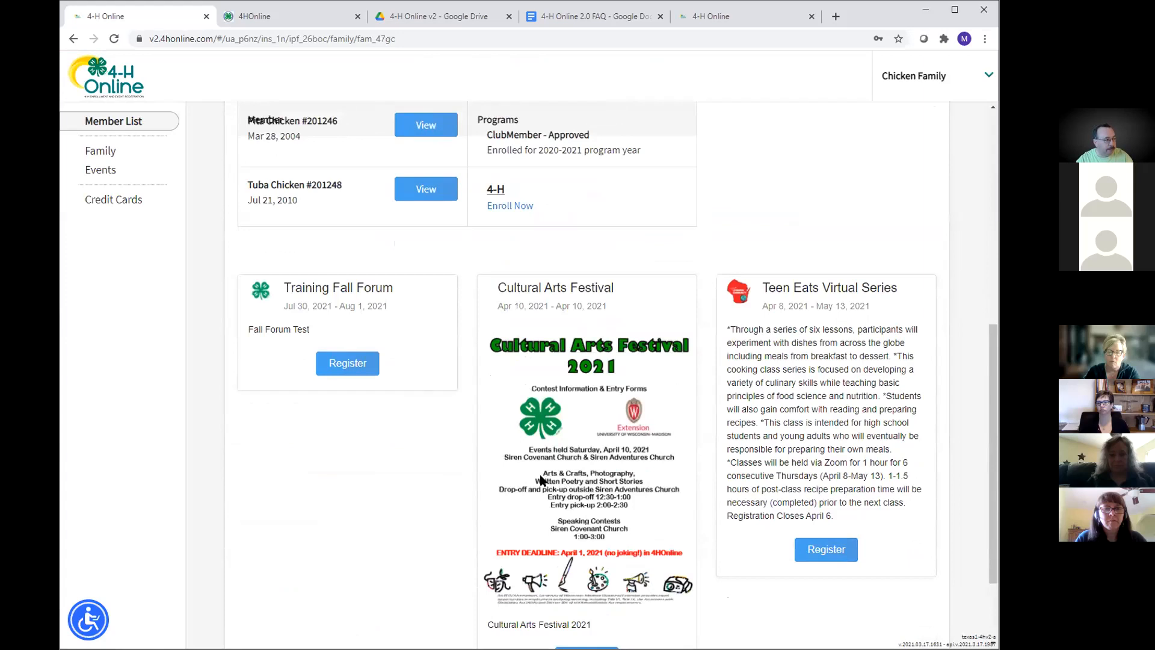
scroll(541, 480, up, 4)
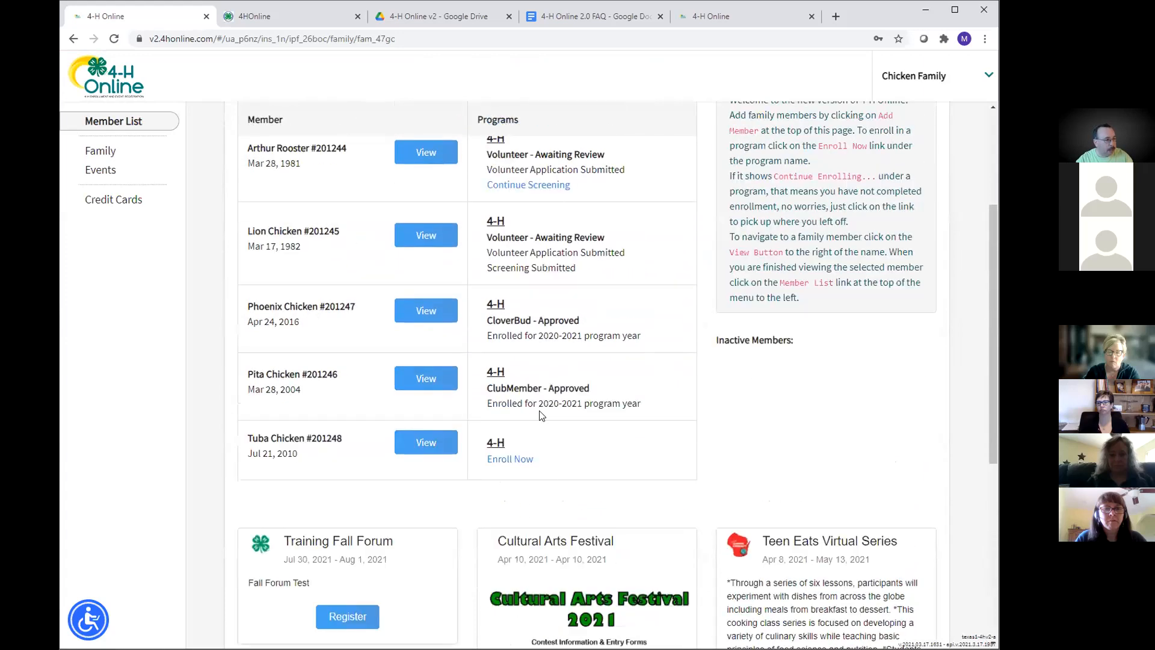
In the county manager's view, set Demo Event's status back to Active.
click(744, 18)
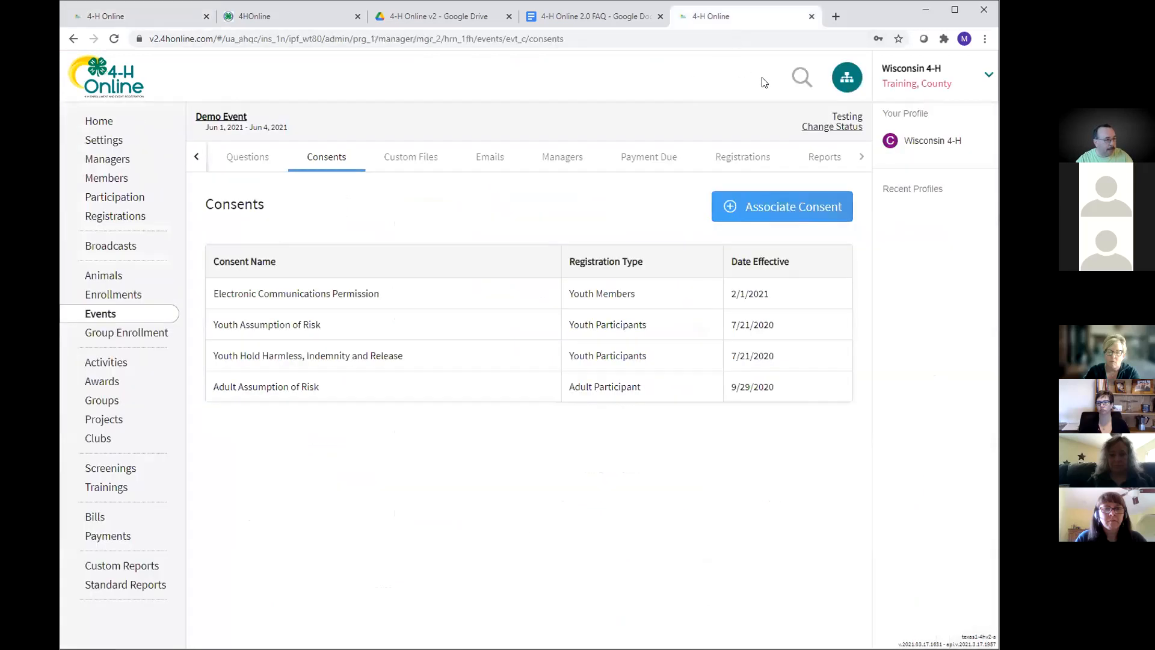
click(818, 126)
click(565, 282)
click(639, 477)
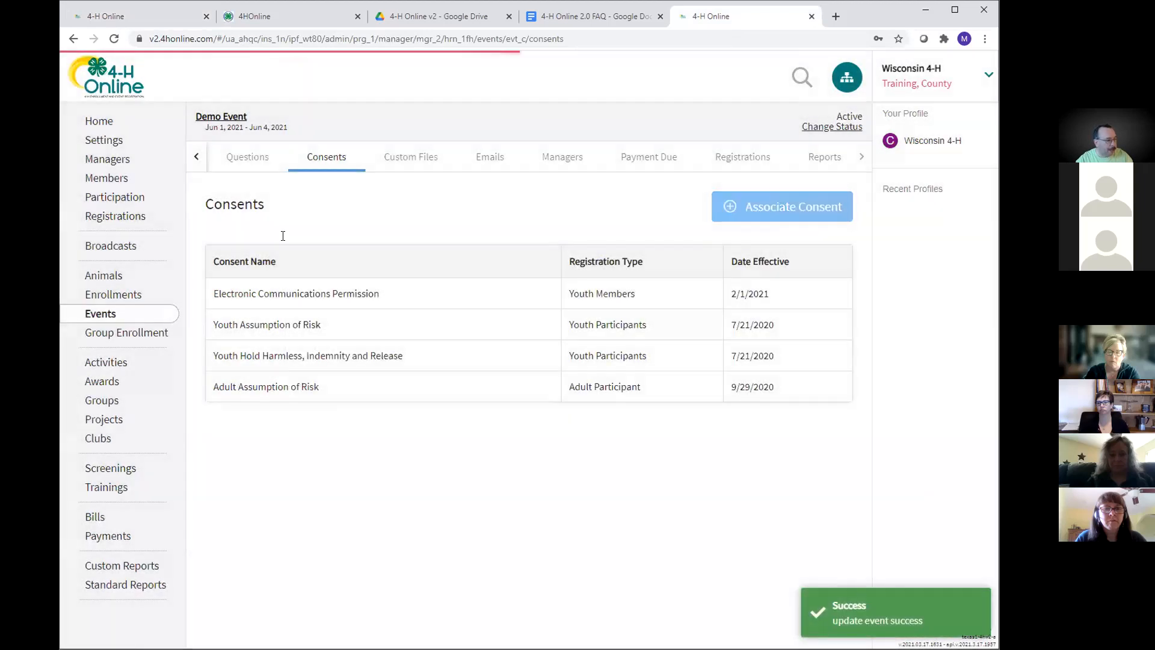
Go back to the family account, check the member list page for Demo Event, and reopen the list from the Family page.
click(105, 17)
scroll(620, 468, down, 2)
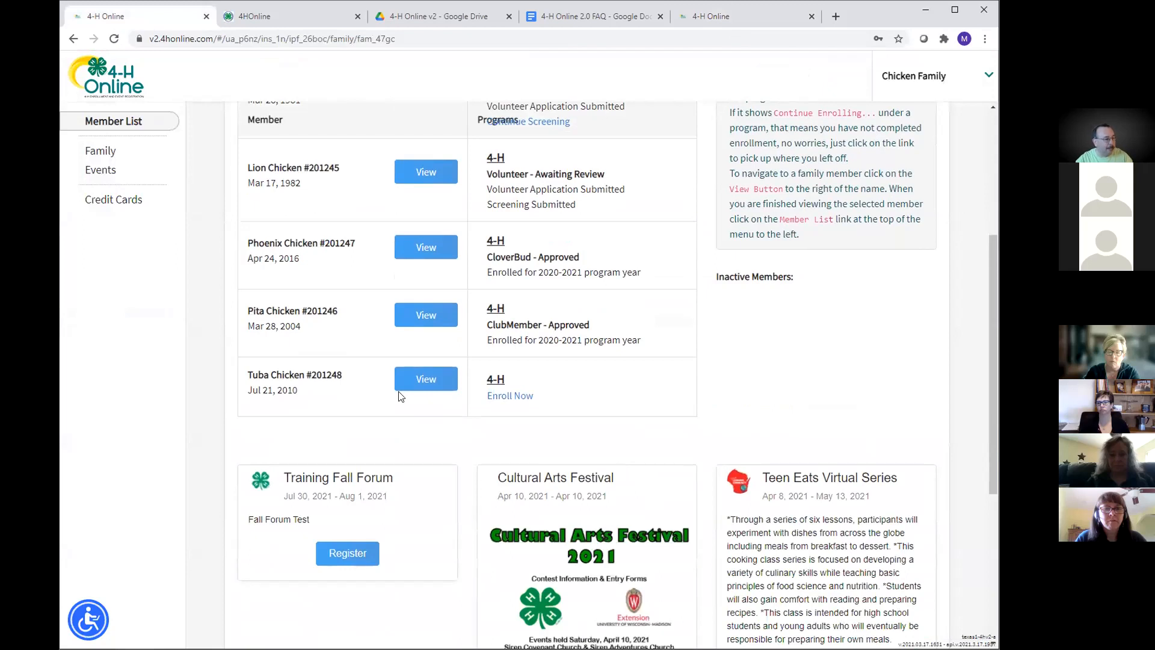
scroll(400, 396, up, 4)
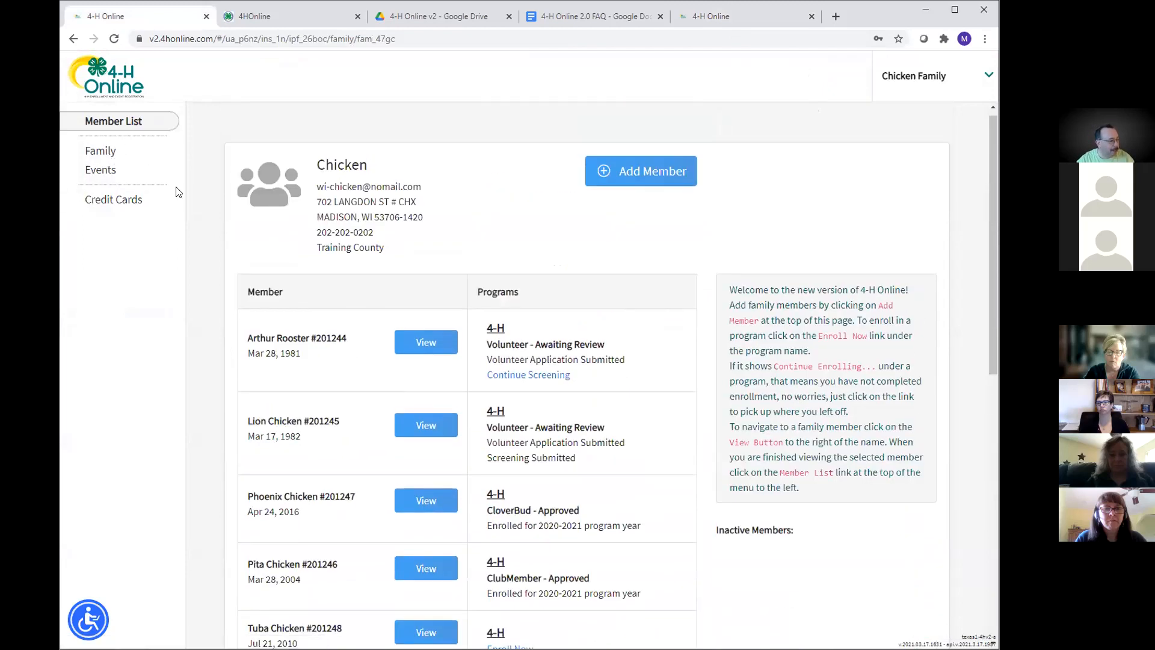
scroll(448, 271, down, 5)
scroll(170, 226, up, 4)
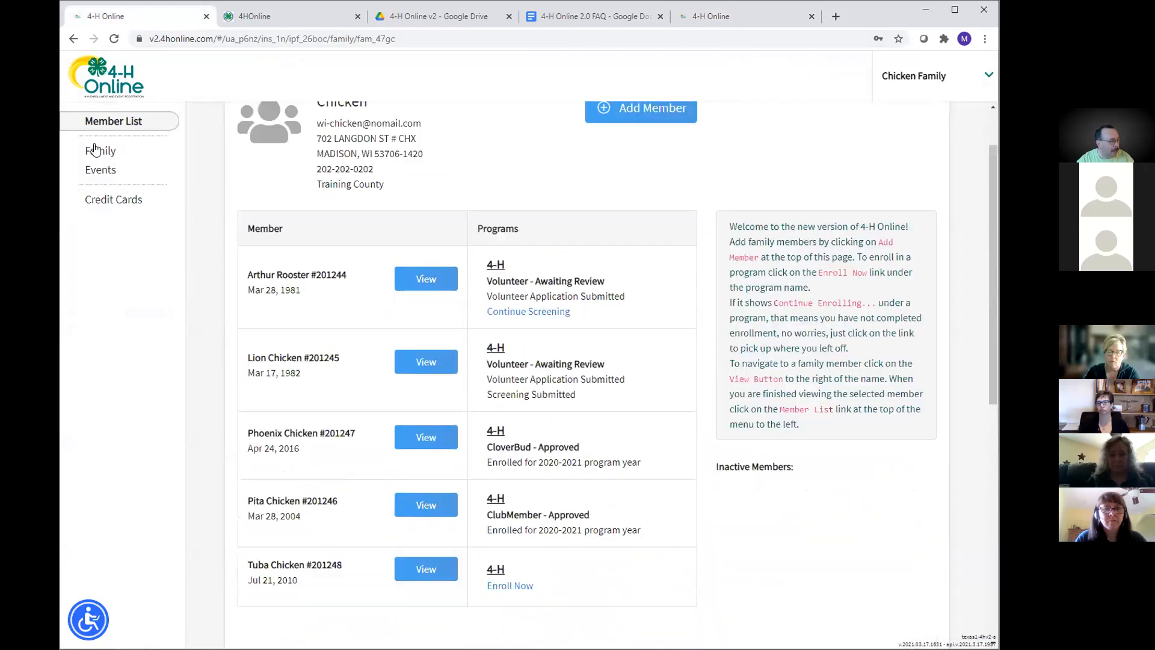
click(96, 151)
click(111, 121)
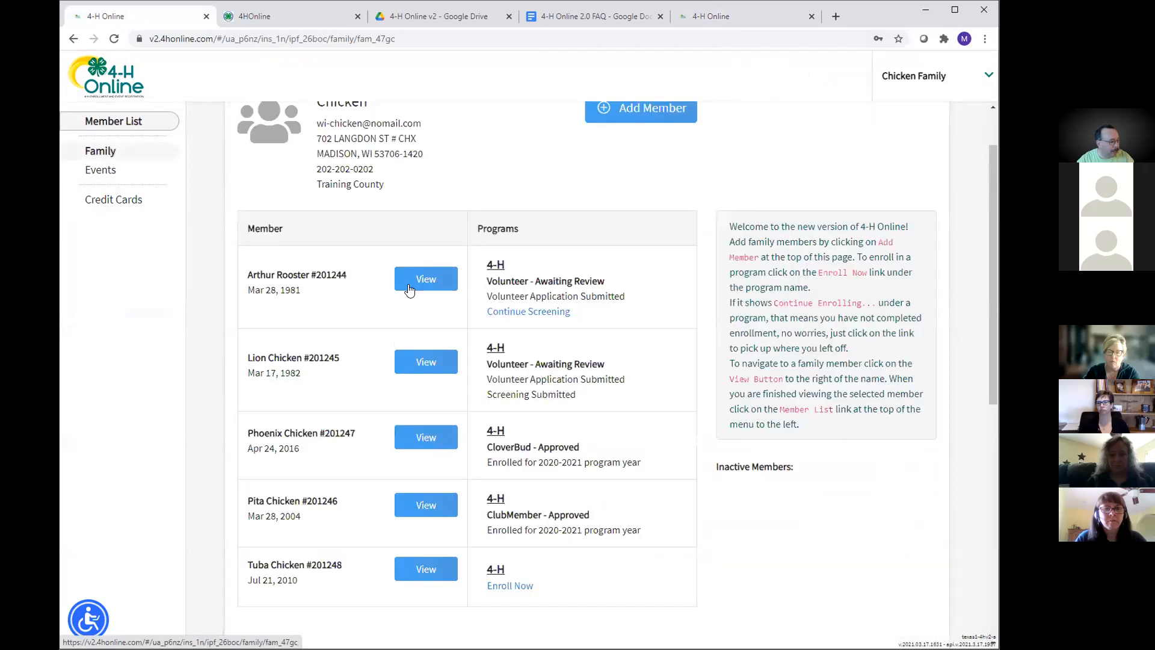
Look through the family's member list page and open the events page of the member enrolled as an approved ClubMember.
scroll(410, 290, down, 5)
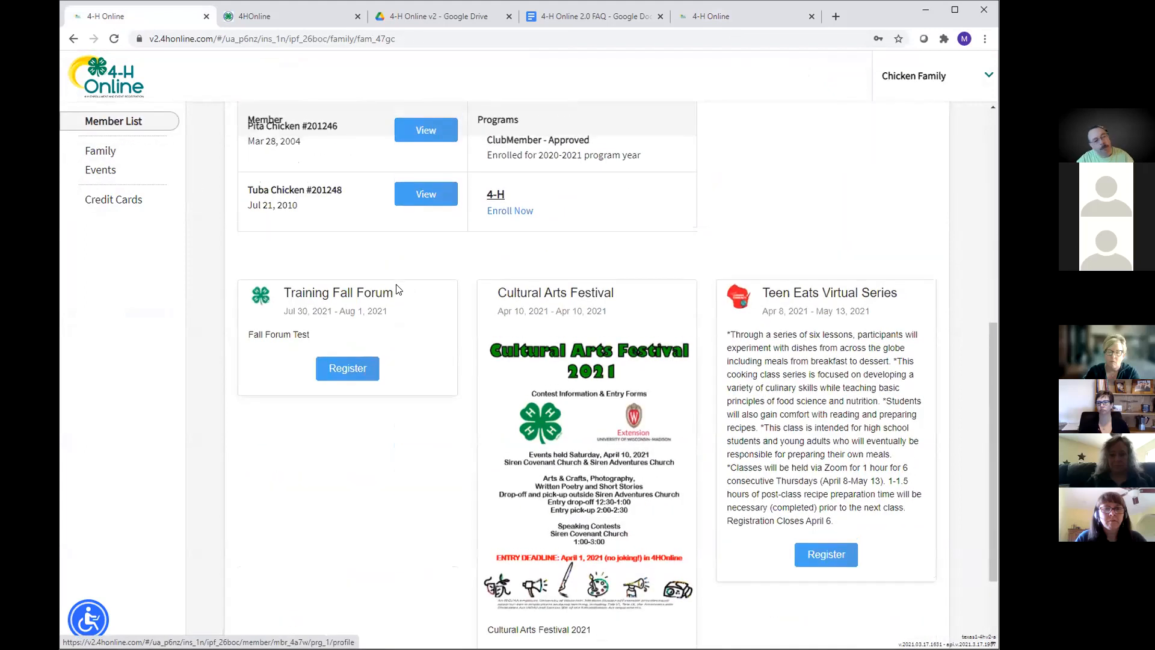
scroll(396, 291, up, 6)
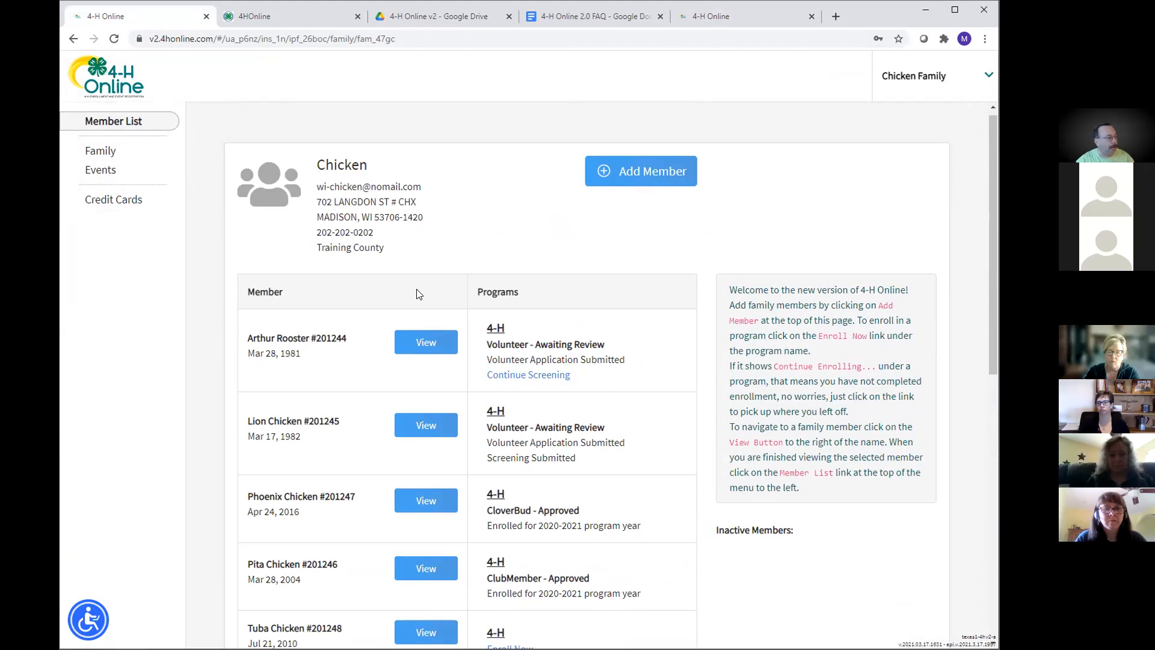
scroll(342, 322, down, 2)
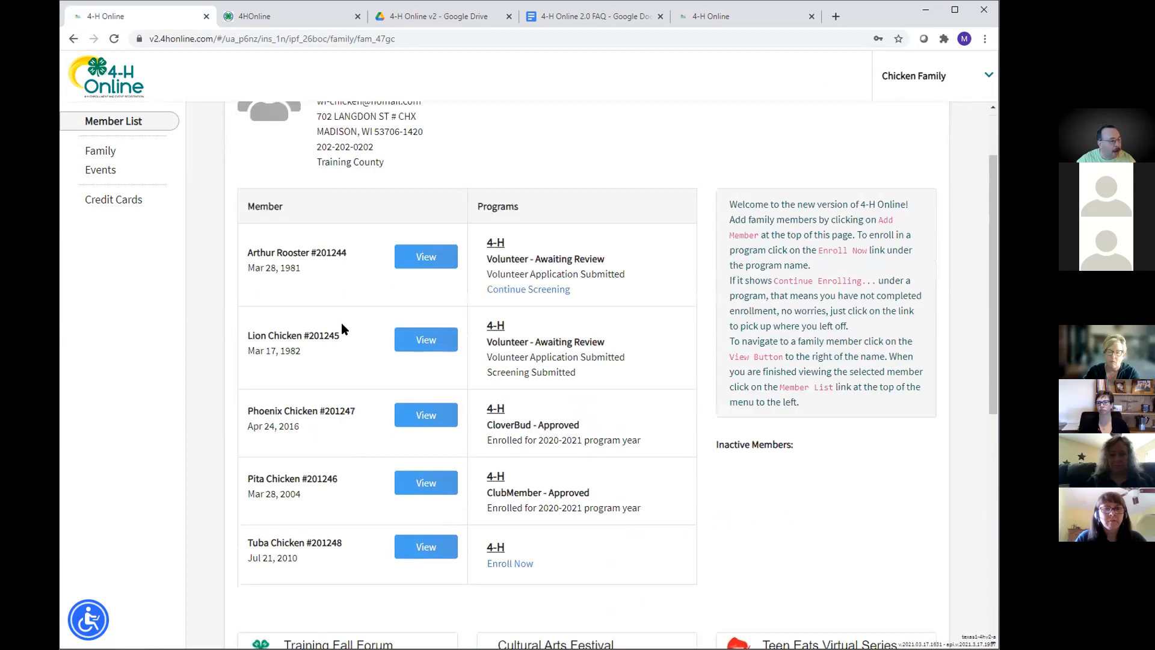
click(421, 443)
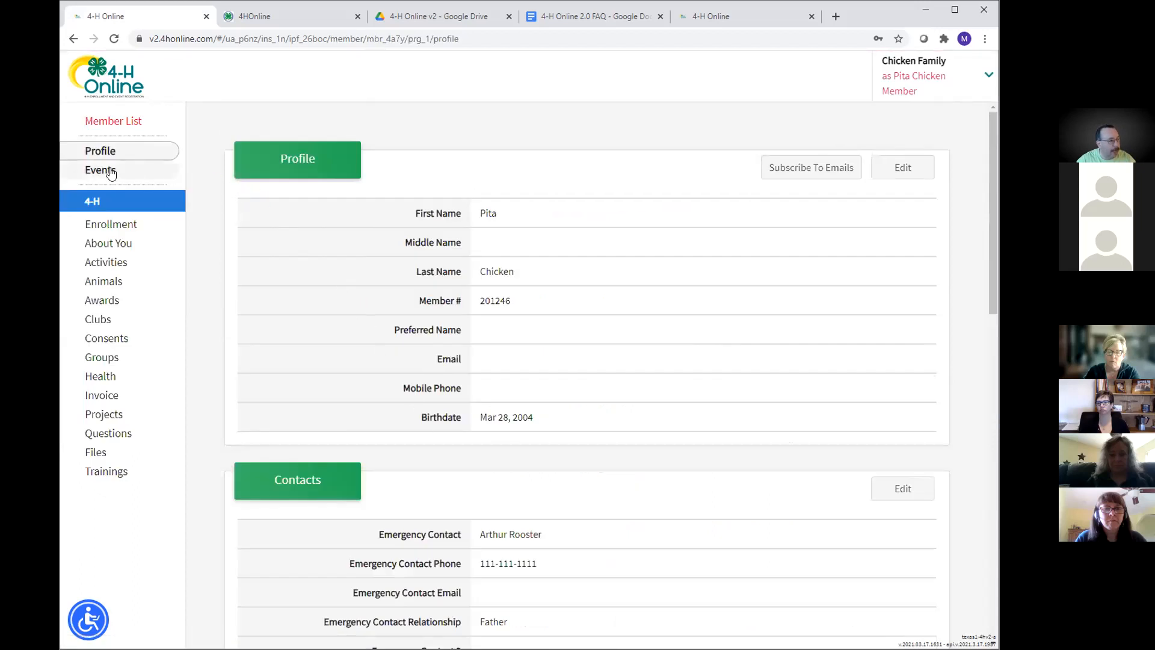
click(105, 173)
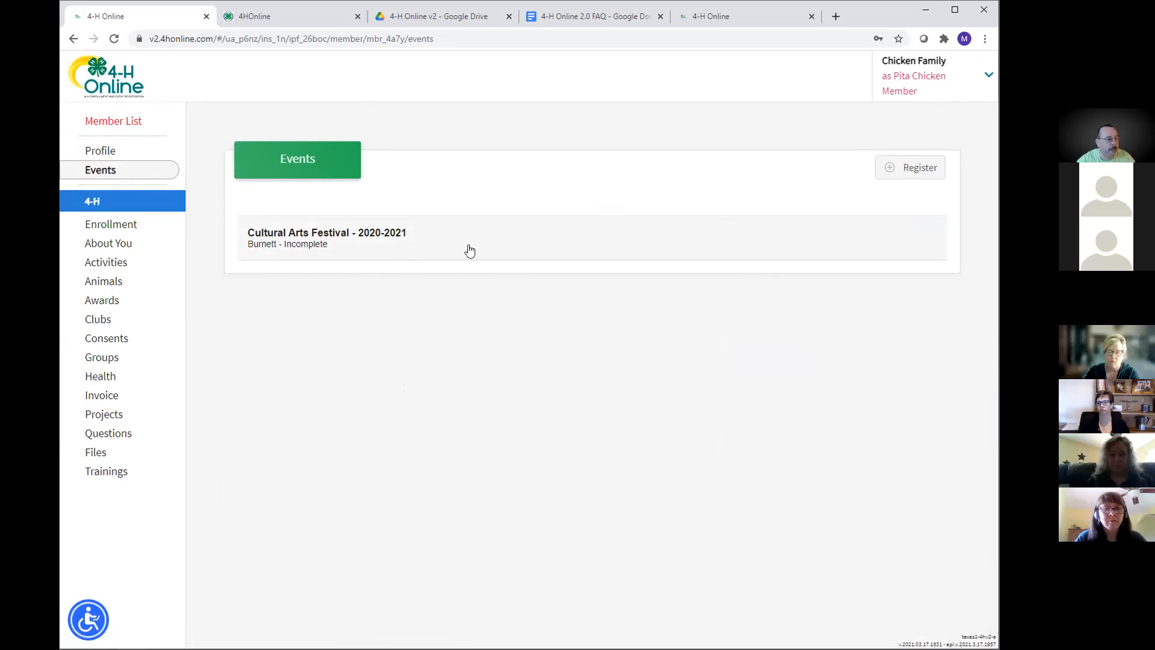
Start the member's registration for Demo Event under the Youth Members type and look over its questions.
click(915, 168)
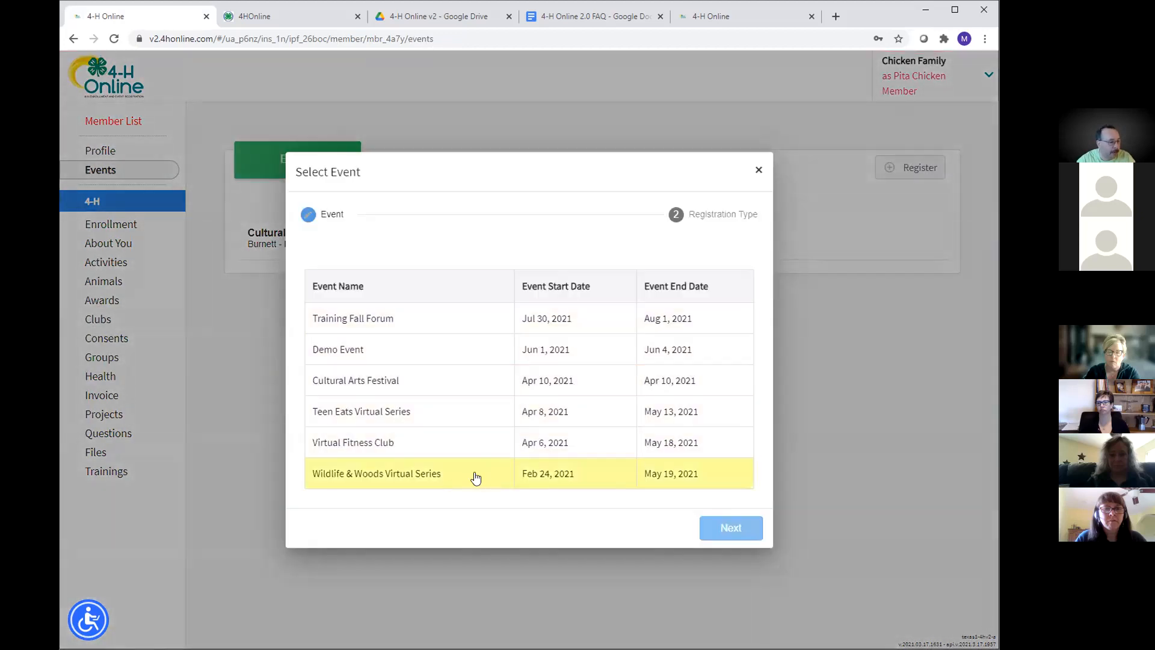
click(456, 353)
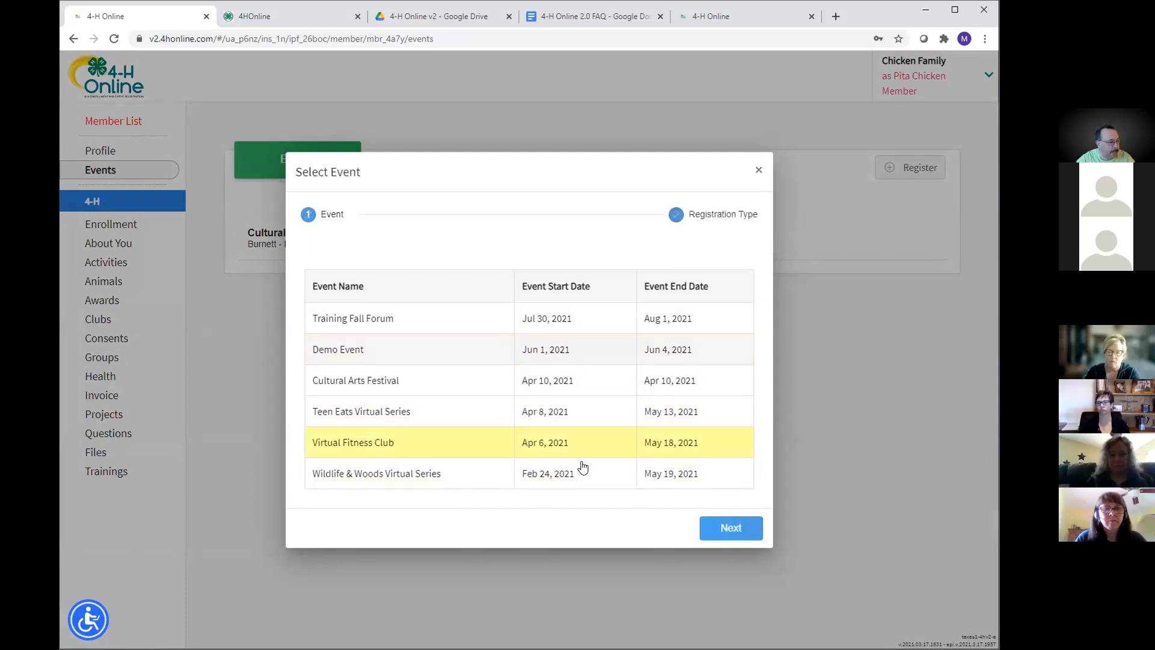
click(725, 528)
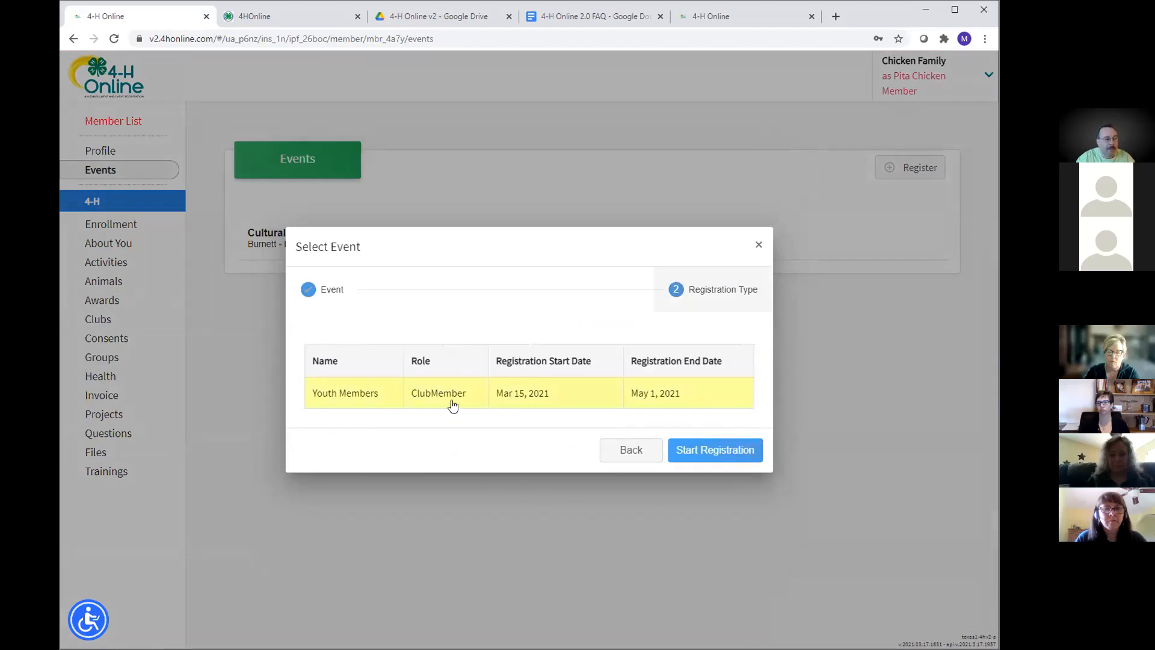
click(712, 457)
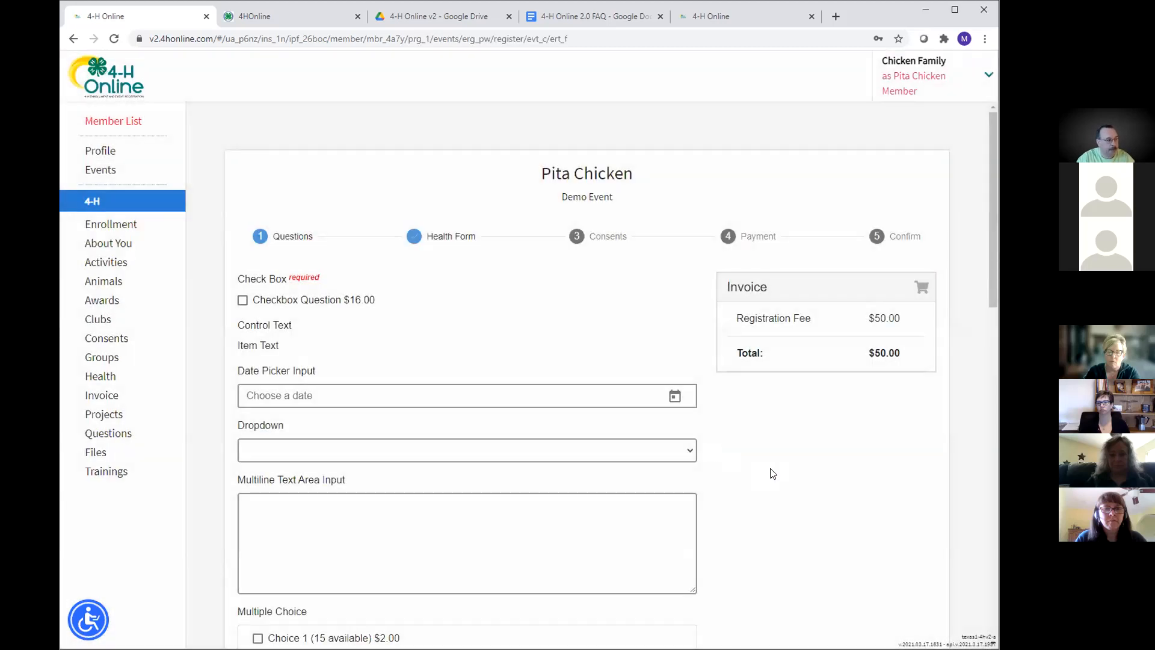
scroll(773, 474, down, 3)
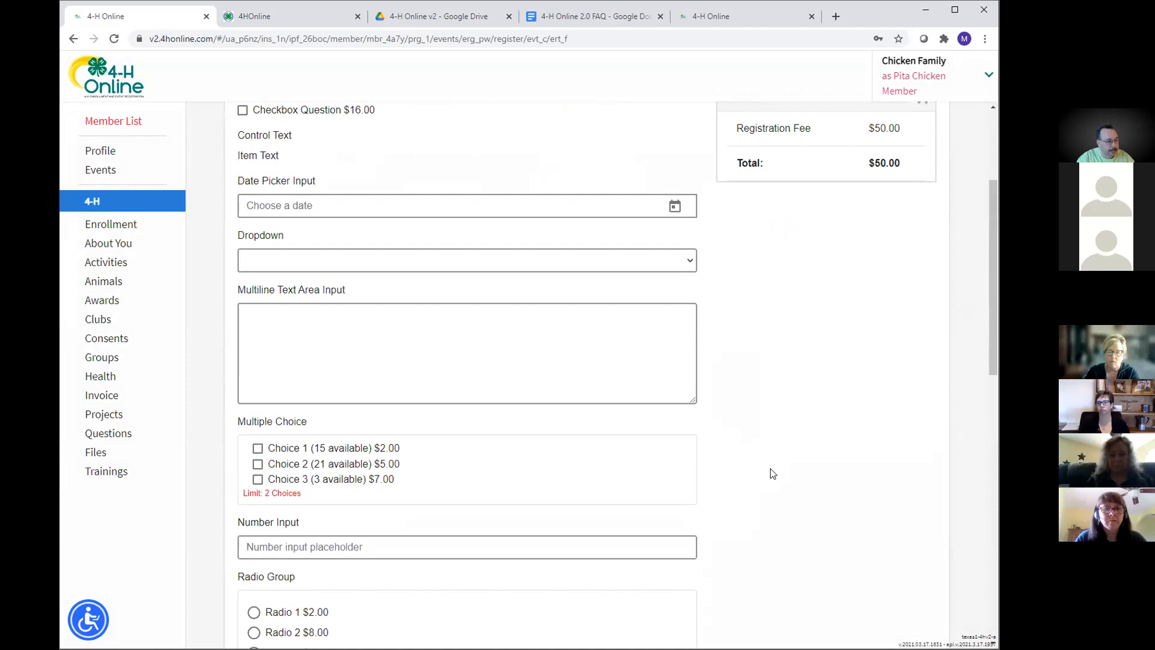
scroll(773, 473, up, 3)
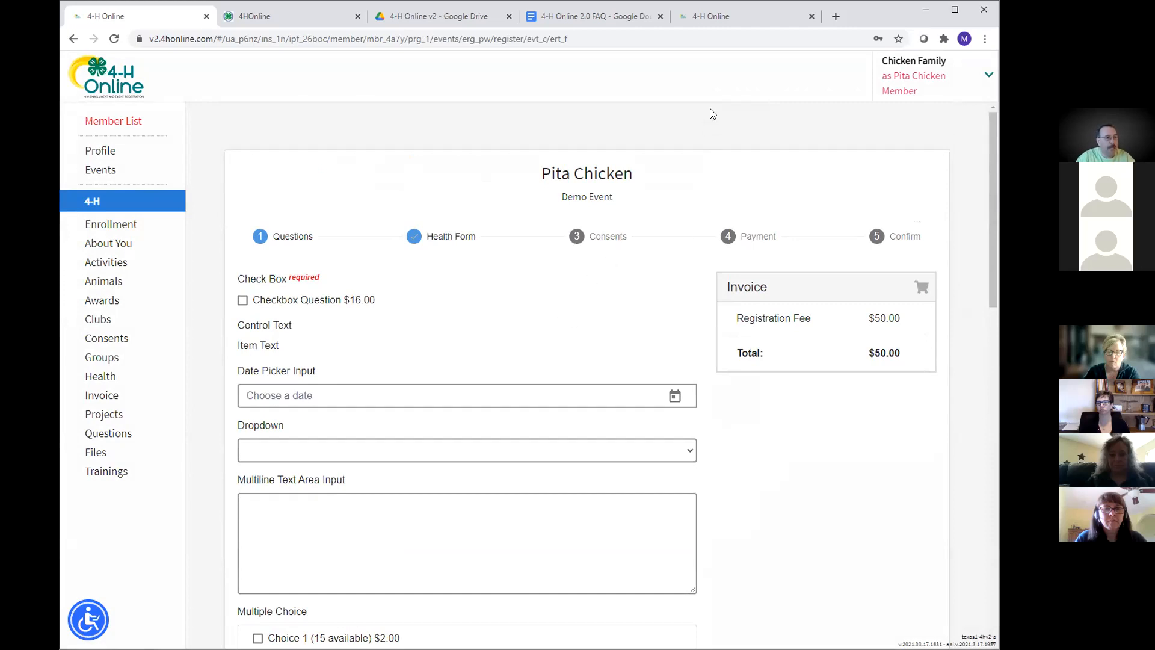
In the county manager's view, list Demo Event's registrations and open the one pending approval.
click(734, 24)
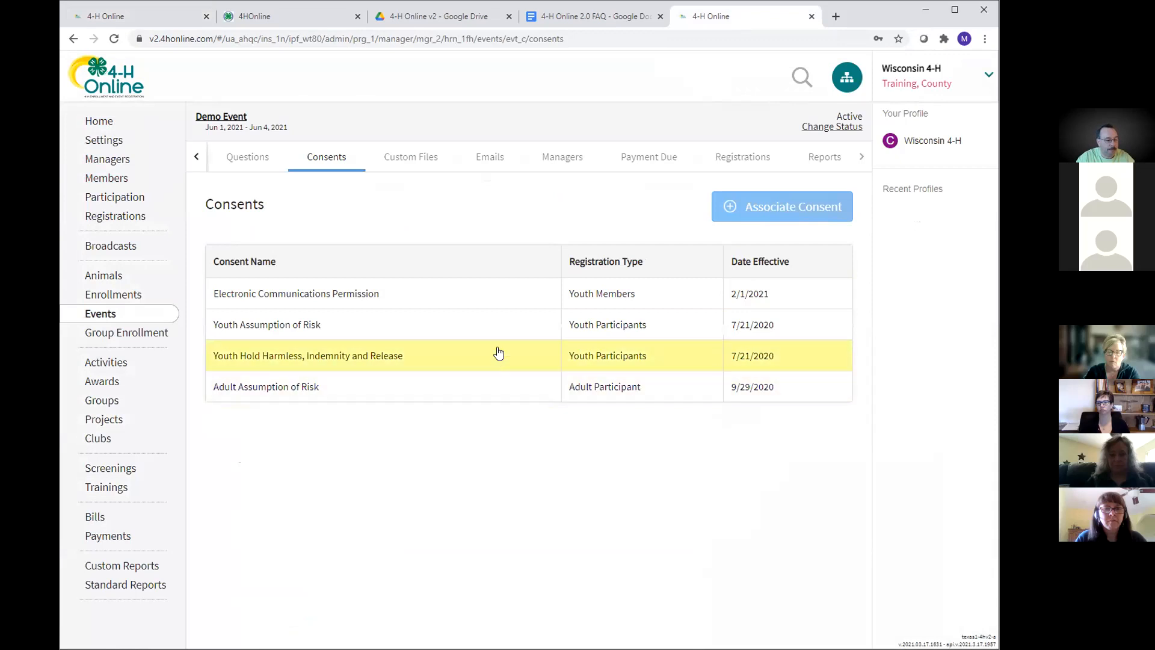
click(728, 160)
scroll(567, 472, down, 2)
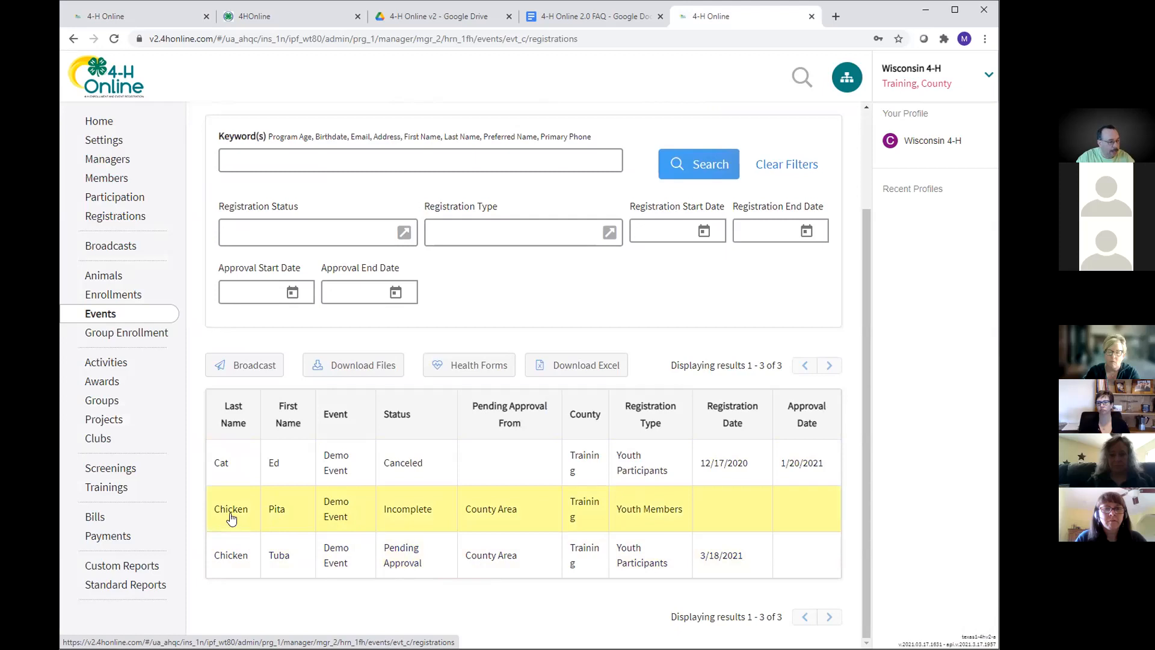
click(440, 562)
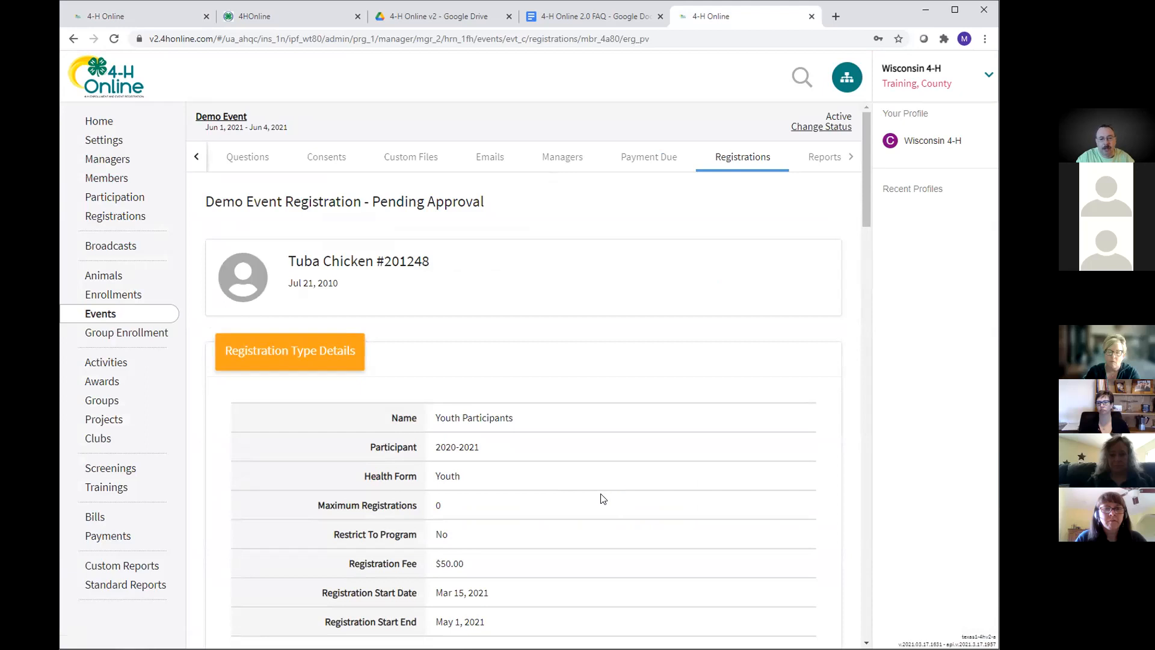
Review the pending registration's type details, answers, files, health form, consents and invoice, and approve it.
scroll(600, 493, down, 4)
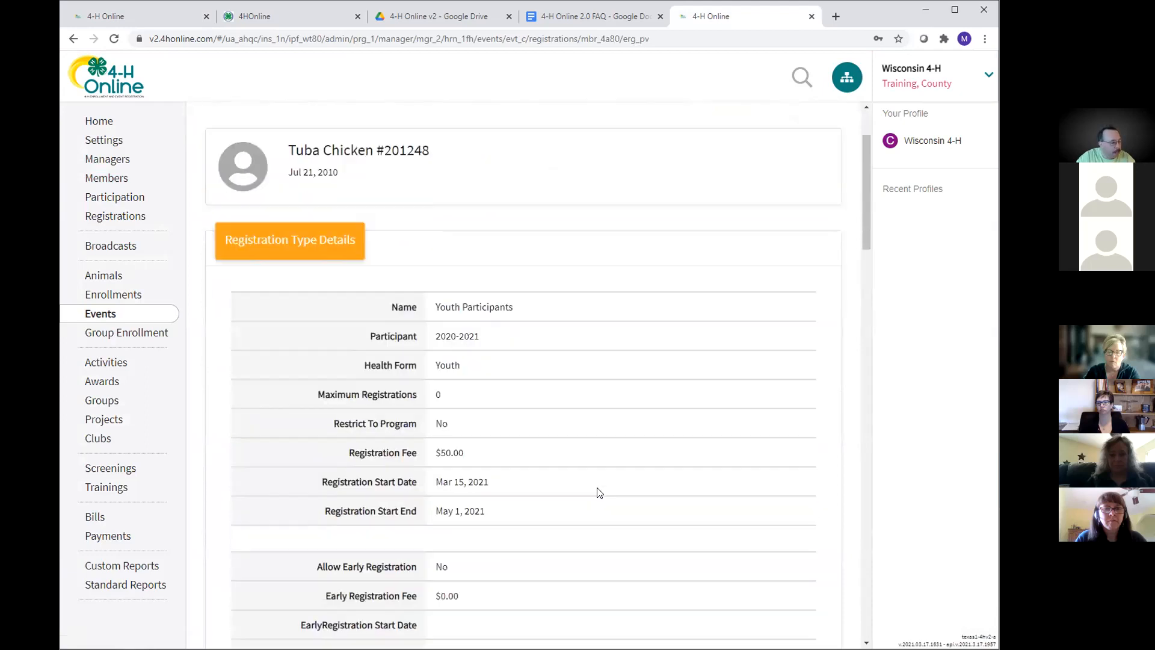
scroll(599, 492, down, 1)
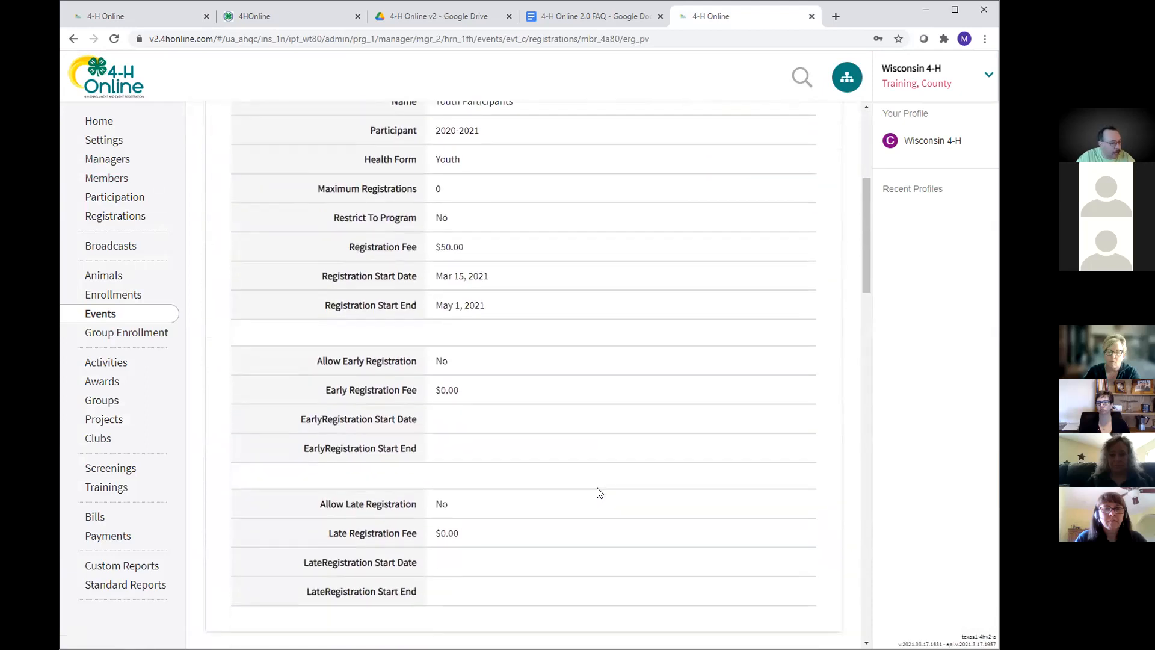
scroll(599, 492, down, 4)
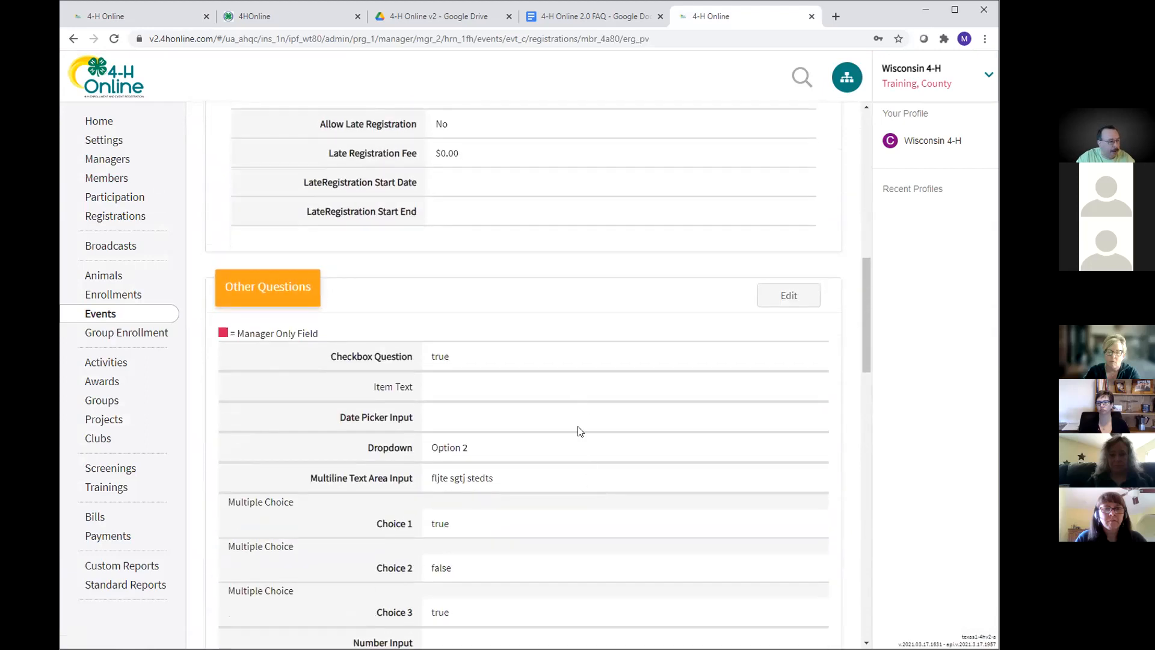
scroll(611, 526, down, 3)
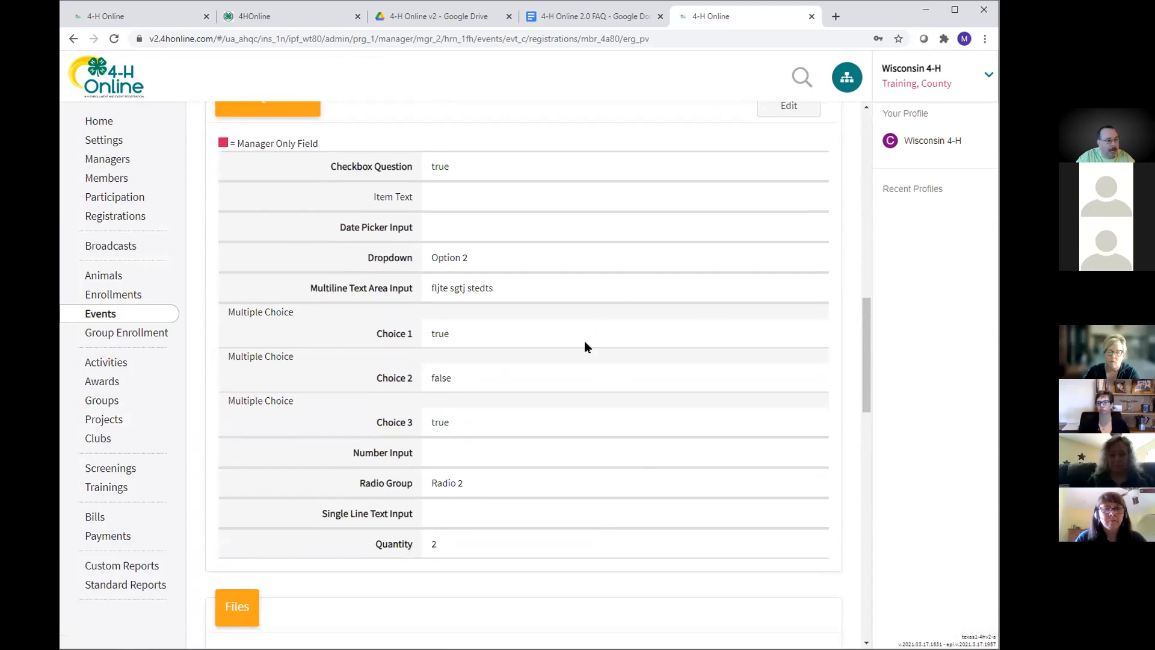
scroll(606, 389, down, 5)
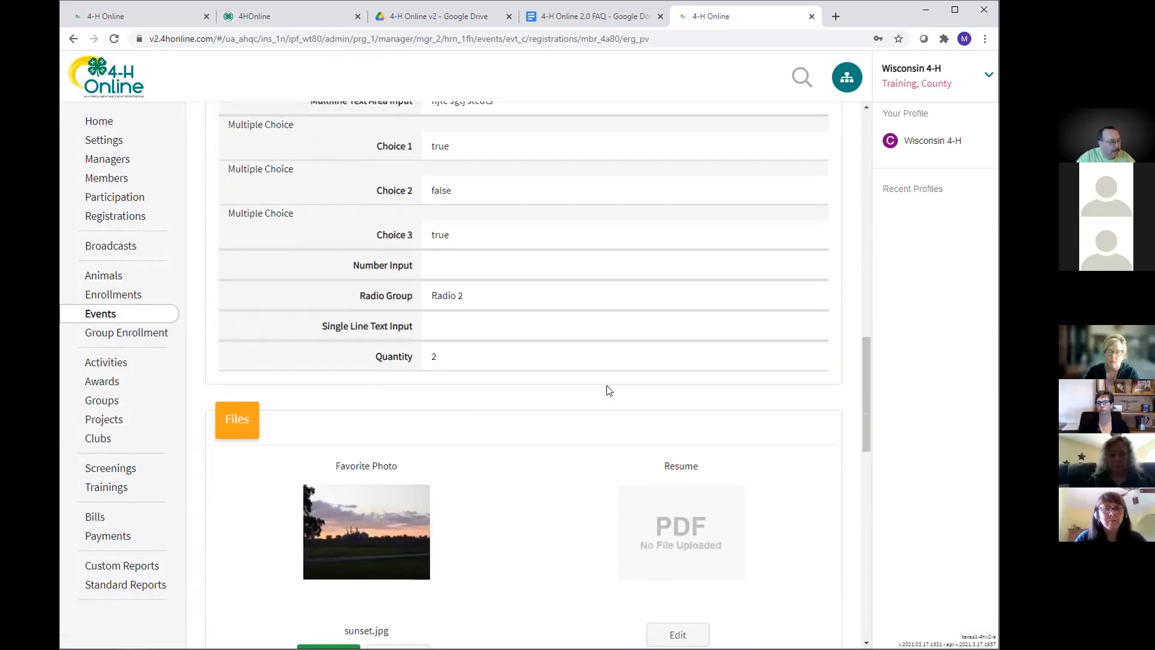
scroll(607, 390, down, 1)
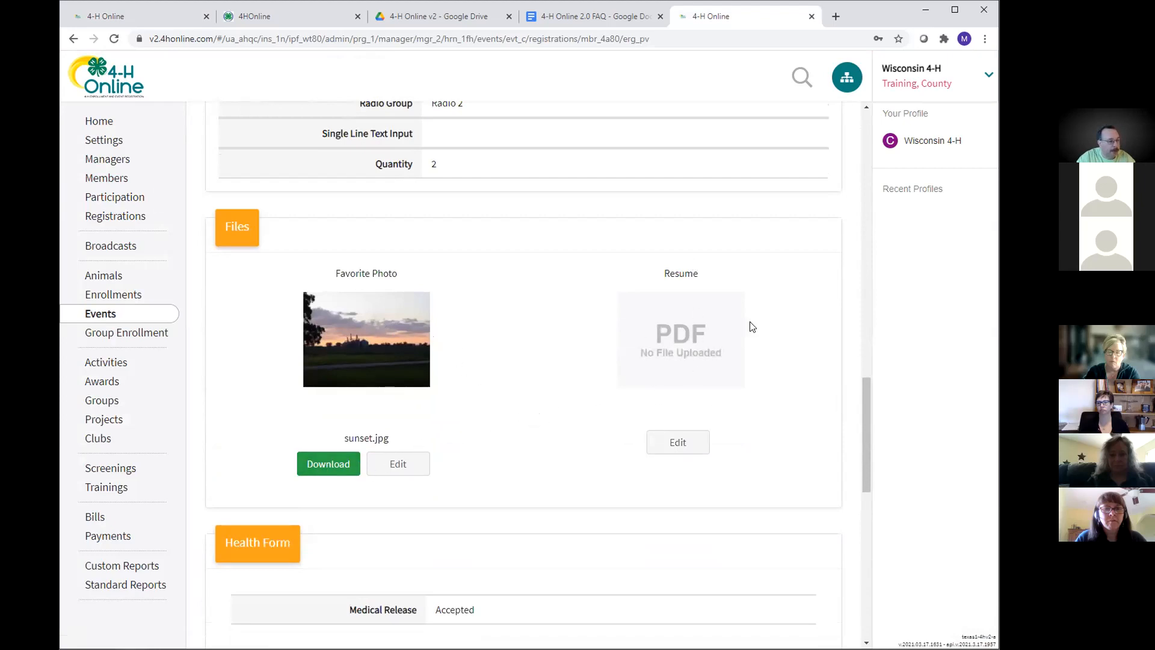
scroll(581, 461, down, 4)
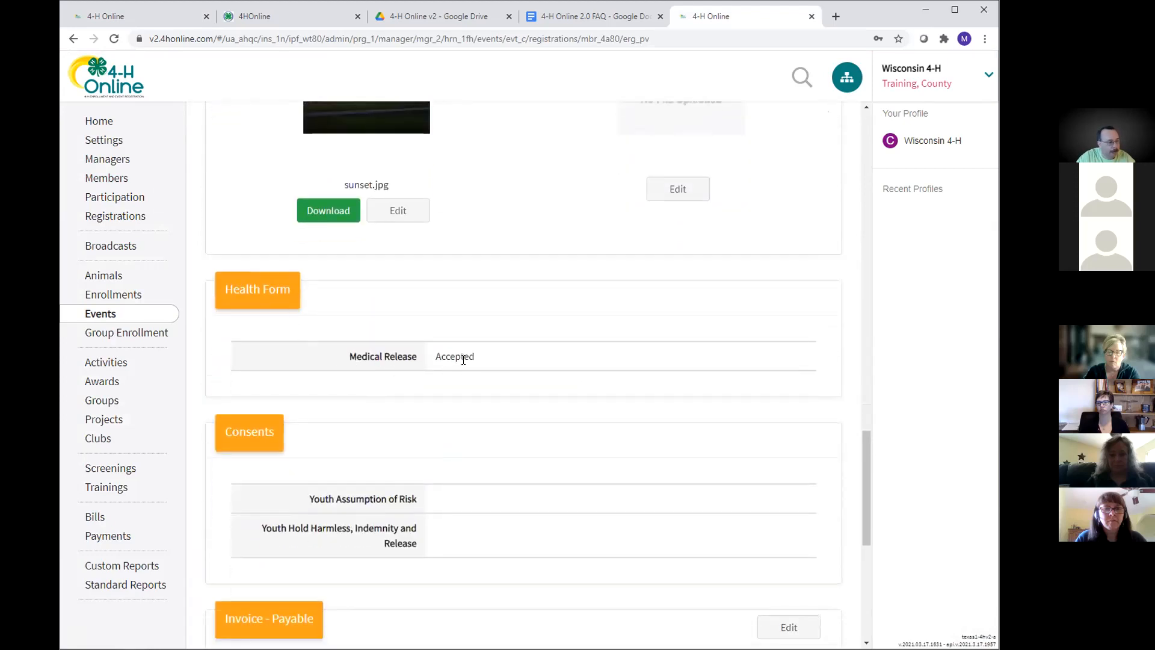
scroll(462, 367, down, 2)
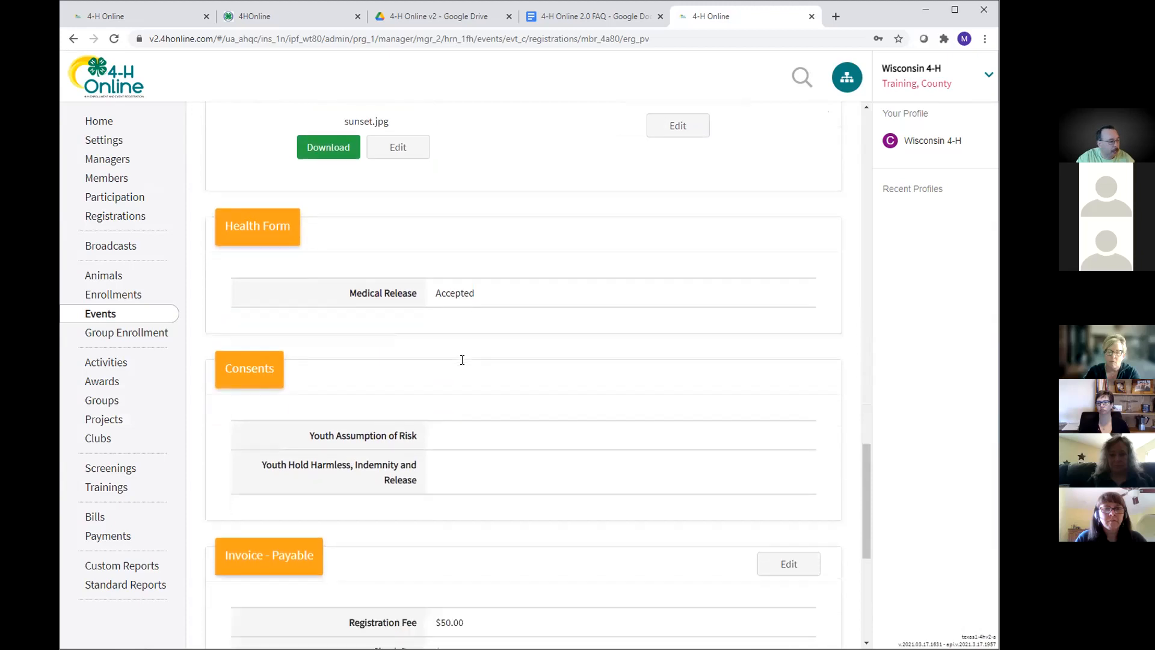
scroll(499, 432, down, 4)
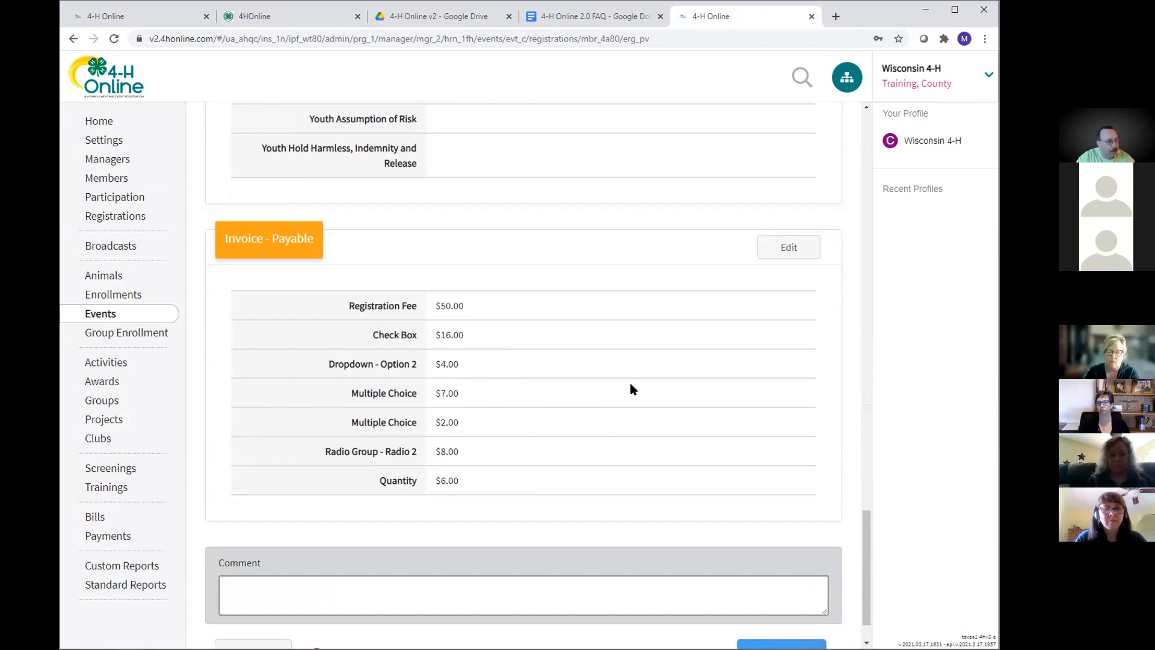
scroll(630, 389, down, 1)
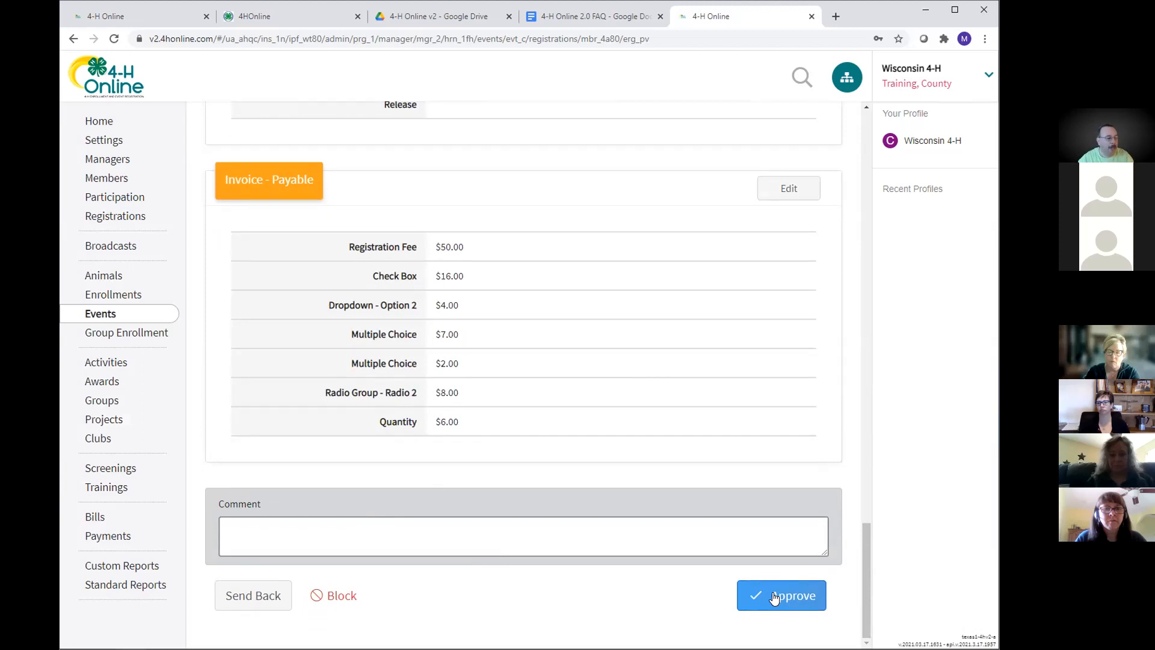
click(784, 595)
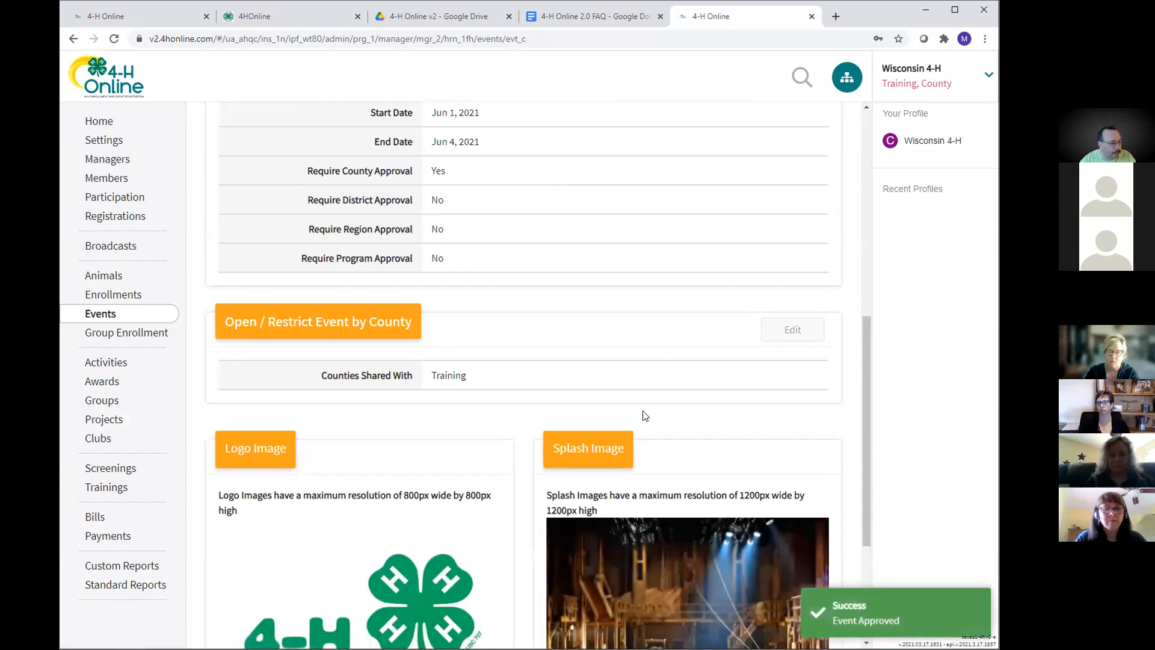
scroll(681, 372, up, 8)
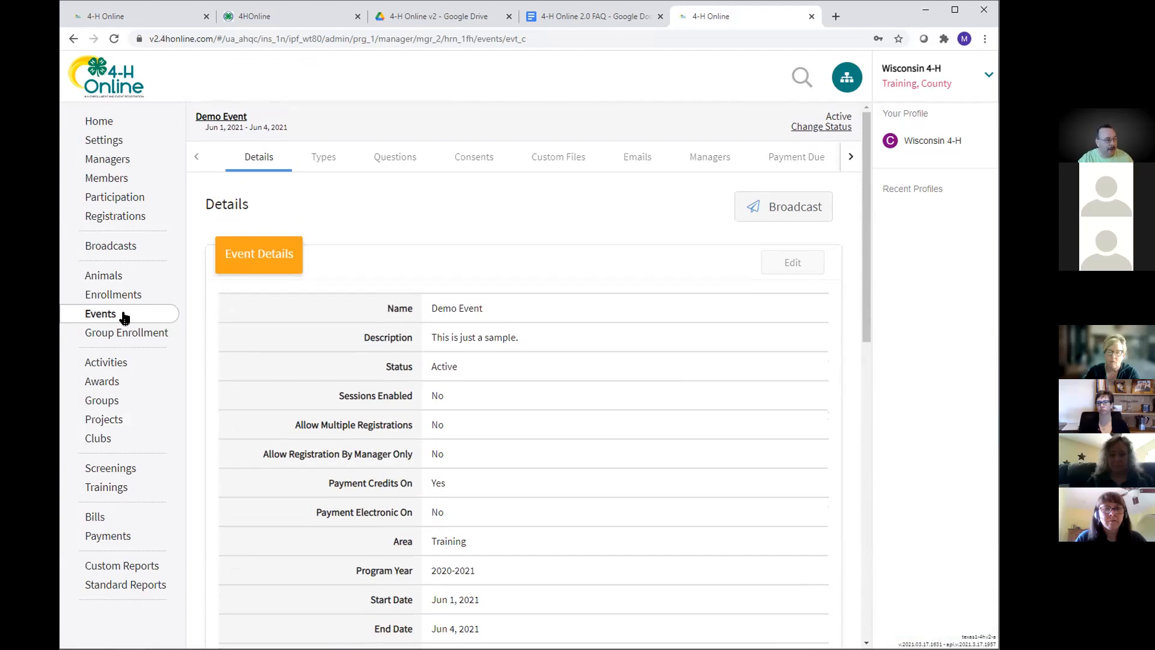
Open the county's overall Registrations page and look through the registrations listed across all events.
click(124, 317)
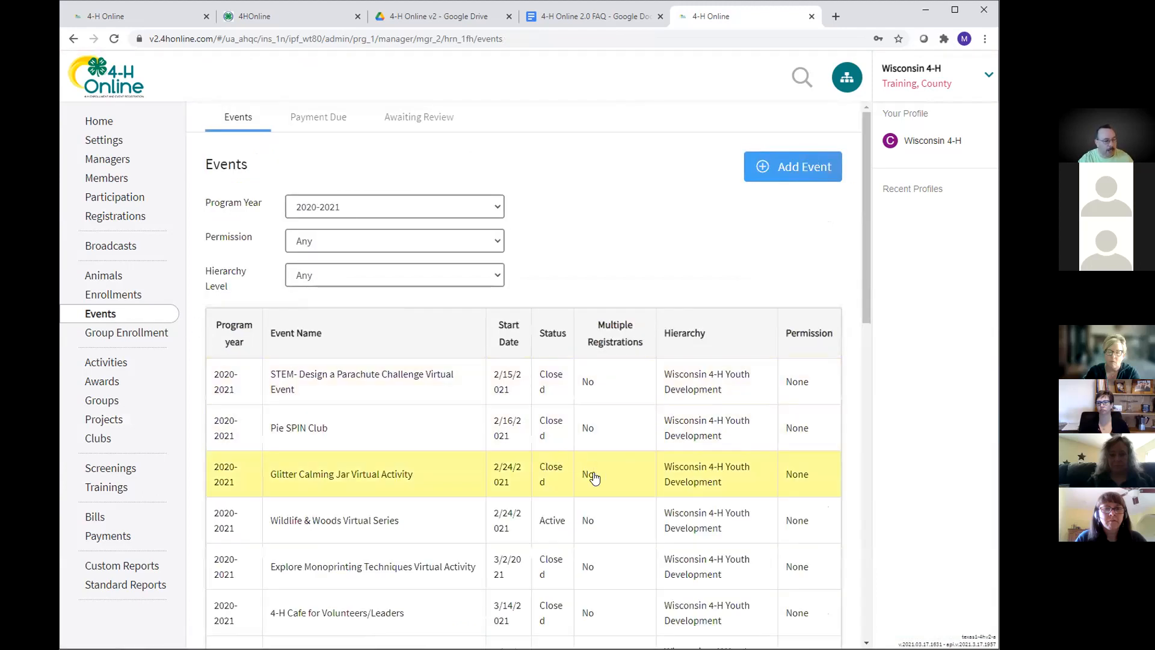
click(594, 477)
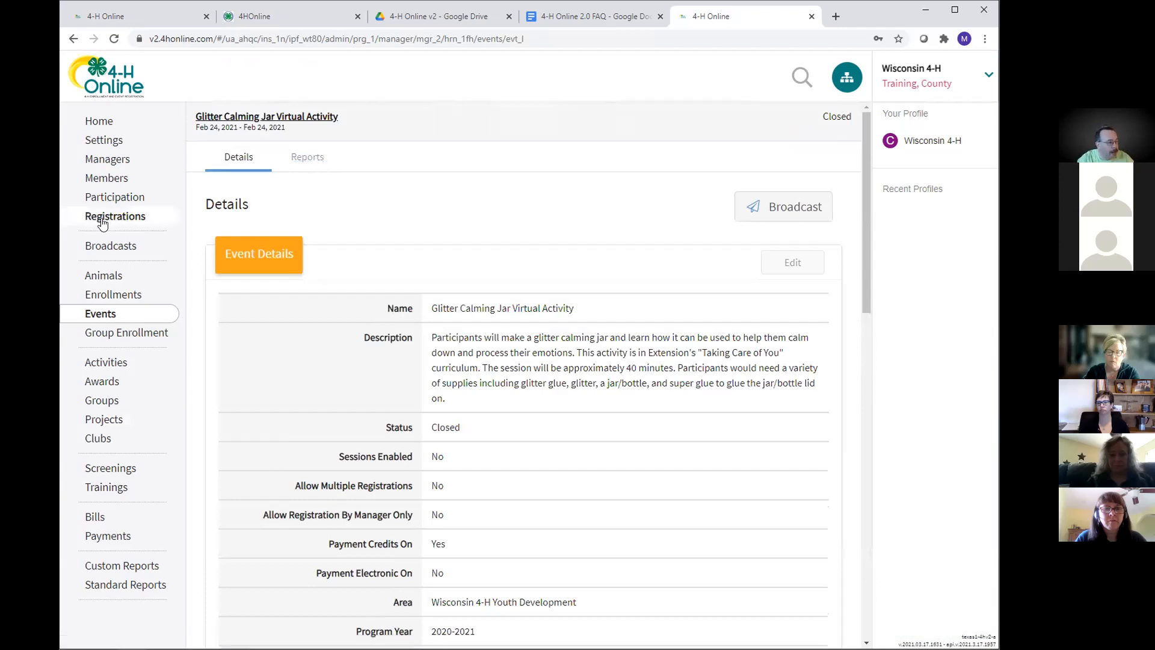
click(111, 218)
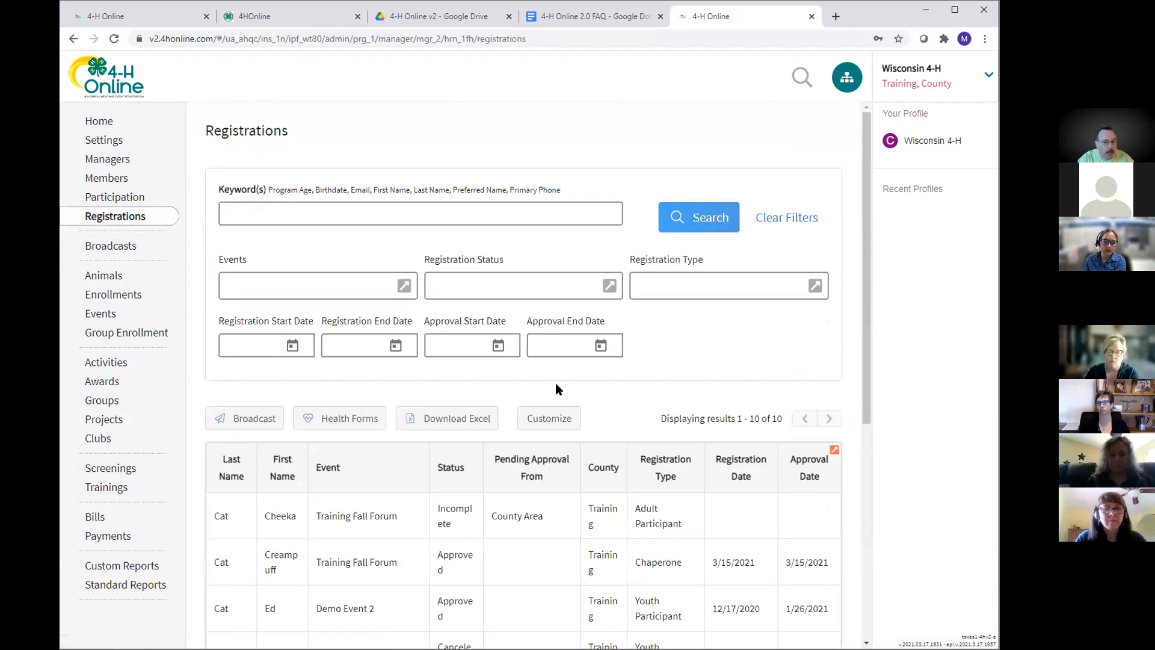
scroll(555, 382, down, 6)
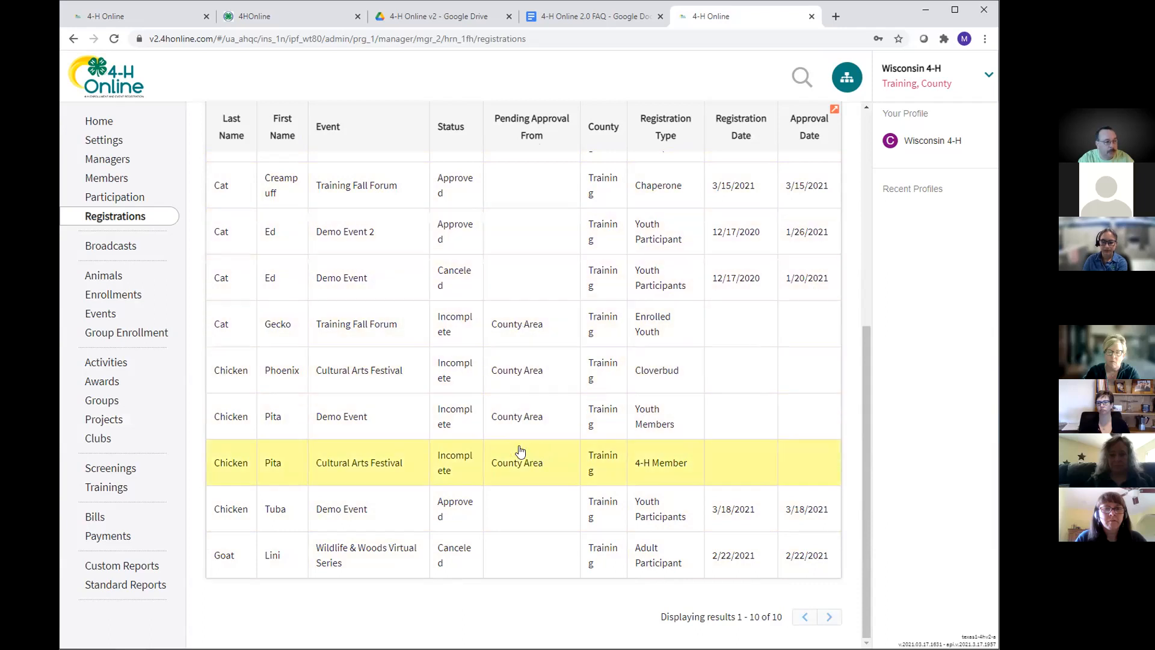
scroll(521, 452, up, 5)
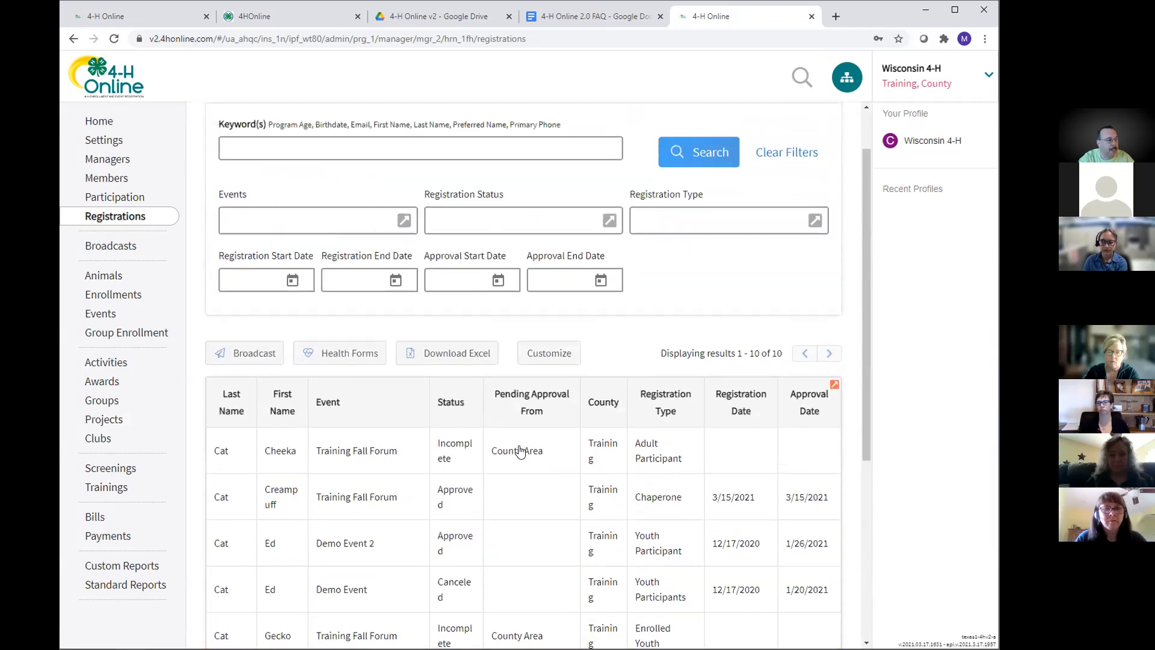
scroll(520, 451, up, 1)
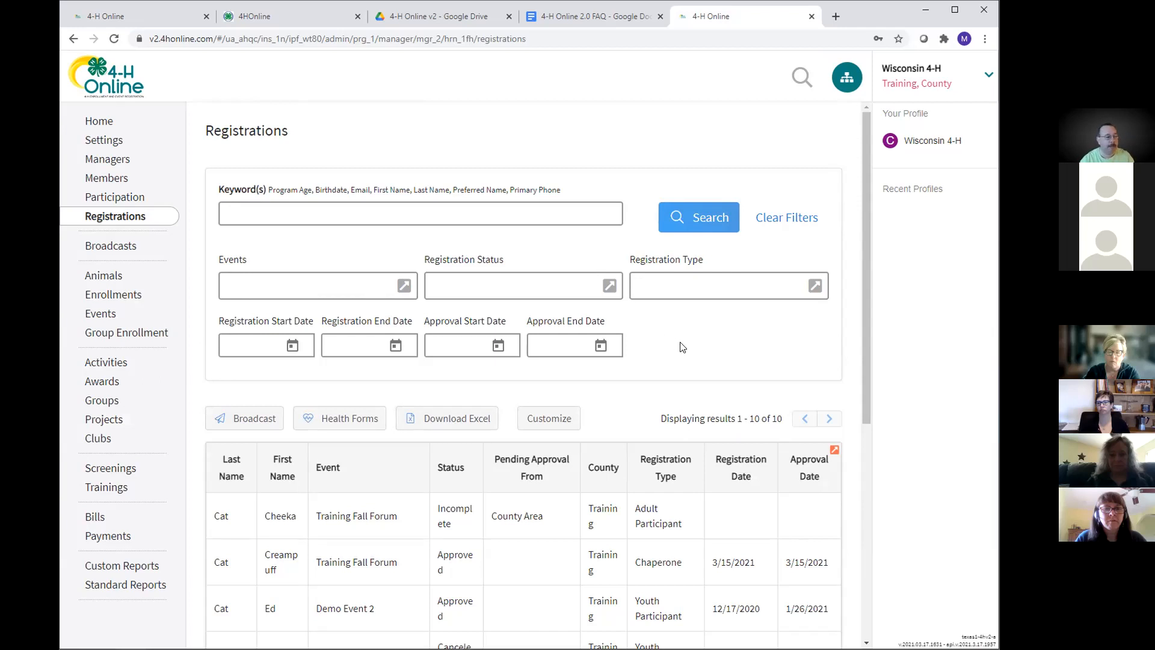
Filter the county manager's events list to the County Area hierarchy level.
click(81, 315)
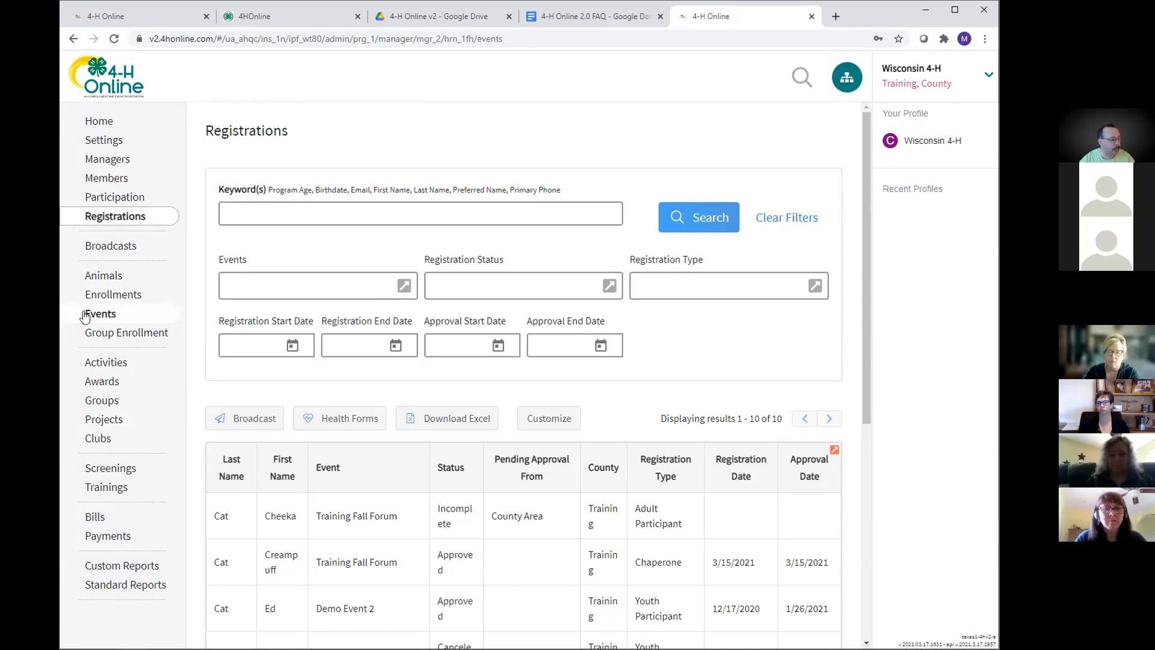
click(379, 276)
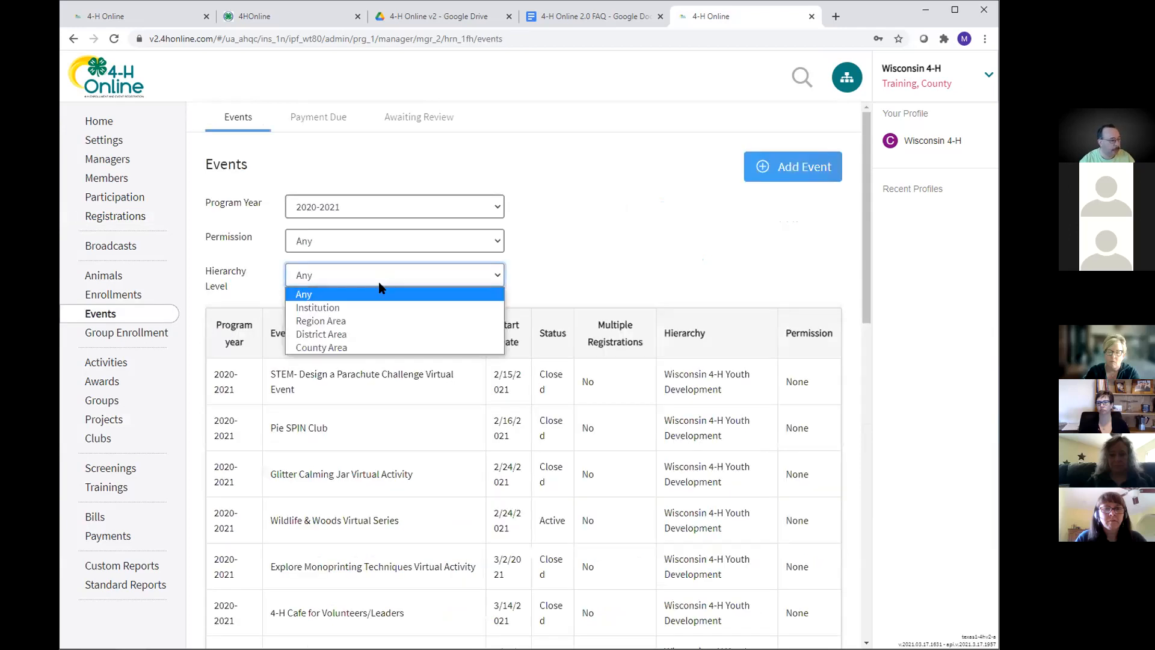
click(381, 351)
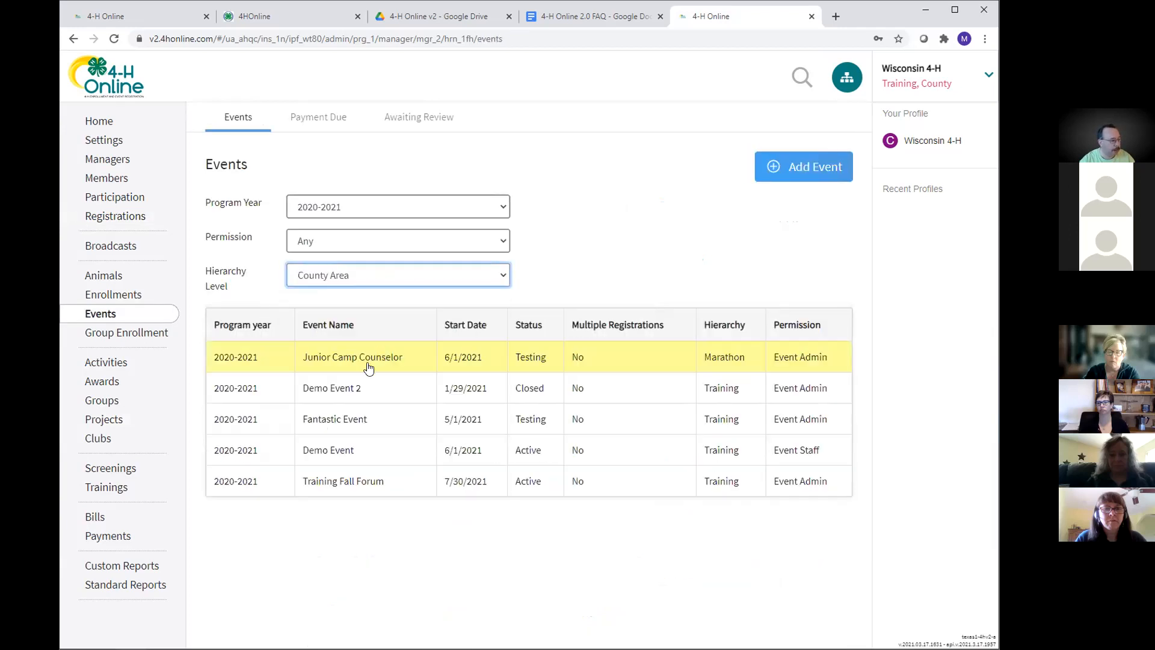
Open Demo Event's registrations from the events list and open the incomplete Youth Members registration.
click(391, 455)
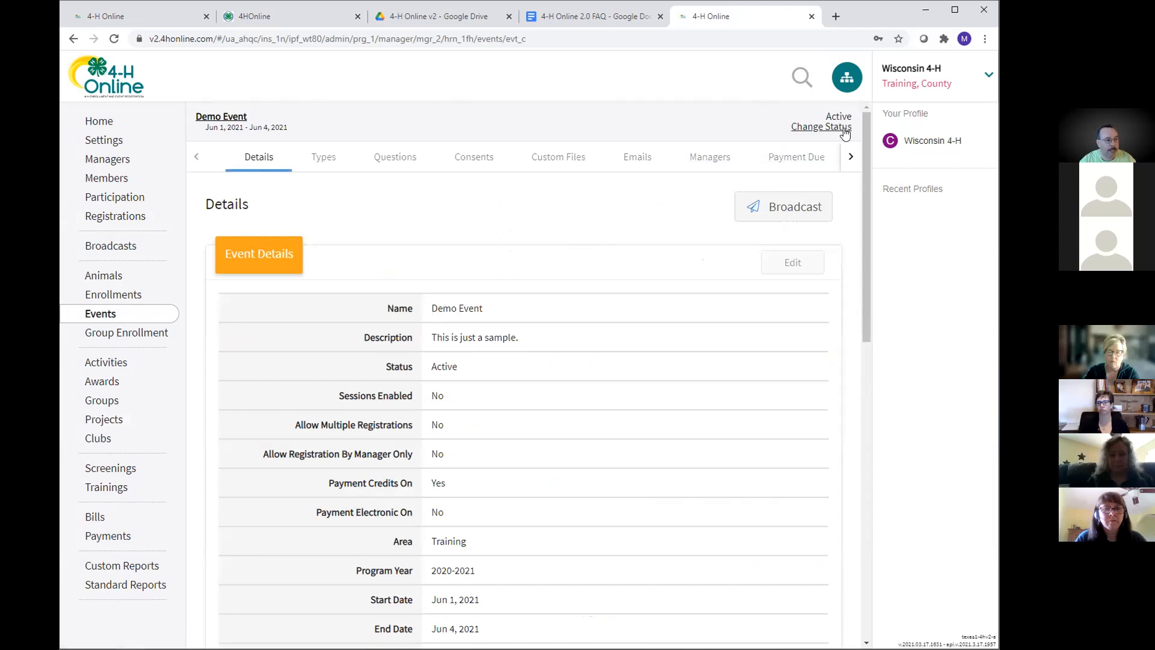
click(851, 158)
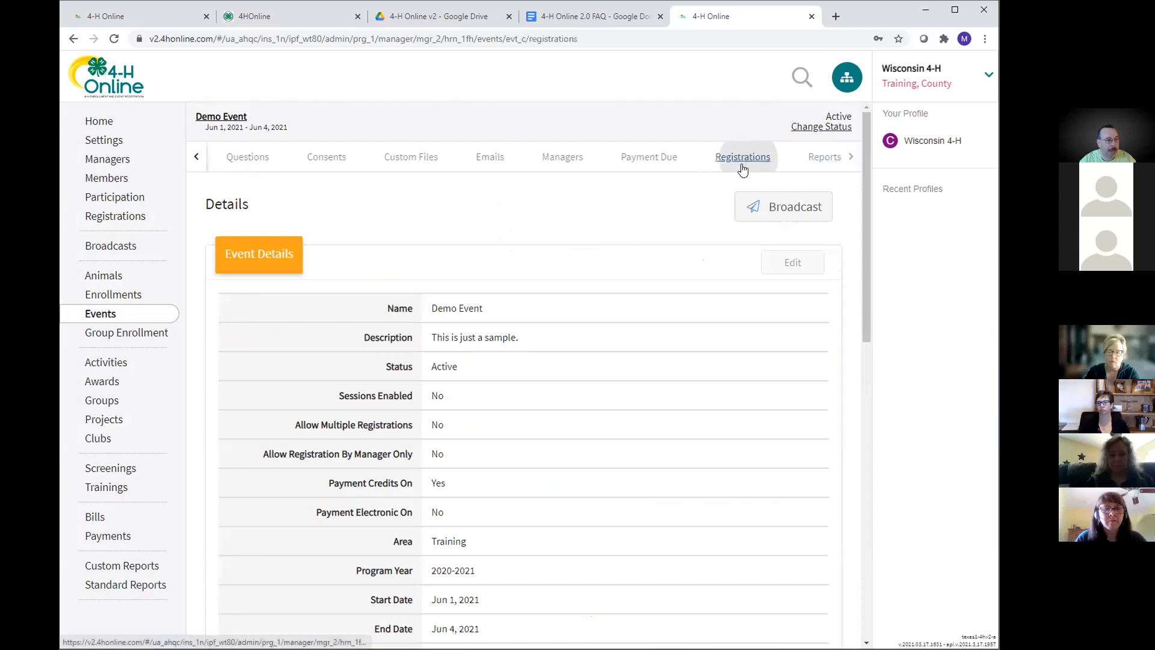
click(743, 163)
scroll(568, 505, down, 2)
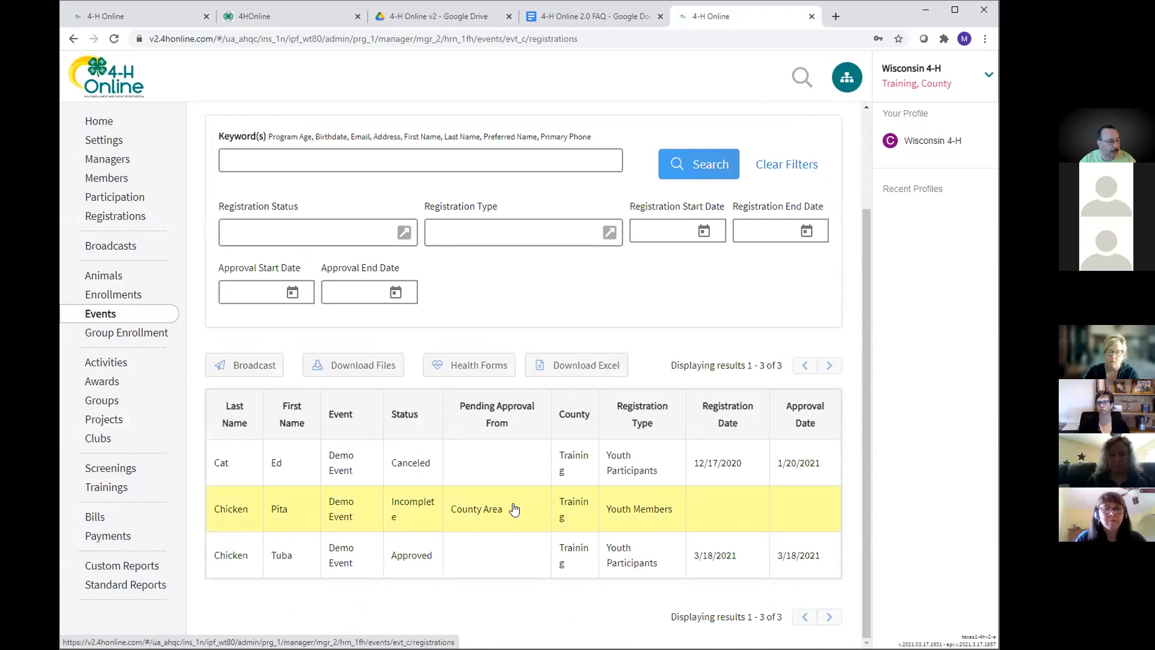
click(515, 504)
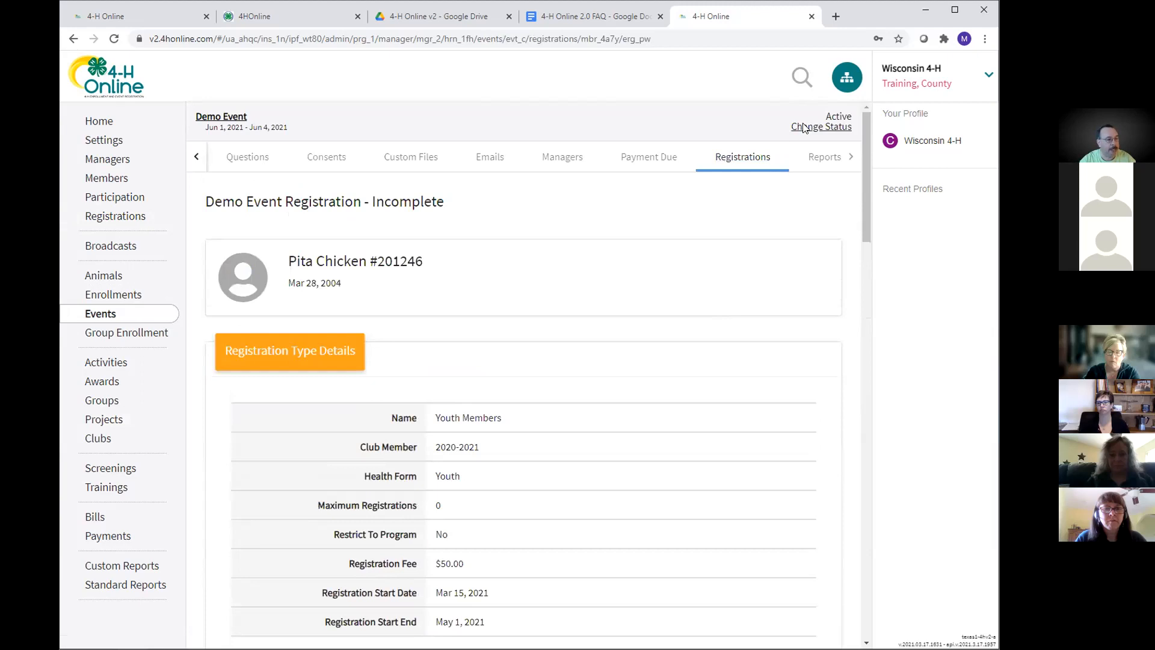
Change Demo Event's status to Testing.
click(805, 129)
click(483, 361)
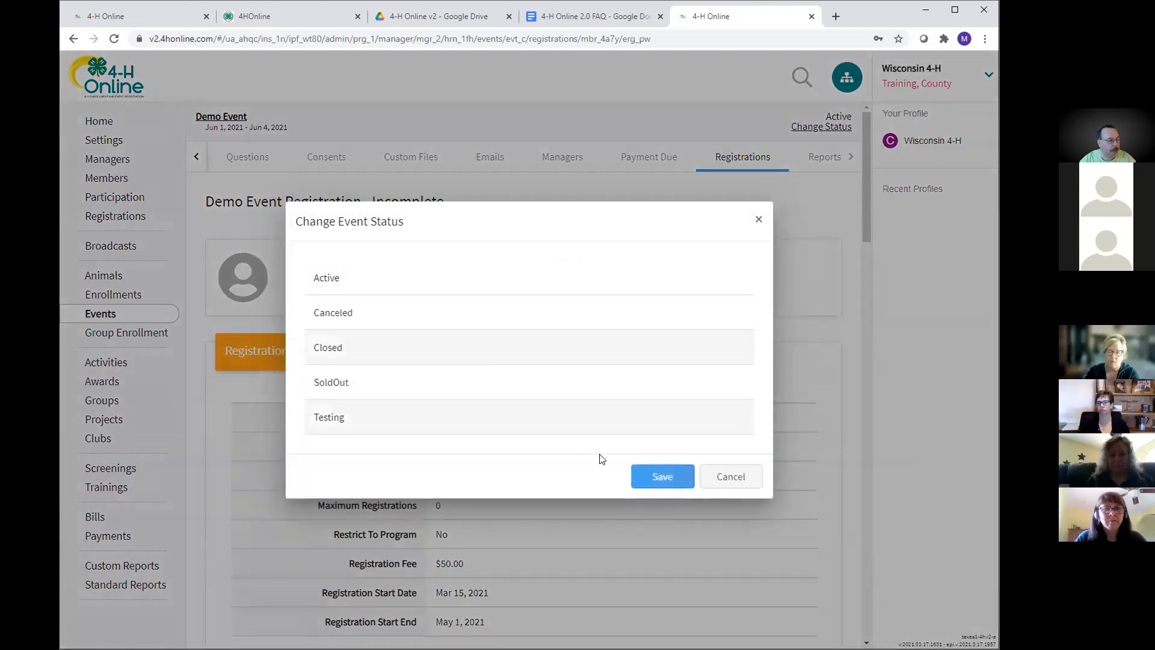
click(665, 477)
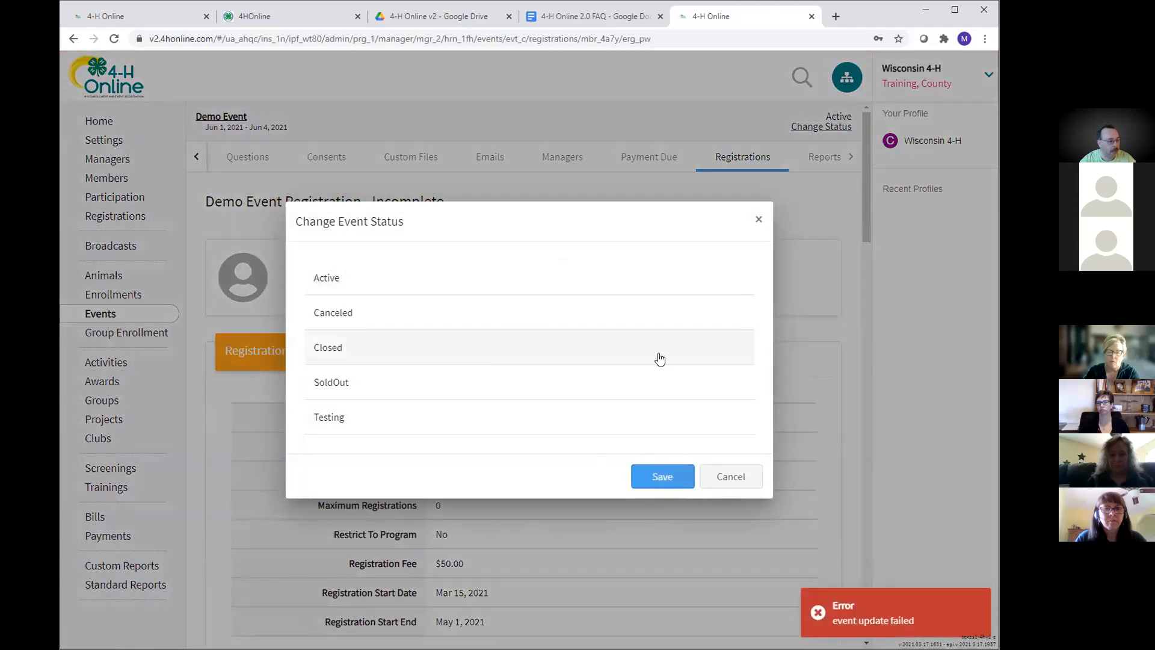
click(495, 427)
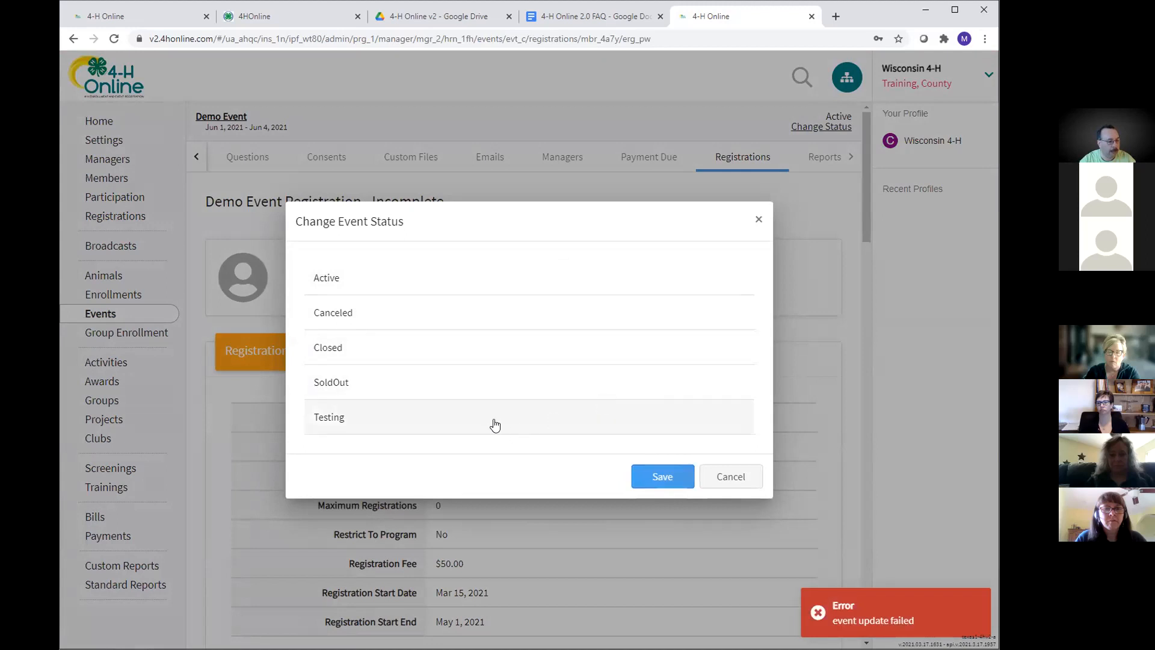
click(661, 477)
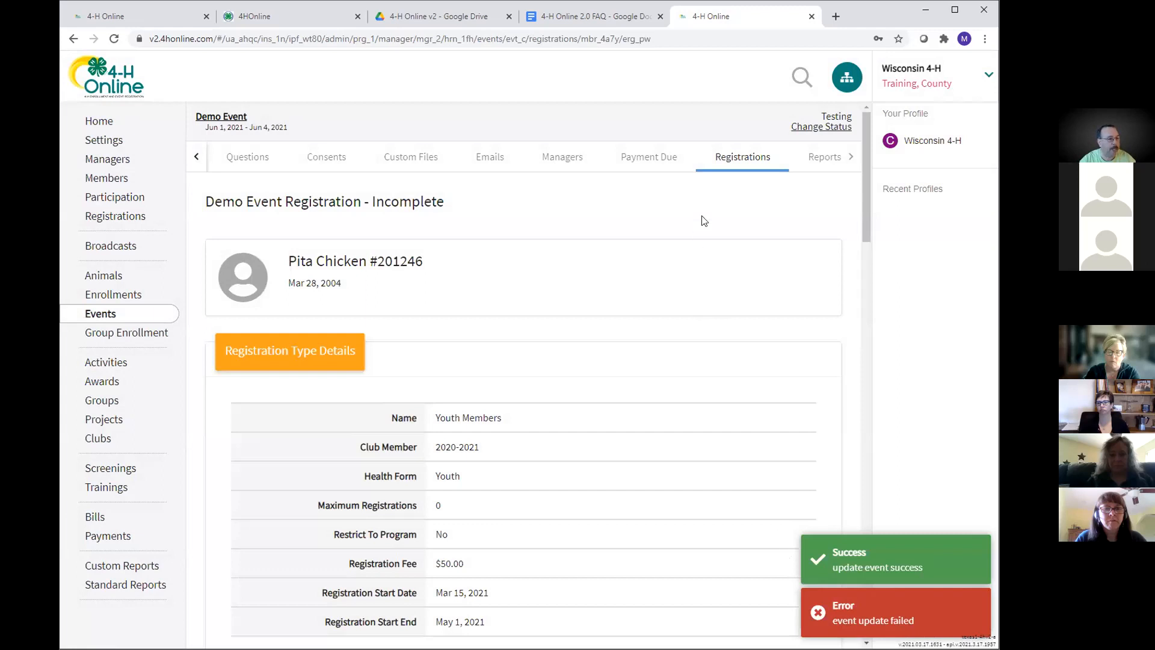
Check the consents associated with Demo Event and return to its list of registrations.
click(730, 156)
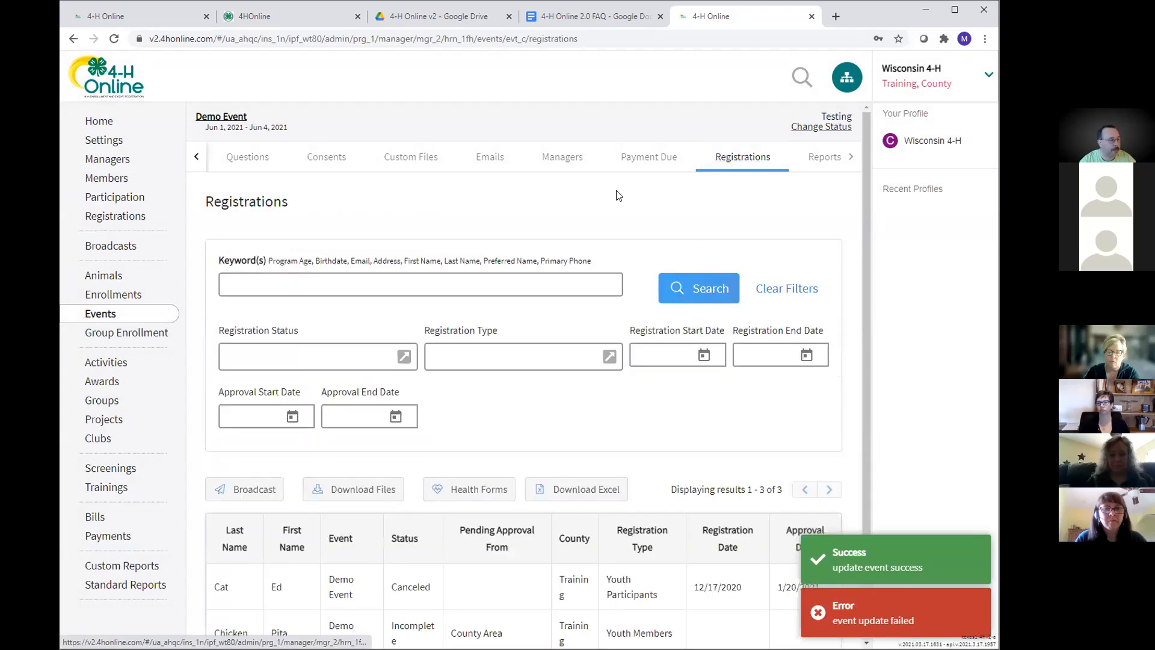
click(325, 158)
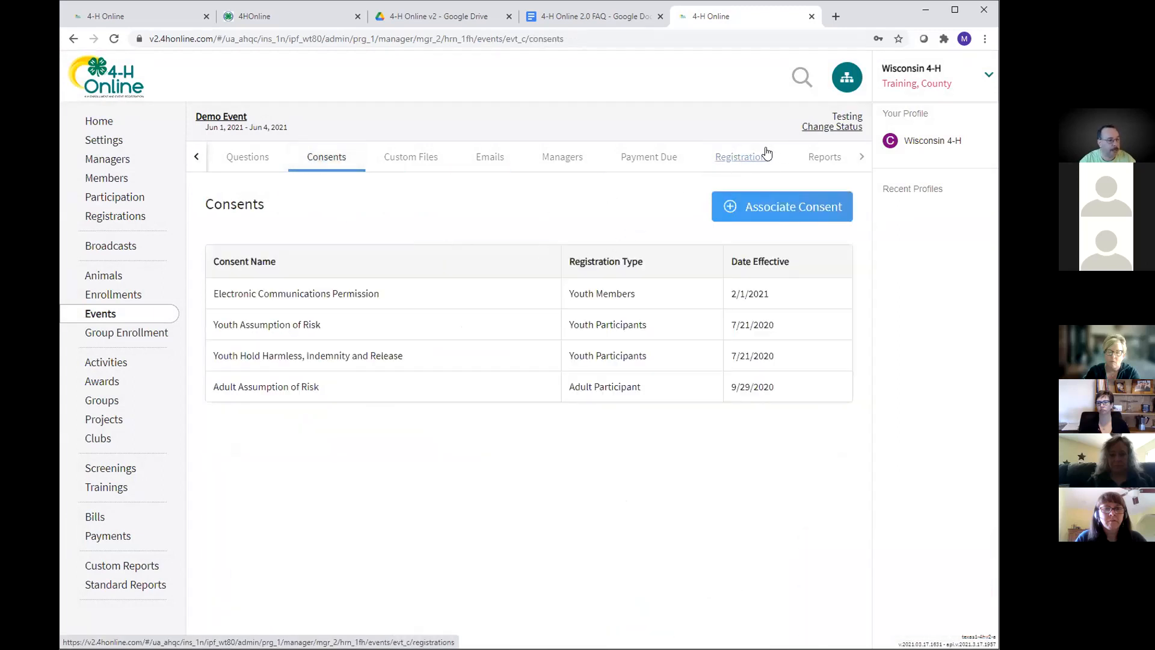
click(732, 155)
scroll(605, 275, down, 2)
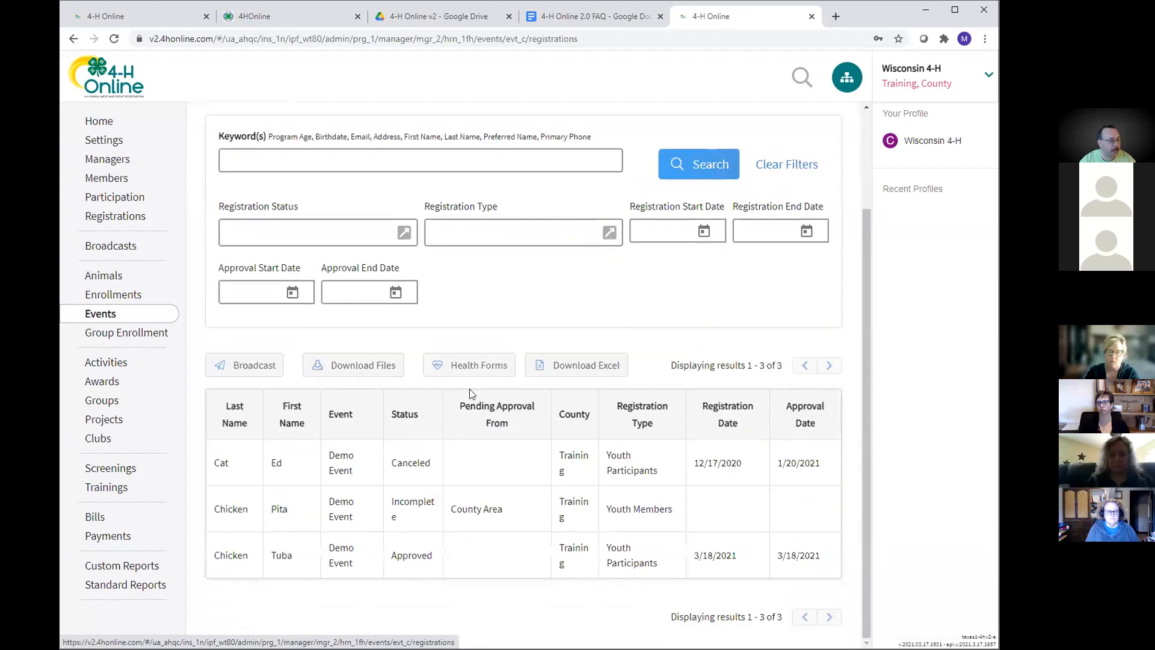
Open Demo Event's approved Youth Participants registration and review its type details, question answers, consents and invoice.
click(484, 560)
scroll(585, 502, down, 6)
scroll(587, 502, down, 10)
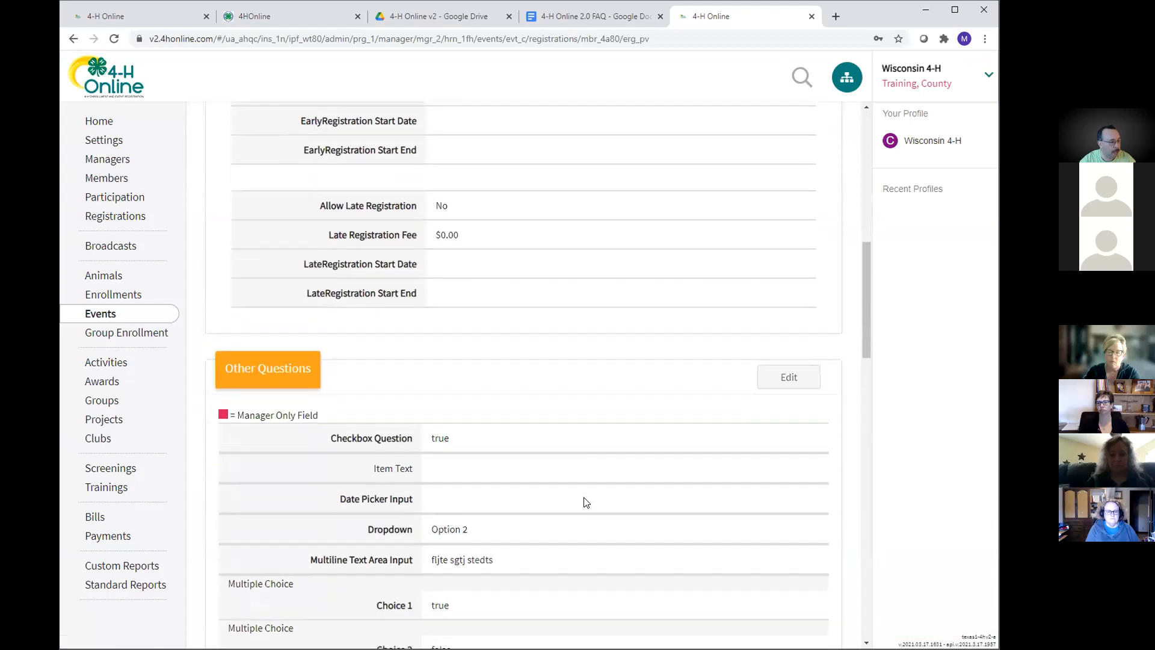
scroll(584, 502, down, 14)
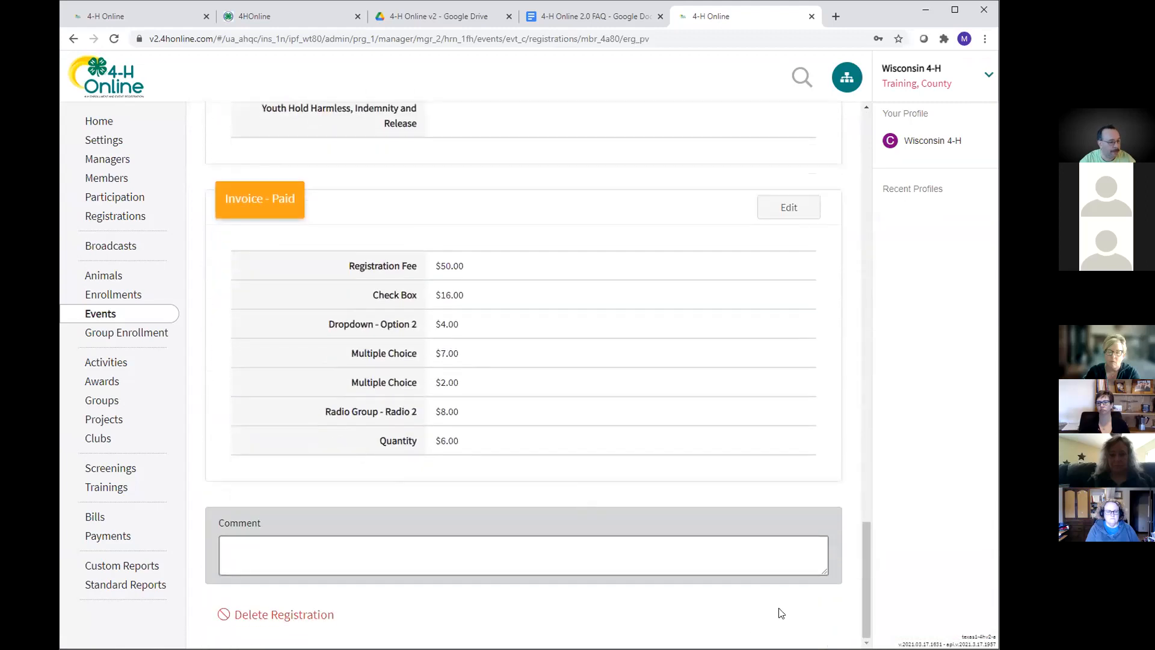
scroll(702, 612, up, 13)
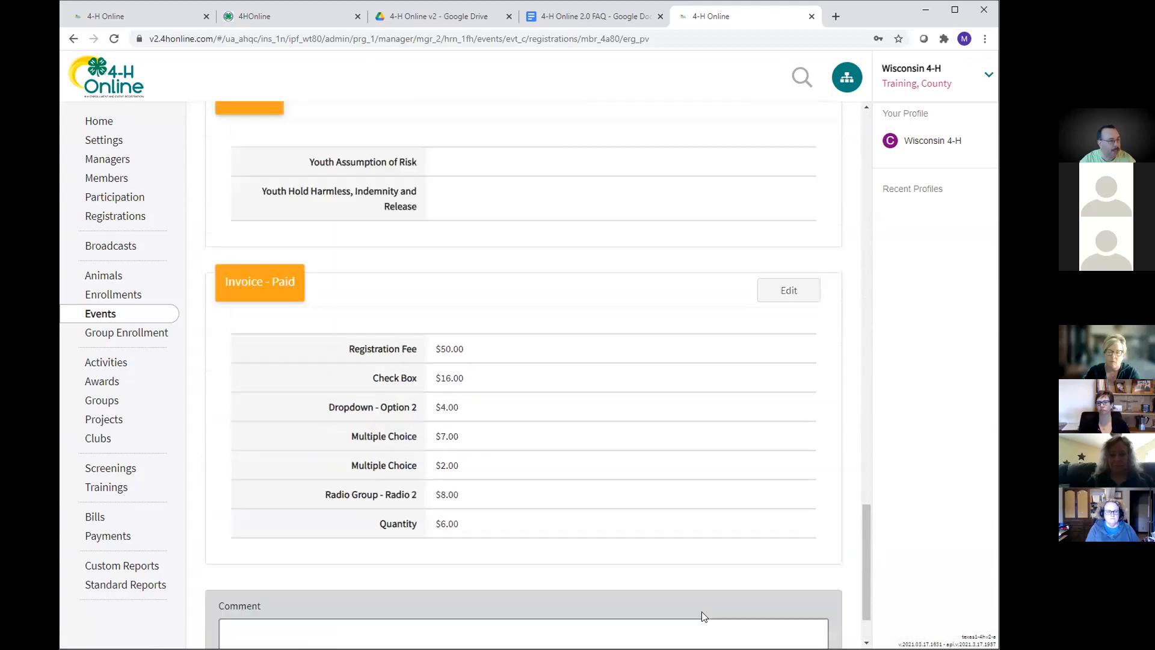
scroll(701, 617, up, 20)
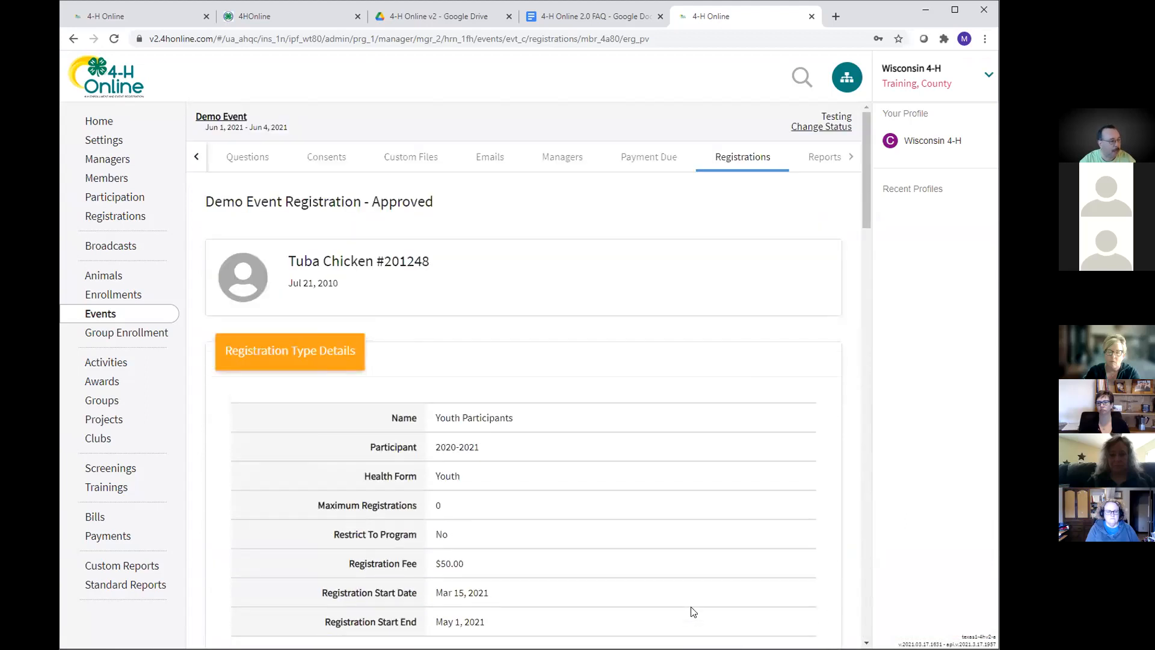
Go back to Demo Event's registrations and look over the search filters and the listed registrations.
click(743, 156)
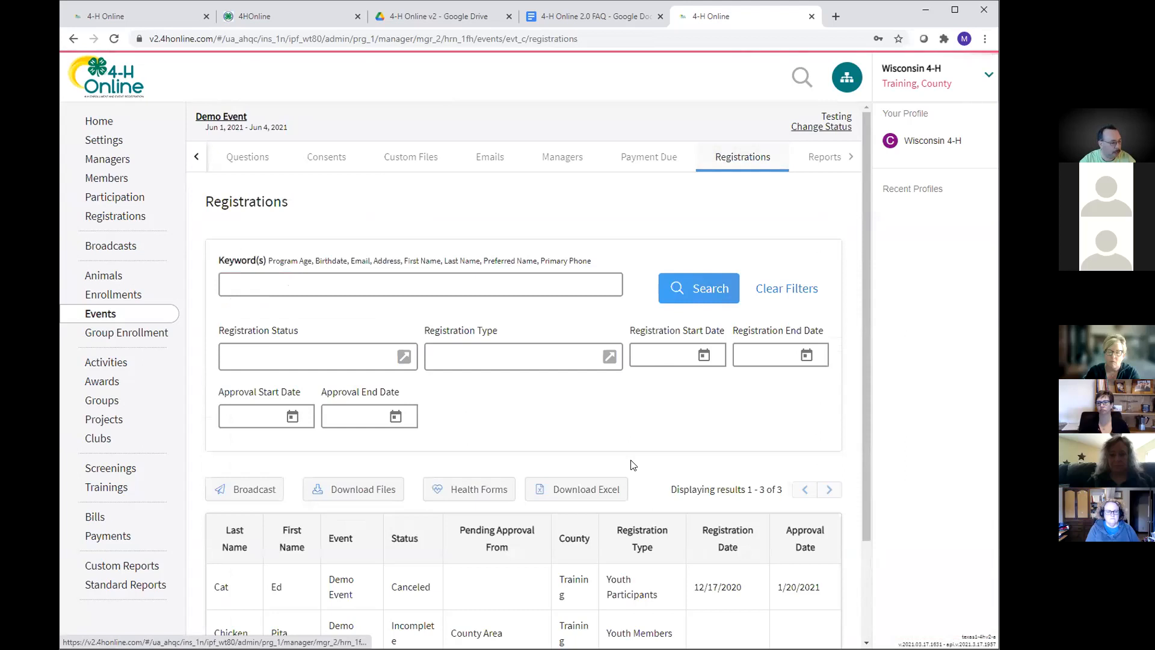
scroll(643, 452, down, 2)
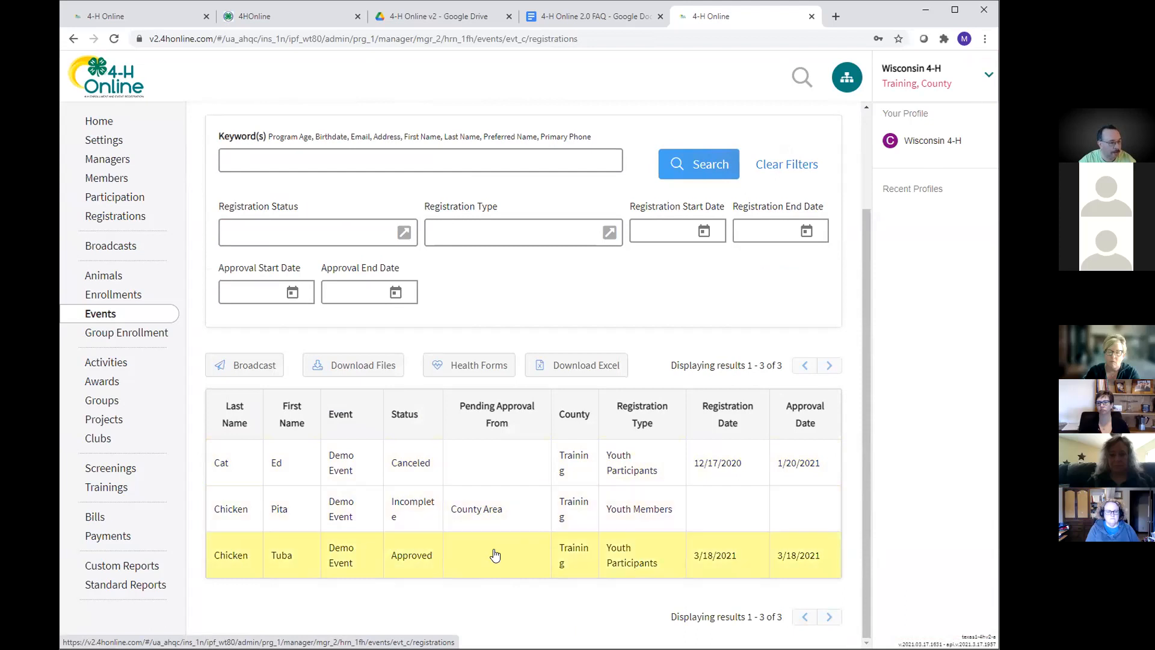
scroll(523, 506, up, 2)
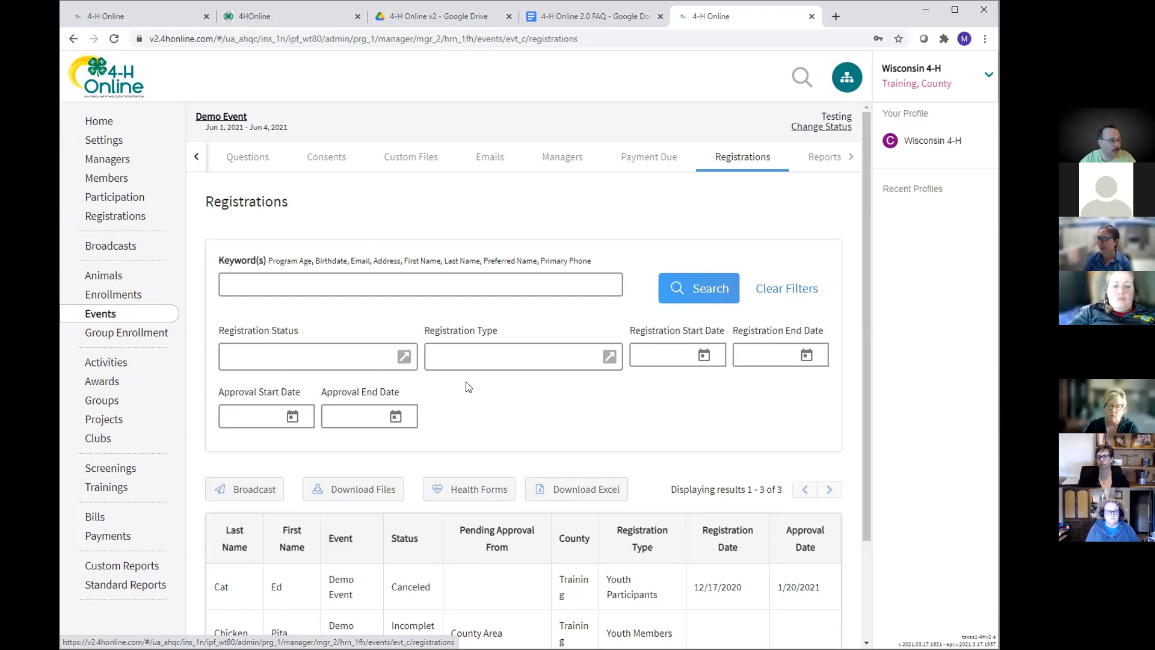
click(191, 158)
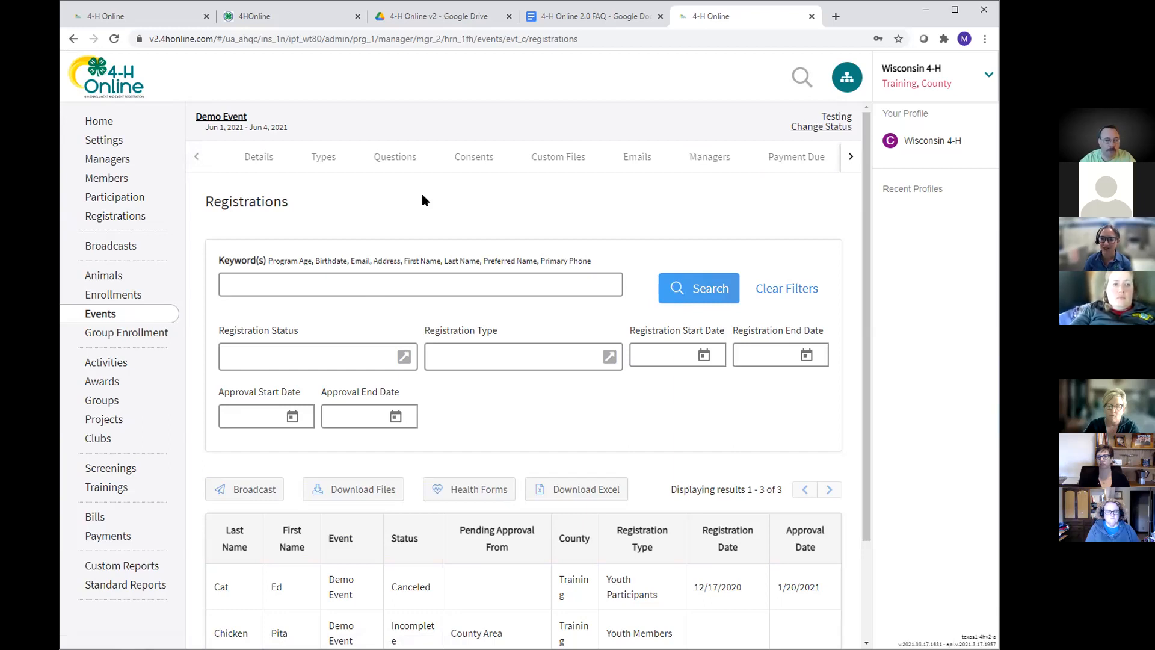
Open the payment instructions editor in the county's enrollment settings and leave it without saving.
click(104, 143)
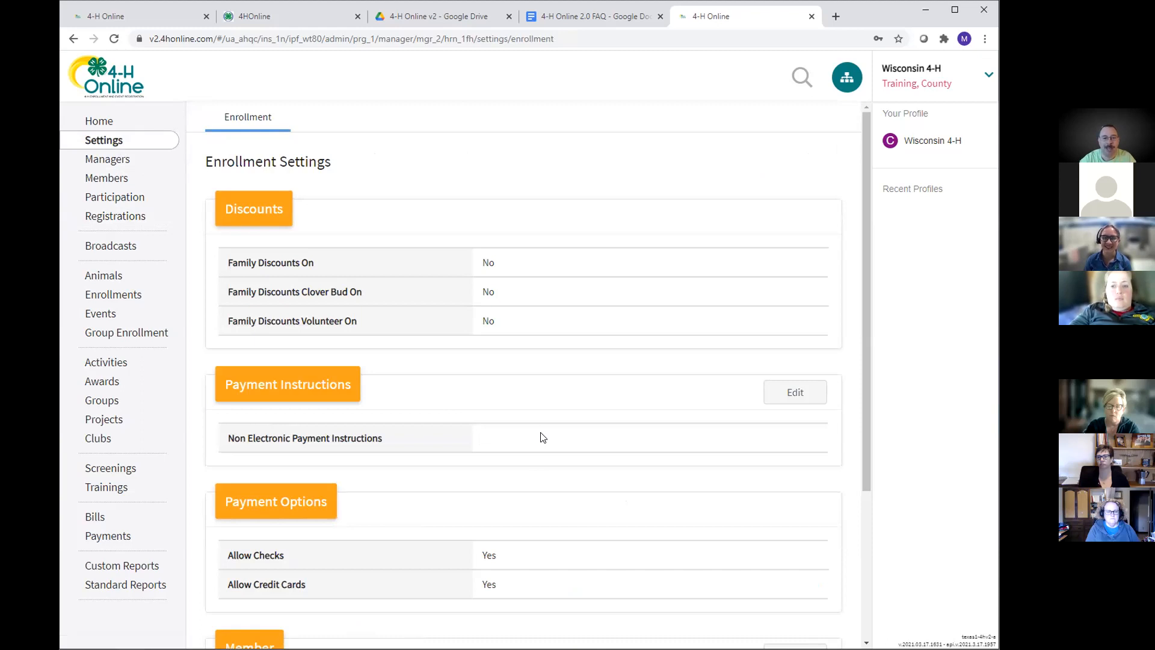
click(787, 392)
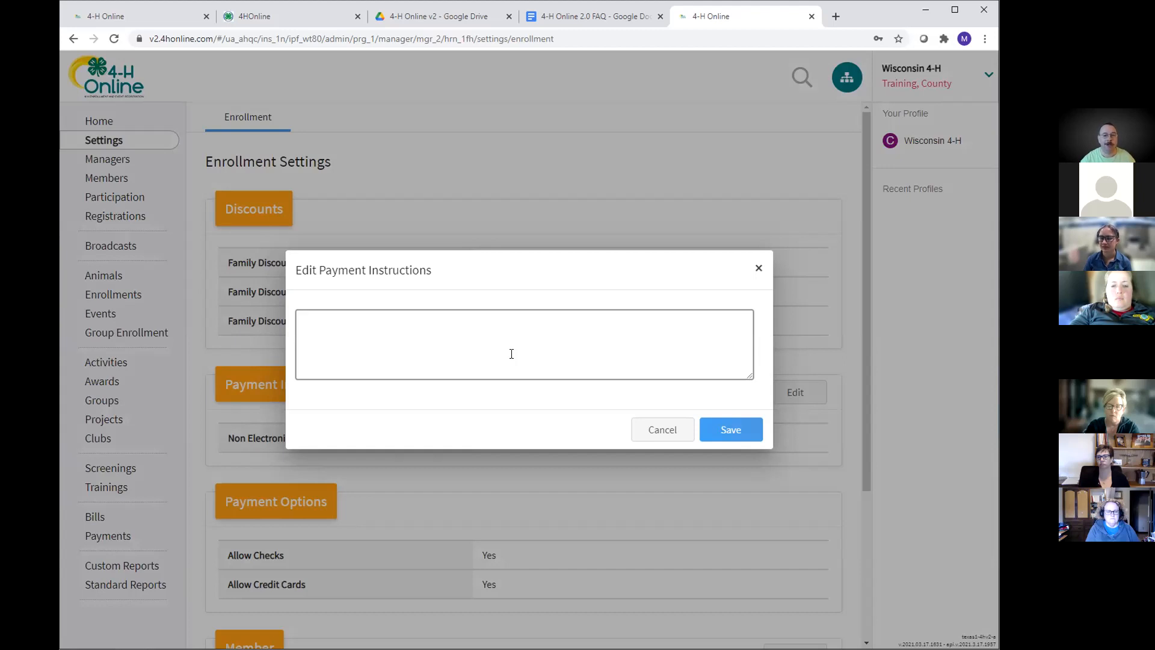
click(647, 430)
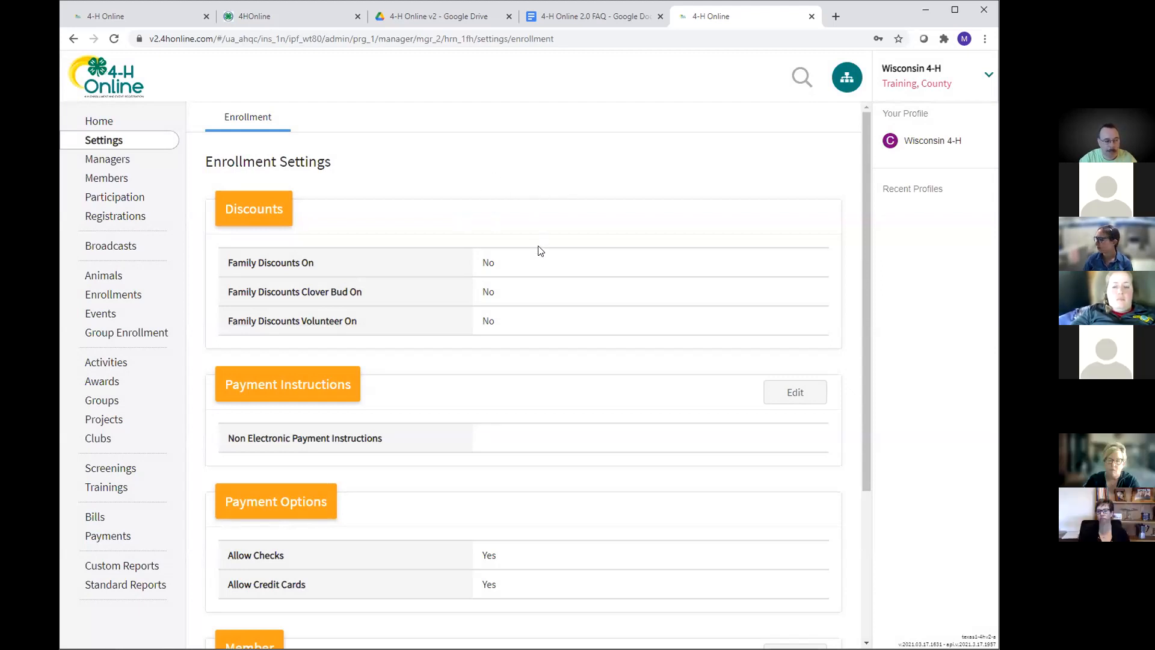
Filter the events list to the County Area hierarchy level and open Demo Event.
click(116, 315)
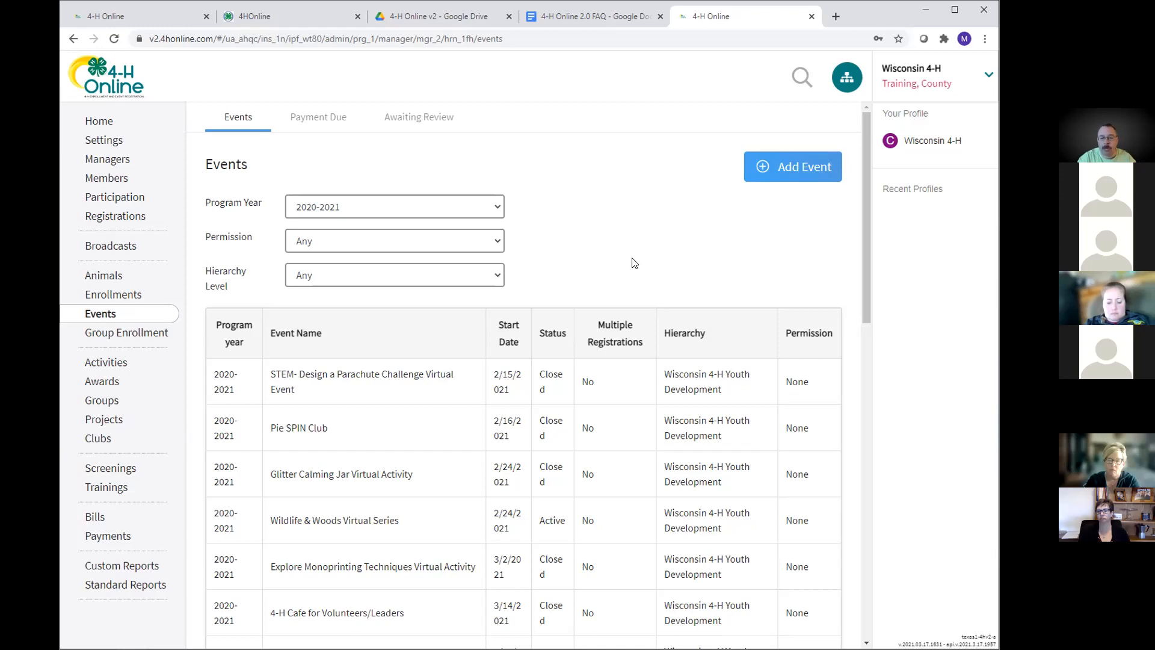
click(463, 284)
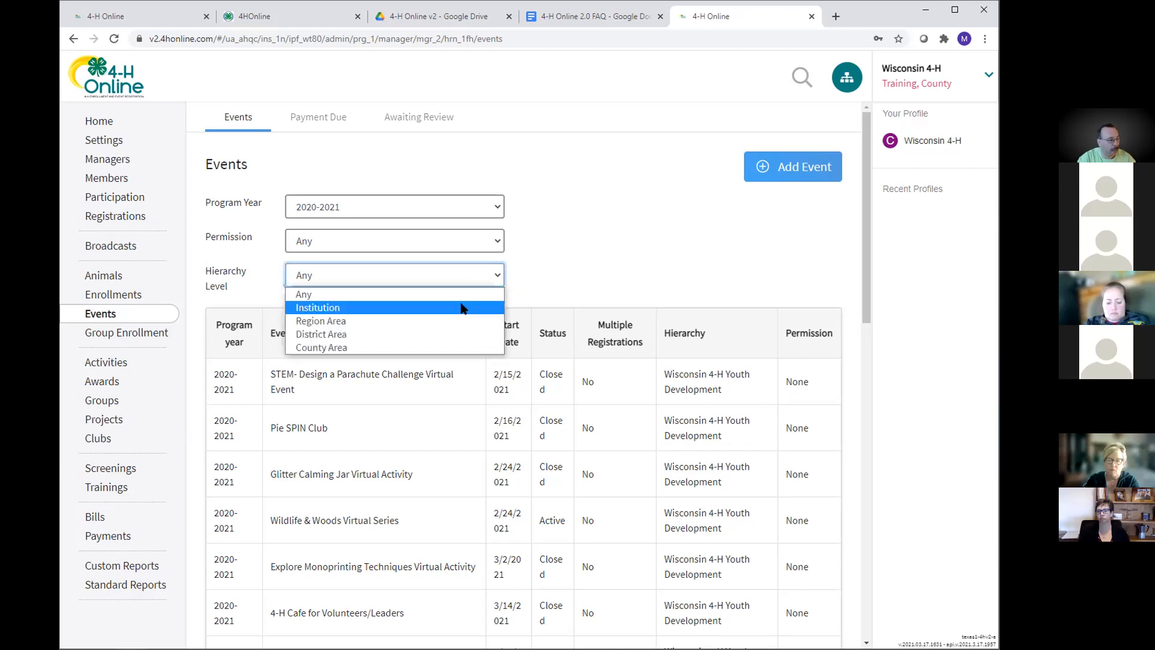
click(461, 345)
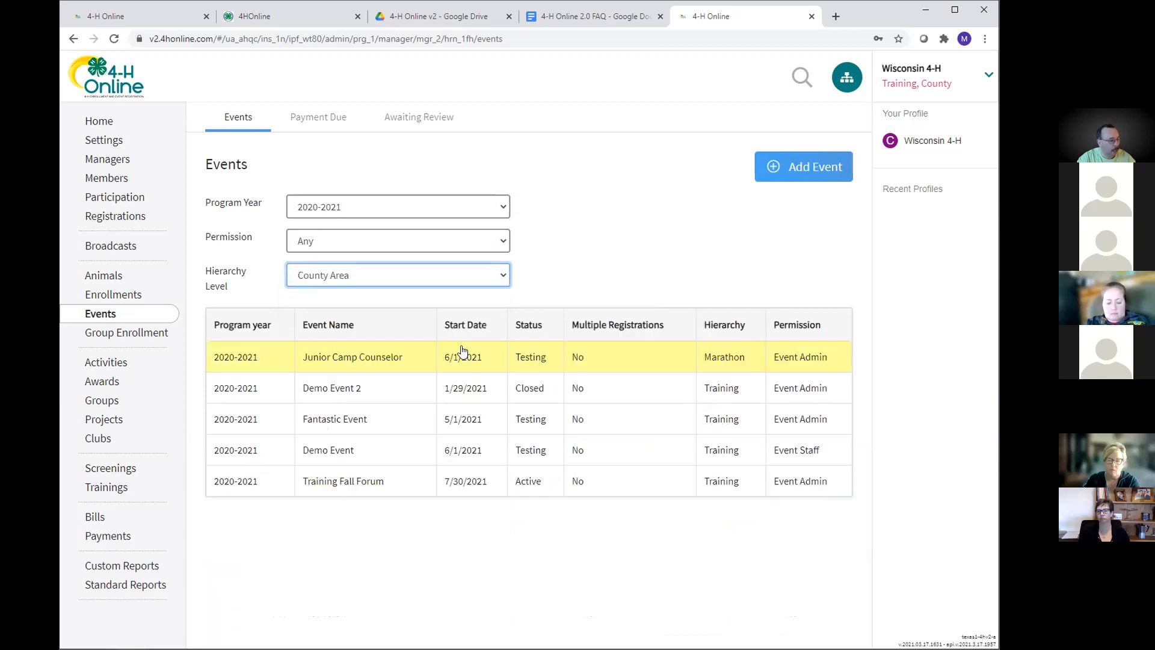
click(387, 454)
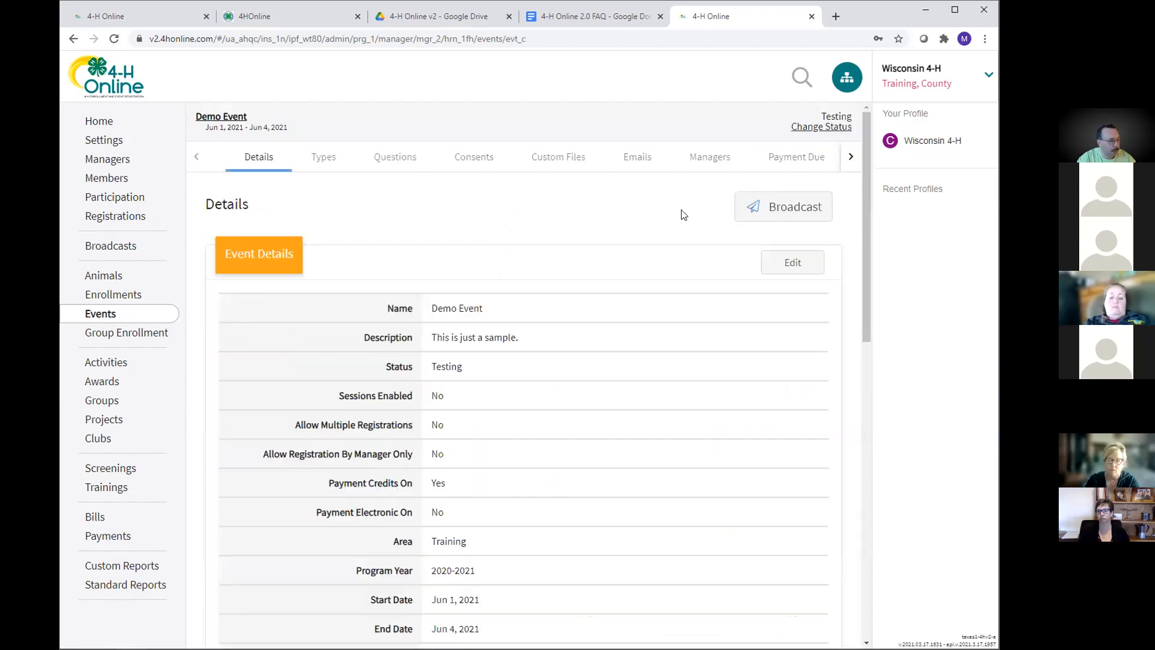
Add a custom file to Demo Event named "Photo #2" with description "A photo" and file type Image, keeping it visible for all registration types.
click(555, 162)
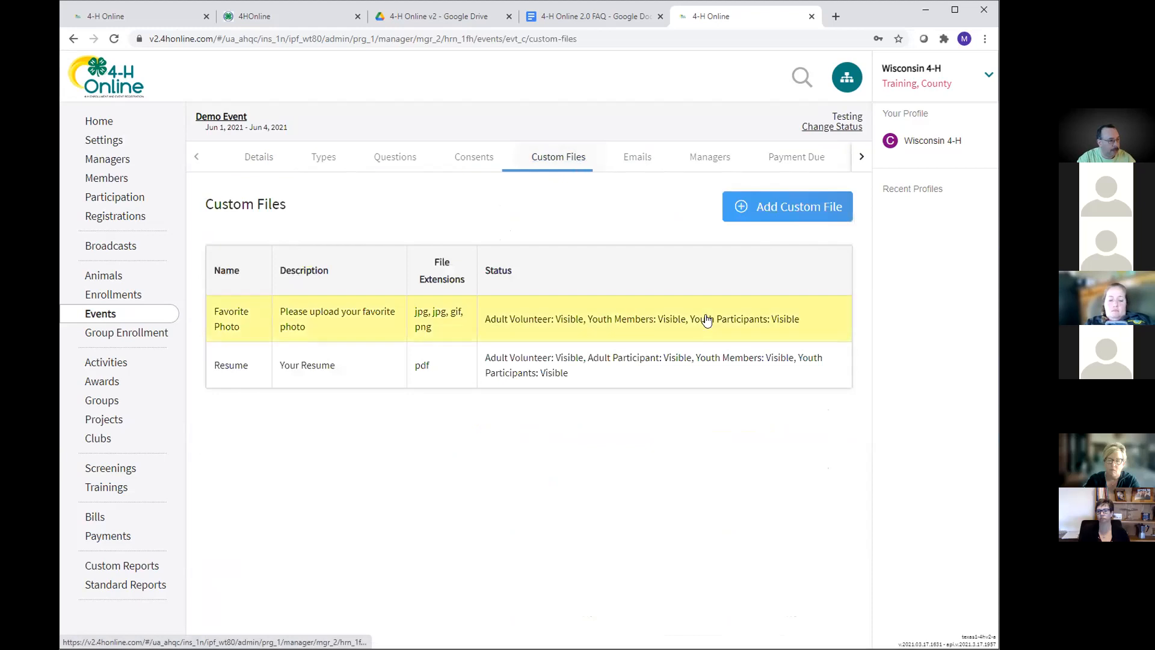
click(776, 212)
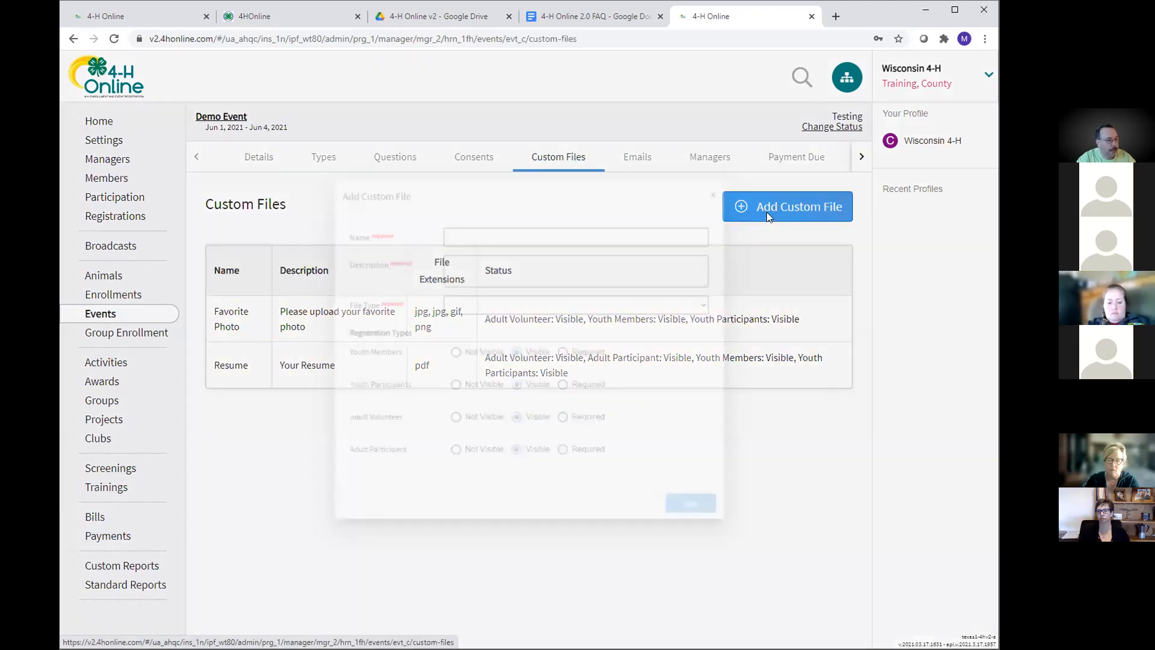
text(Photo #2)
key(Tab)
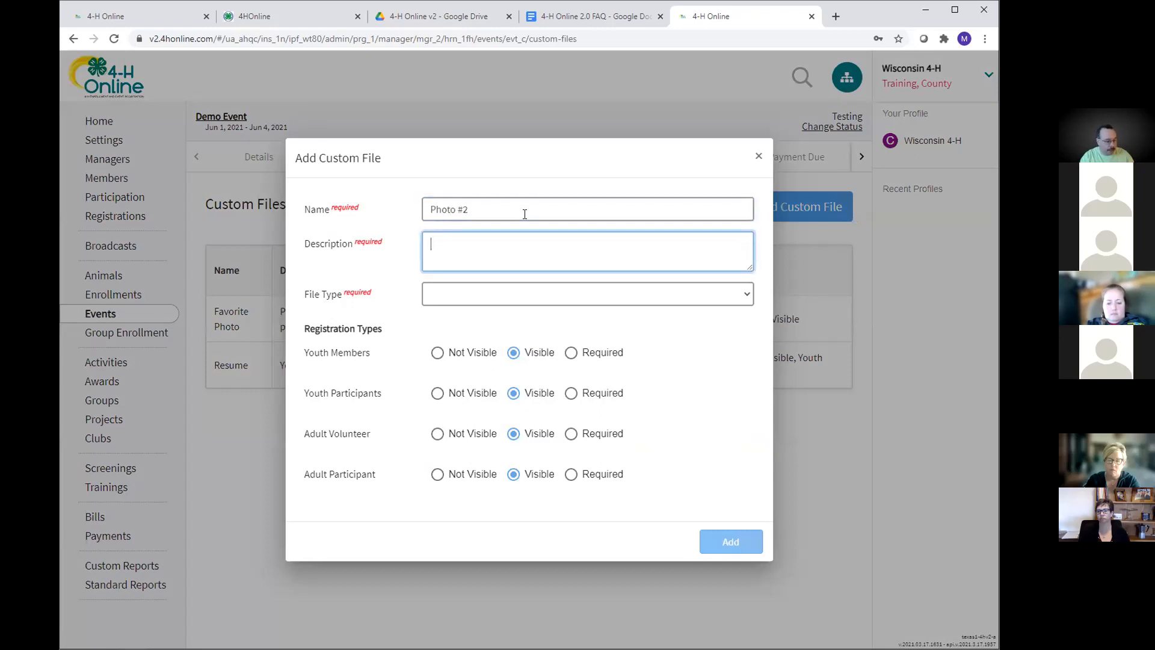
text(A photo)
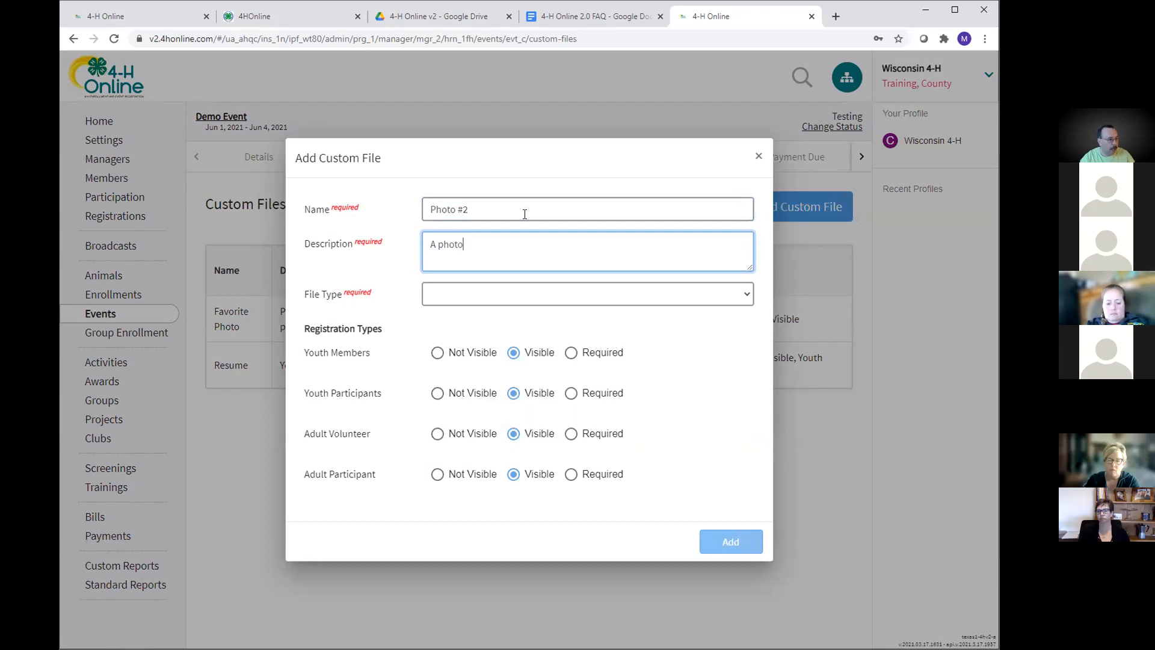
click(495, 297)
click(491, 323)
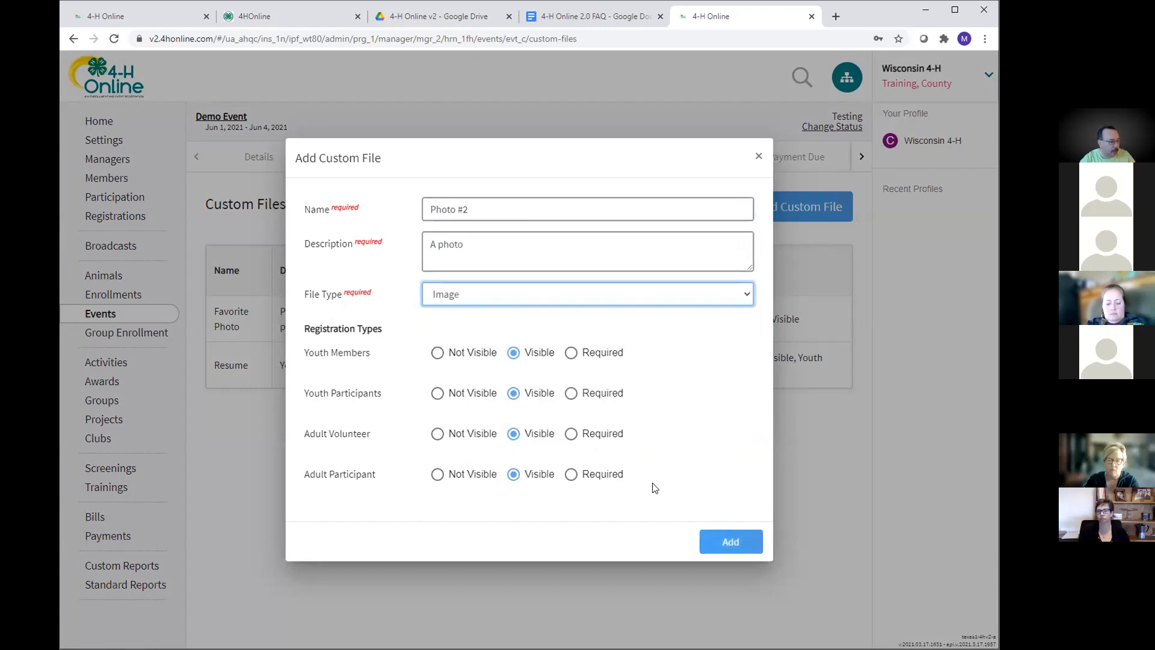
click(720, 536)
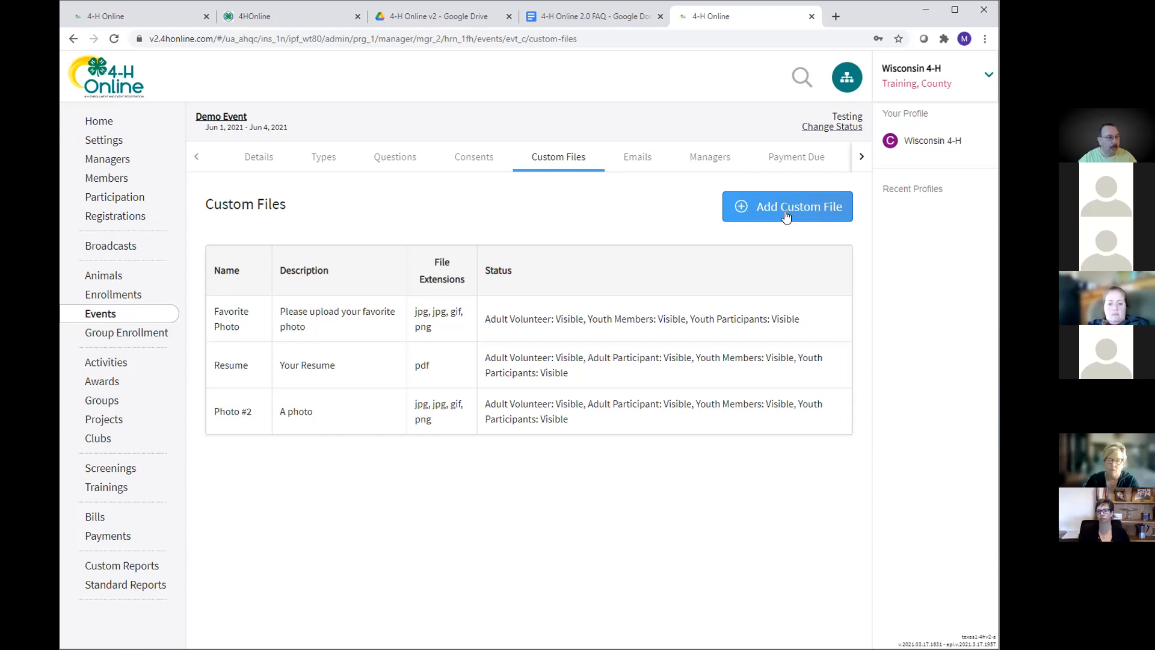
Create a bulk file download from Demo Event's registrations with the label "Demo event files".
click(859, 156)
click(760, 158)
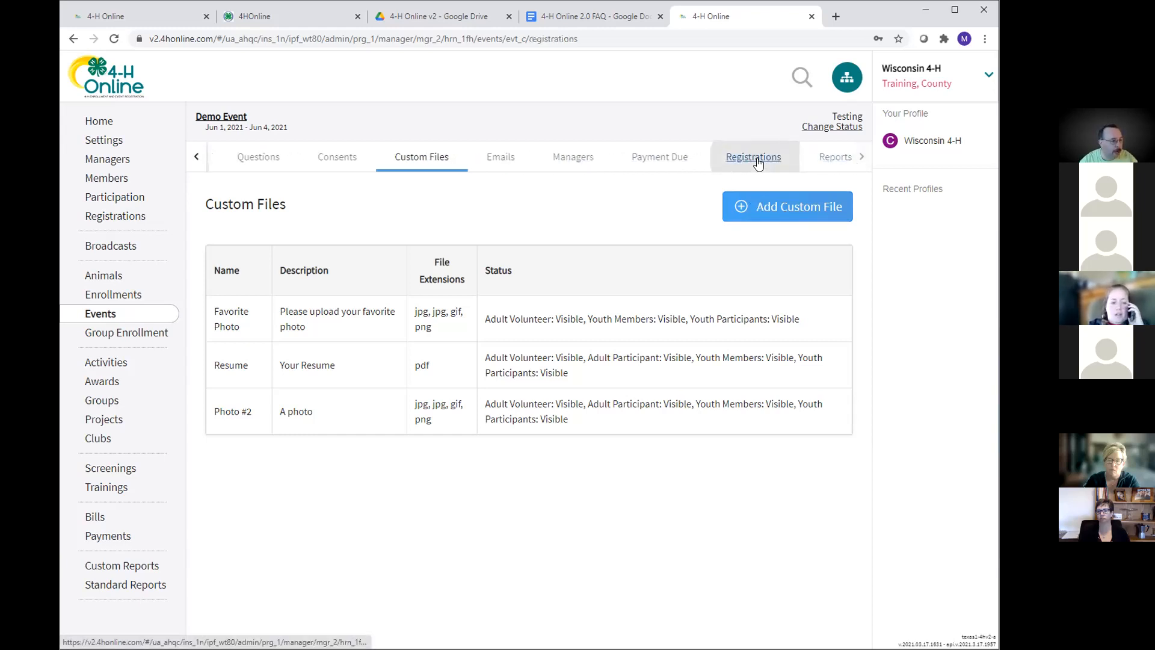
scroll(670, 424, down, 2)
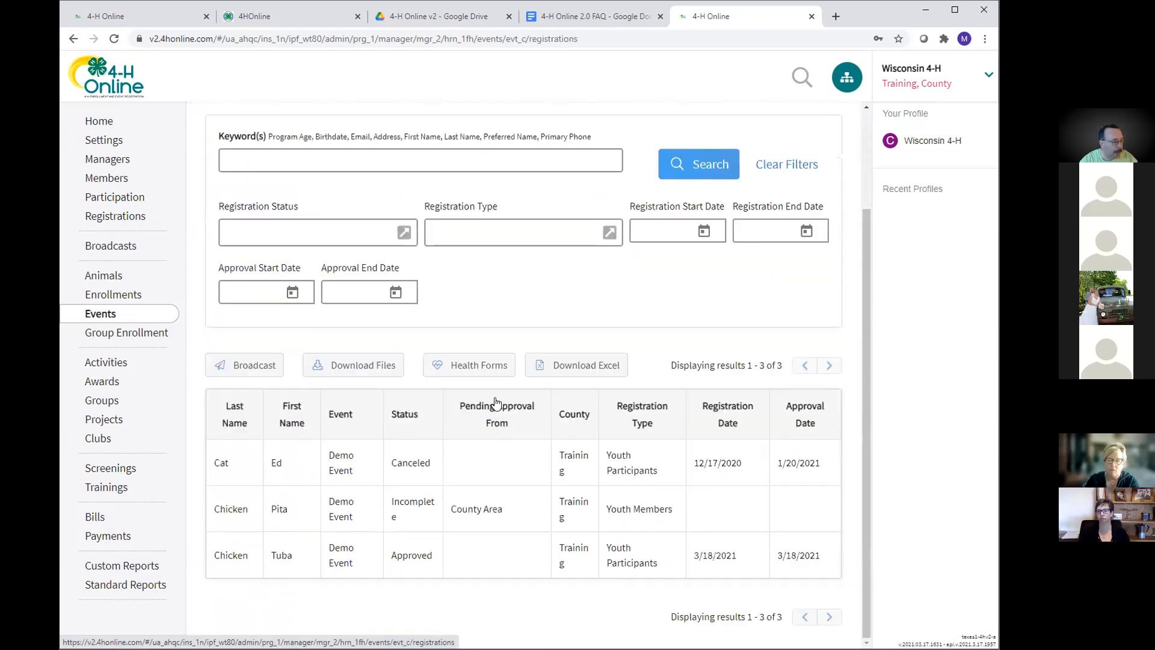
click(353, 369)
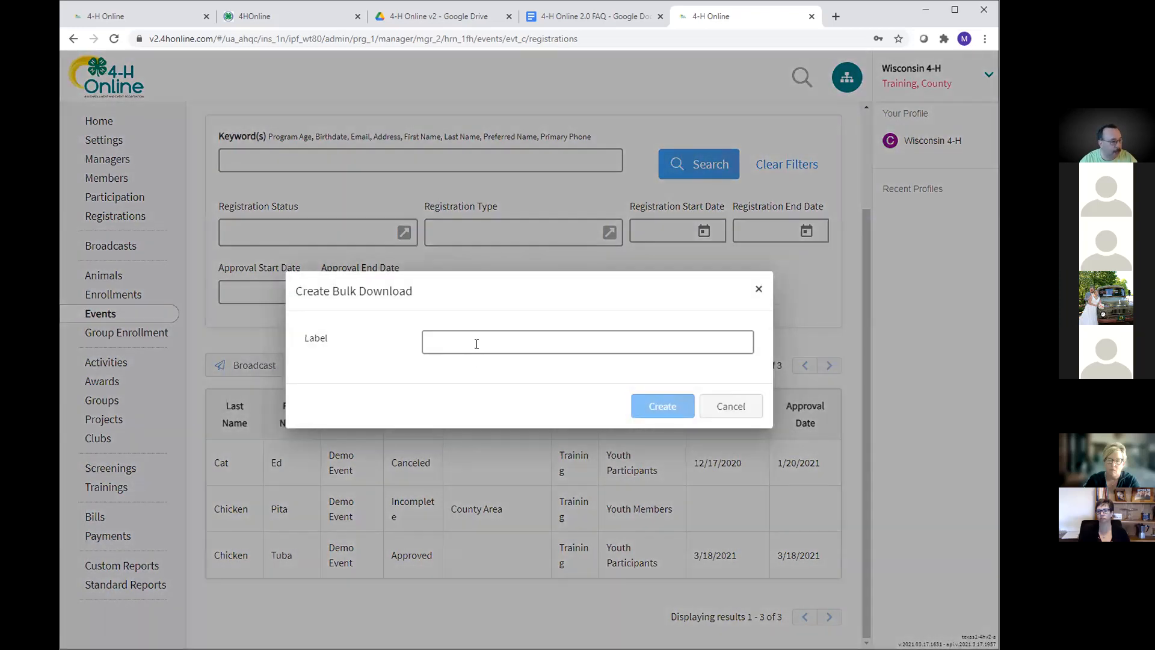
click(479, 341)
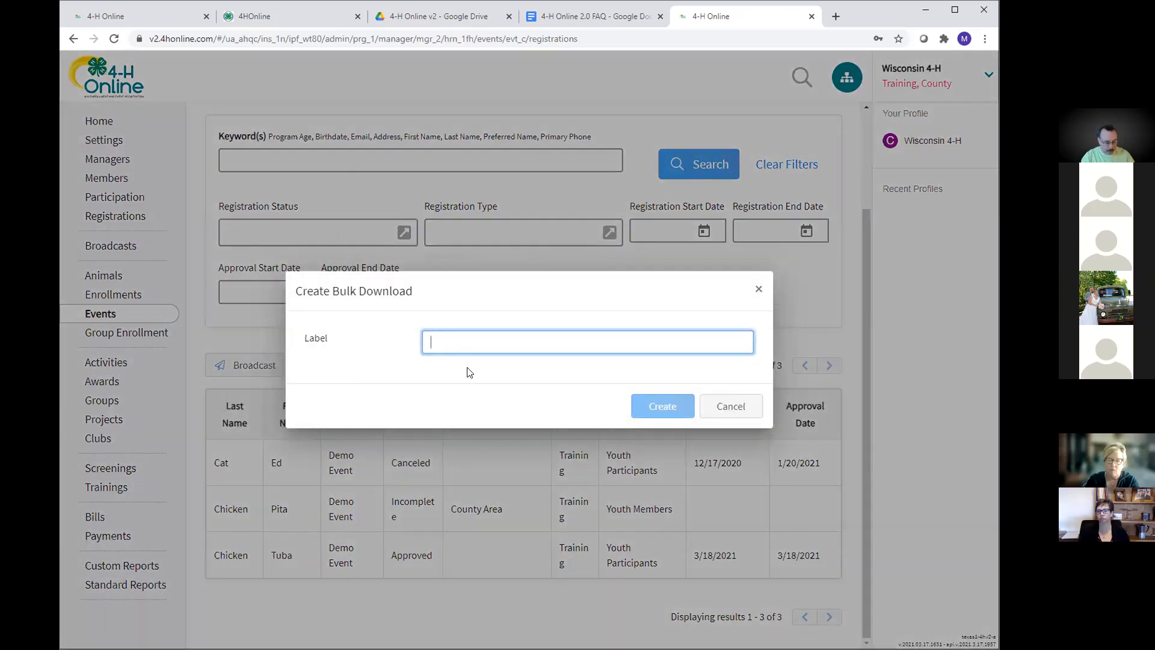
text(Demo event)
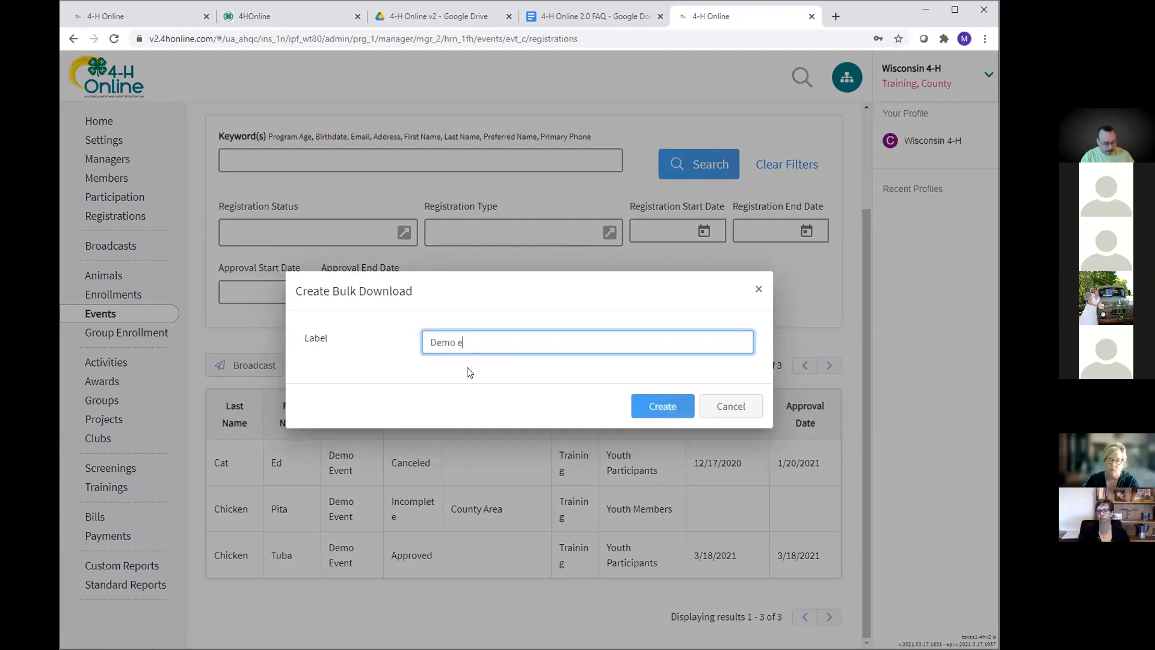
text( files)
click(662, 407)
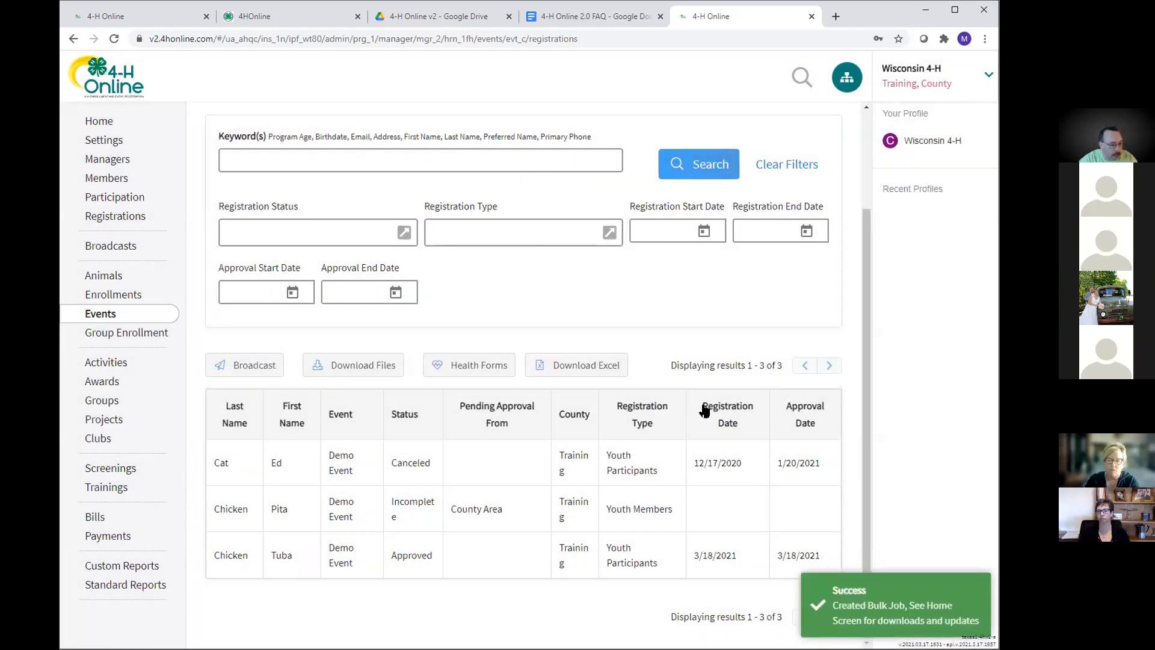
Download the "Demo event files" bulk download from the county home page and open the resulting zip file.
click(99, 123)
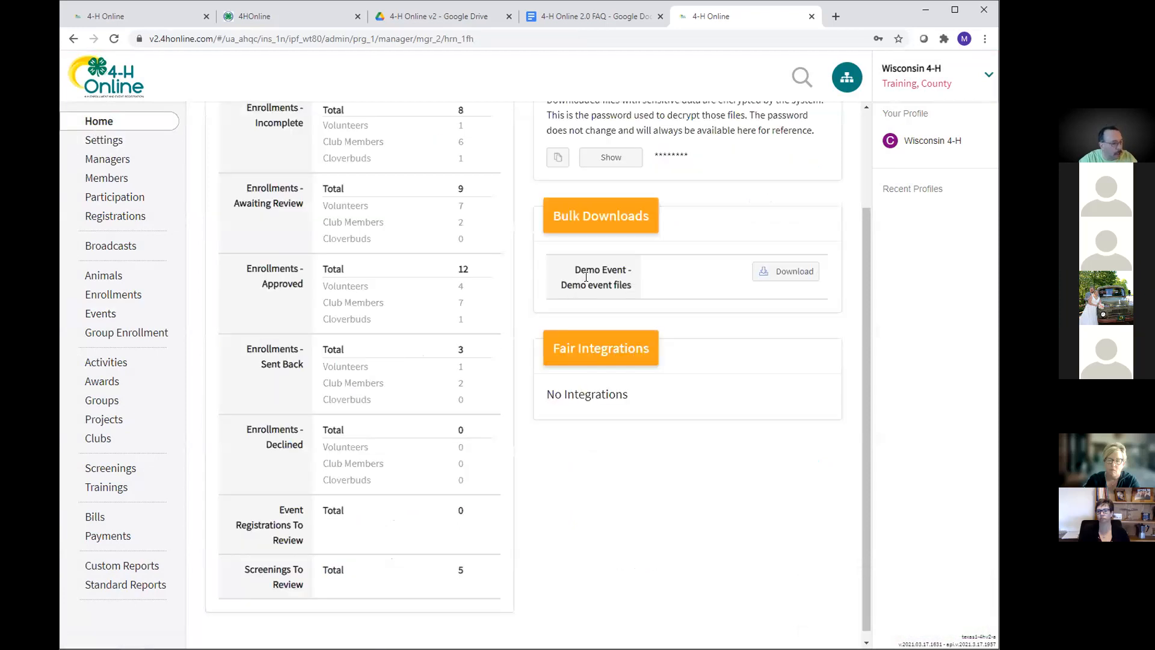
click(792, 275)
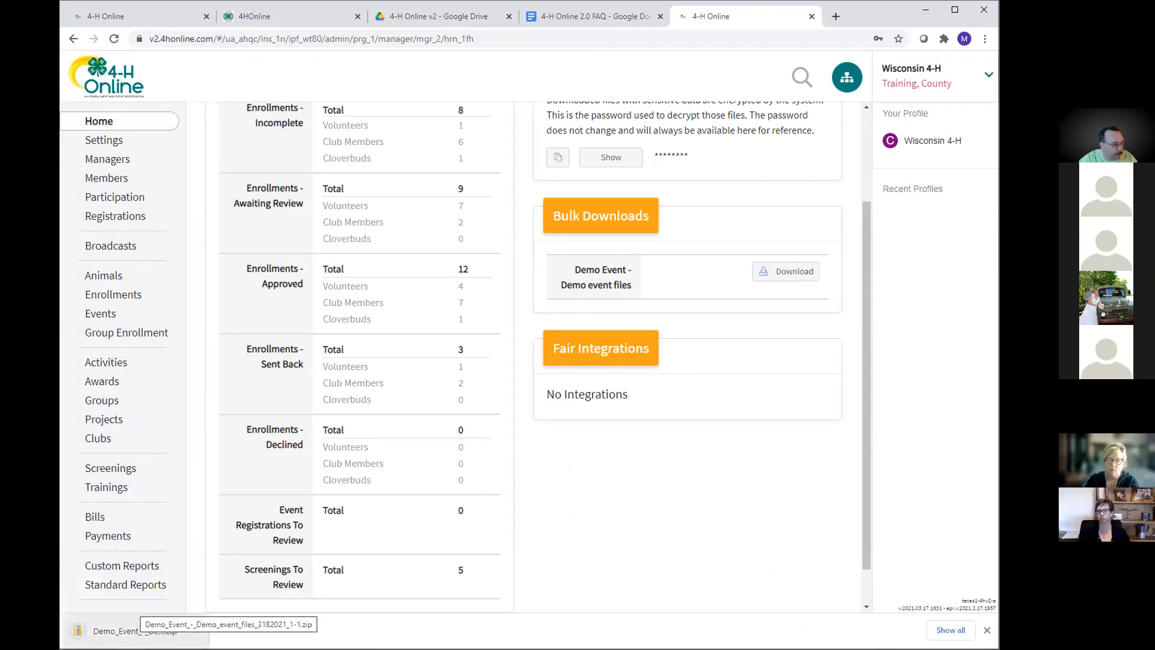
click(120, 631)
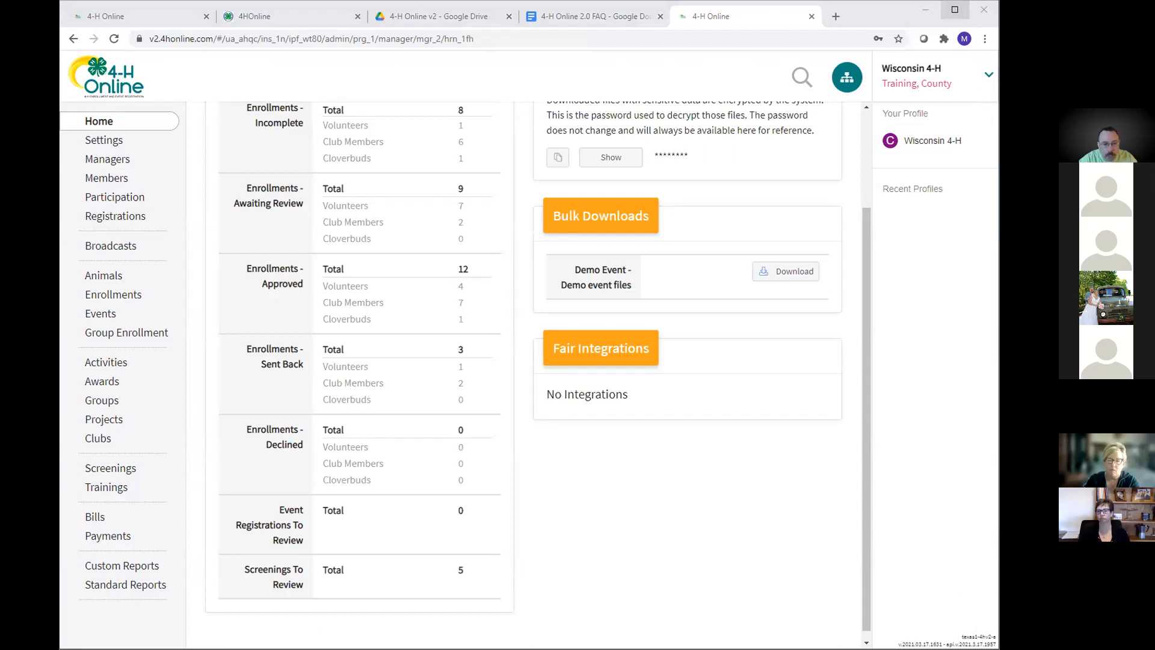
View the uploaded favorite photo inside the downloaded zip file in File Explorer, and close the photo and the folder.
click(955, 9)
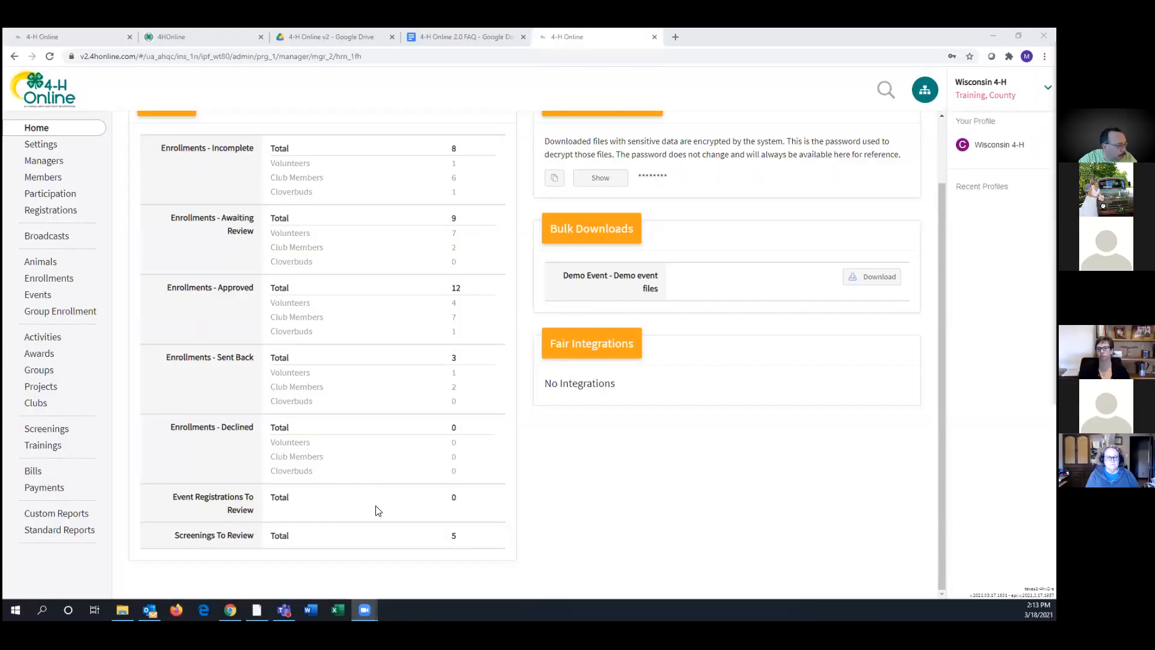
click(122, 610)
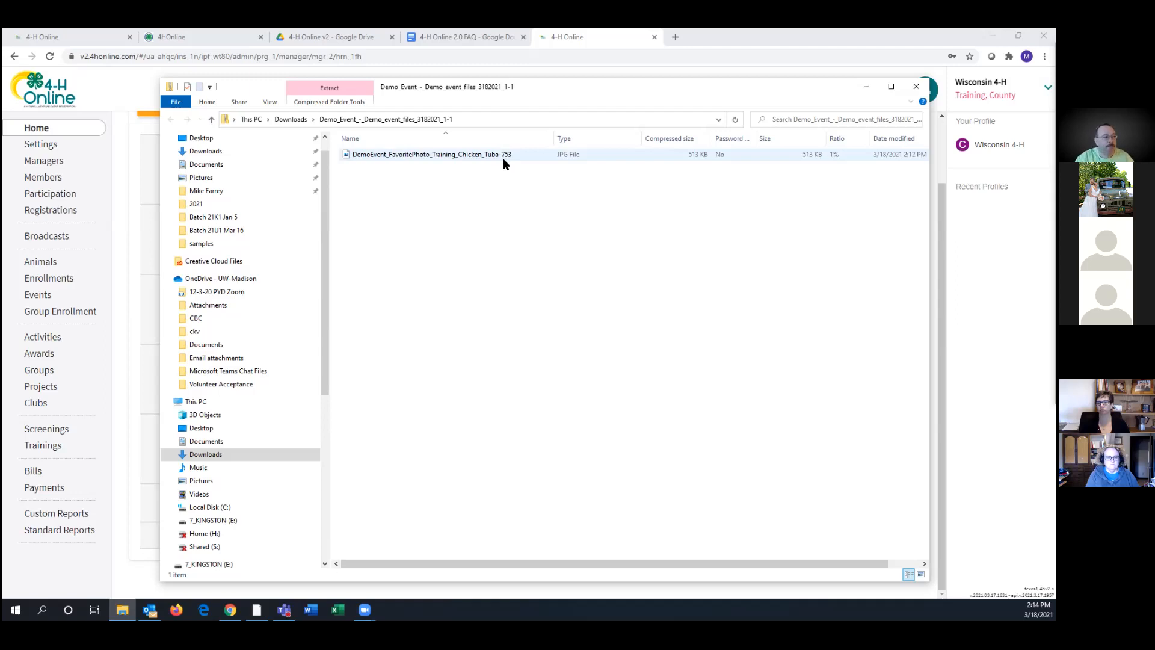
double_click(421, 157)
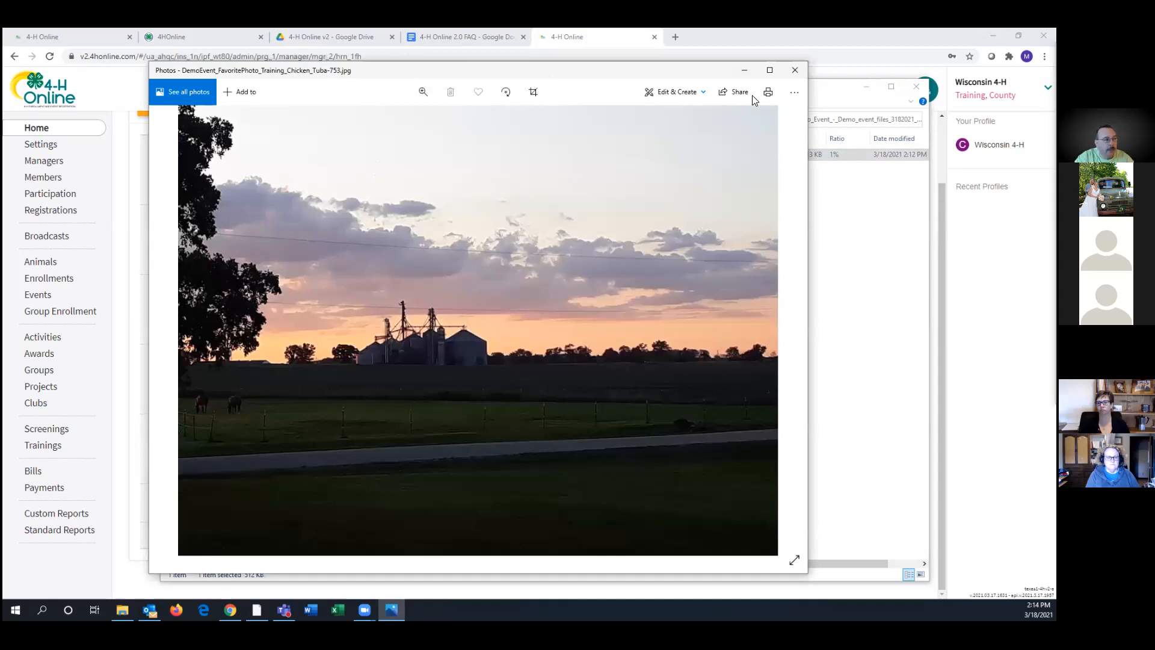
click(795, 70)
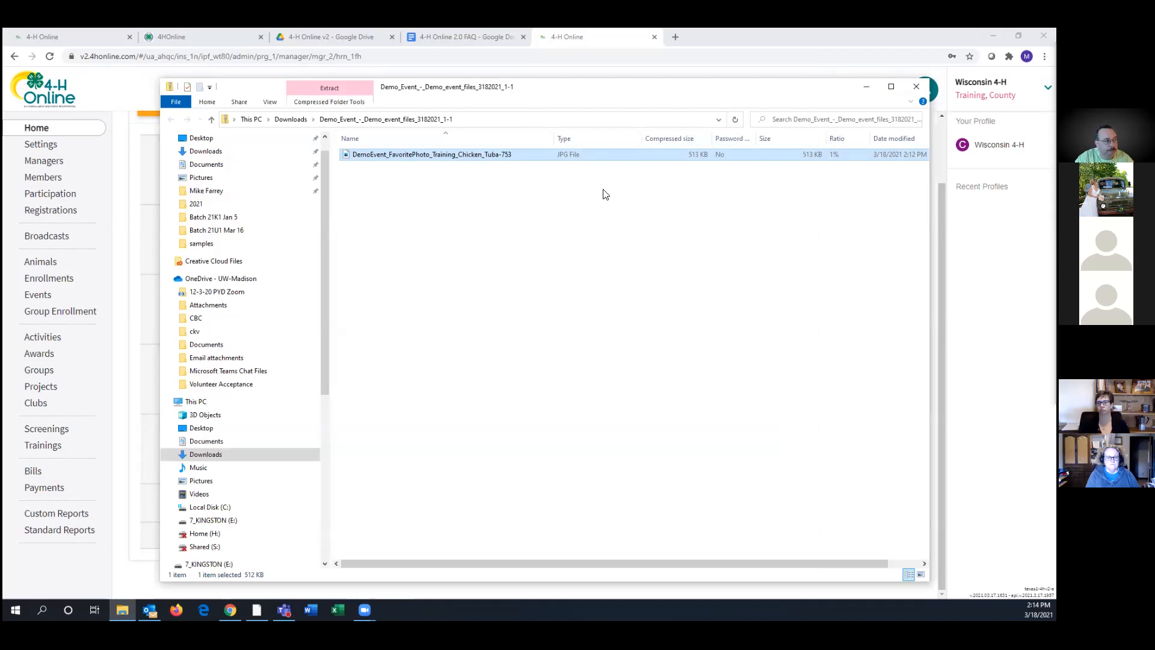
click(915, 88)
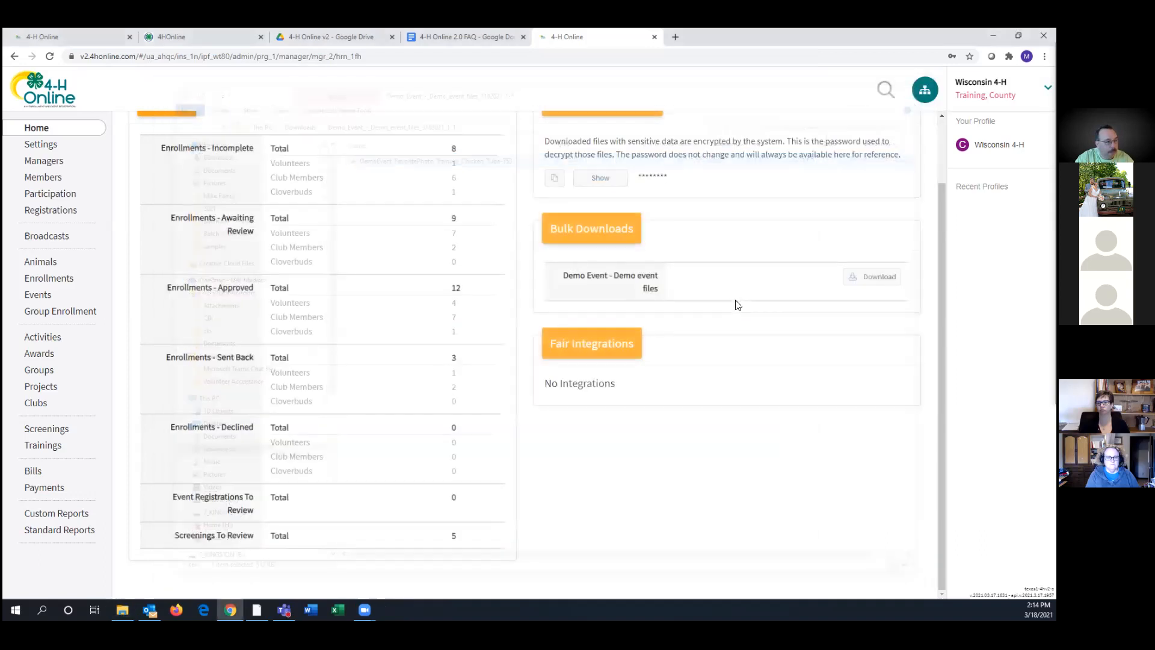
Open Demo Event from the county's events list again and show its event details.
click(39, 296)
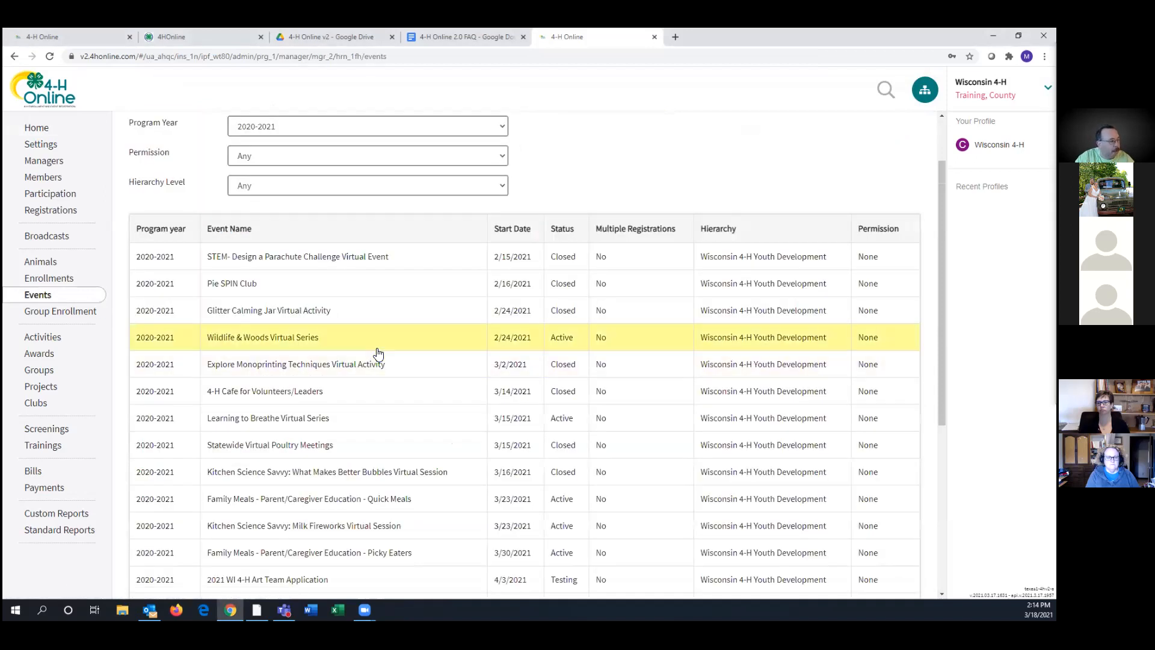
scroll(408, 467, down, 3)
scroll(406, 475, down, 3)
click(405, 522)
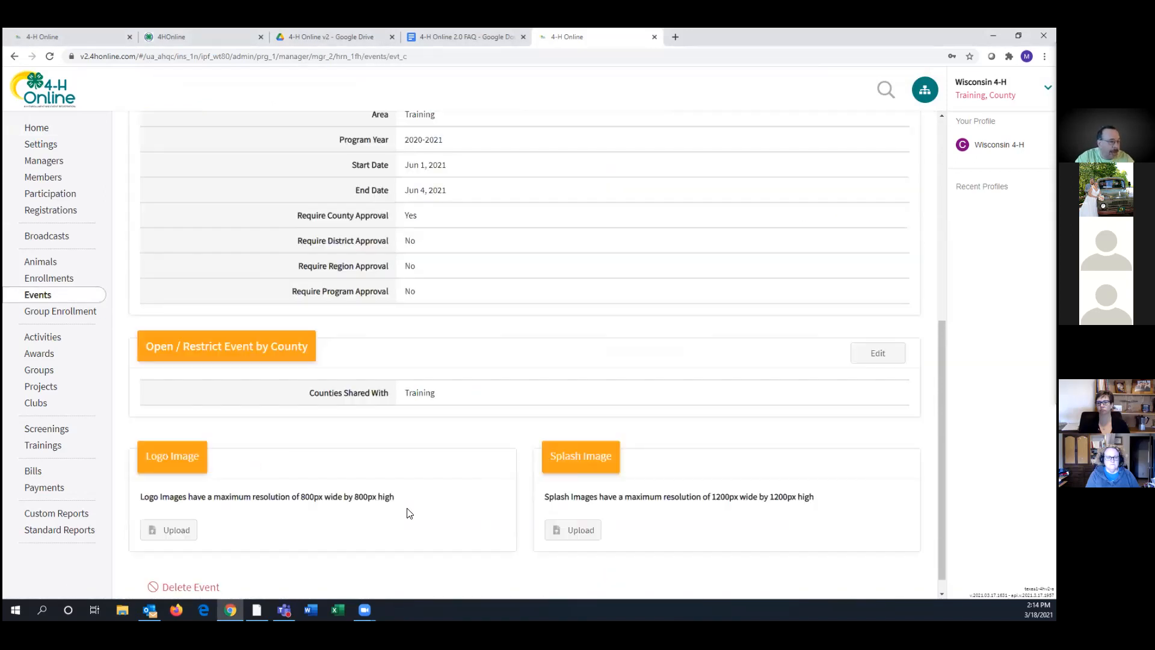
scroll(570, 334, up, 5)
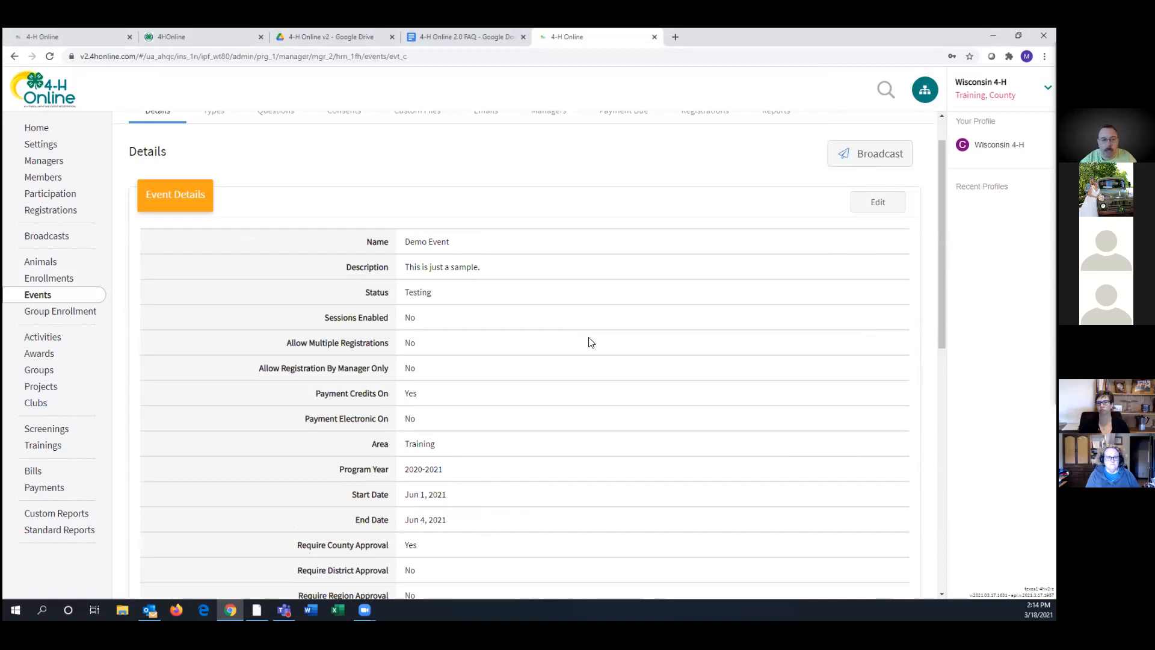
scroll(601, 295, up, 1)
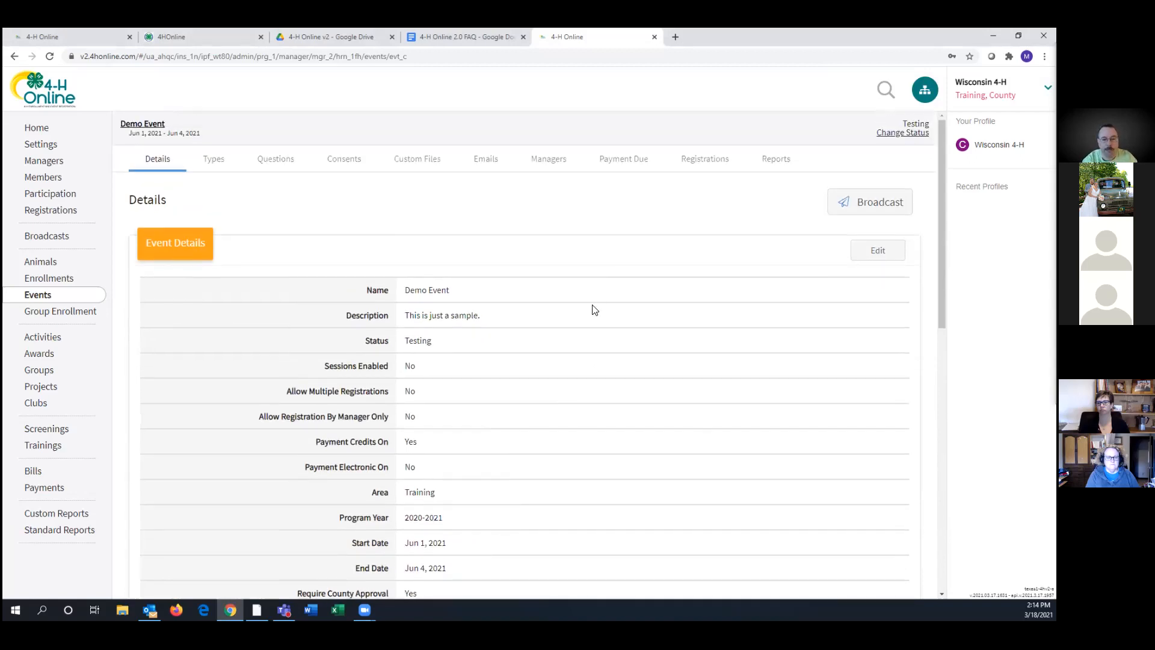